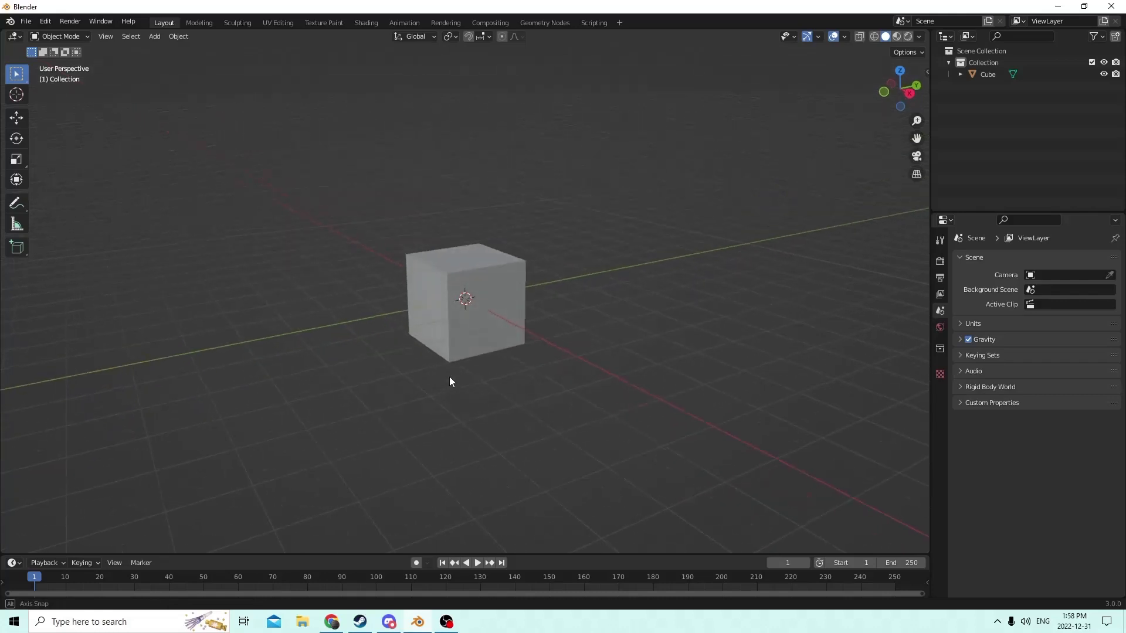
Select the cube and set the transform orientation to Local
middle_click_drag(432, 342, 422, 345)
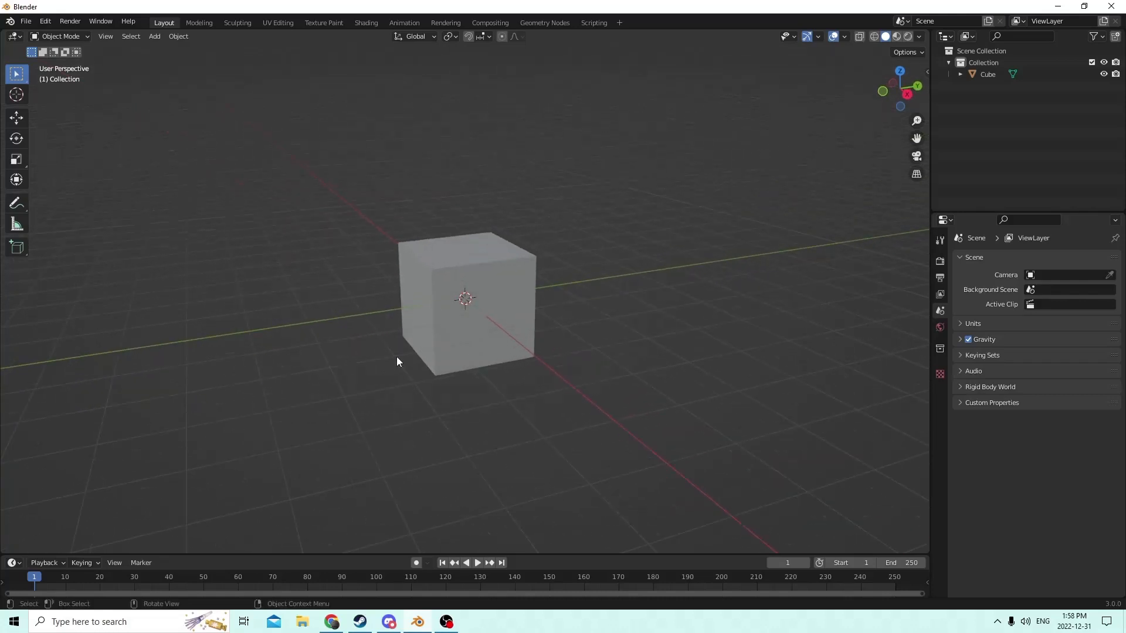
middle_click_drag(452, 304, 407, 314)
left_click(442, 286)
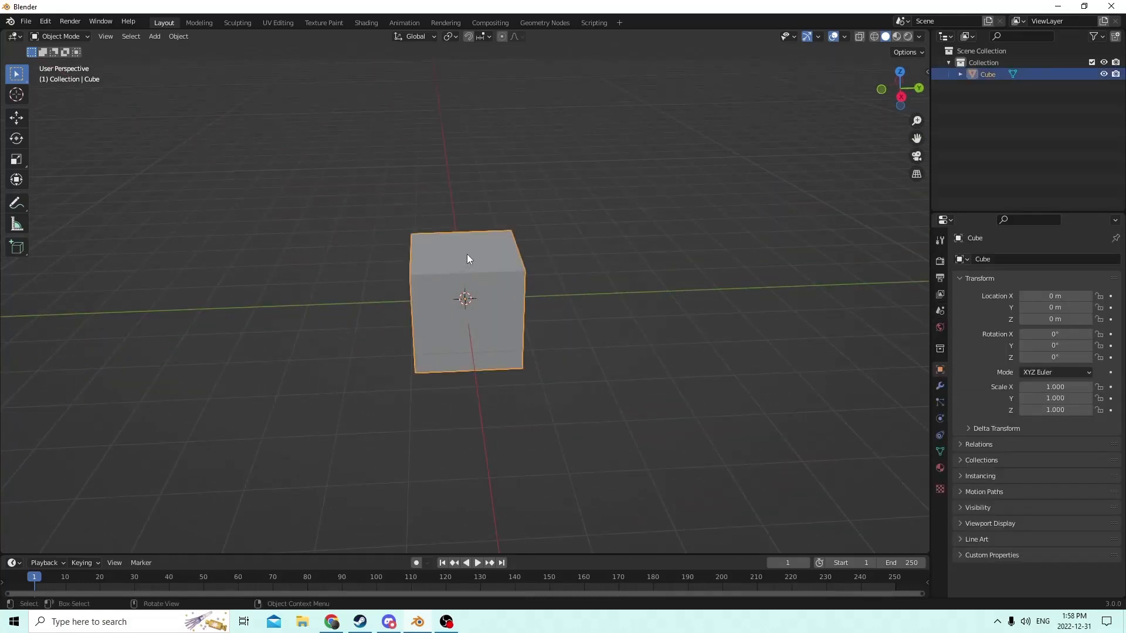
middle_click_drag(467, 255, 417, 221)
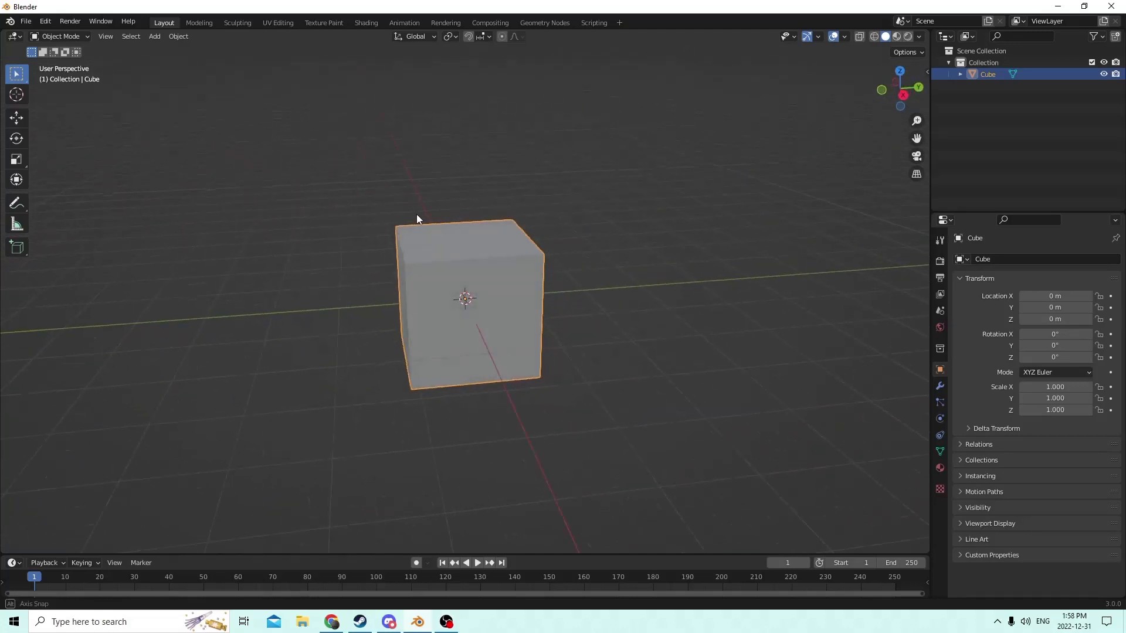
left_click(429, 37)
left_click(403, 86)
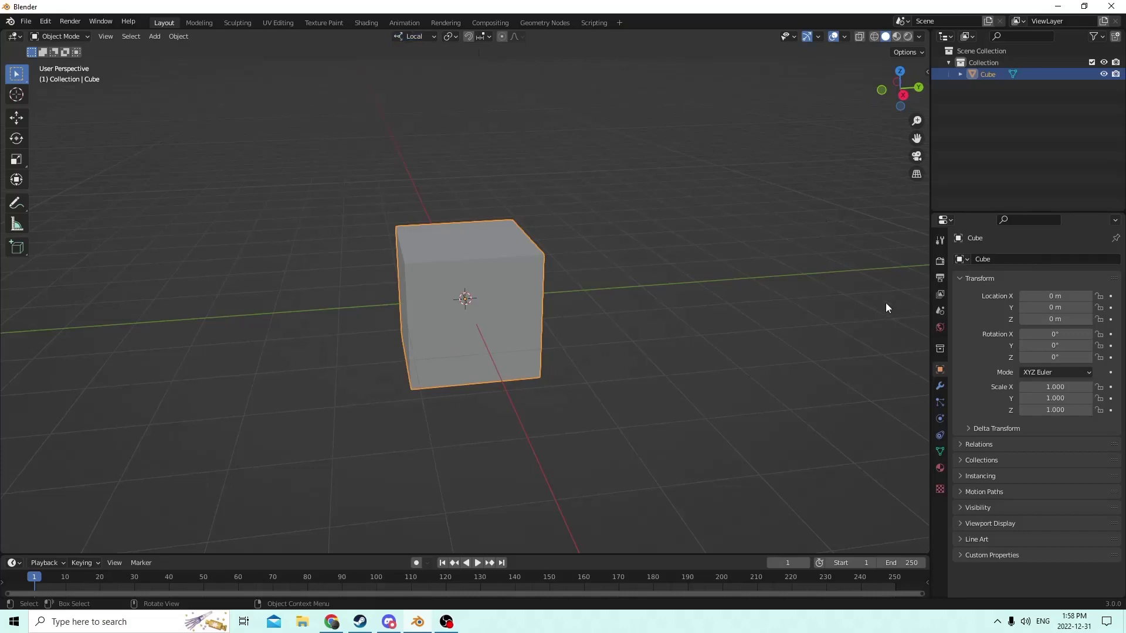
Set the scene's unit scale to 0.01 and the viewport grid scale to 0.01
left_click(940, 311)
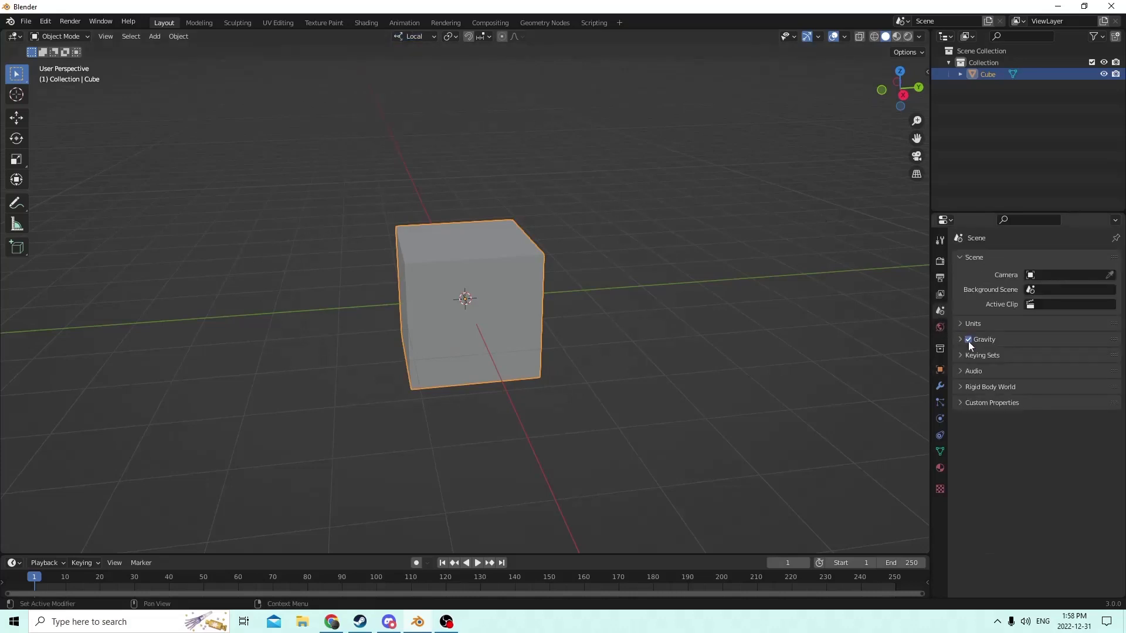
left_click(971, 326)
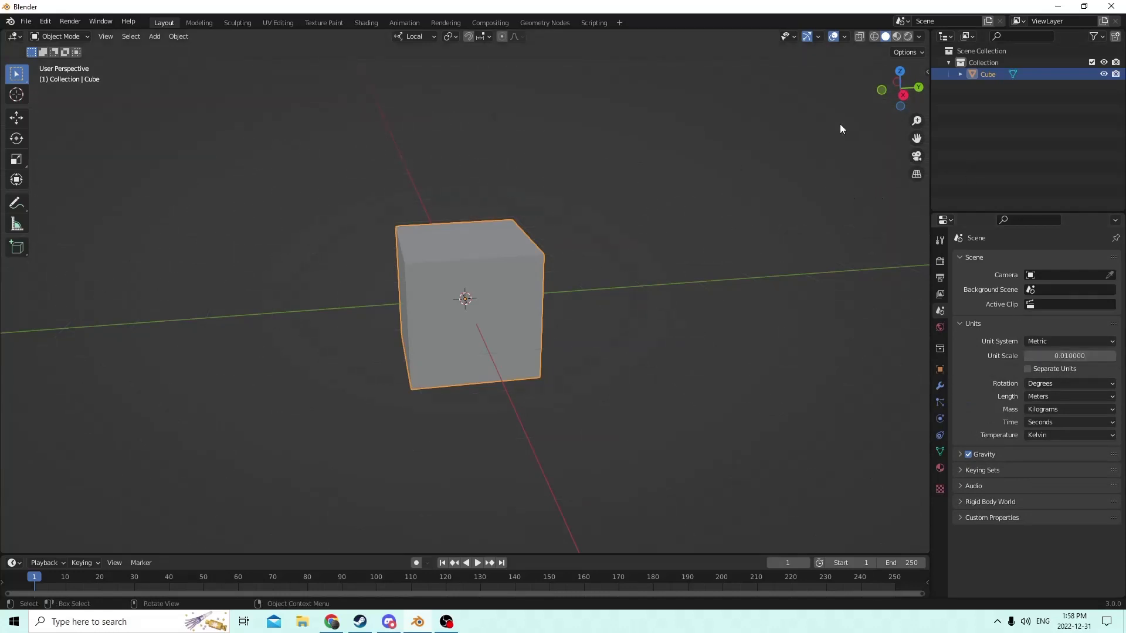
left_click(844, 37)
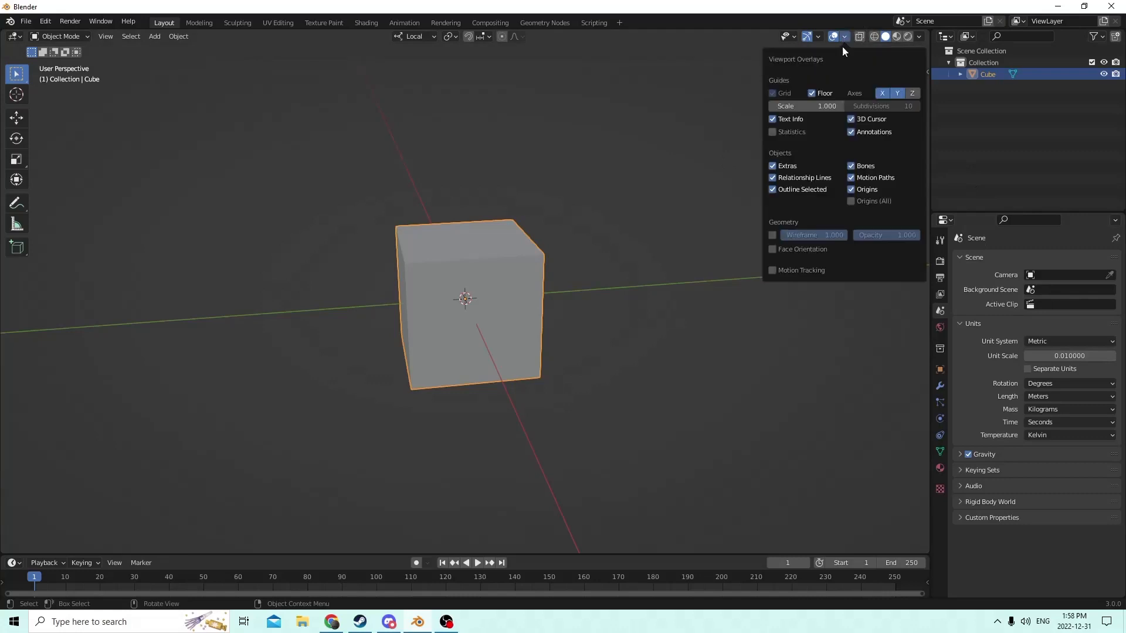
left_click(819, 106)
type(".01")
key("Return")
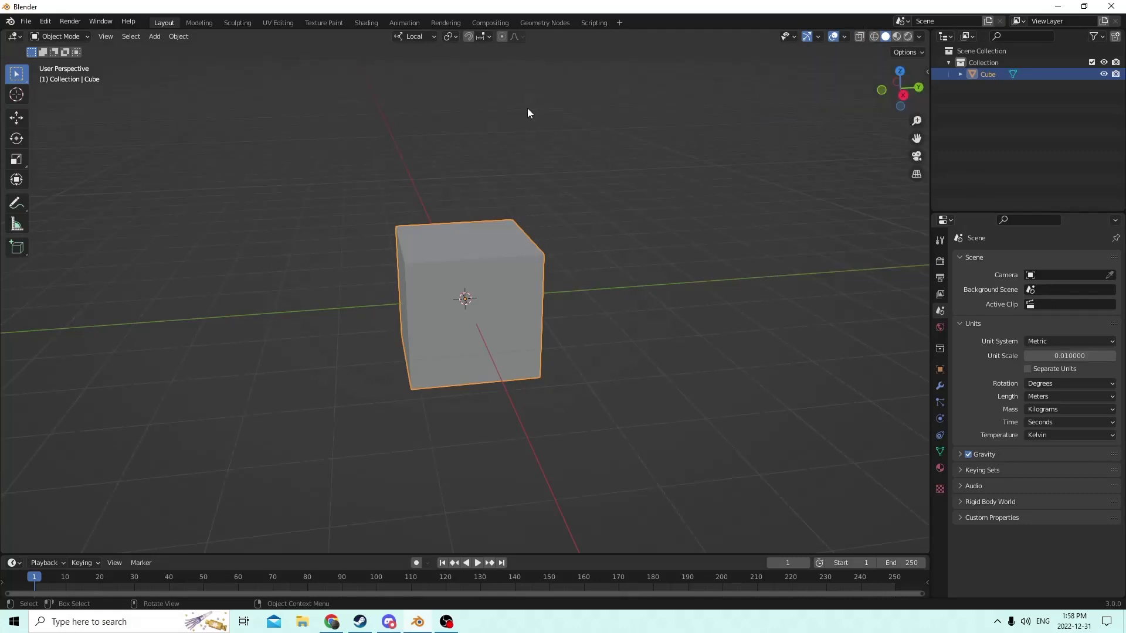
middle_click_drag(526, 108, 448, 138)
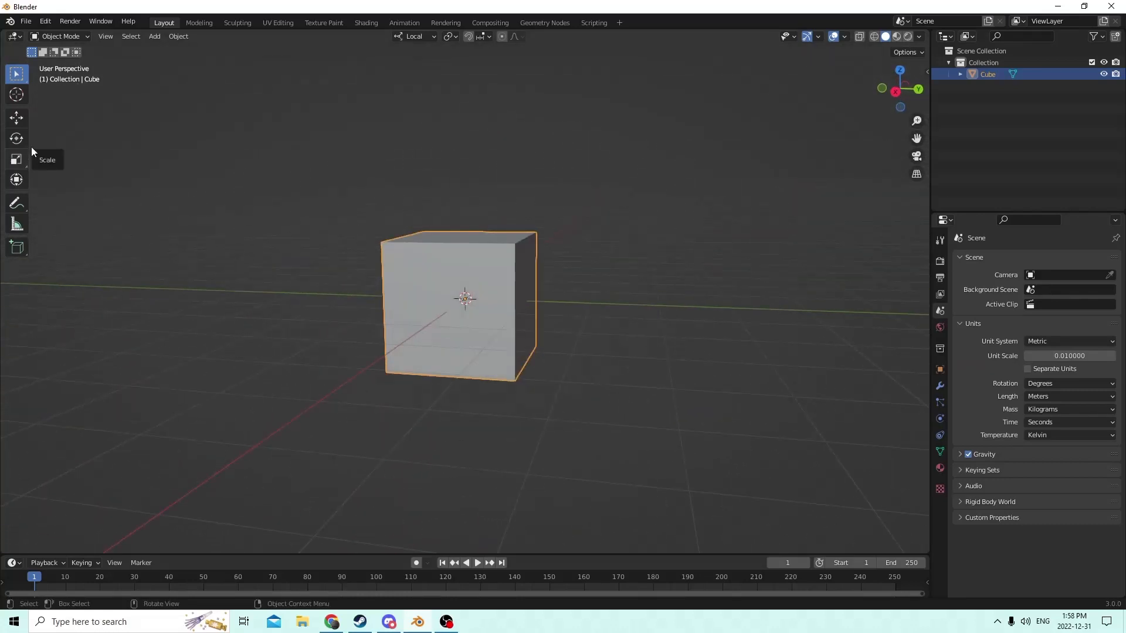
left_click(17, 117)
mouse_move(410, 225)
middle_mouse_down()
mouse_move(373, 203)
mouse_move(405, 220)
middle_mouse_up()
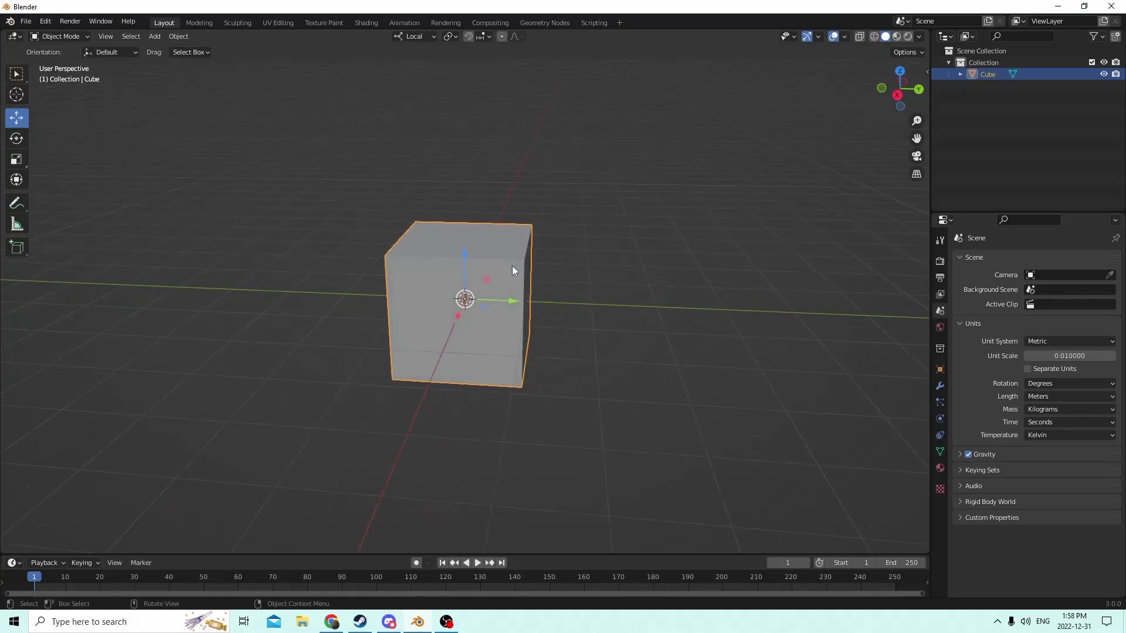
left_click_drag(464, 257, 458, 227)
right_click(458, 227)
Scale the cube up along its local Z and Y axes into a taller and wider block
left_click(18, 164)
middle_click_drag(453, 293, 458, 308)
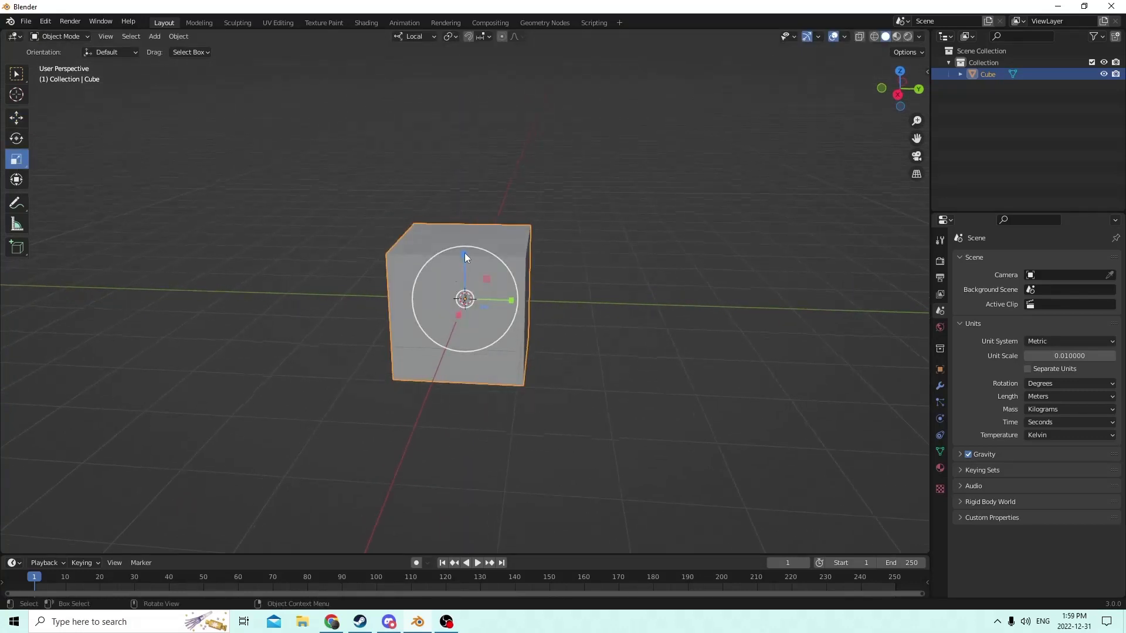
left_click_drag(465, 257, 475, 222)
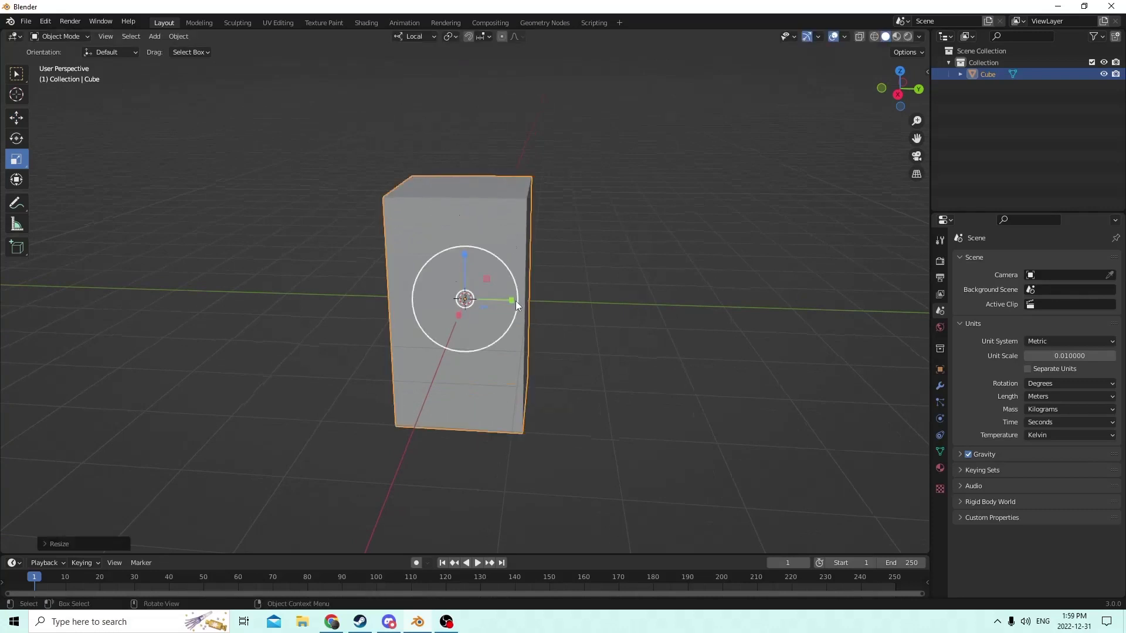
left_click_drag(515, 301, 540, 302)
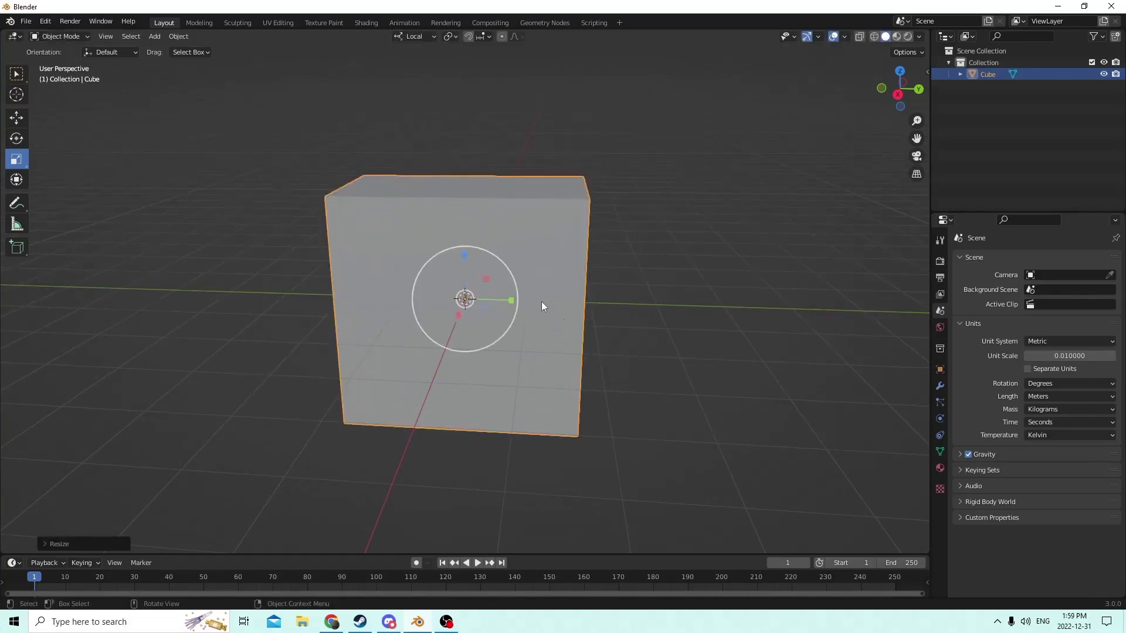
Duplicate the block and move the copy up along Z until its center sits at the original's top edge
middle_click_drag(540, 302, 523, 283)
key("shift+d")
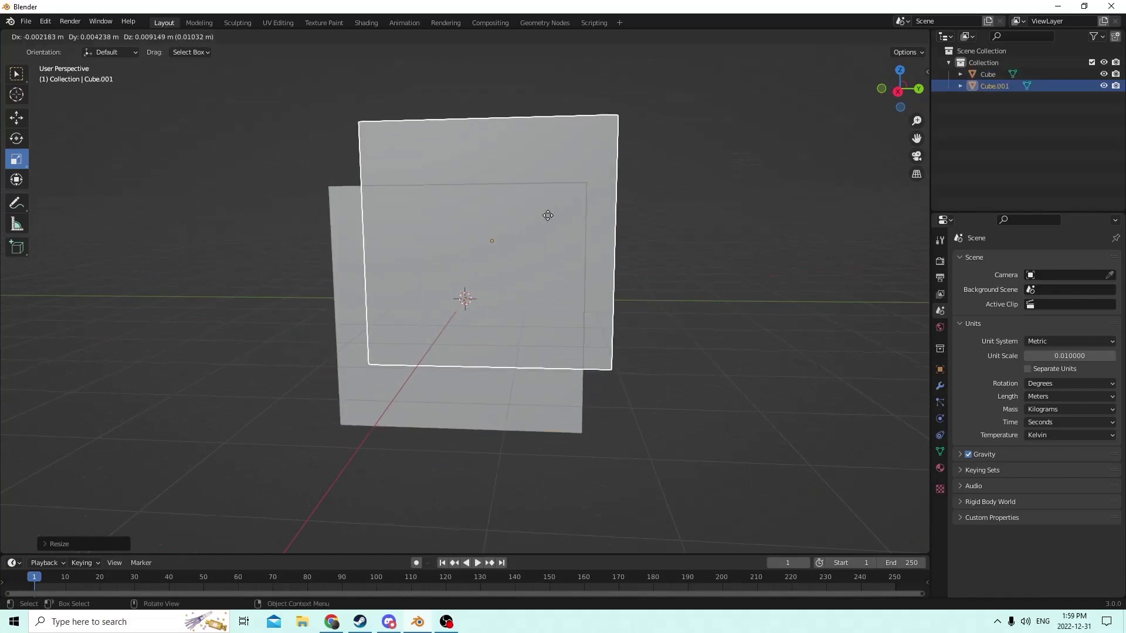
right_click(546, 217)
middle_click_drag(519, 218, 484, 220)
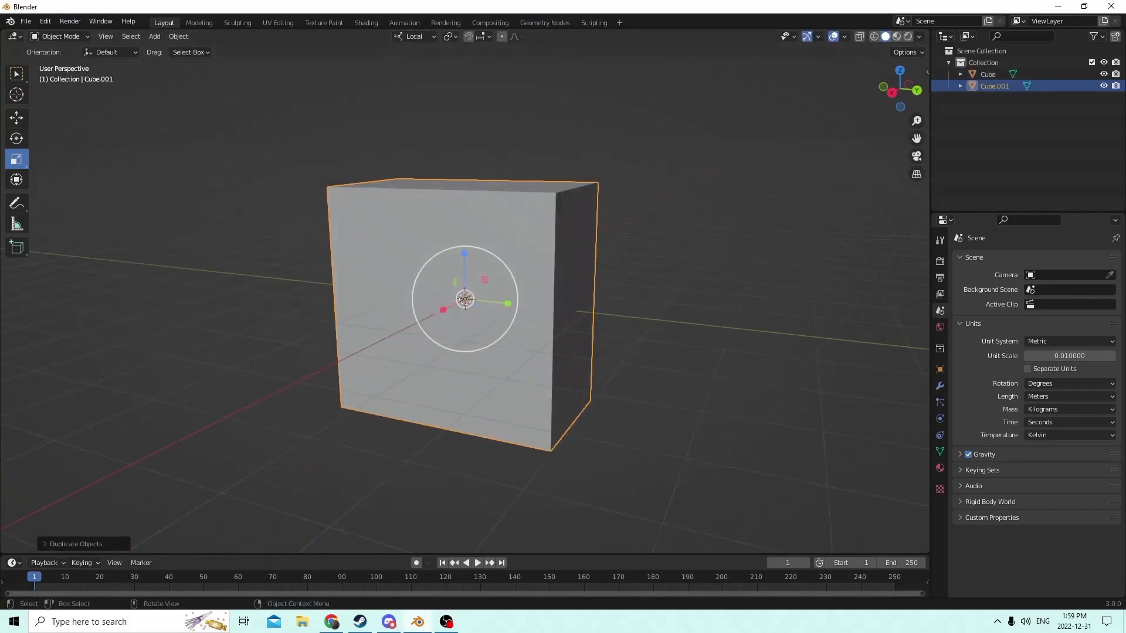
left_click(16, 118)
middle_click_drag(346, 202, 354, 210)
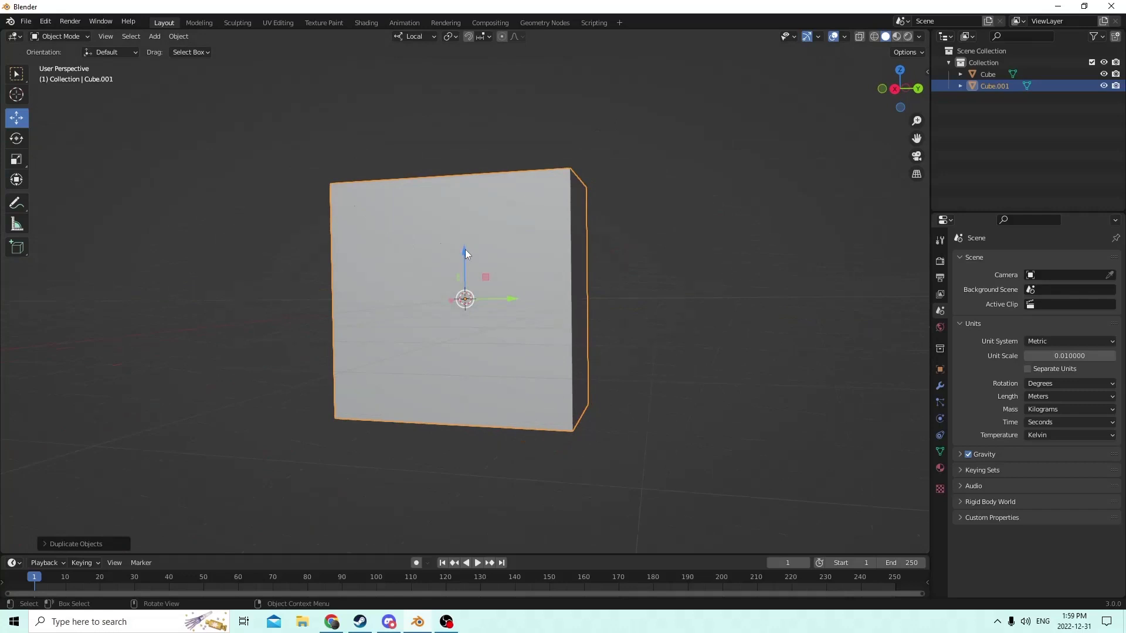
left_click_drag(465, 250, 460, 130)
middle_click_drag(460, 130, 144, 151)
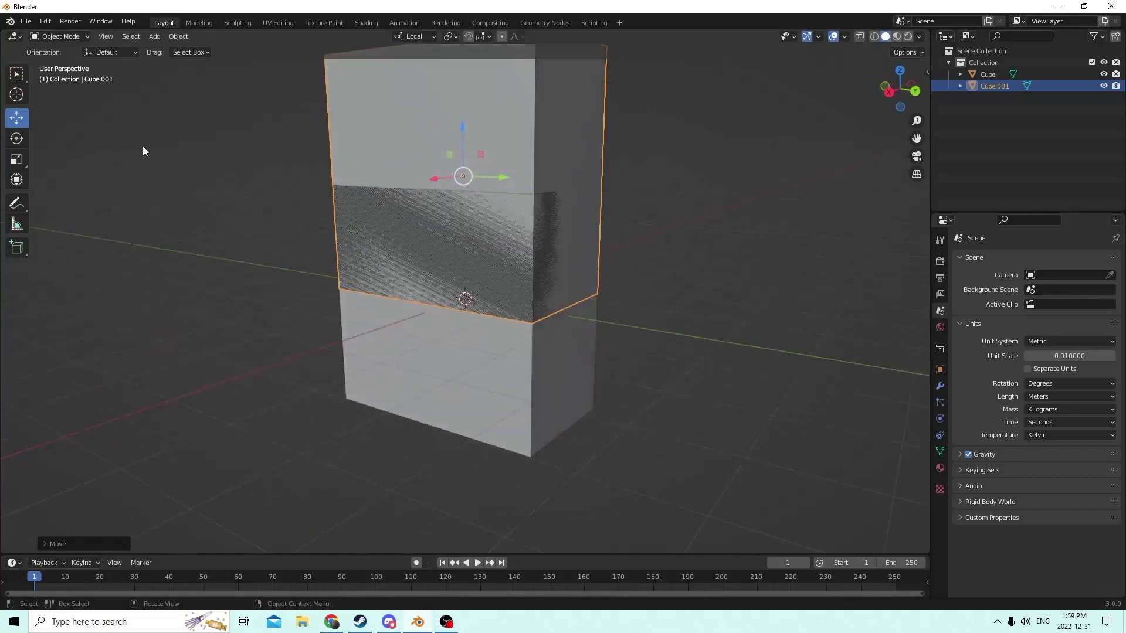
Flatten the upper copy along Z into a thin slab resting on top of the block
left_click(17, 160)
middle_click_drag(311, 156, 442, 155)
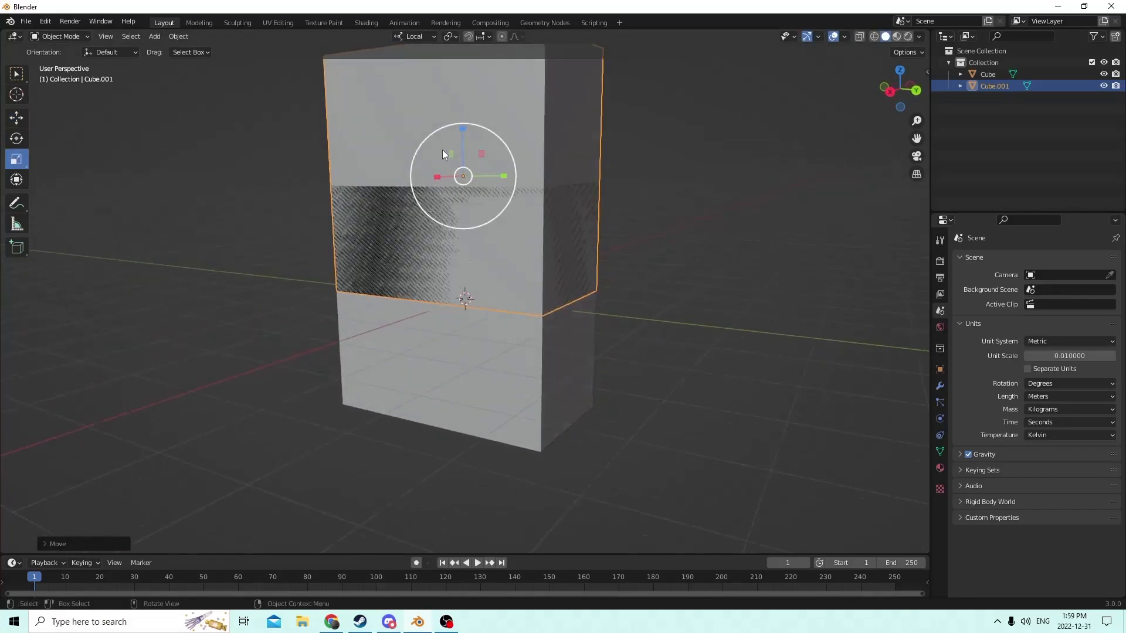
left_click_drag(461, 127, 463, 173)
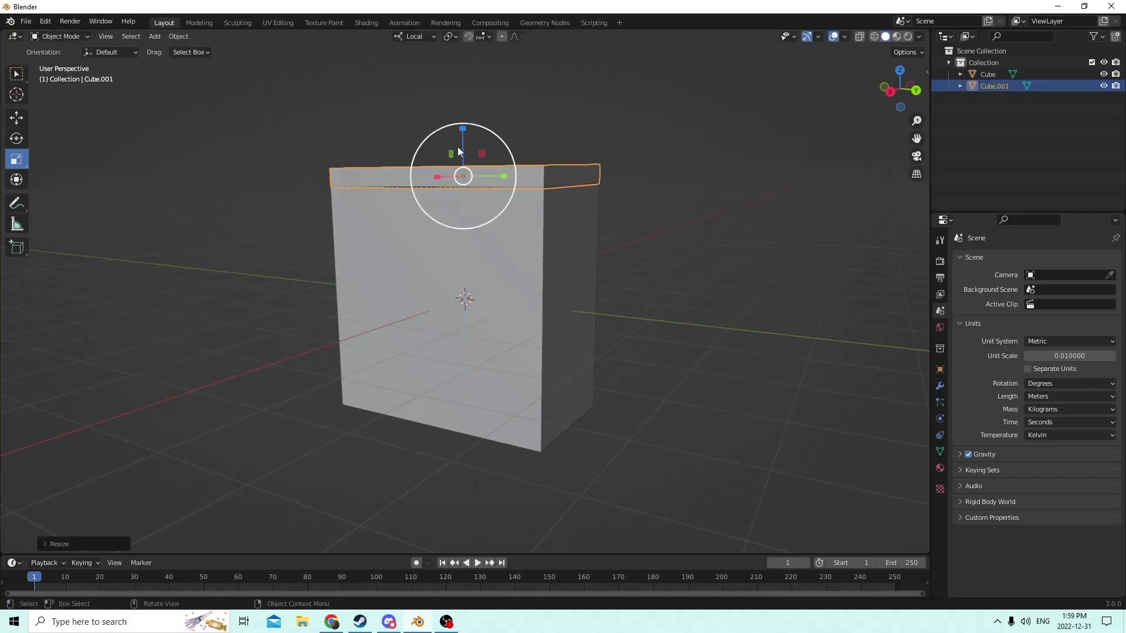
left_click_drag(463, 132, 462, 141)
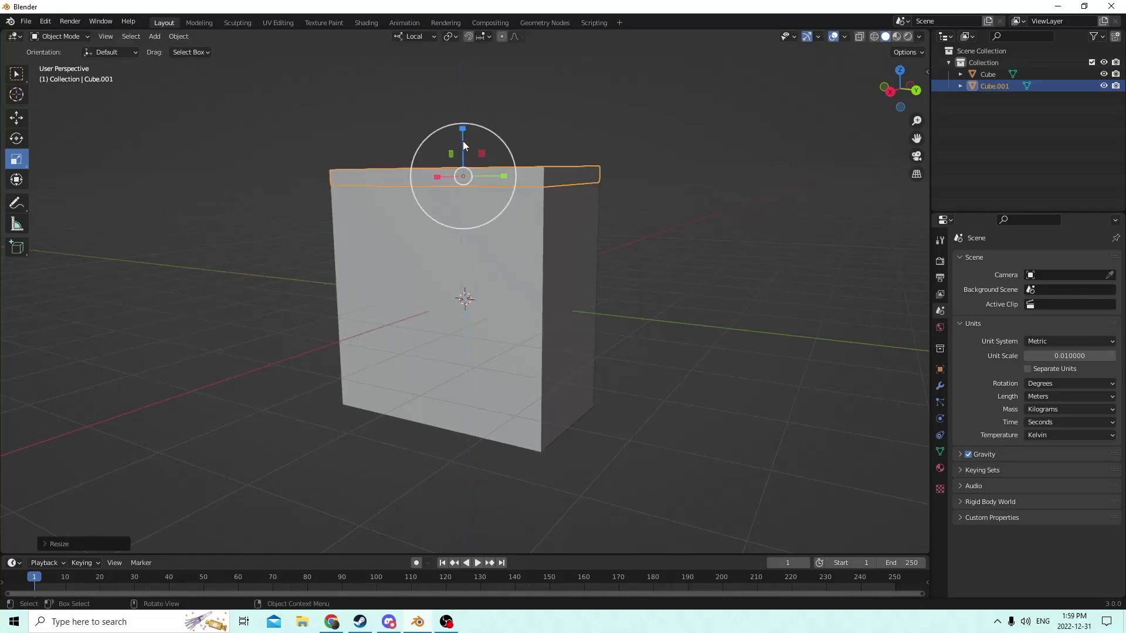
Widen the top slab along X and shift it slightly along positive X so that it overhangs the block's front
middle_click_drag(462, 140, 371, 132)
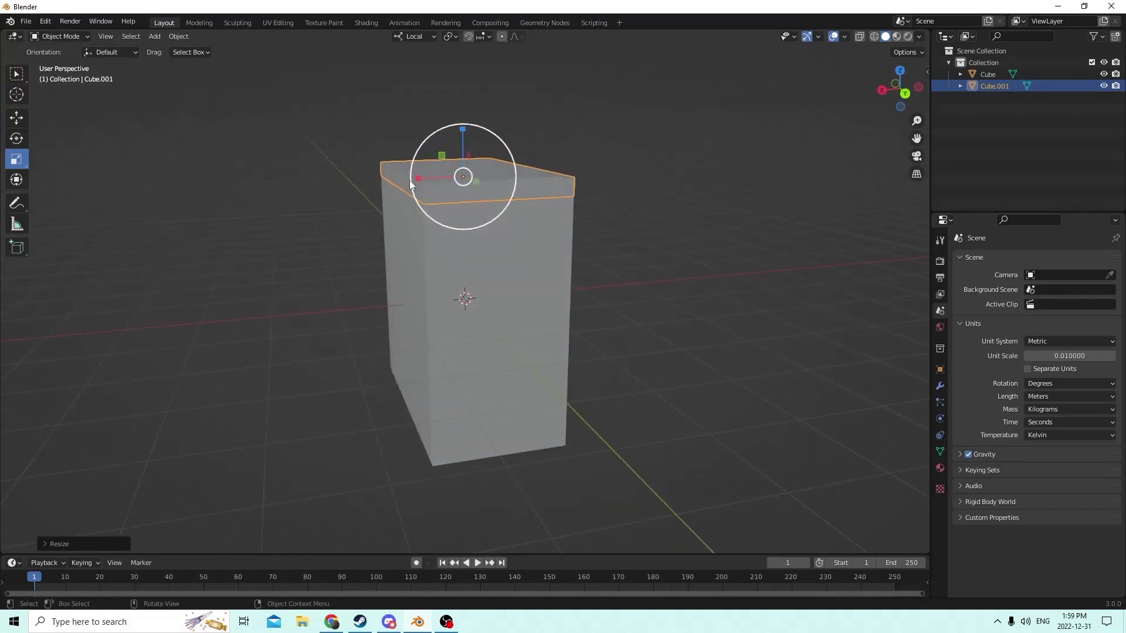
left_click_drag(418, 179, 409, 183)
middle_click_drag(409, 183, 362, 181)
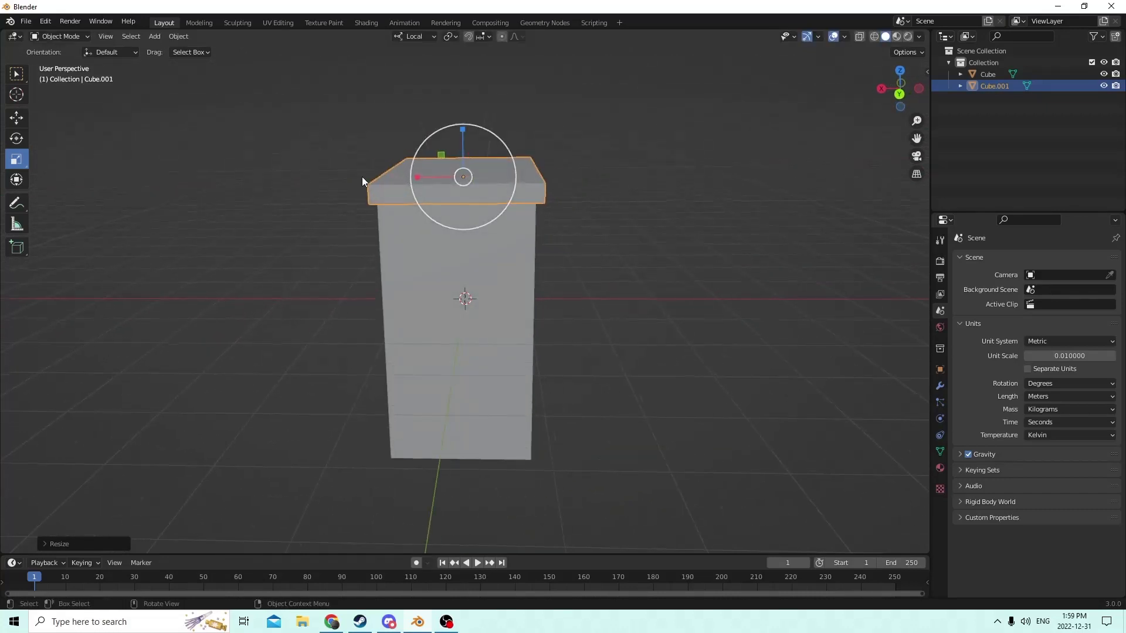
left_click(16, 119)
scroll(432, 186, "up", 3)
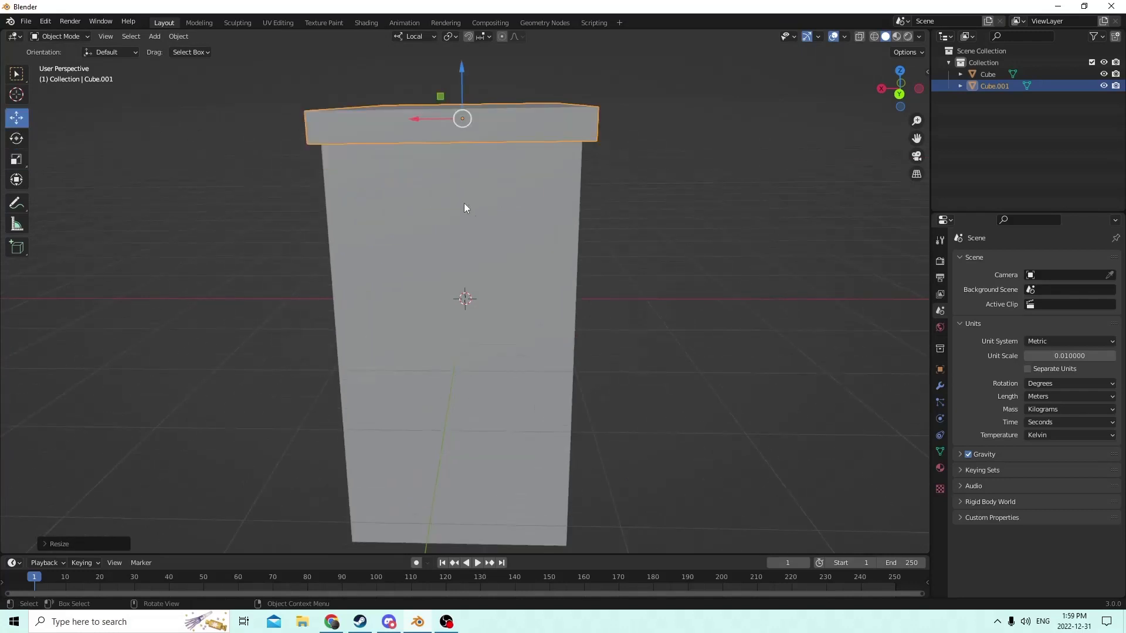
left_click_drag(415, 122, 403, 117)
scroll(446, 145, "down", 4)
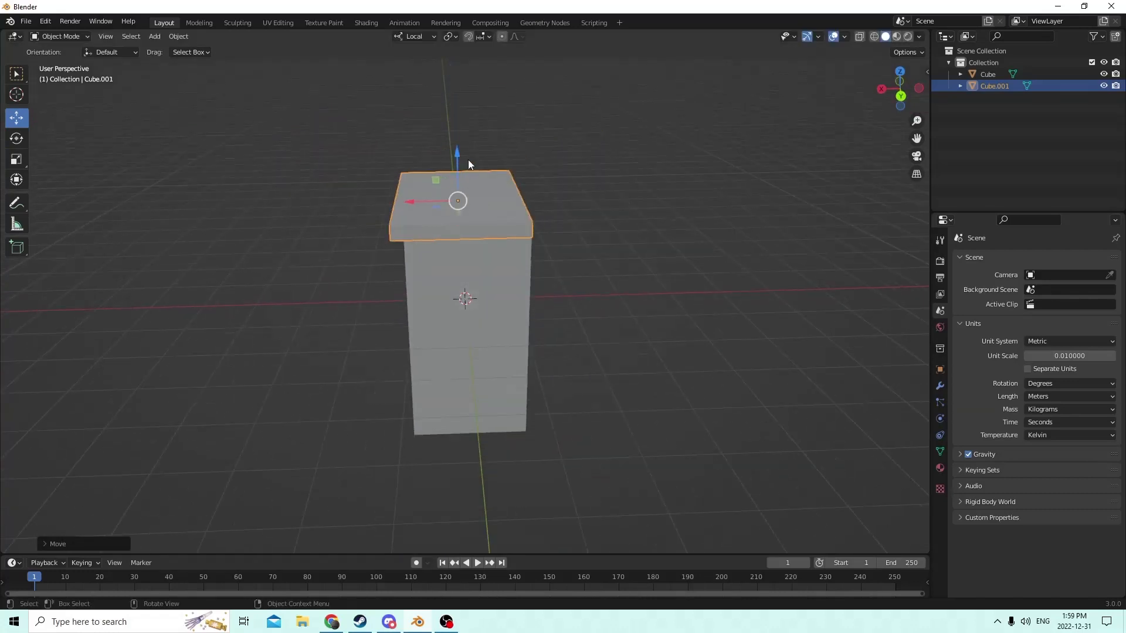
Scale the block and its top slab together slightly wider along X, leaving nothing selected
left_click(432, 258, "shift")
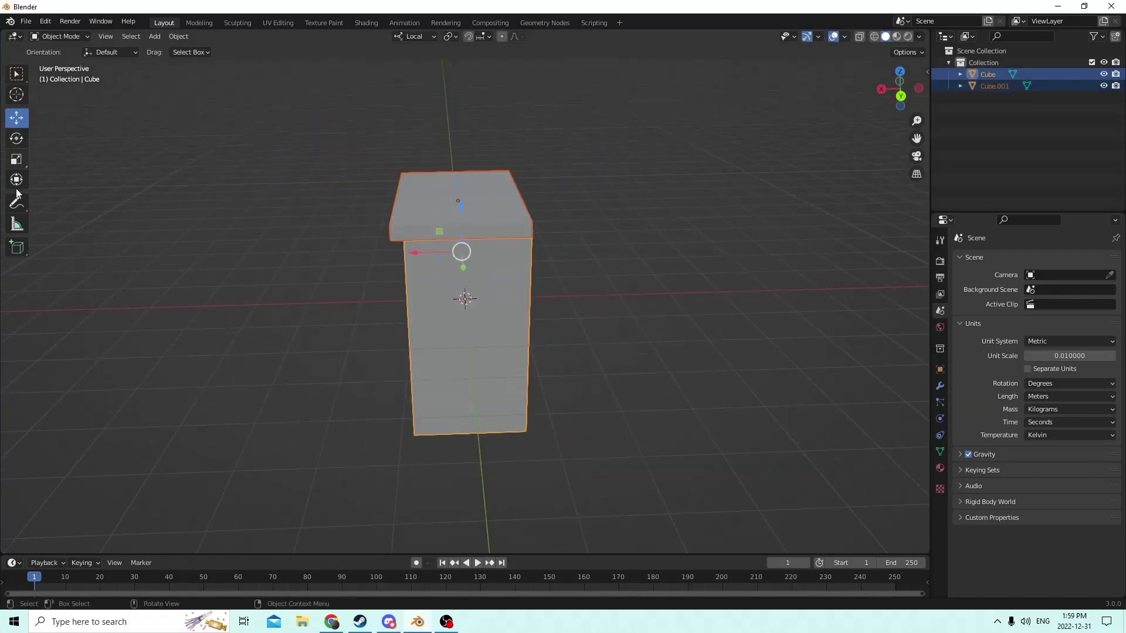
left_click(17, 159)
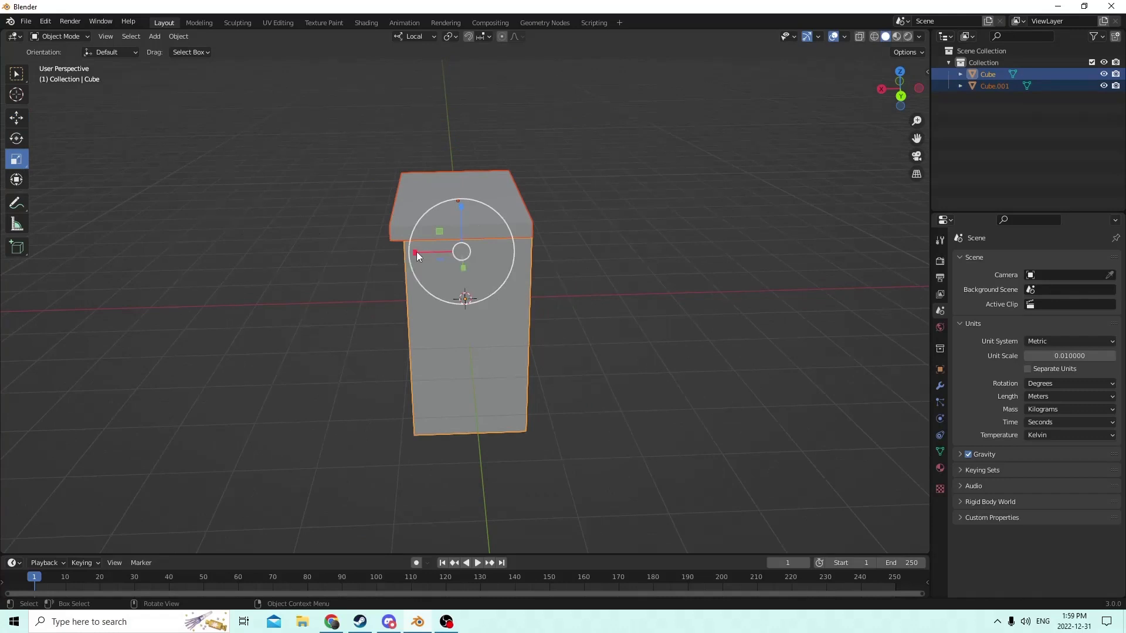
left_click_drag(416, 252, 406, 252)
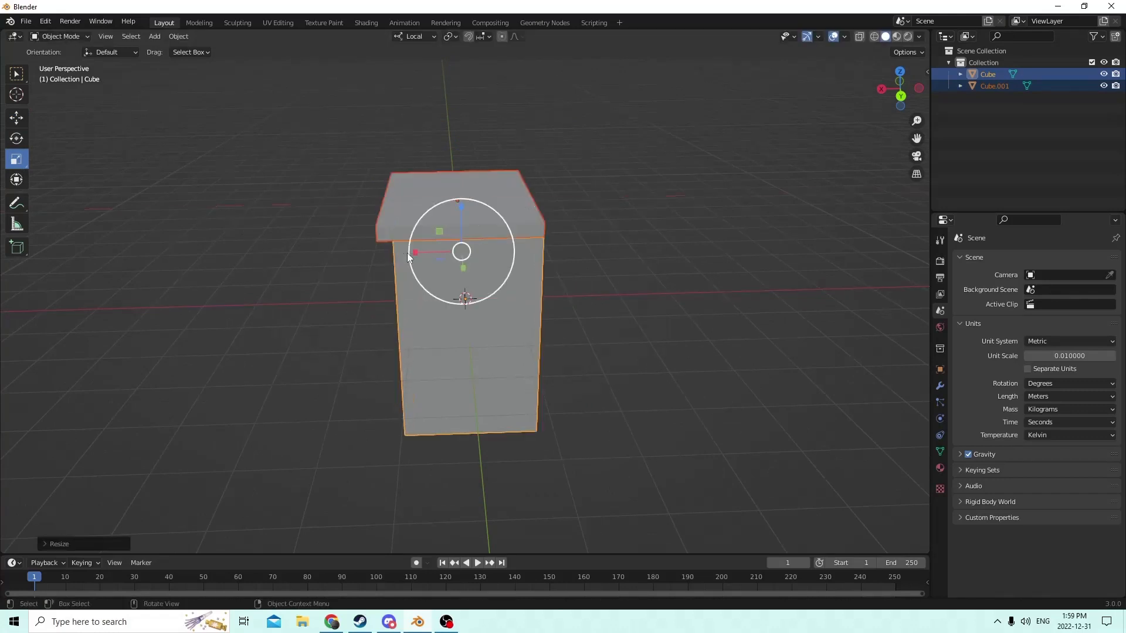
scroll(402, 239, "up", 1)
middle_click_drag(398, 227, 519, 232)
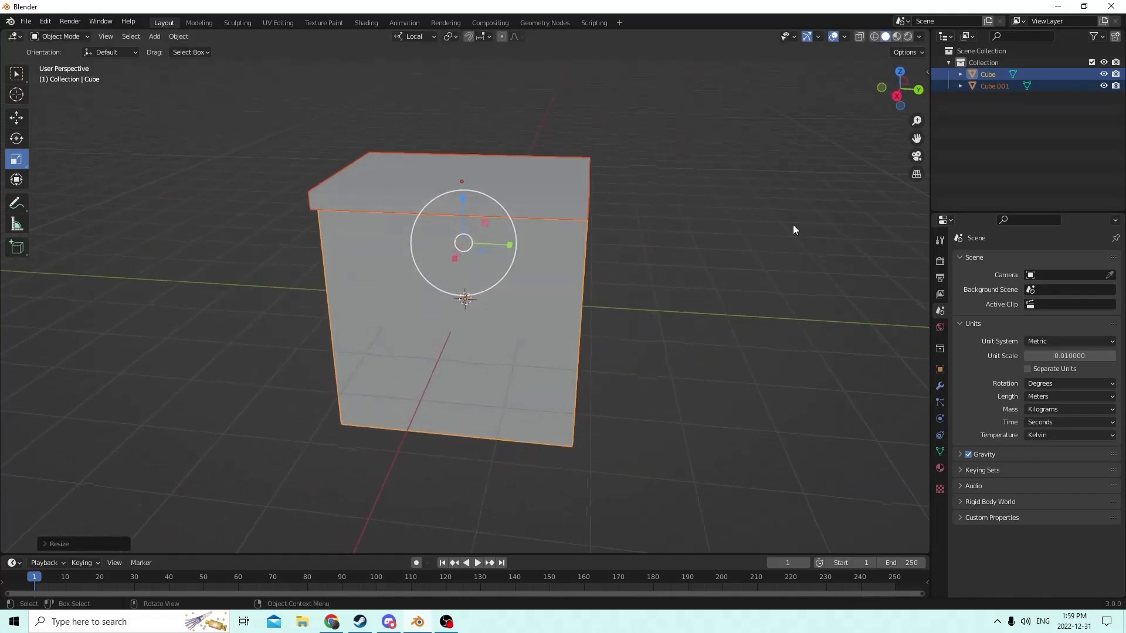
left_click(741, 224)
mouse_move(741, 224)
middle_mouse_down()
mouse_move(837, 214)
mouse_move(670, 224)
mouse_move(725, 221)
middle_mouse_up()
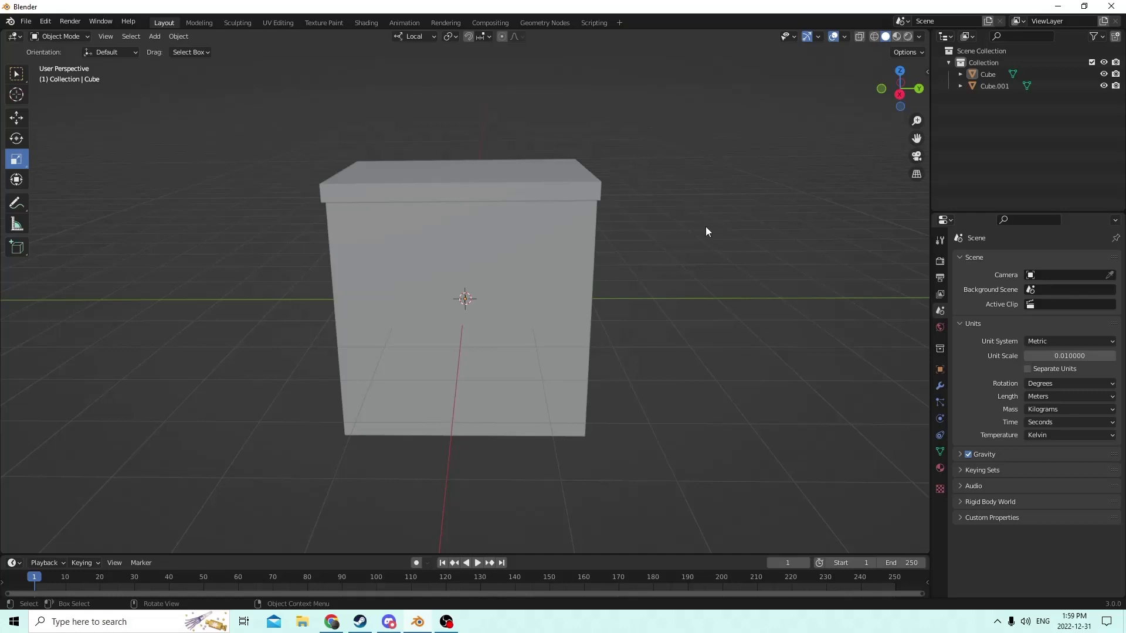
Duplicate the block together with its top slab and move the copies along negative Y, beside the original
middle_click_drag(706, 231, 432, 251)
left_click(502, 217)
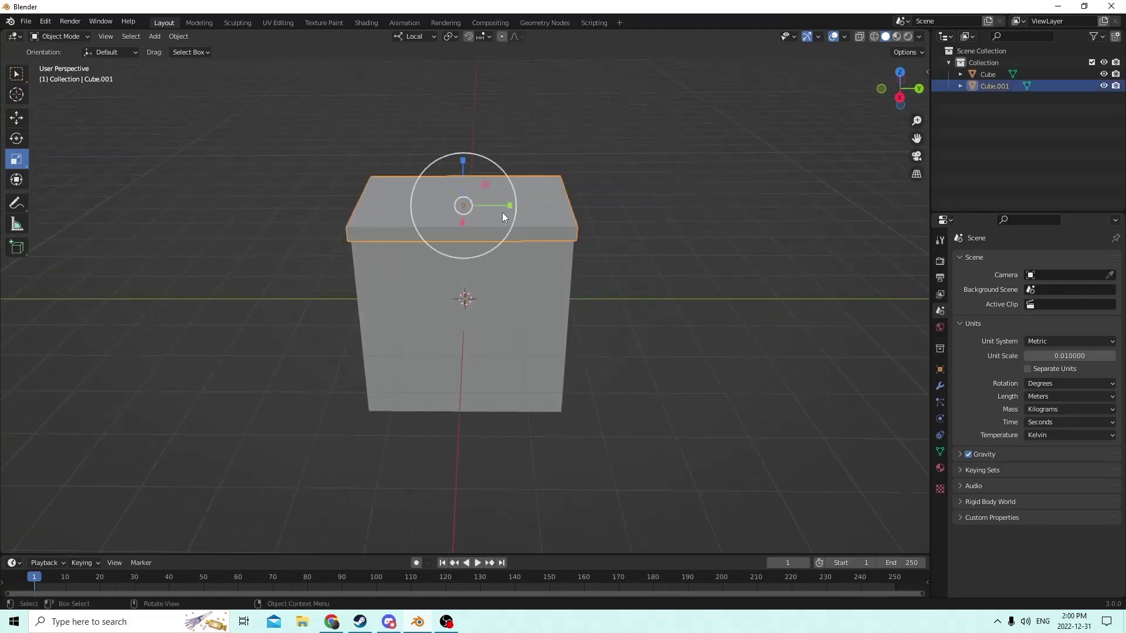
left_click(491, 282, "shift")
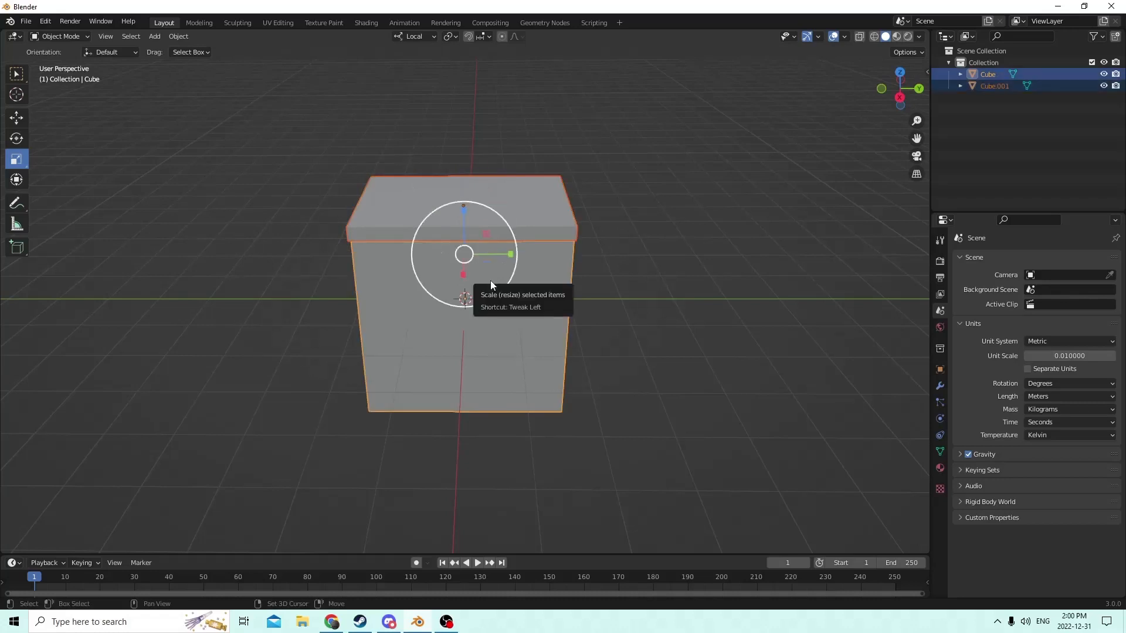
key("shift+d")
right_click(614, 233)
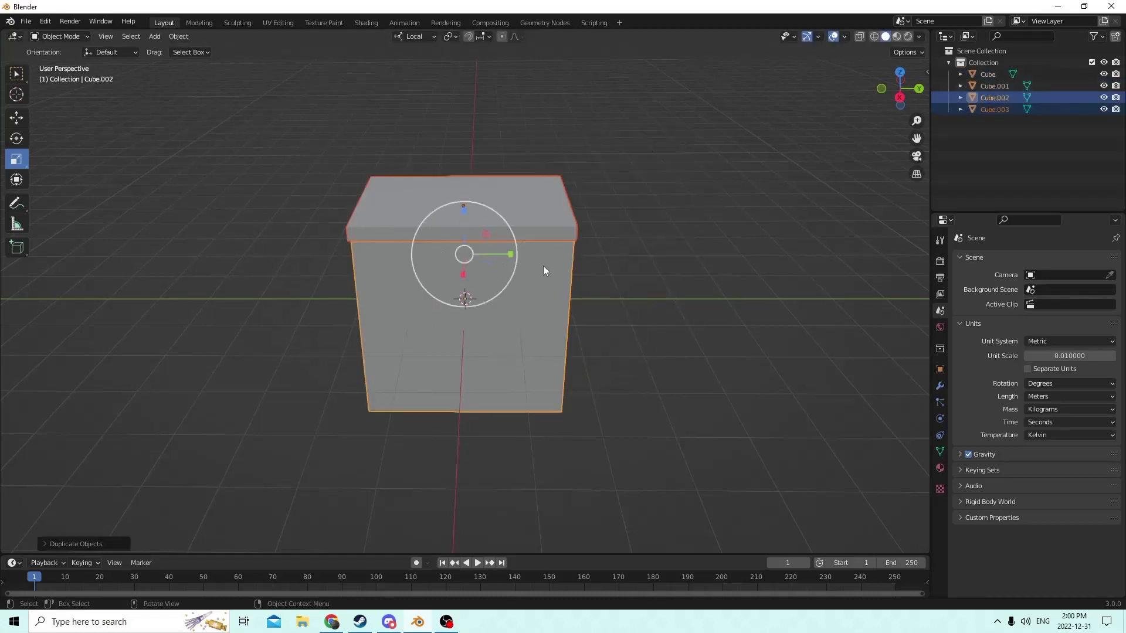
left_click(23, 118)
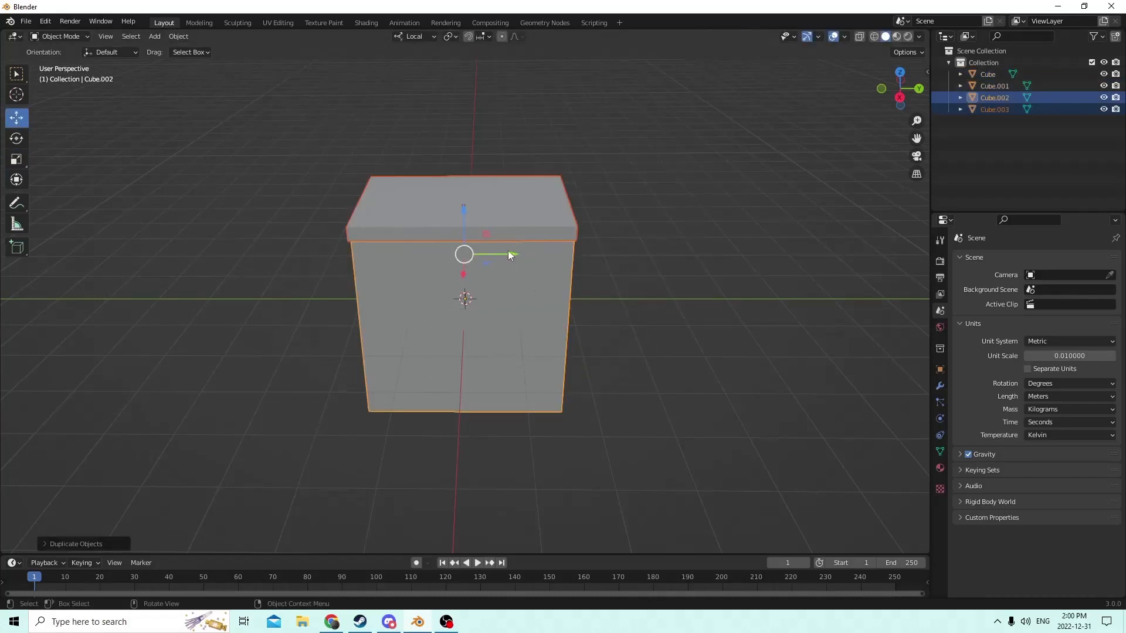
left_click_drag(508, 253, 212, 233)
Duplicate the original block in place and move the copy along positive X so that it protrudes from the front
middle_click_drag(419, 249, 506, 287)
left_click(440, 269)
key("shift+d")
right_click(819, 246)
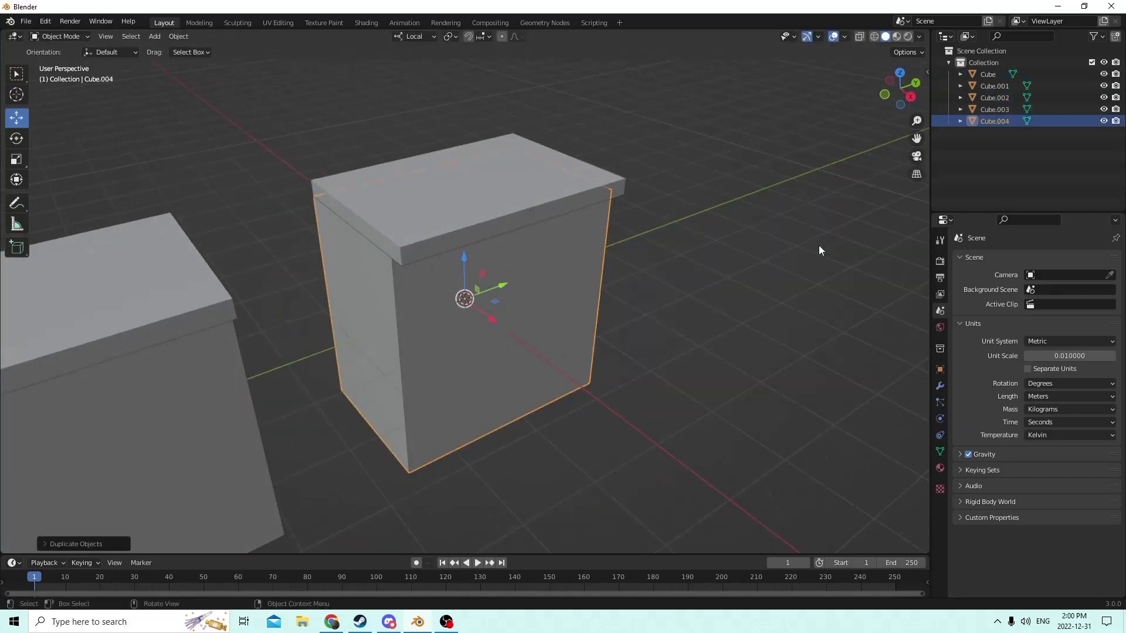
middle_click_drag(819, 246, 633, 287)
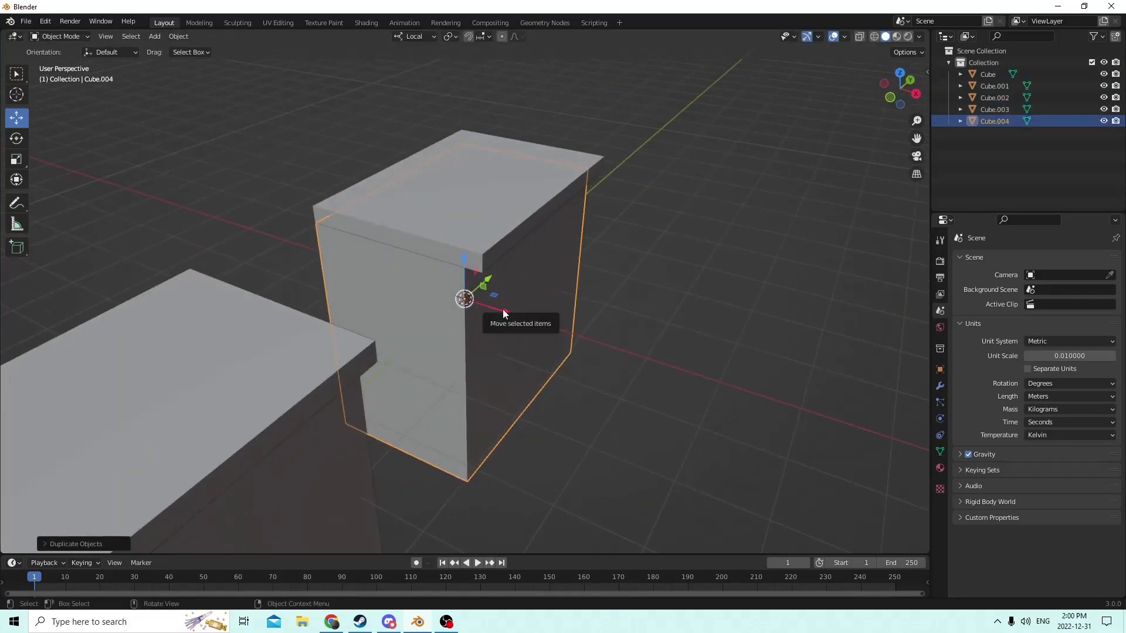
left_click_drag(506, 308, 560, 315)
Scale the copied block down uniformly, and narrow it along Y to a scale of about 0.94
middle_click_drag(560, 316, 575, 294)
key("s")
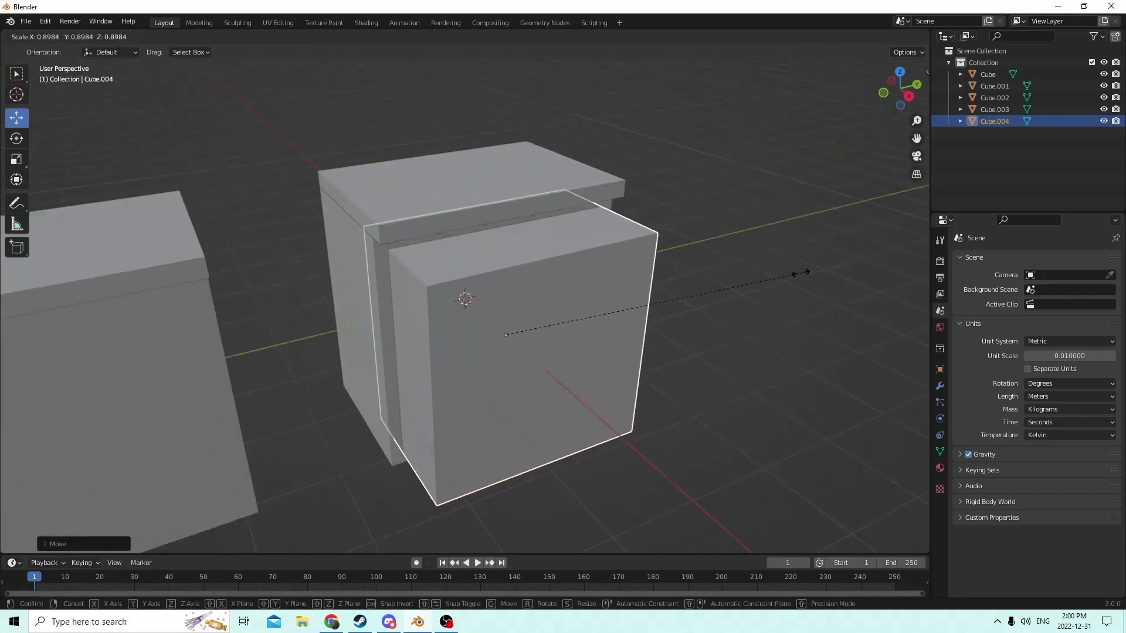
left_click(787, 272)
middle_click_drag(787, 272, 566, 273)
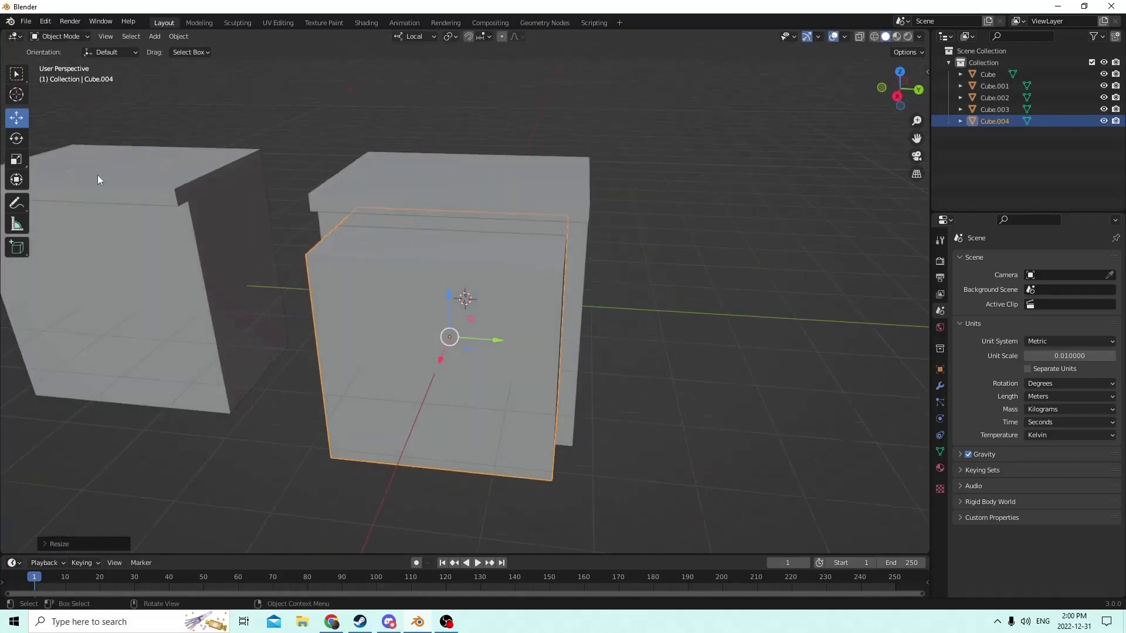
left_click(16, 160)
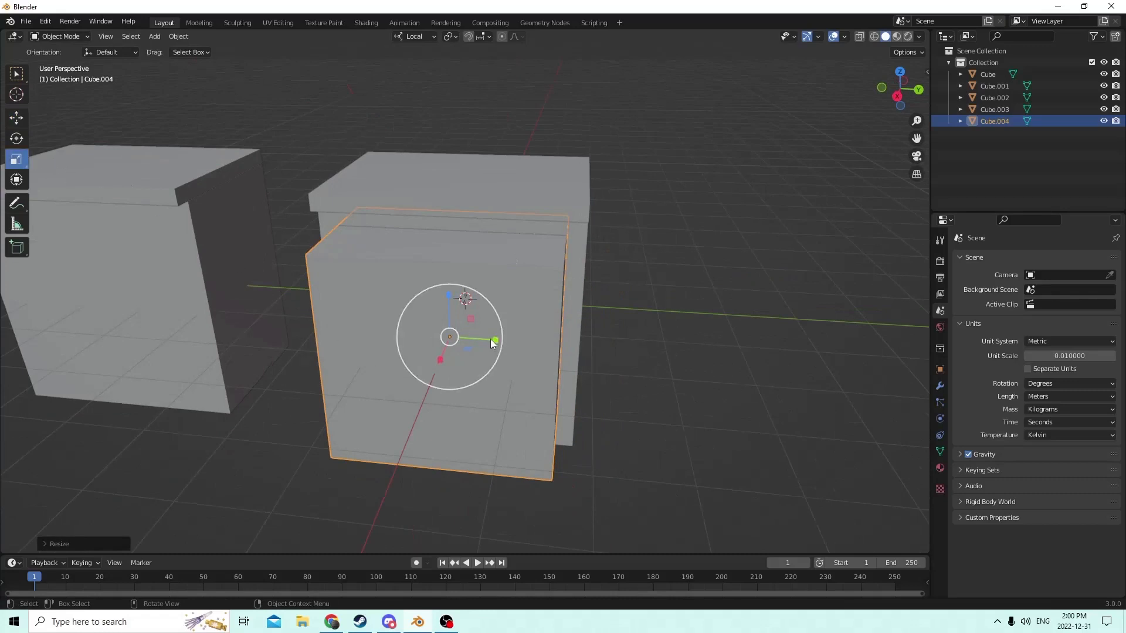
left_click_drag(490, 339, 469, 330)
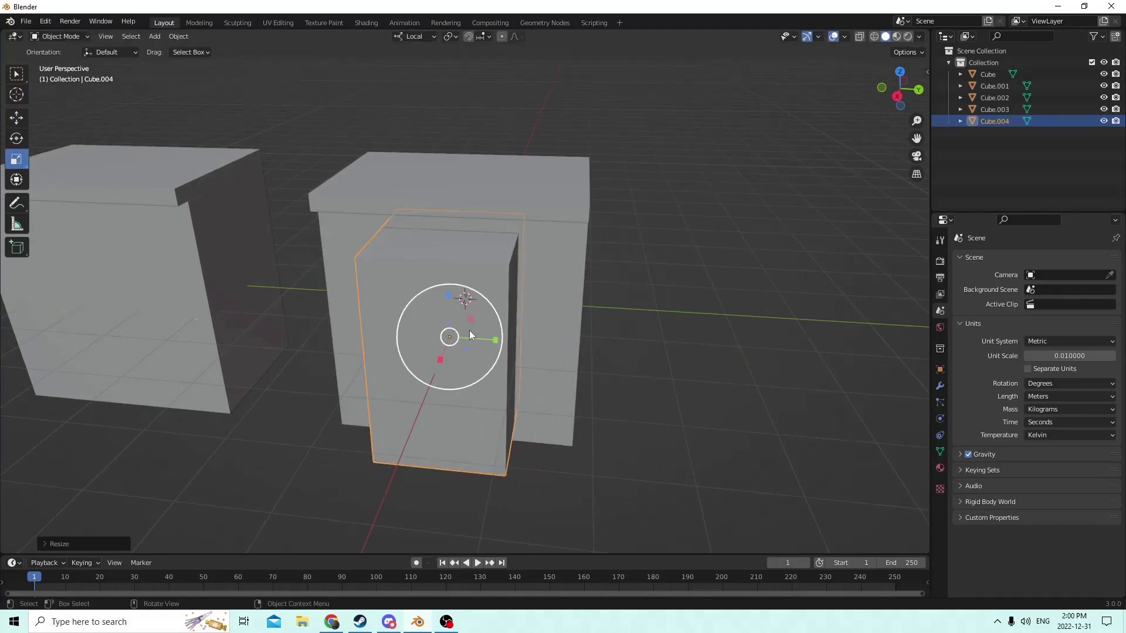
middle_click_drag(469, 330, 469, 329)
Move the narrow block along negative Y and back along X into the original, to about X 0.004075 m, Y -0.007461 m
left_click(17, 119)
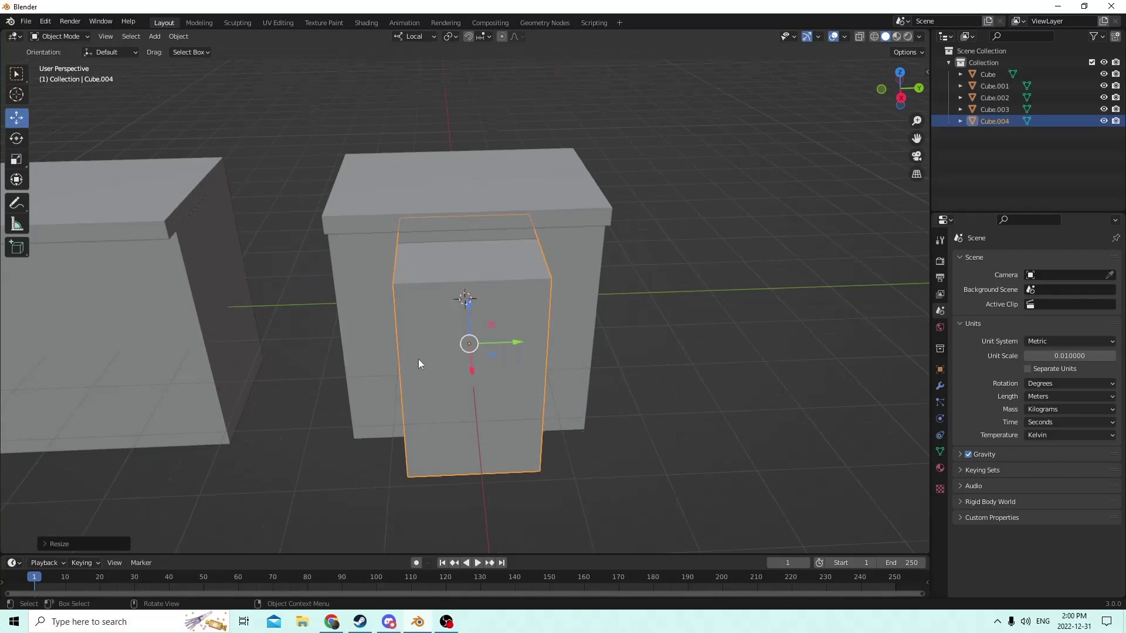
left_click_drag(519, 339, 460, 340)
middle_click_drag(460, 341, 569, 355)
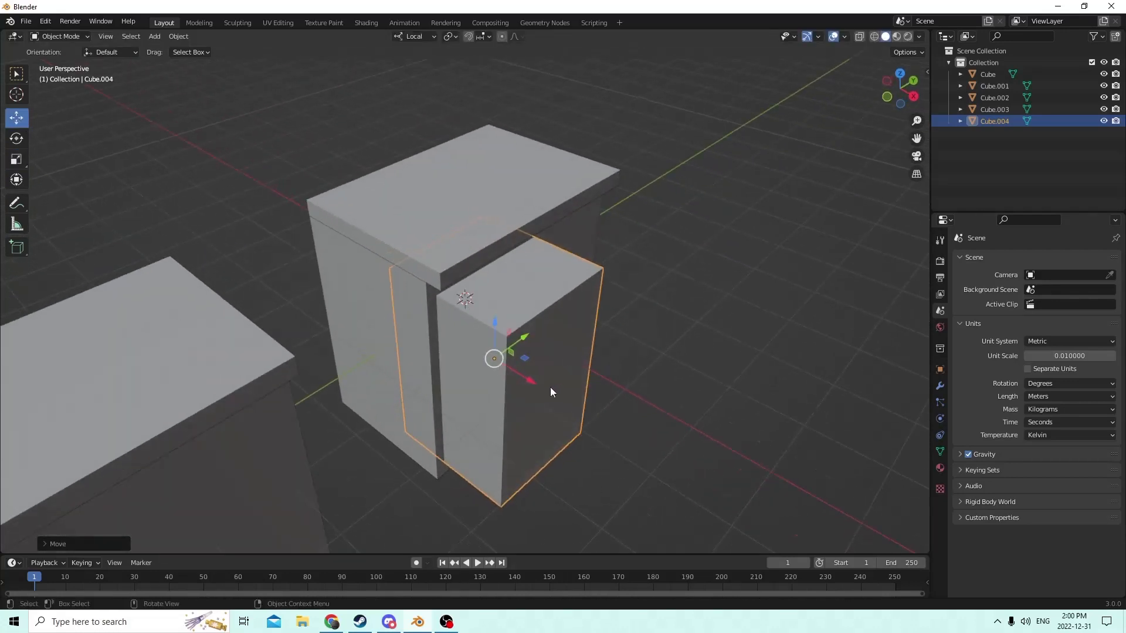
key("g")
key("x")
key("x")
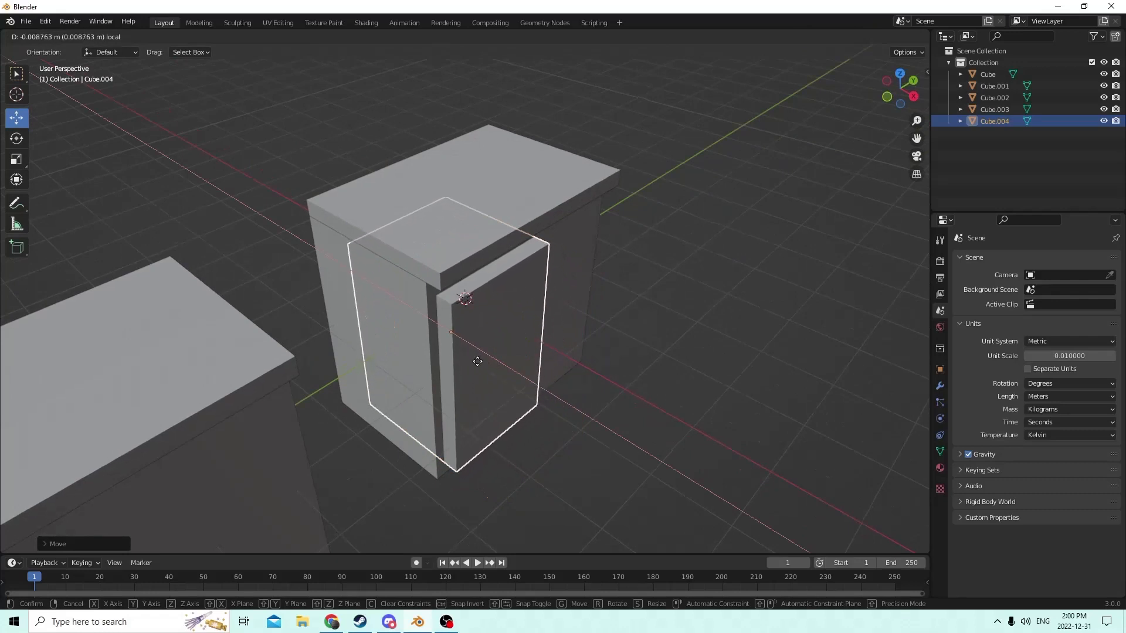
right_click(478, 362)
middle_click_drag(477, 362, 413, 346)
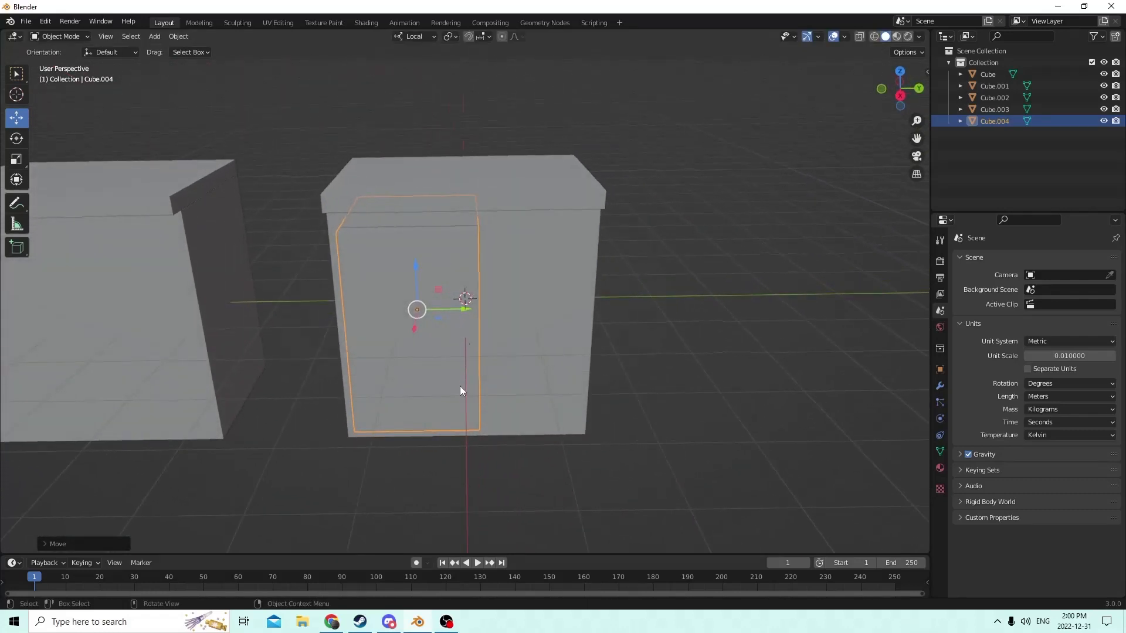
Try a duplicate of the narrow block at Y location 0.007461 m, and delete that copy
key("shift+d")
key("Escape")
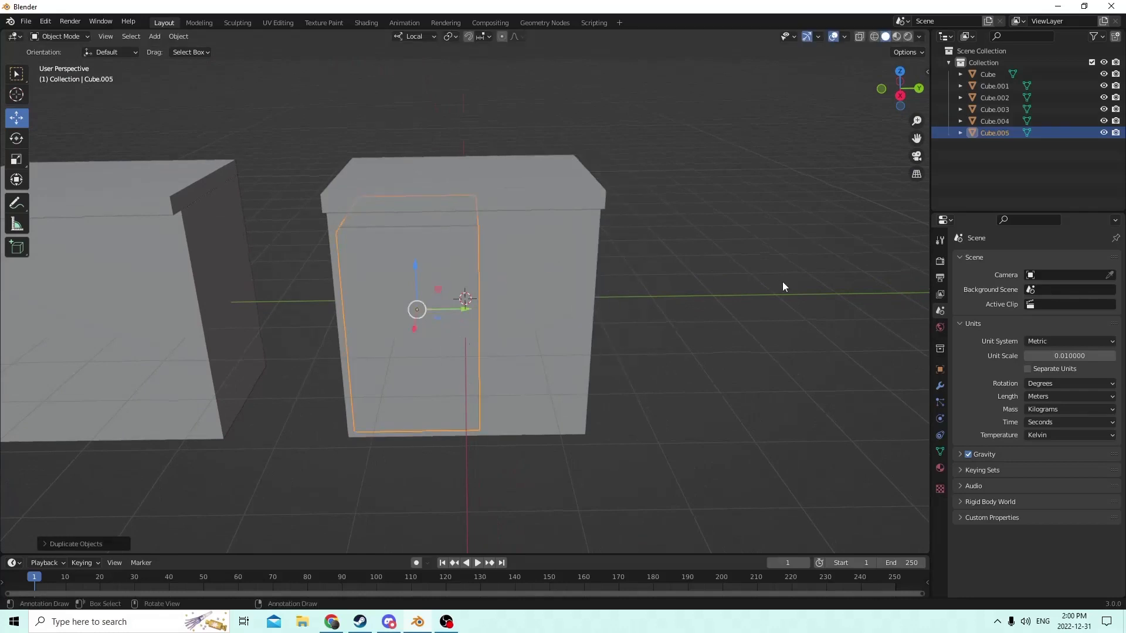
left_click(940, 369)
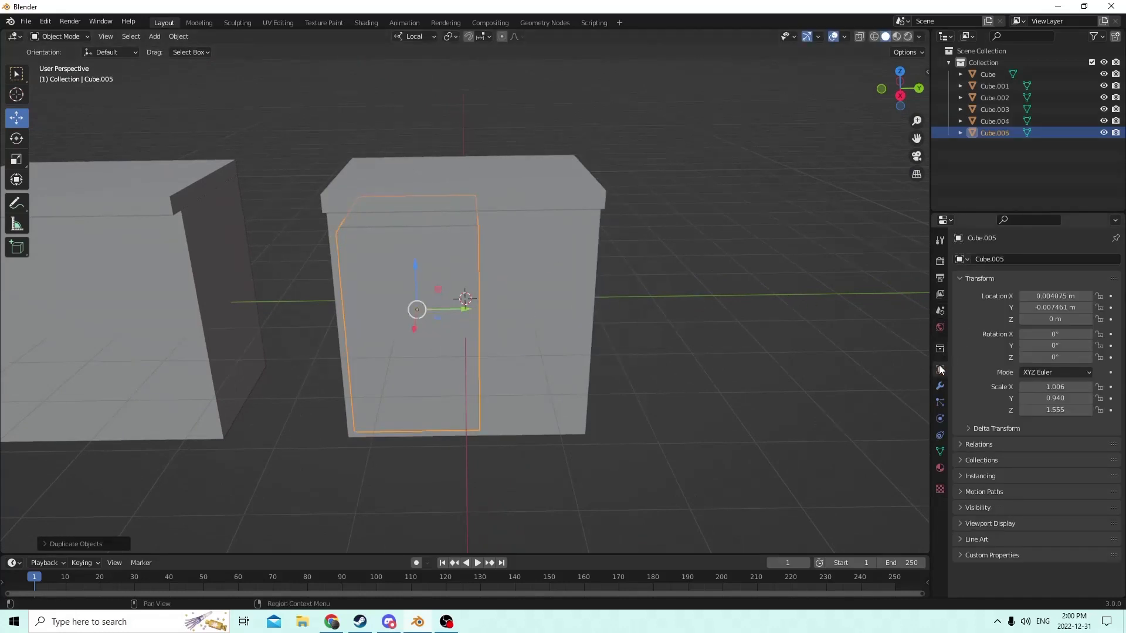
left_click_drag(466, 309, 488, 318)
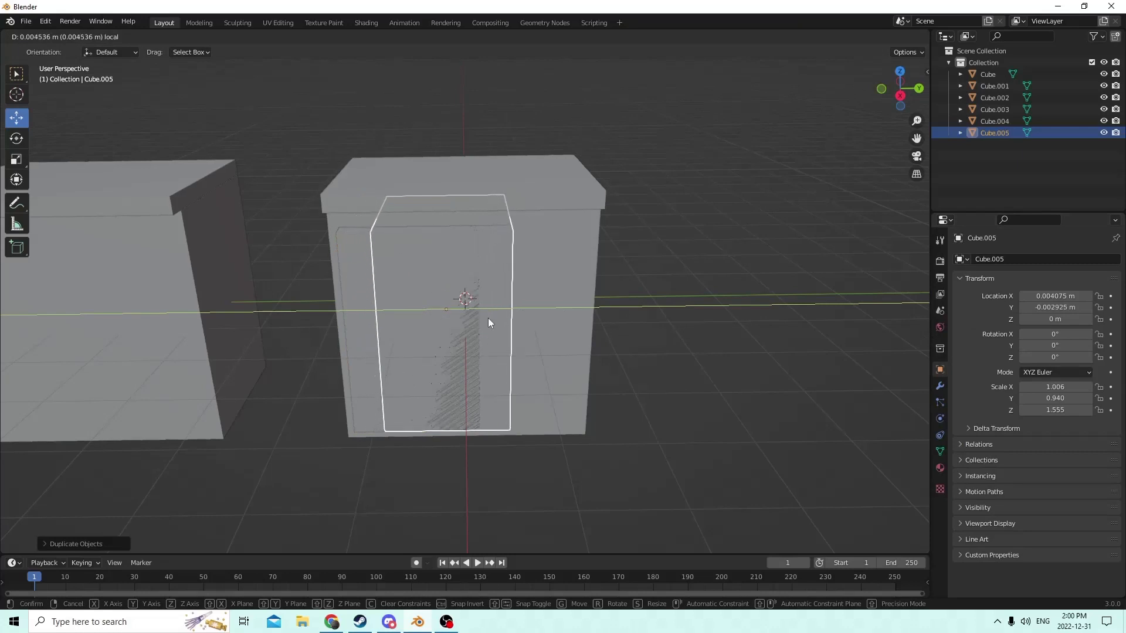
right_click(488, 318)
left_click(1027, 307)
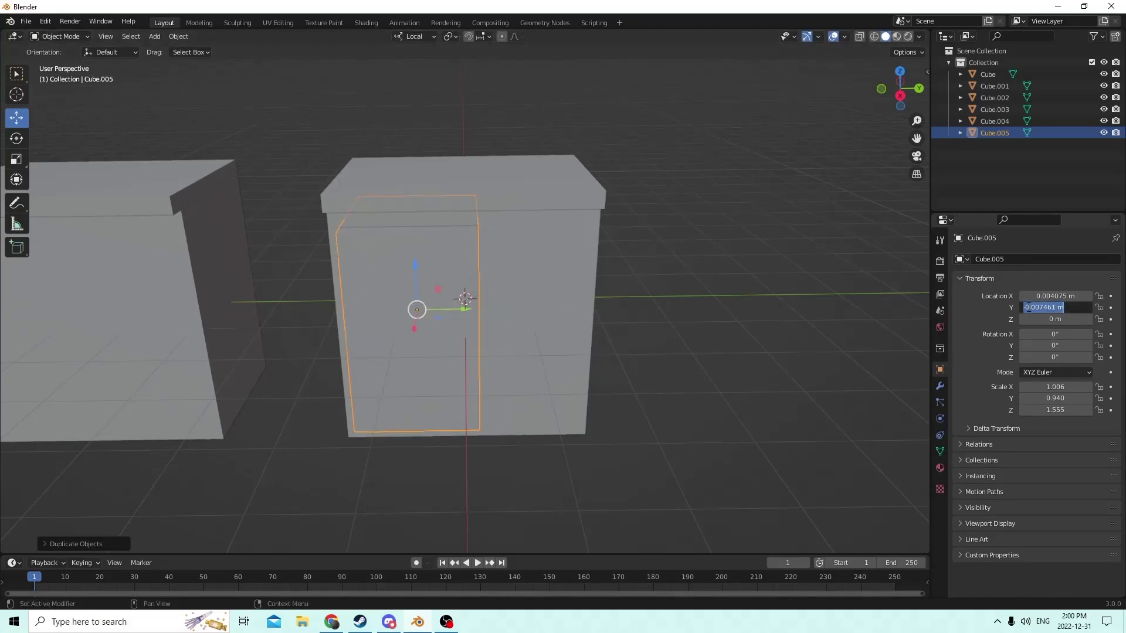
left_click(1024, 308)
key("Return")
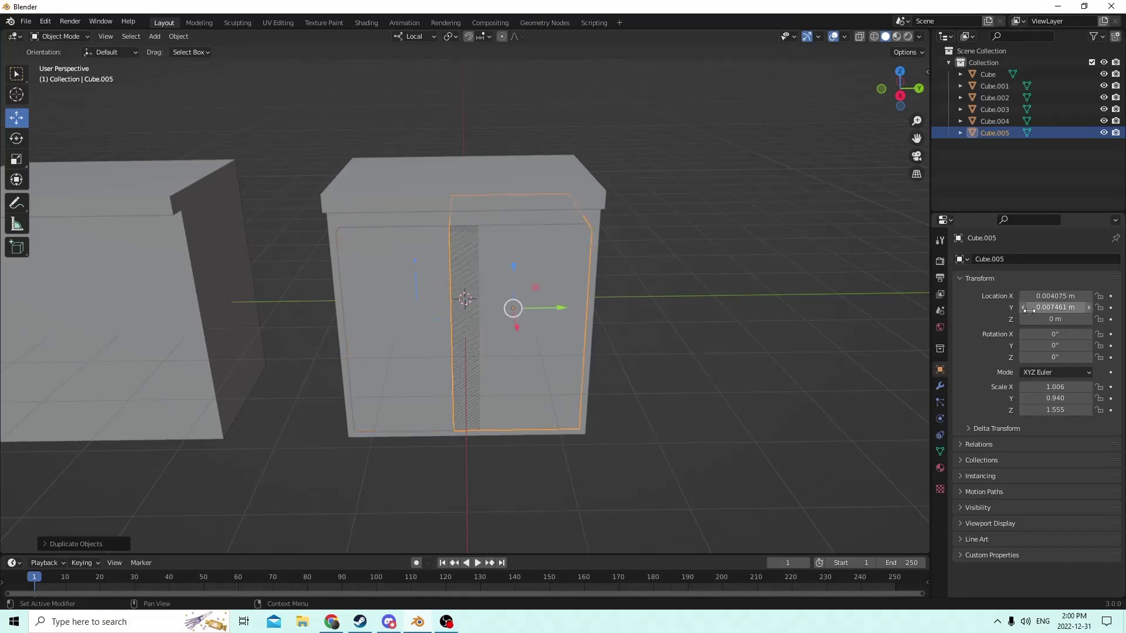
middle_click_drag(746, 295, 743, 295)
middle_click_drag(528, 271, 536, 268)
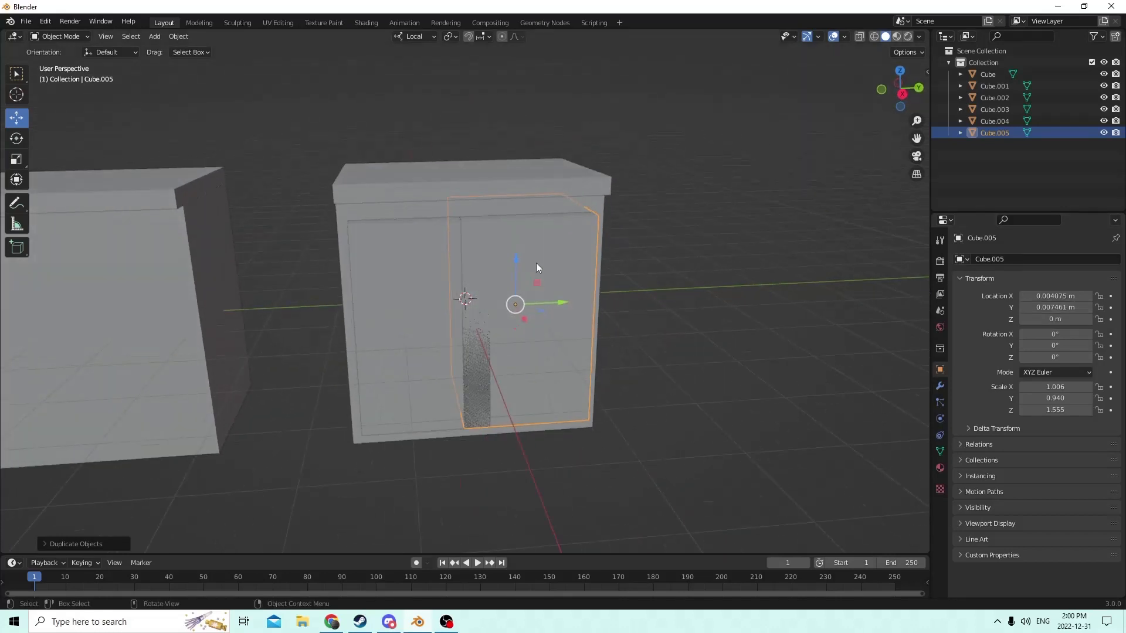
key("Delete")
Narrow the remaining inner block along Y to a scale of about 0.754 and move it to about Y -0.00863 m
left_click(443, 287)
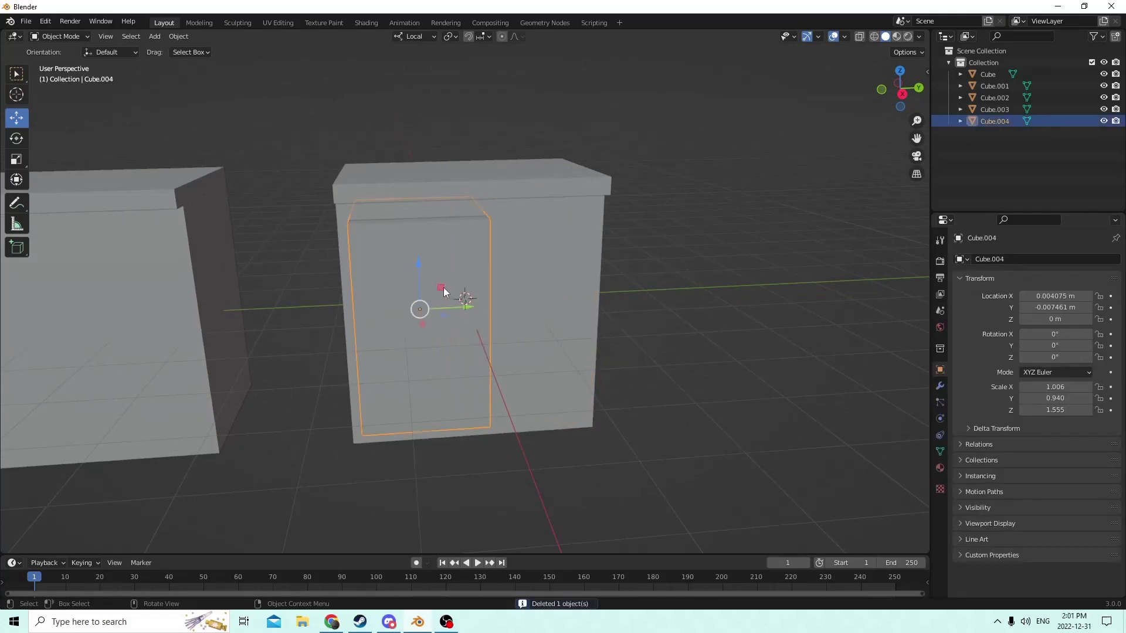
middle_click_drag(443, 287, 223, 176)
left_click(16, 159)
mouse_move(322, 246)
middle_mouse_down()
mouse_move(384, 254)
mouse_move(334, 256)
middle_mouse_up()
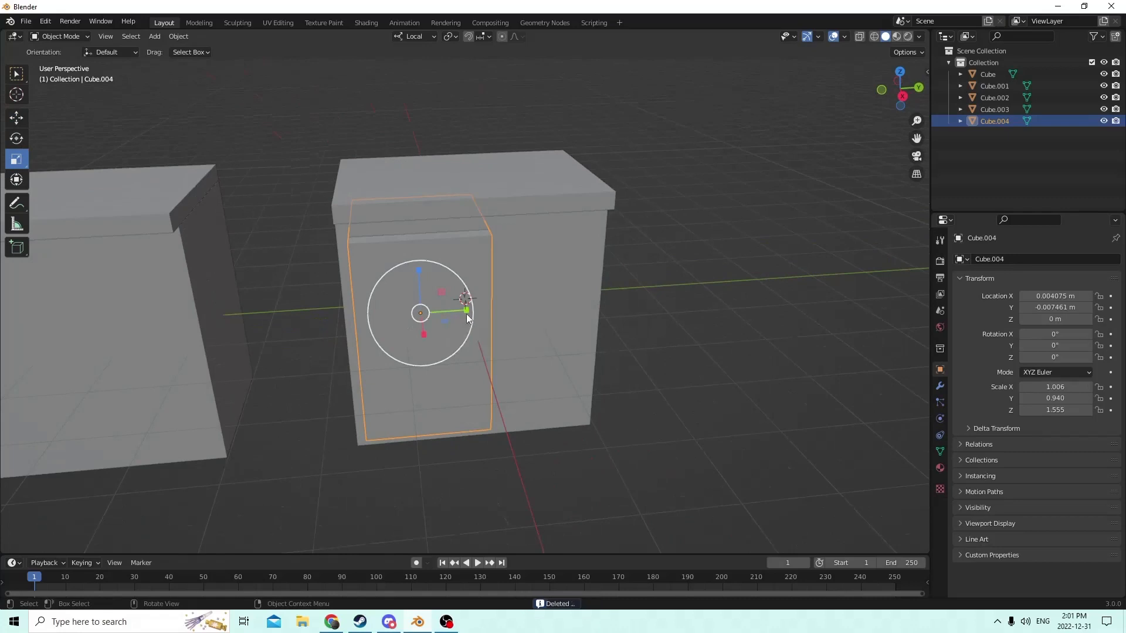
left_click_drag(467, 309, 456, 309)
left_click(22, 122)
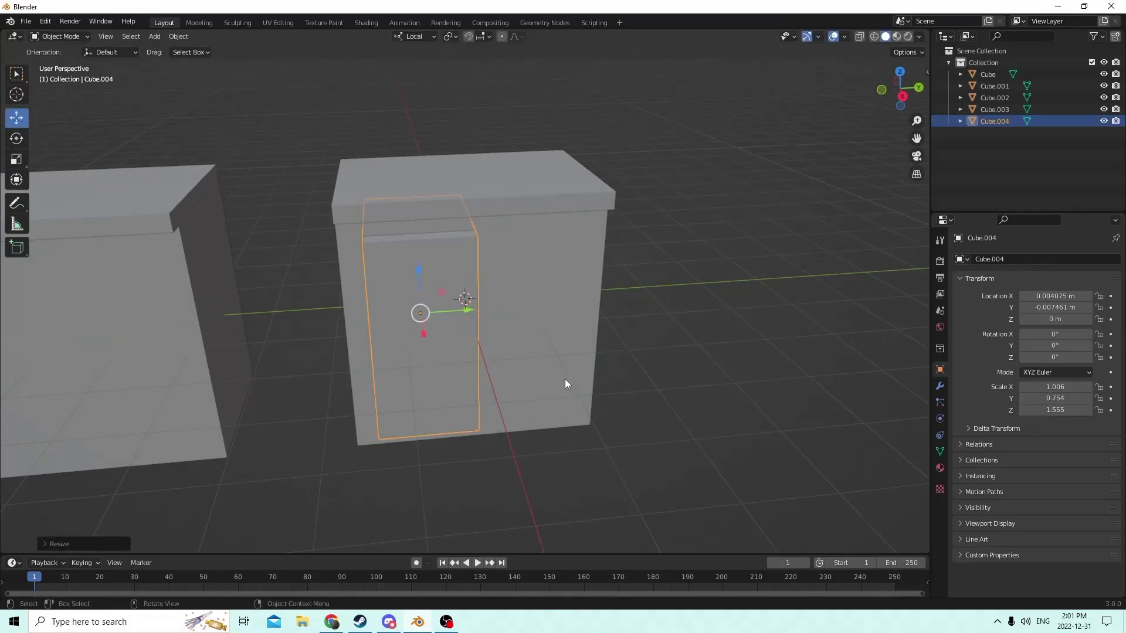
left_click_drag(464, 311, 456, 311)
middle_click_drag(456, 311, 444, 310)
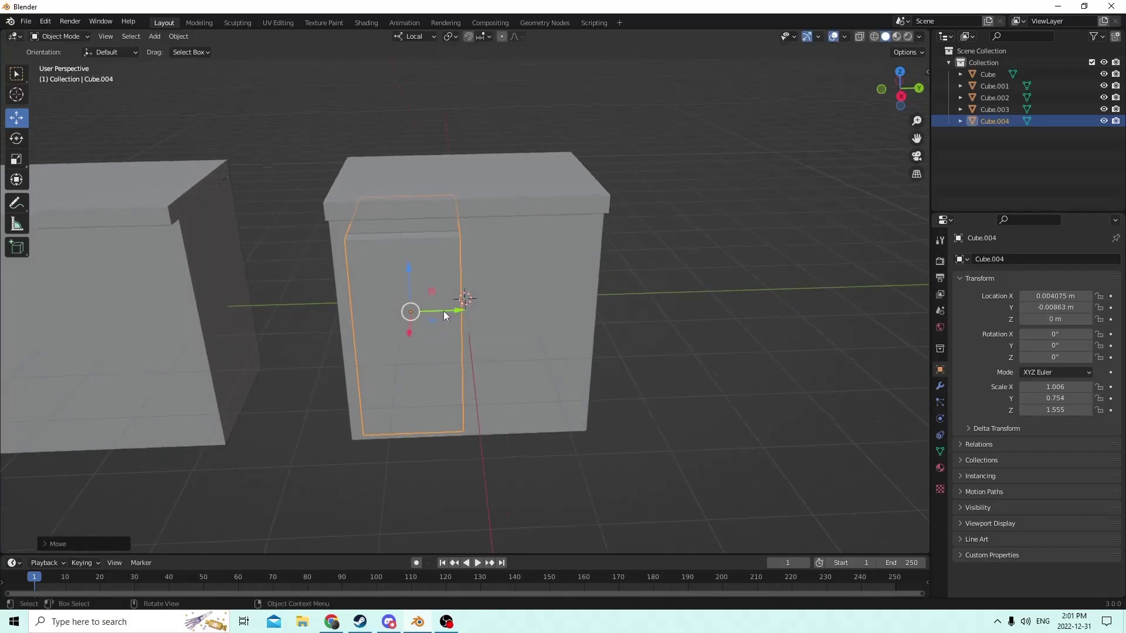
Duplicate the narrow block in place and set the copy's Y location to 0.00863 m, mirroring it across the center
key("shift+d")
right_click(448, 310)
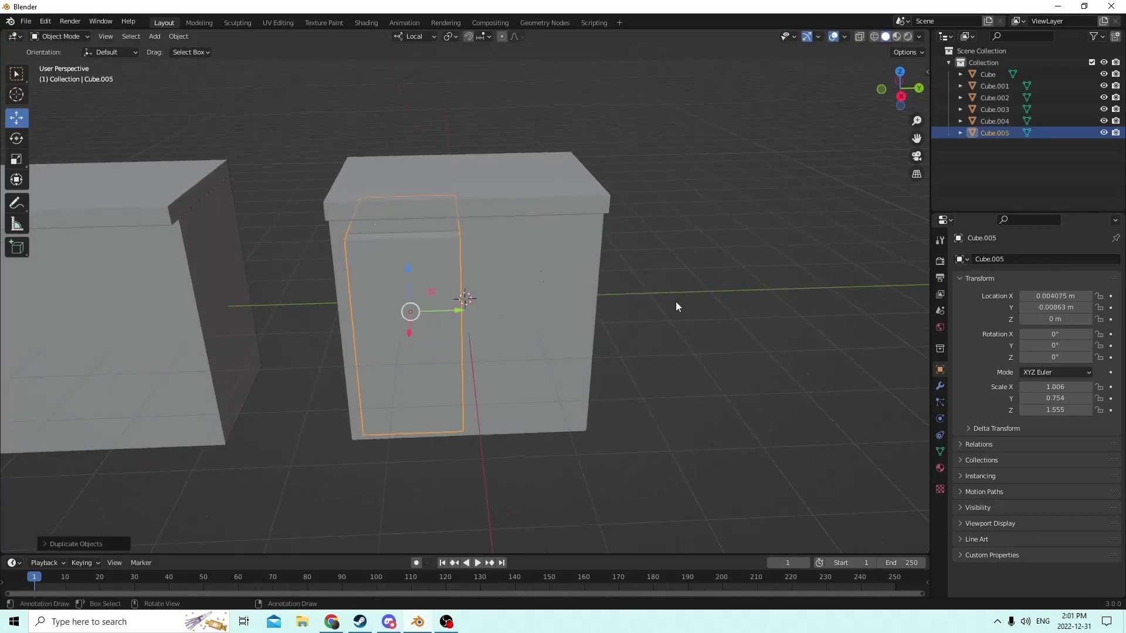
double_click(1050, 308)
left_click(1025, 308)
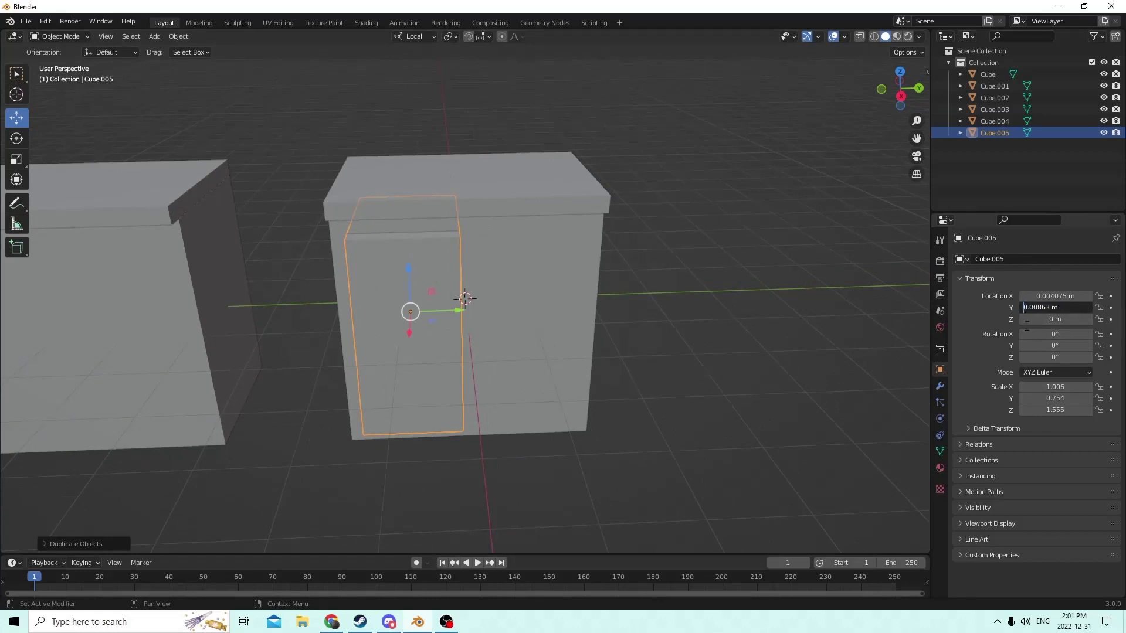
key("Return")
Select both narrow blocks and push them back along X to about 0.002188 m, so they barely protrude from the front
middle_click_drag(807, 315, 762, 308)
left_click(481, 331, "shift")
middle_click_drag(481, 331, 541, 314)
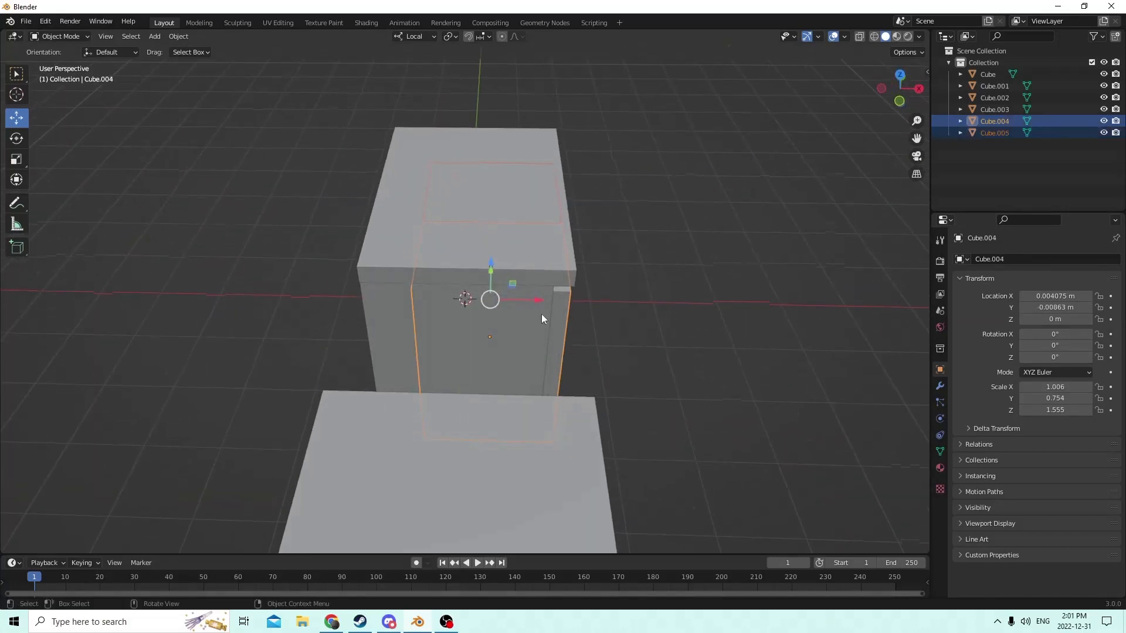
left_click_drag(530, 299, 520, 297)
middle_click_drag(520, 298, 394, 284)
middle_click_drag(468, 222, 541, 262)
scroll(438, 251, "up", 2)
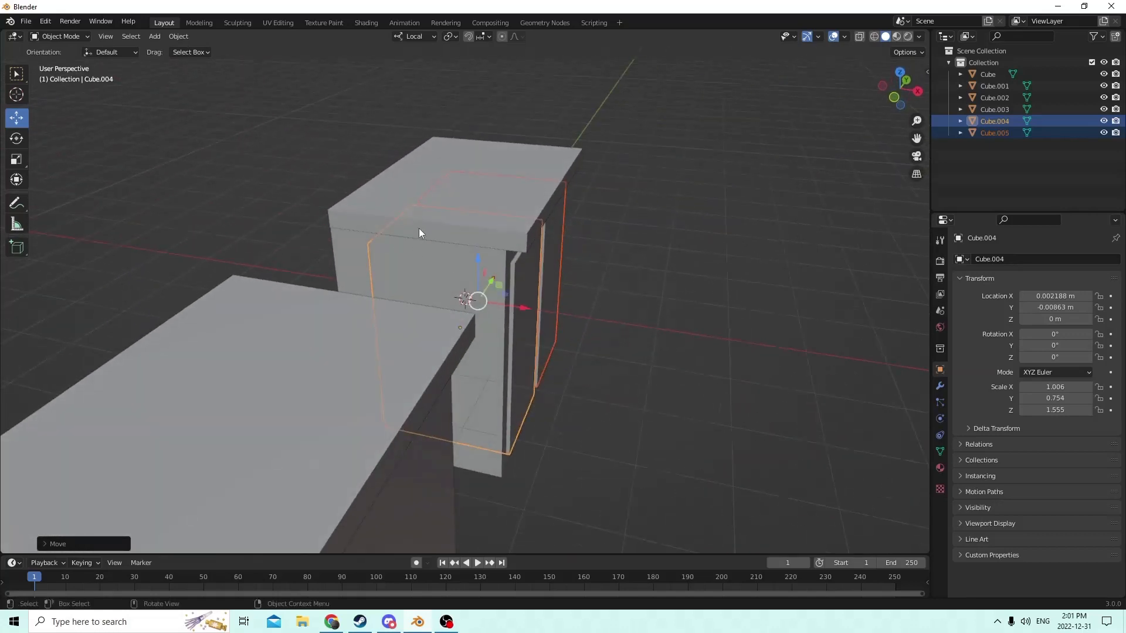
middle_click_drag(470, 237, 371, 239)
middle_click_drag(503, 277, 491, 267)
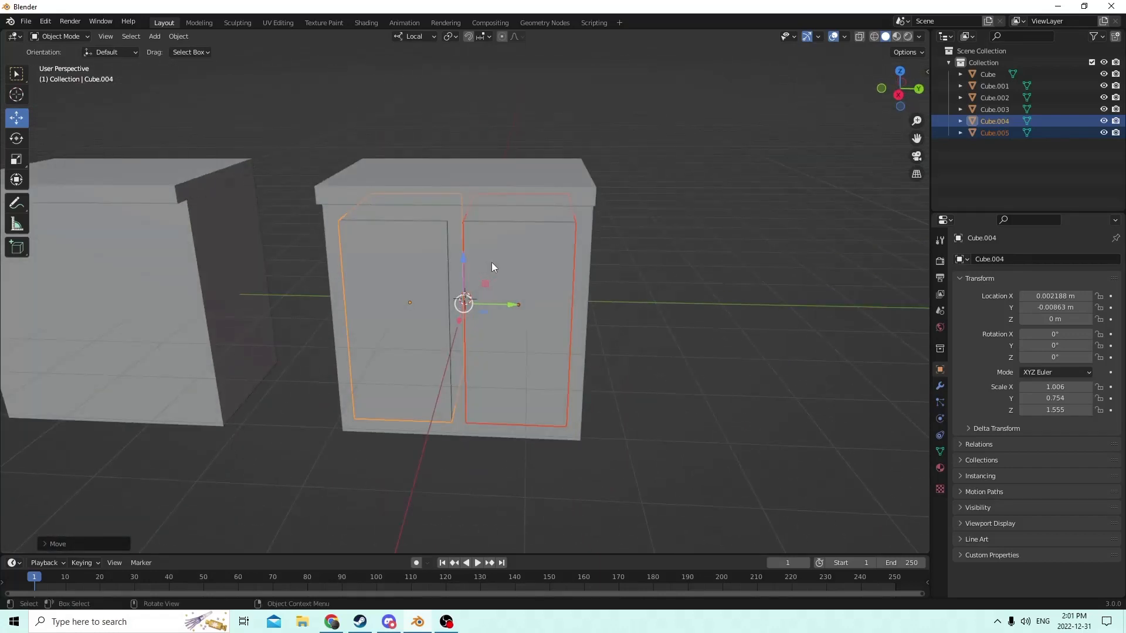
Duplicate both narrow blocks and move the copies along positive X to about 0.0337 m, in front of the unit
middle_click_drag(493, 264, 557, 282)
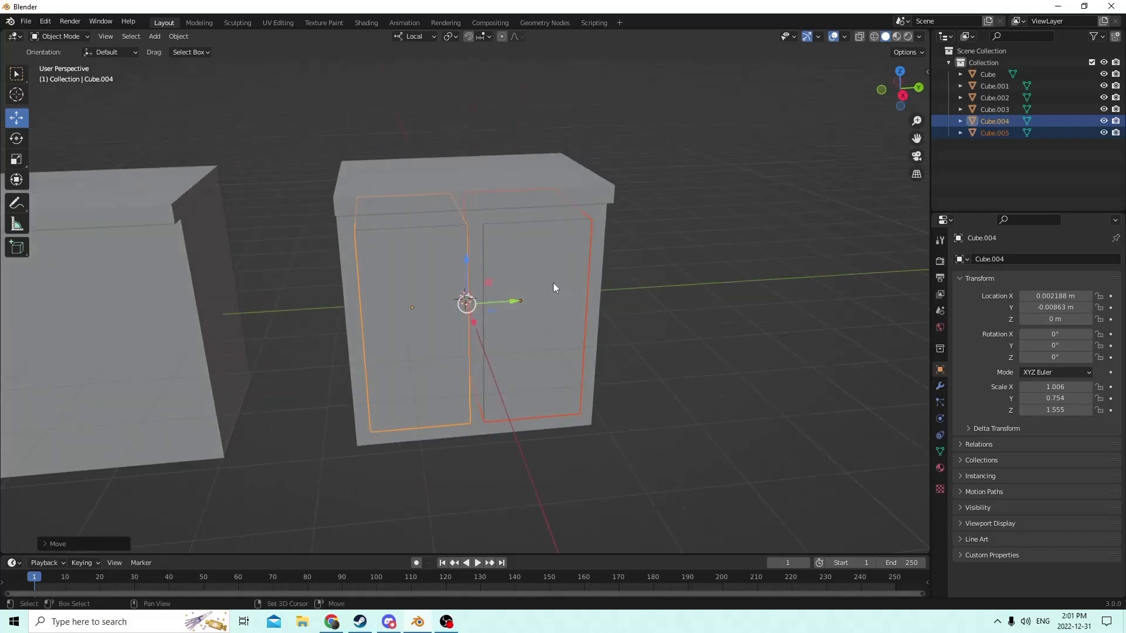
key("shift+d")
key("Escape")
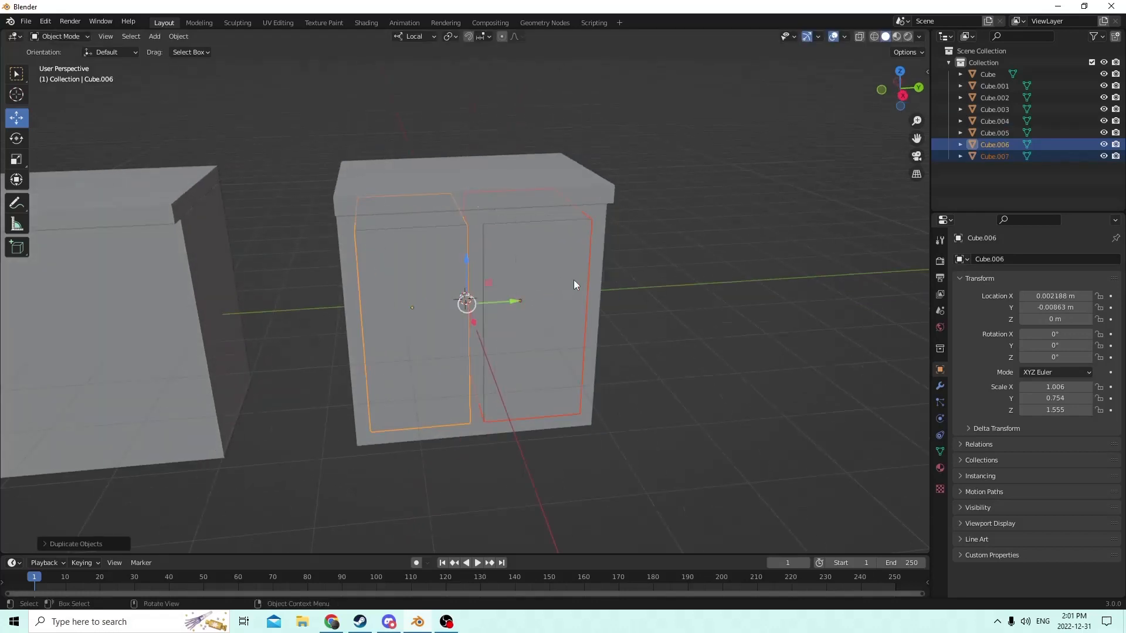
middle_click_drag(573, 279, 655, 308)
left_click_drag(518, 317, 725, 360)
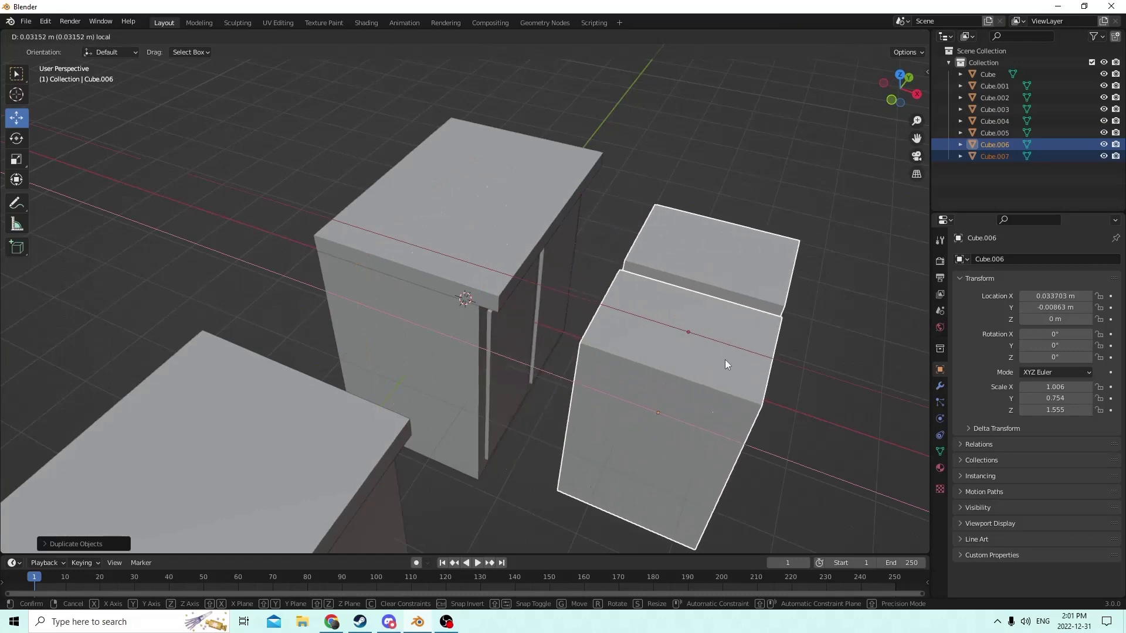
middle_click_drag(725, 360, 570, 270)
Subtract the two embedded narrow blocks from the main block with a Bool Tool Auto Boolean Difference
left_click(443, 249)
left_click(520, 262)
scroll(557, 274, "up", 1)
left_click(473, 290, "shift")
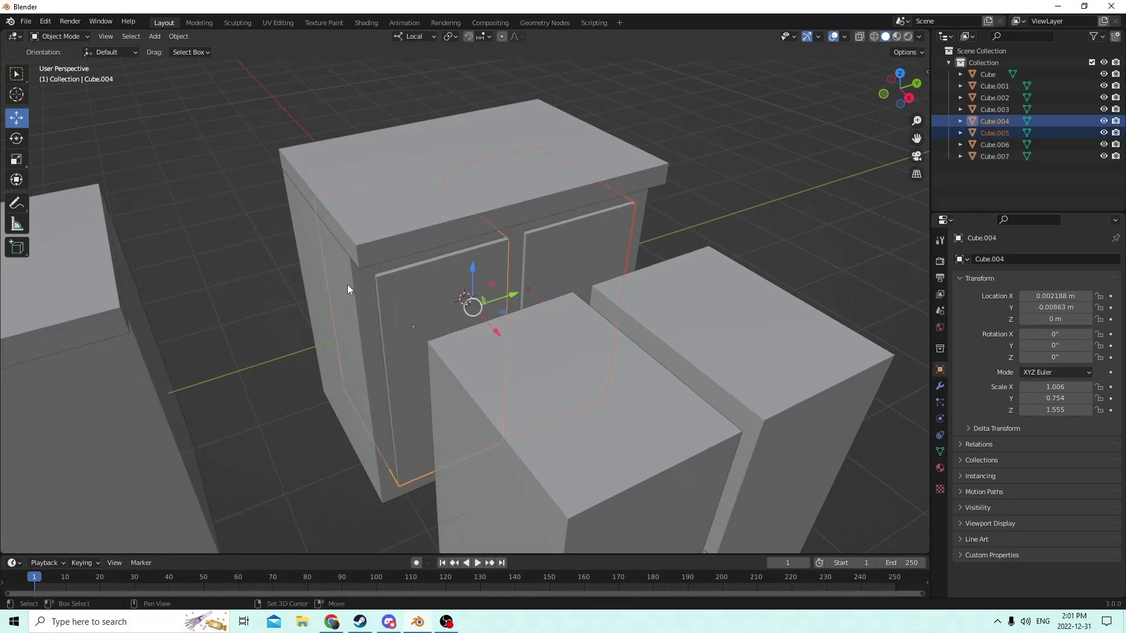
left_click(348, 288, "shift")
left_click(178, 35)
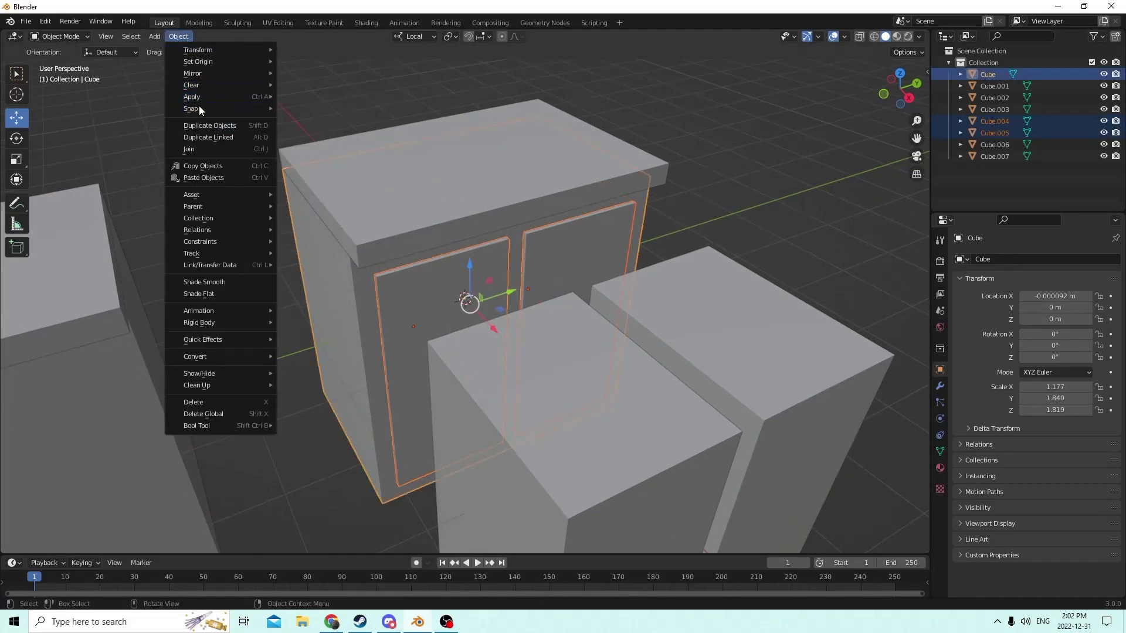
mouse_move(198, 427)
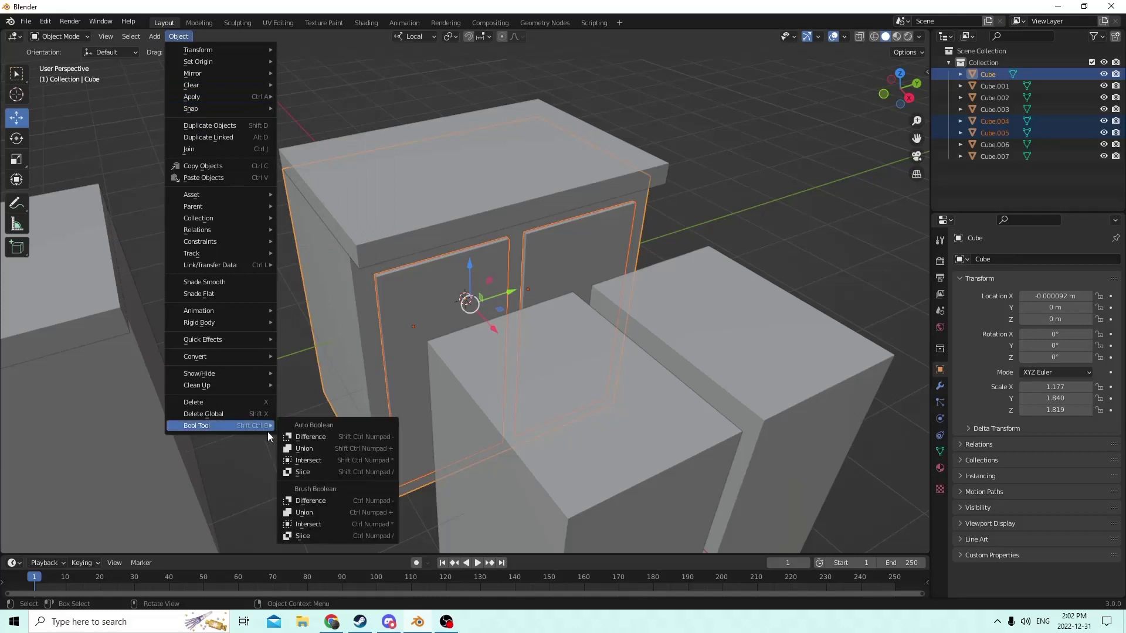
left_click(303, 438)
middle_click_drag(297, 431, 390, 399)
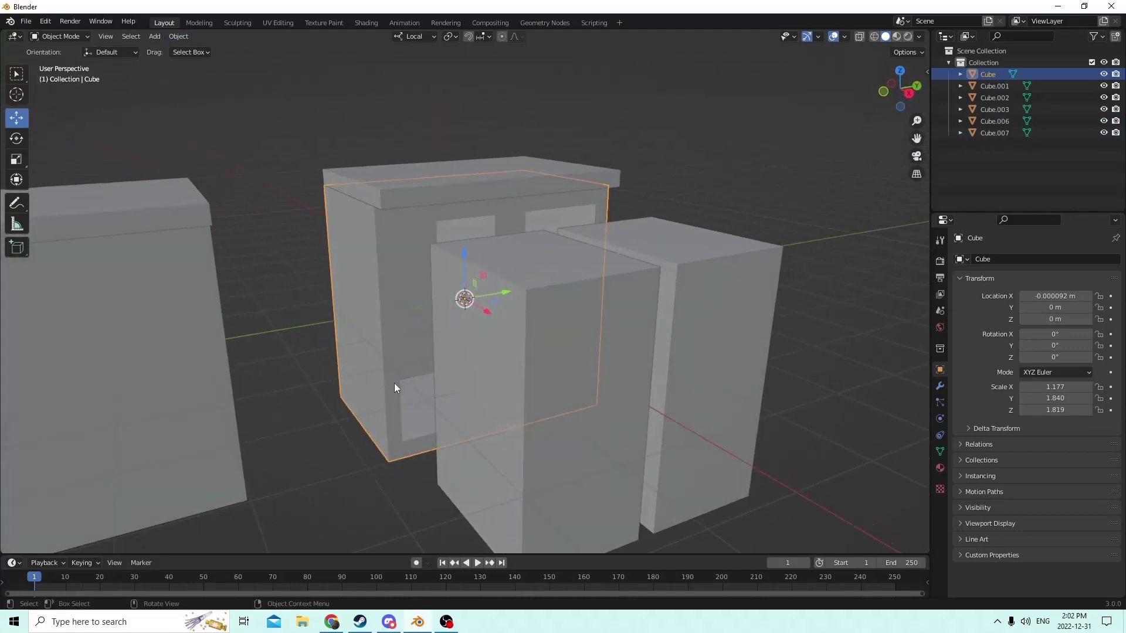
Flatten both front copies along X into thin door panels with an X scale of about 0.056
middle_click_drag(671, 372, 776, 288)
left_click(711, 389)
left_click(748, 265, "shift")
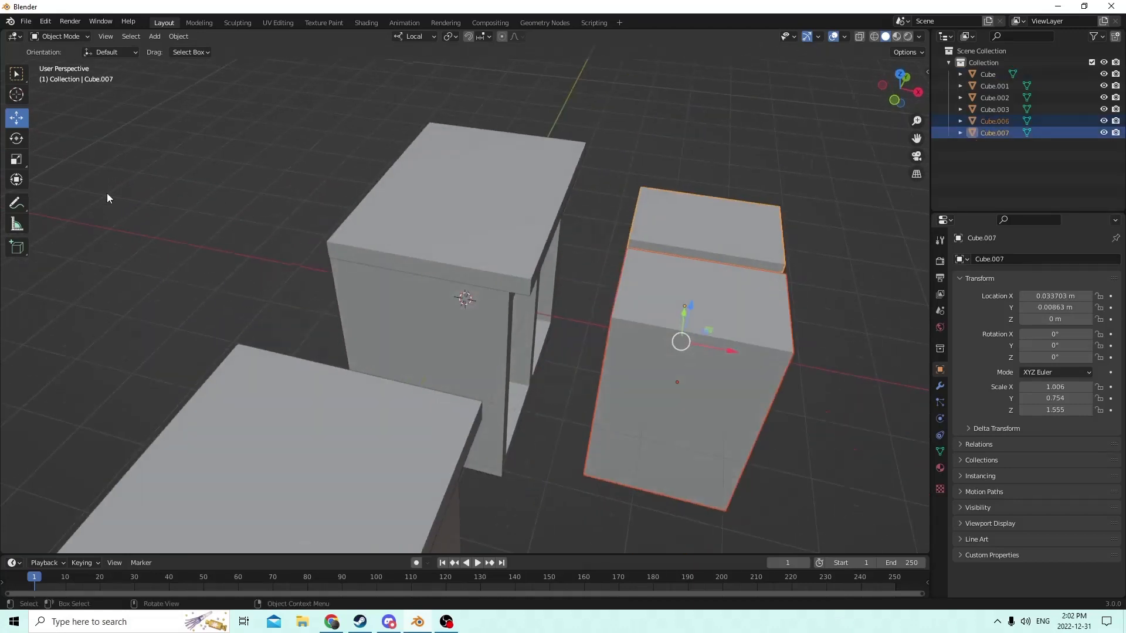
left_click(21, 161)
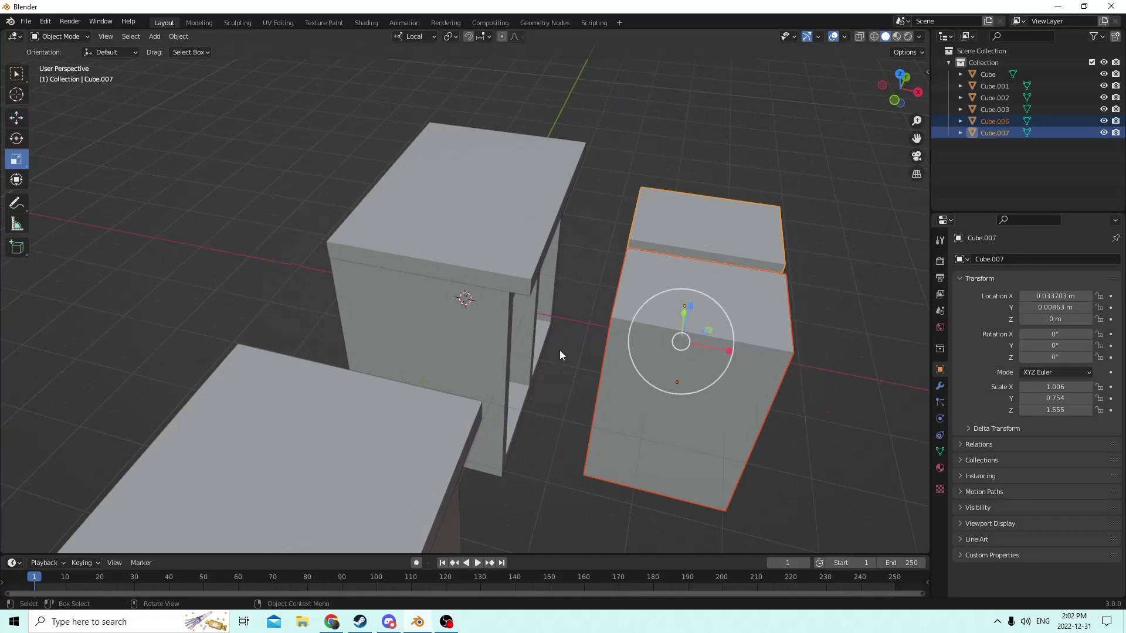
left_click_drag(731, 352, 688, 337)
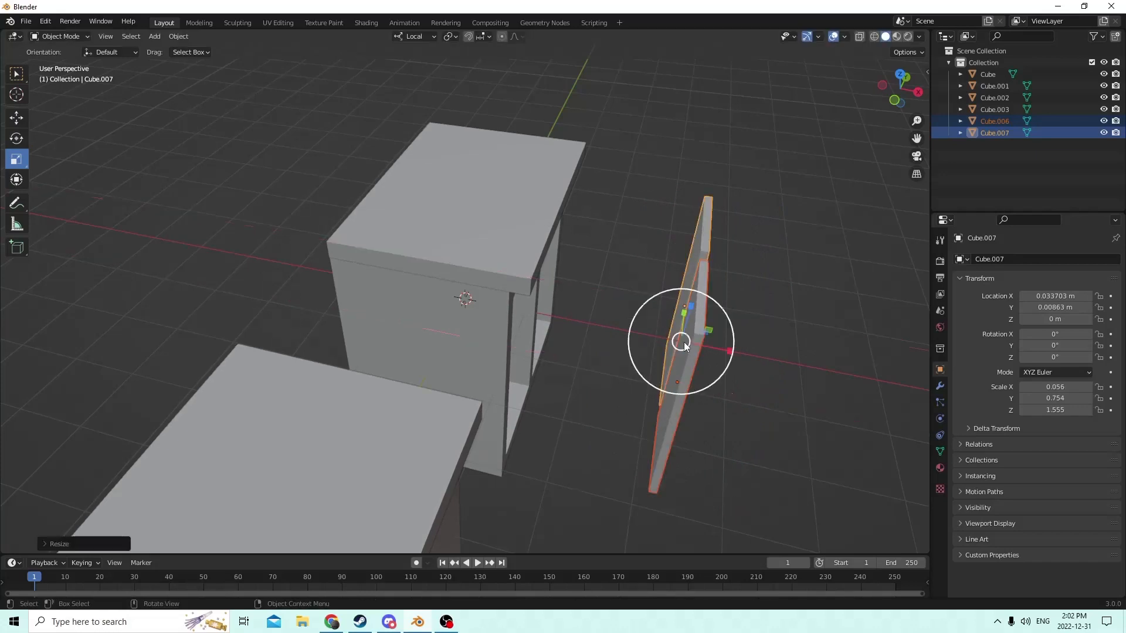
Enlarge both thin door panels to a Y scale of about 0.772 and a Z scale of about 1.673
middle_click_drag(687, 337, 539, 445)
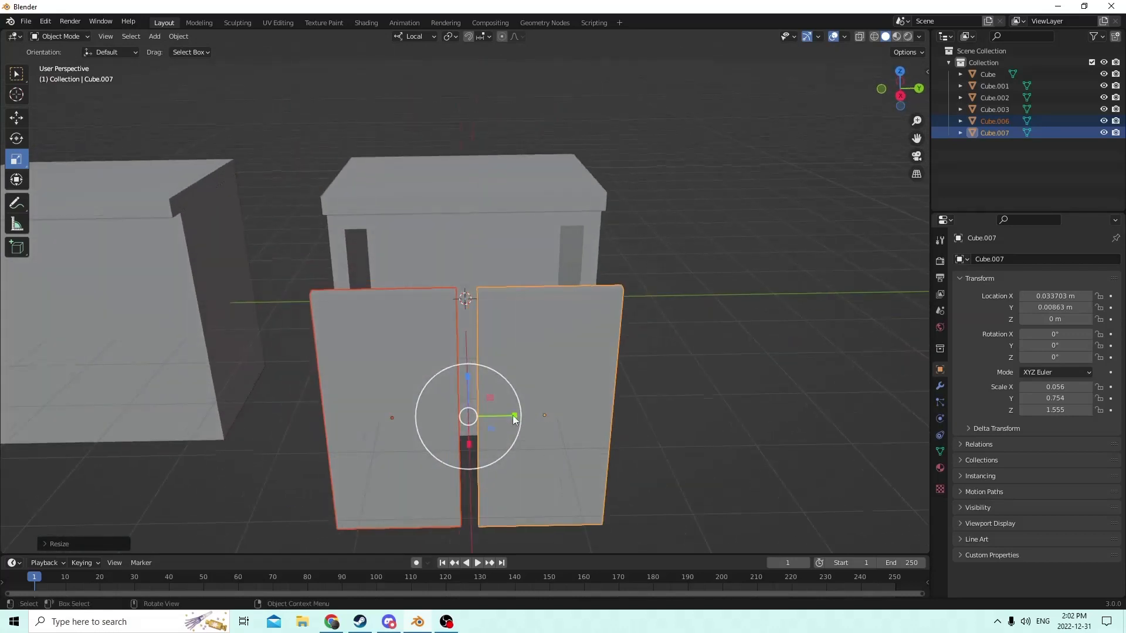
left_click_drag(518, 415, 526, 417)
middle_click_drag(525, 416, 543, 410)
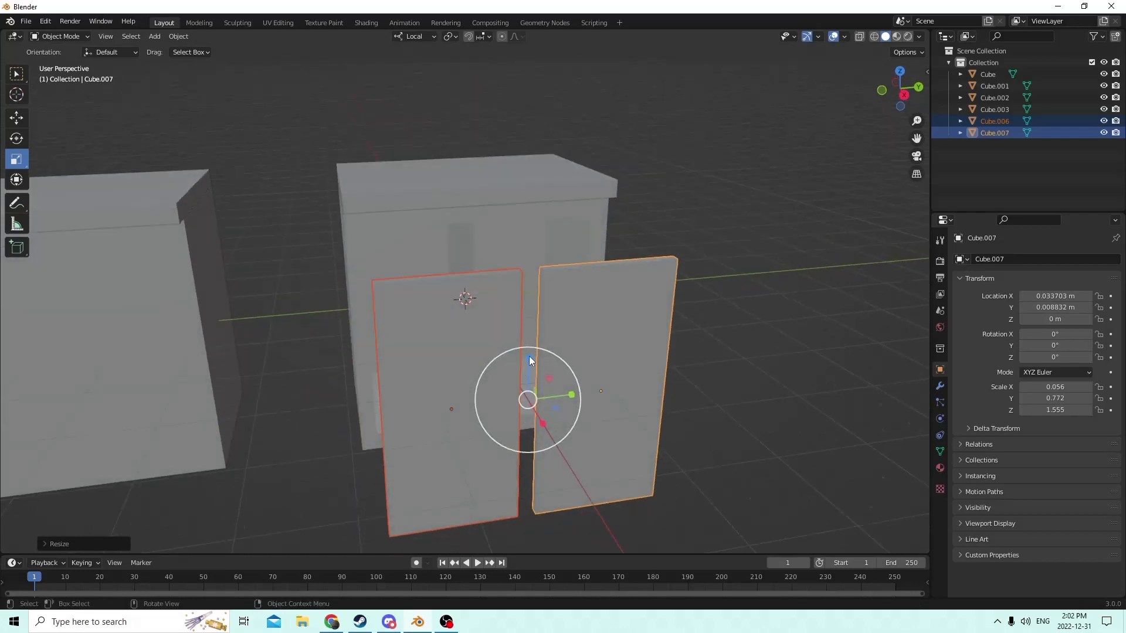
left_click_drag(529, 356, 529, 350)
middle_click_drag(529, 349, 578, 353)
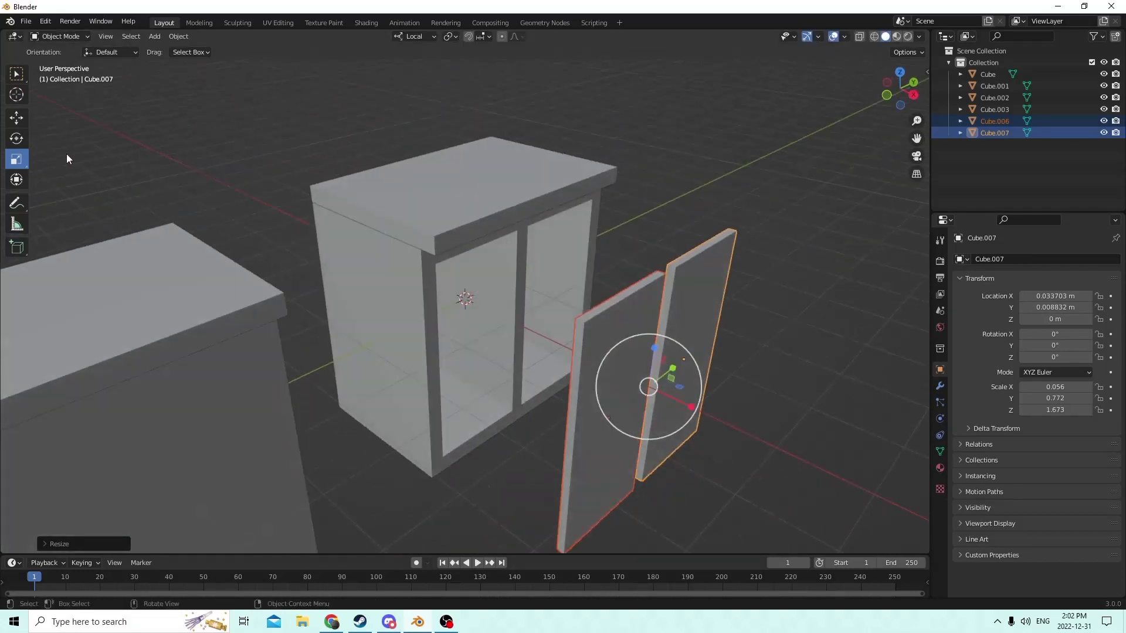
Move both door panels back along X to about 0.0191 m, closer to the cabinet front
left_click(18, 119)
left_click_drag(688, 404, 560, 347)
middle_click_drag(560, 348, 647, 277)
Edit both door panels together in edge selection mode, pick a corner edge of one panel and return to Object Mode
key("Tab")
left_click(113, 39)
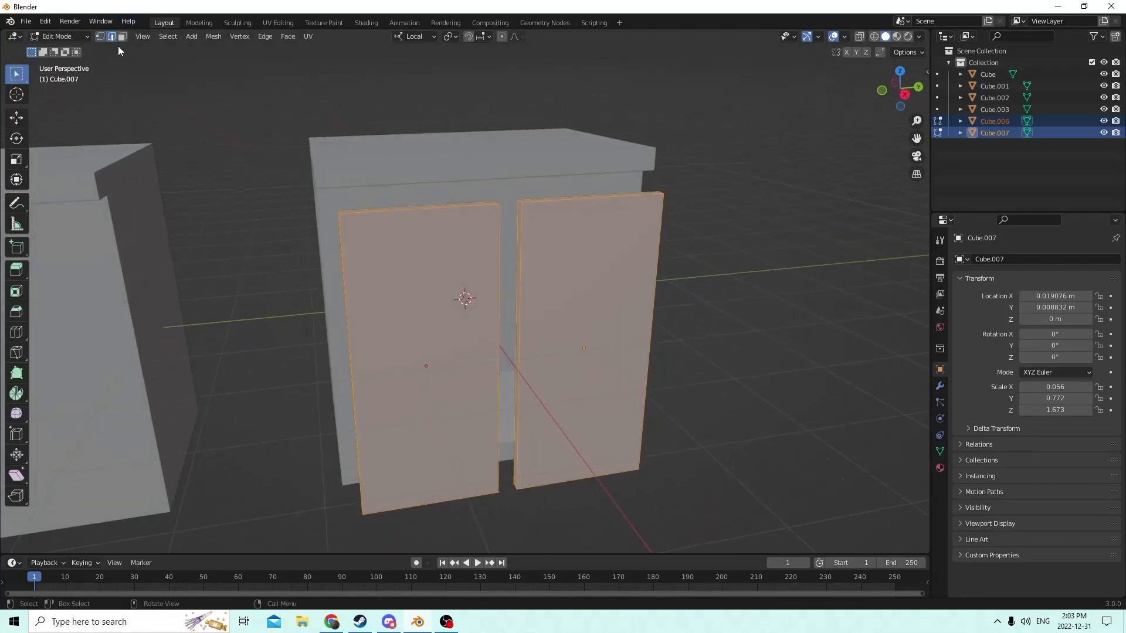
middle_click_drag(252, 146, 363, 171)
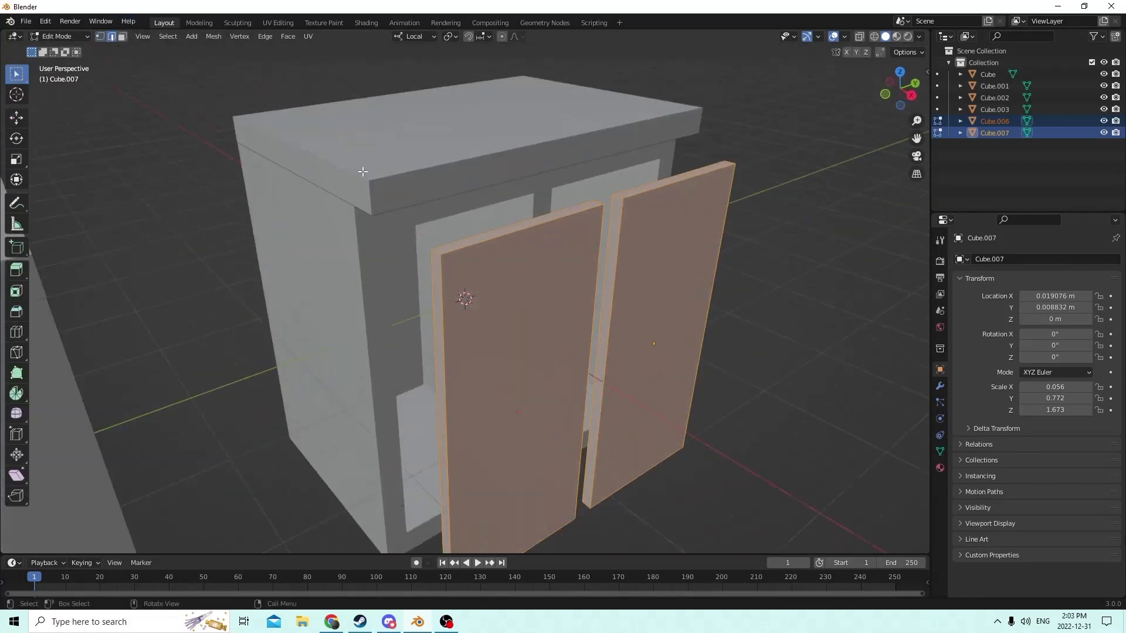
left_click(439, 254)
middle_click_drag(417, 252, 393, 241)
mouse_move(458, 227)
middle_mouse_down()
mouse_move(392, 223)
mouse_move(479, 245)
mouse_move(439, 223)
middle_mouse_up()
key("Tab")
scroll(440, 224, "down", 2)
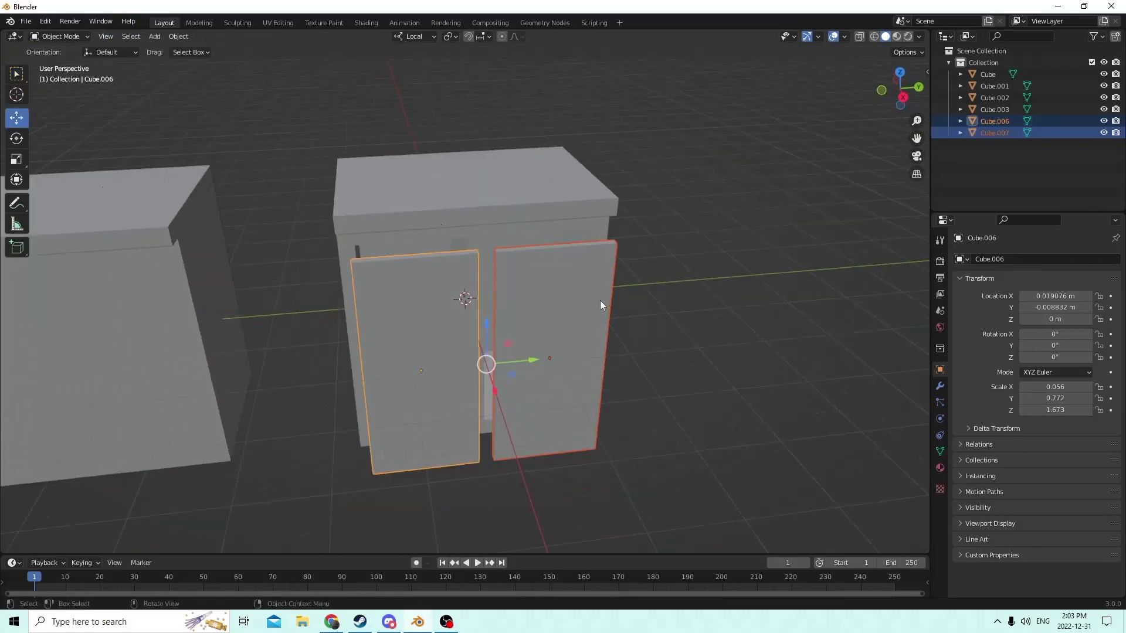
Delete the door panel on the positive Y side and select the remaining panel
left_click(598, 301)
key("Delete")
middle_click_drag(538, 289, 479, 295)
left_click(482, 276)
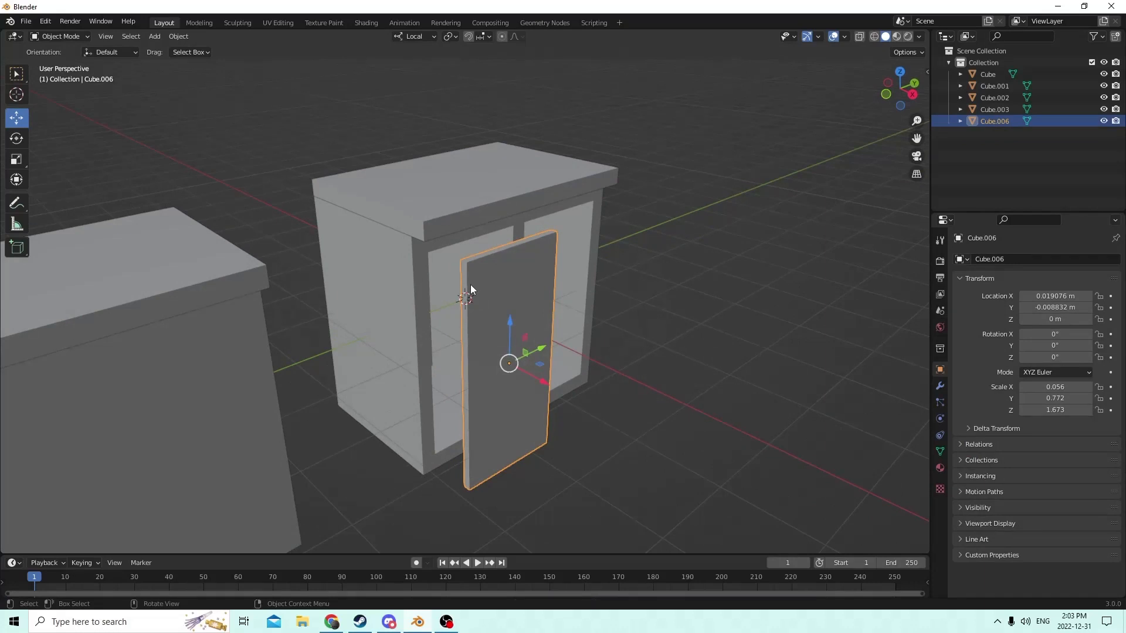
Bevel the four short corner edges of the remaining door panel with a width of about 0.00105 m
scroll(470, 284, "up", 2)
middle_click_drag(465, 285, 535, 375)
key("Tab")
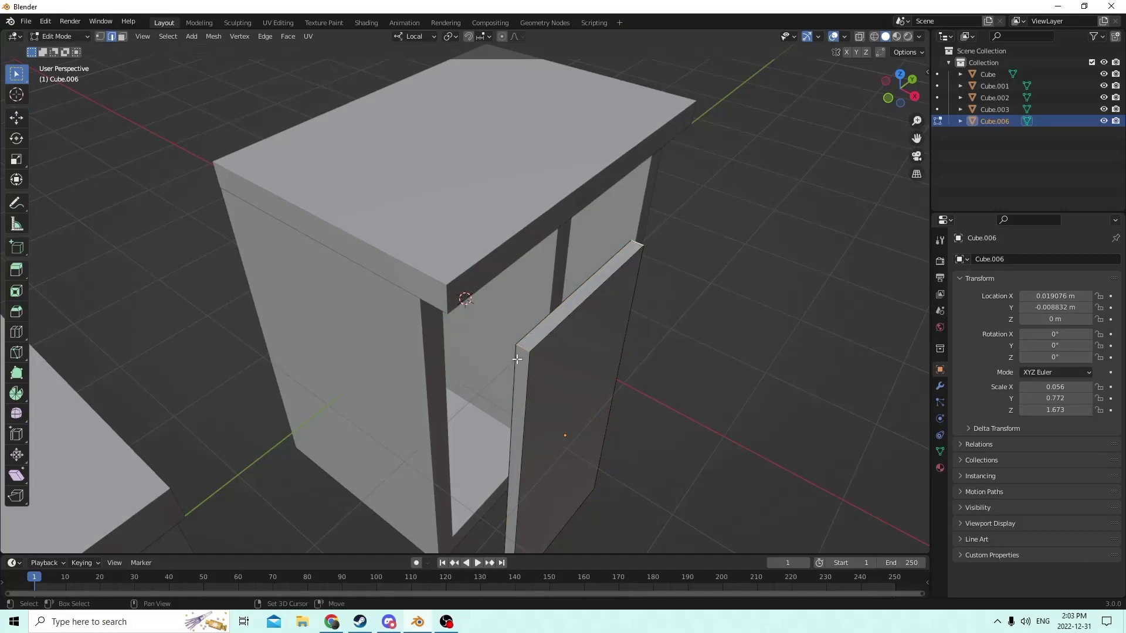
middle_click_drag(526, 348, 379, 528)
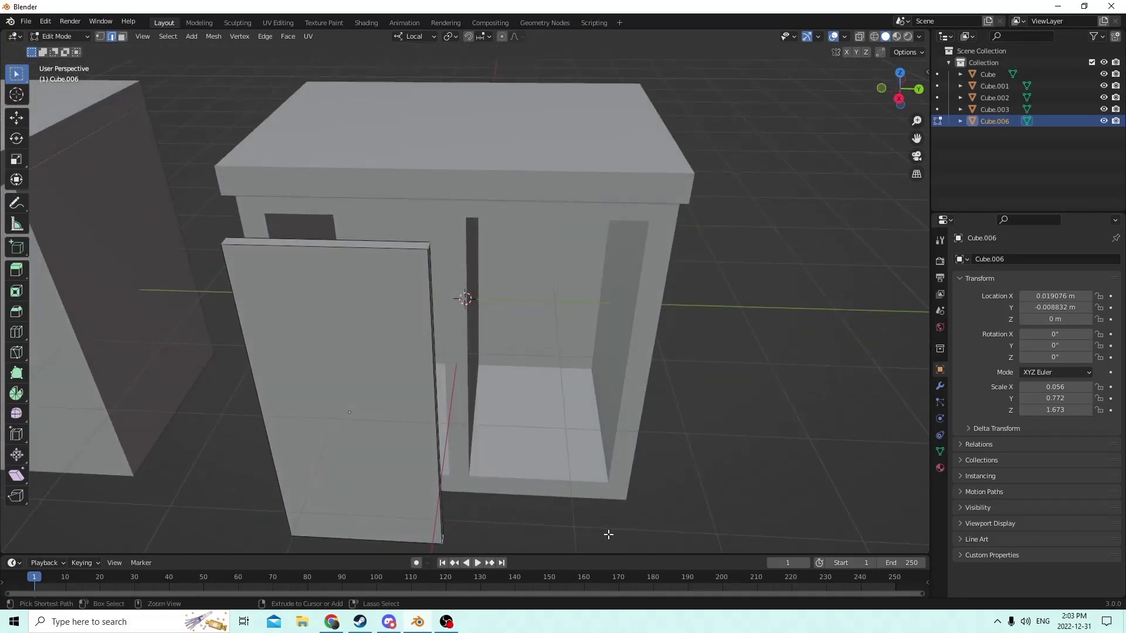
key("ctrl+b")
left_click(674, 515)
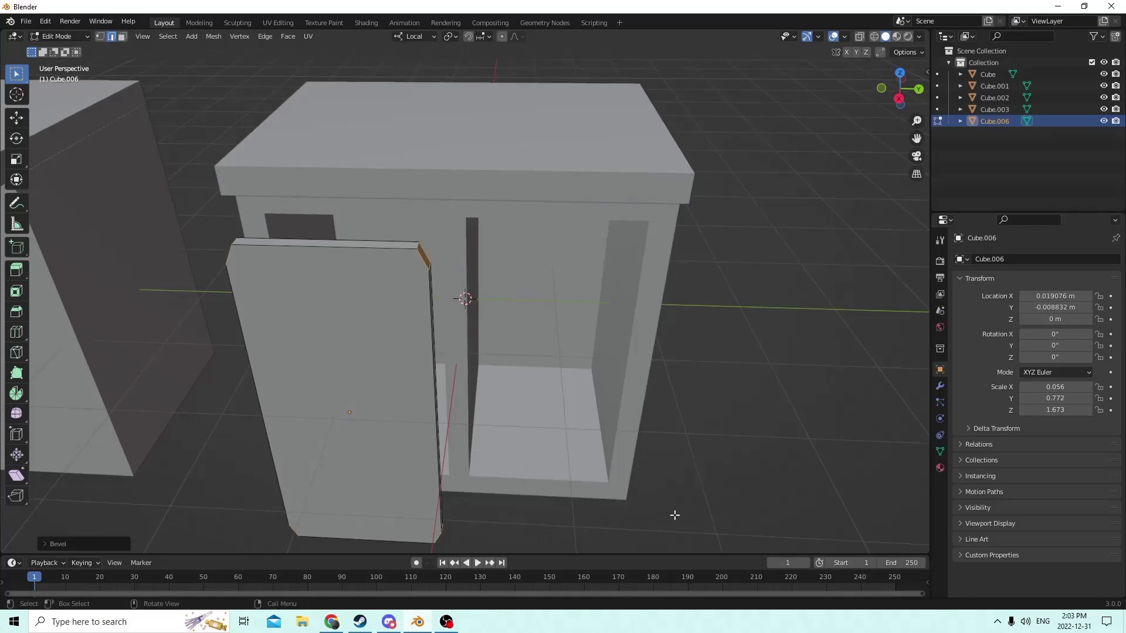
Set the corner bevel to 6 segments to round the door panel's corners
left_click(94, 544)
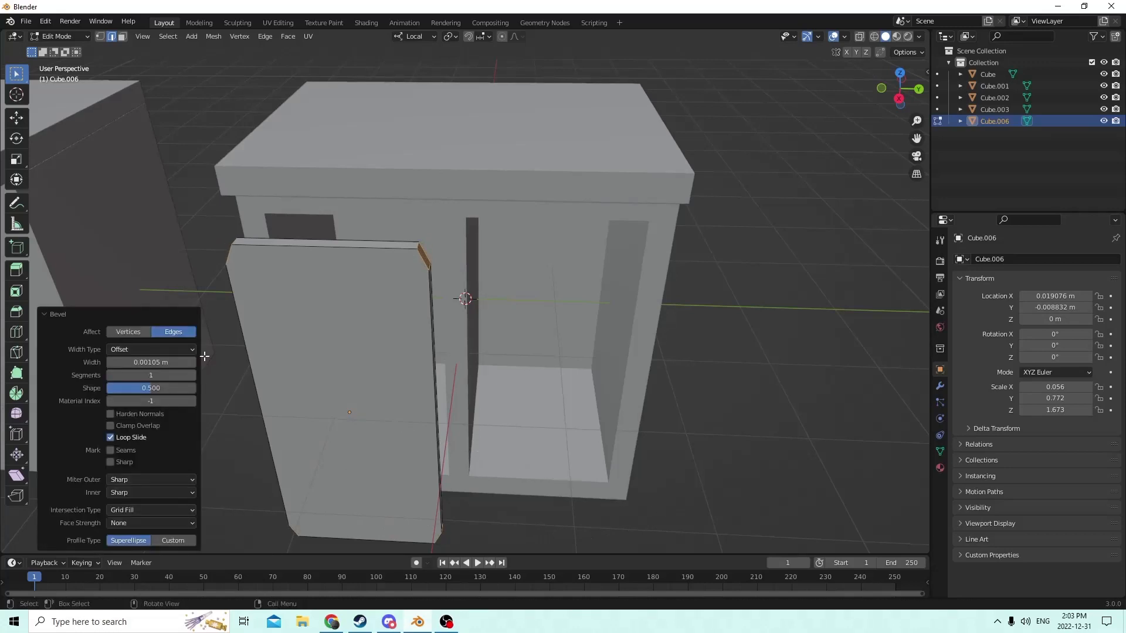
left_click(192, 375)
left_click(192, 375)
left_click(191, 375)
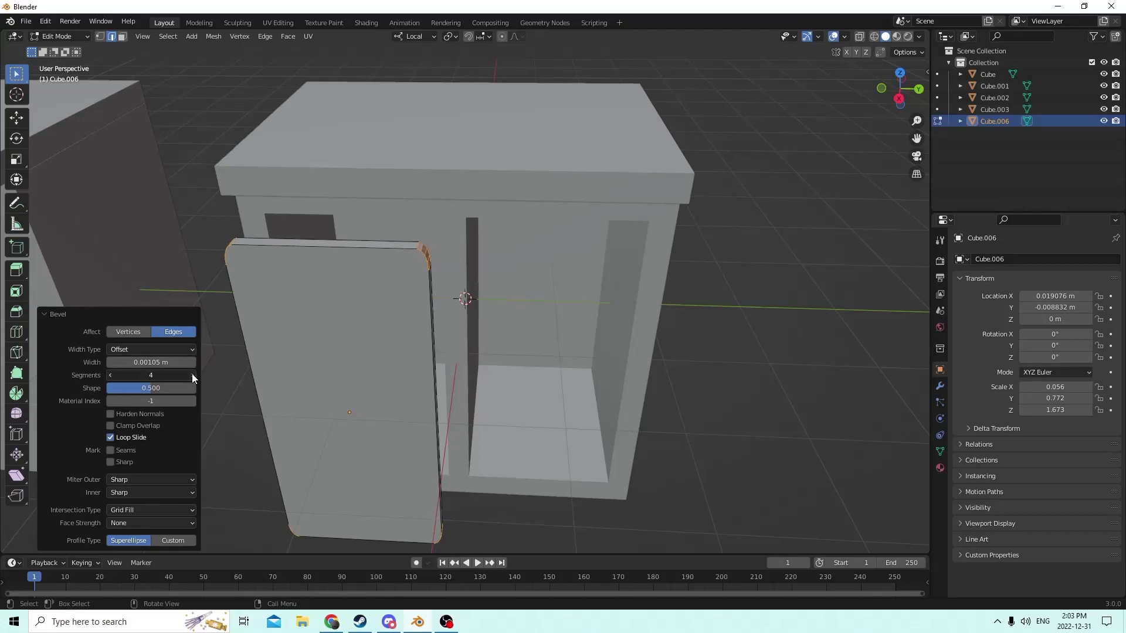
left_click(192, 374)
middle_click_drag(581, 368, 574, 316)
Undo the bevel and bevel the same corner edges wider, about 0.0013 m with 6 segments
left_click(45, 21)
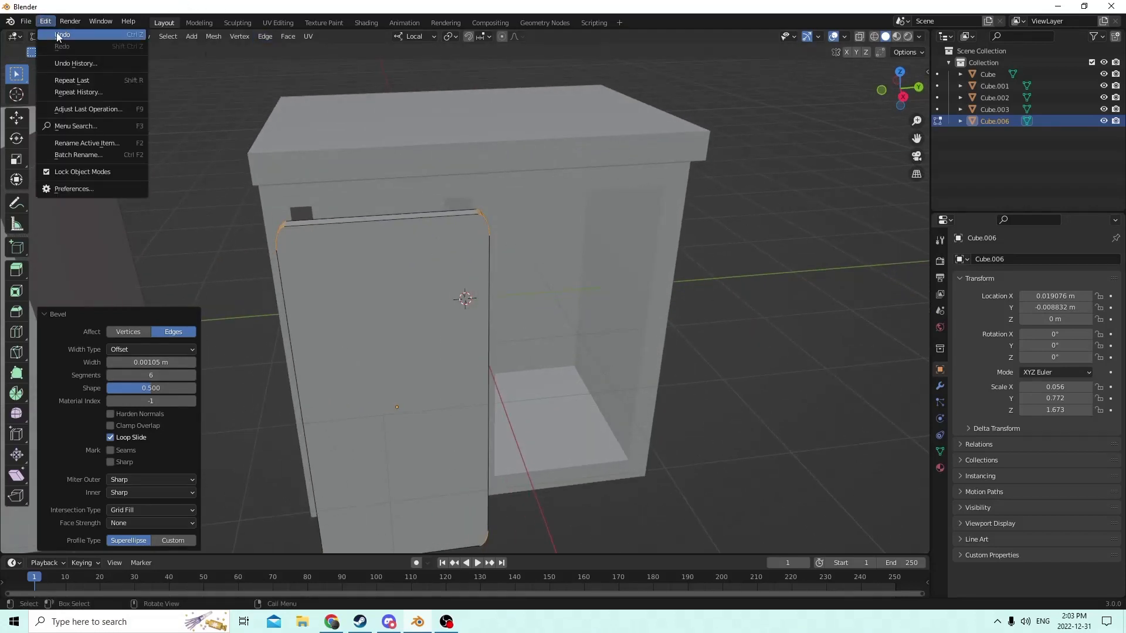
left_click(50, 34)
key("ctrl+b")
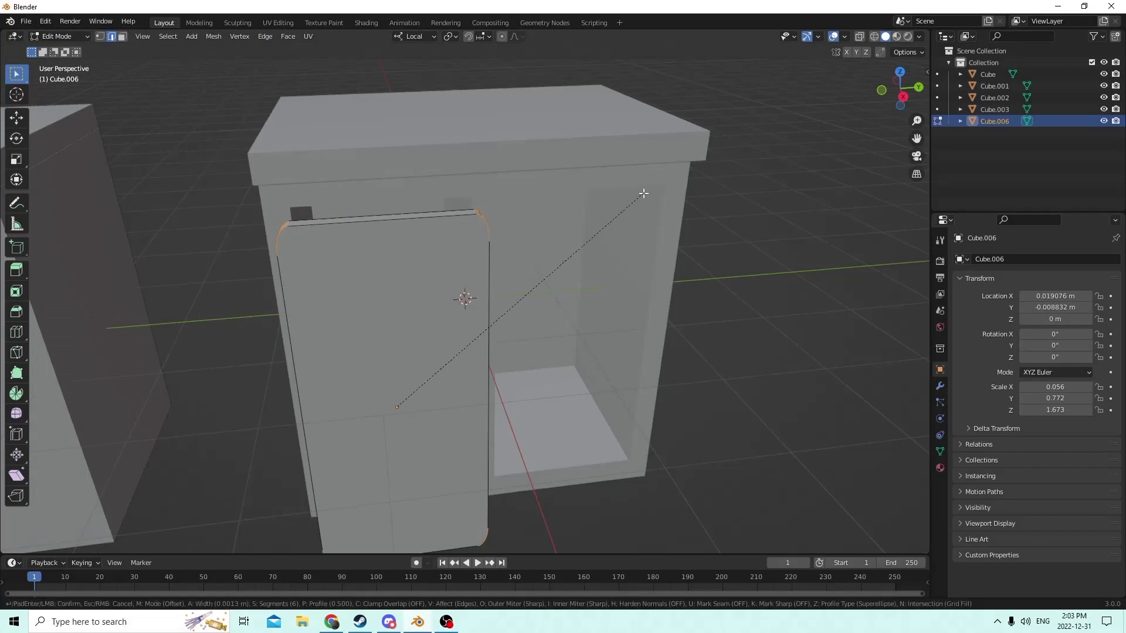
left_click(647, 192)
middle_click_drag(648, 192, 719, 257)
key("Tab")
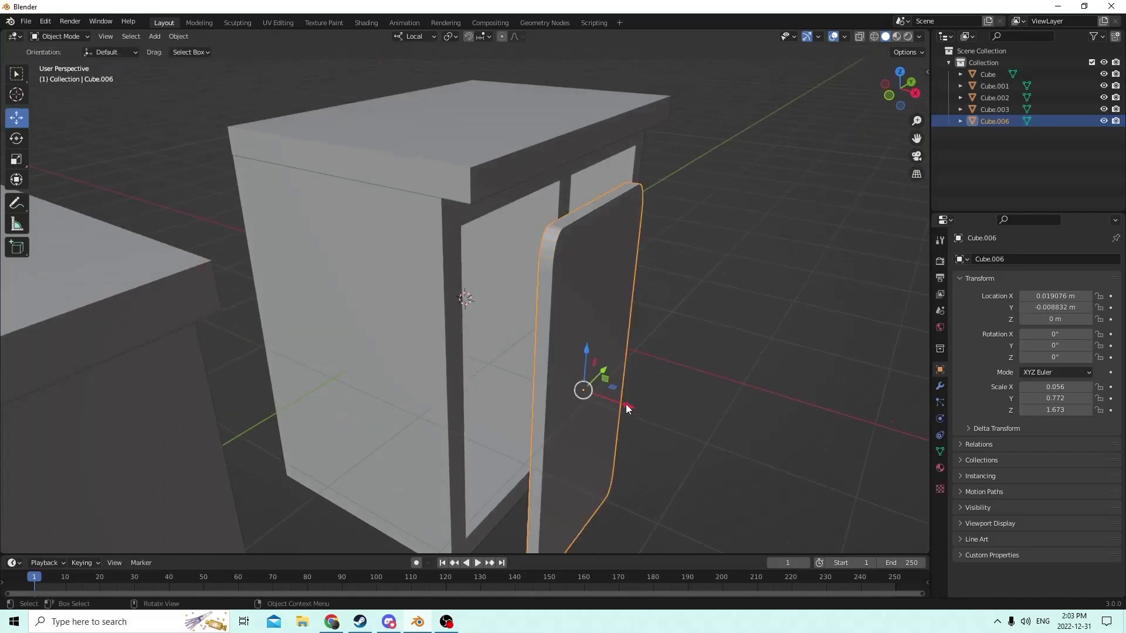
Test the rounded door panel against the cabinet front and pull it out along X to about 0.0272 m
left_click_drag(627, 409, 554, 374)
middle_click_drag(554, 374, 497, 356)
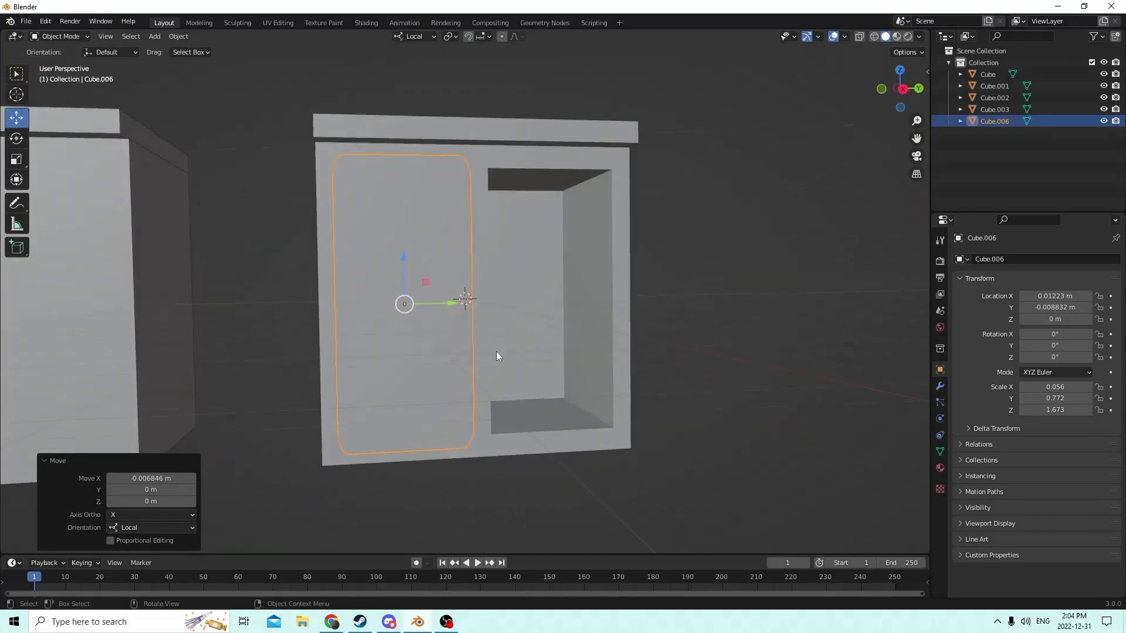
middle_click_drag(477, 292, 560, 374)
key("Tab")
key("Tab")
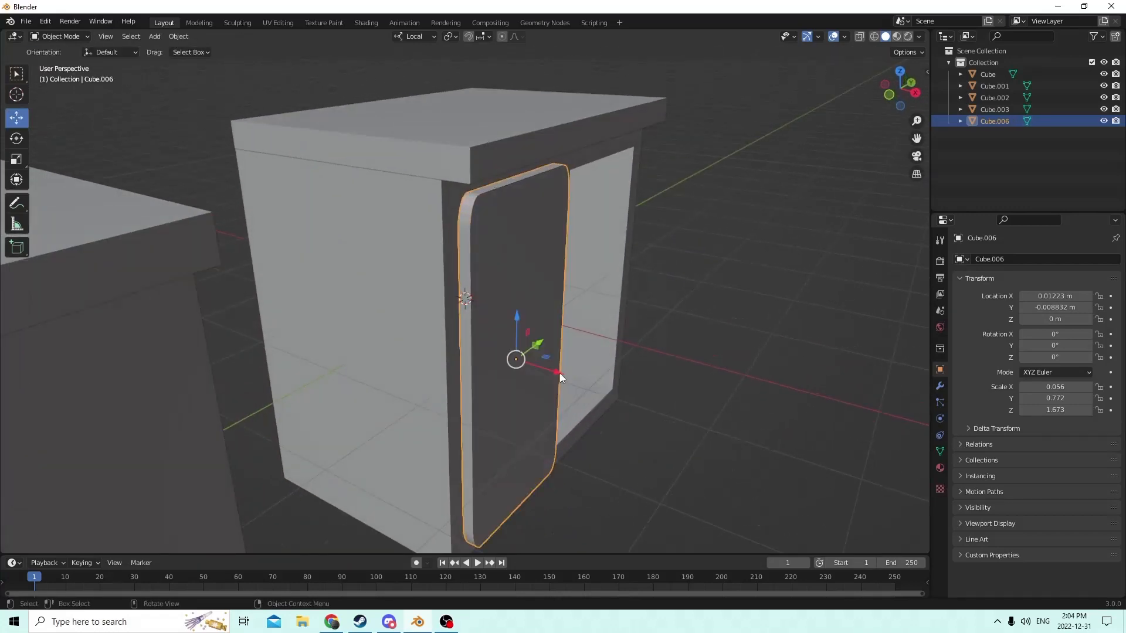
left_click_drag(558, 372, 667, 385)
middle_click_drag(666, 388, 601, 372)
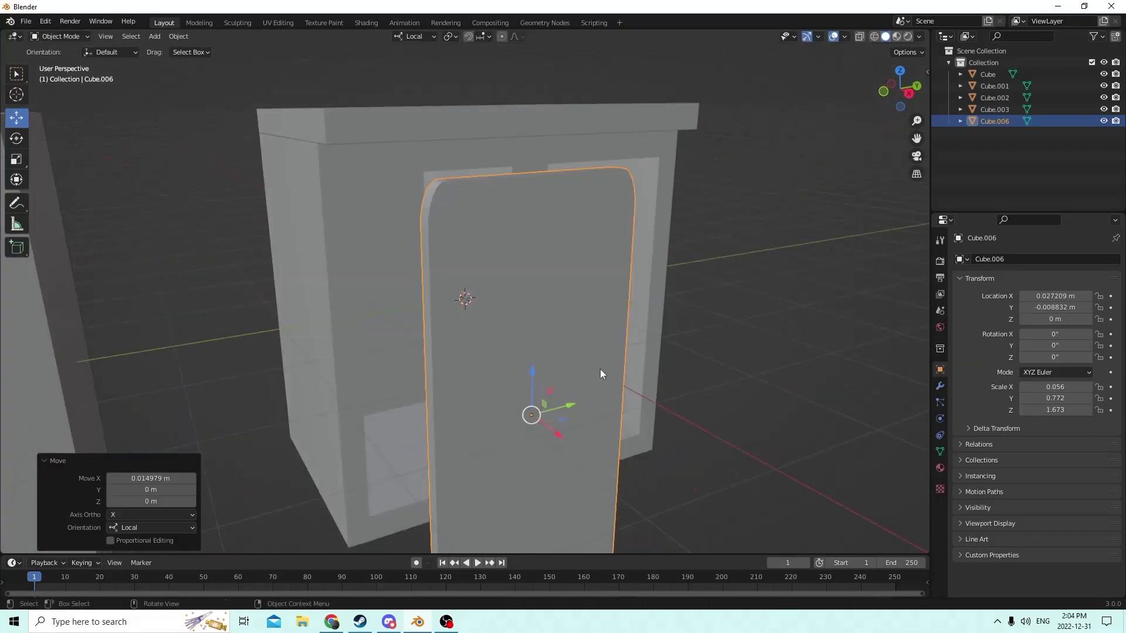
Inset the front face of the rounded door panel by about 0.000754 m
key("Tab")
middle_click_drag(732, 417, 671, 404)
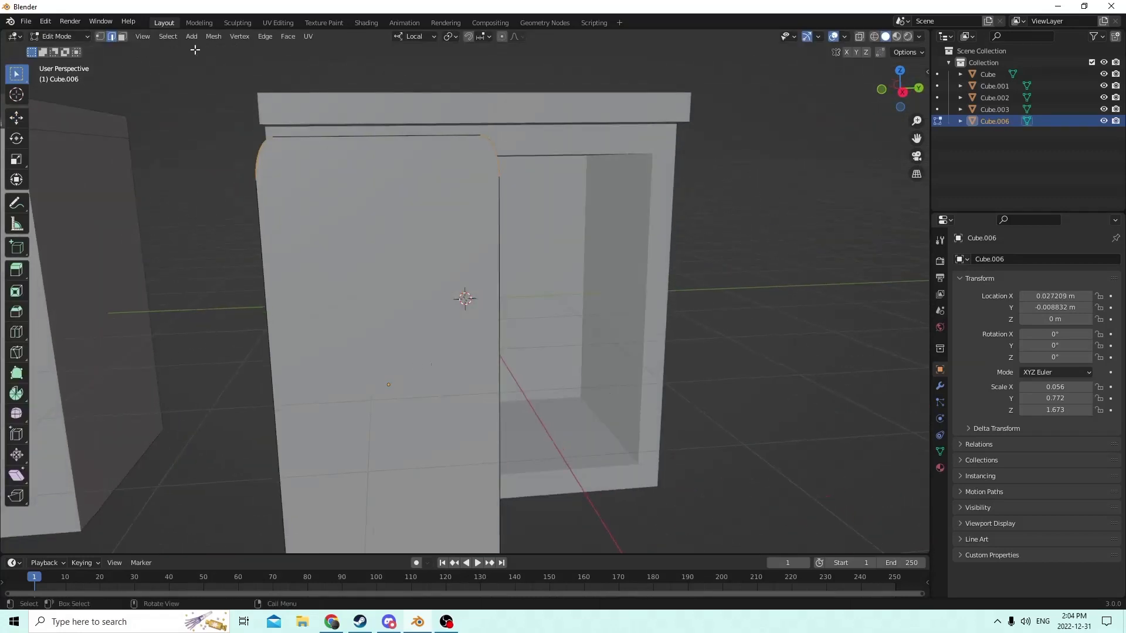
left_click(122, 37)
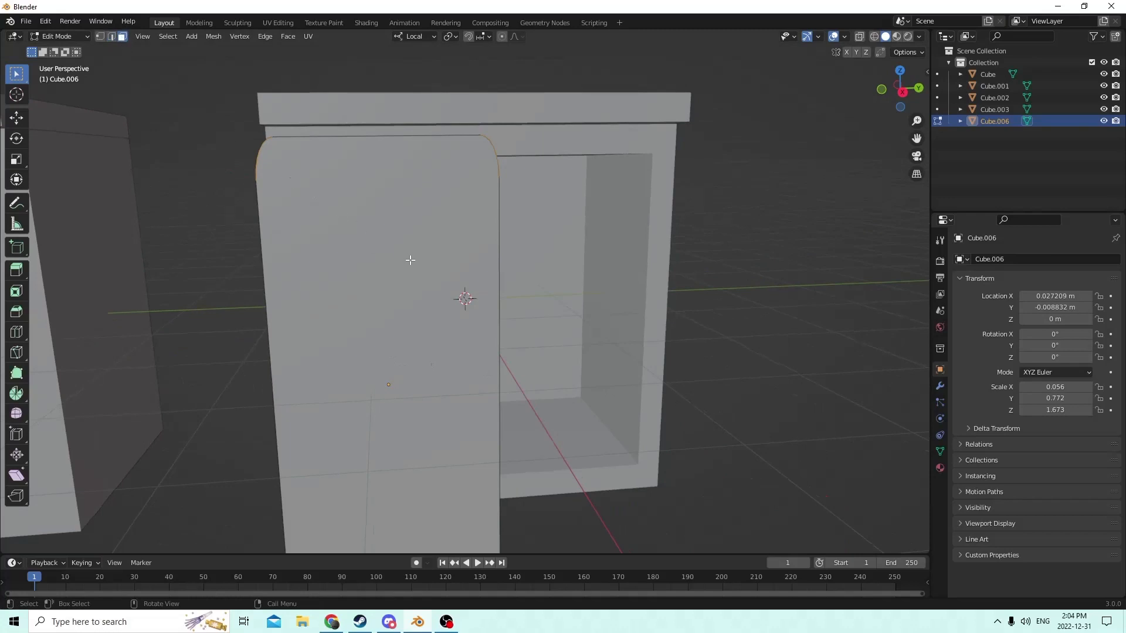
key("a")
middle_click_drag(410, 259, 627, 317)
scroll(651, 310, "up", 1)
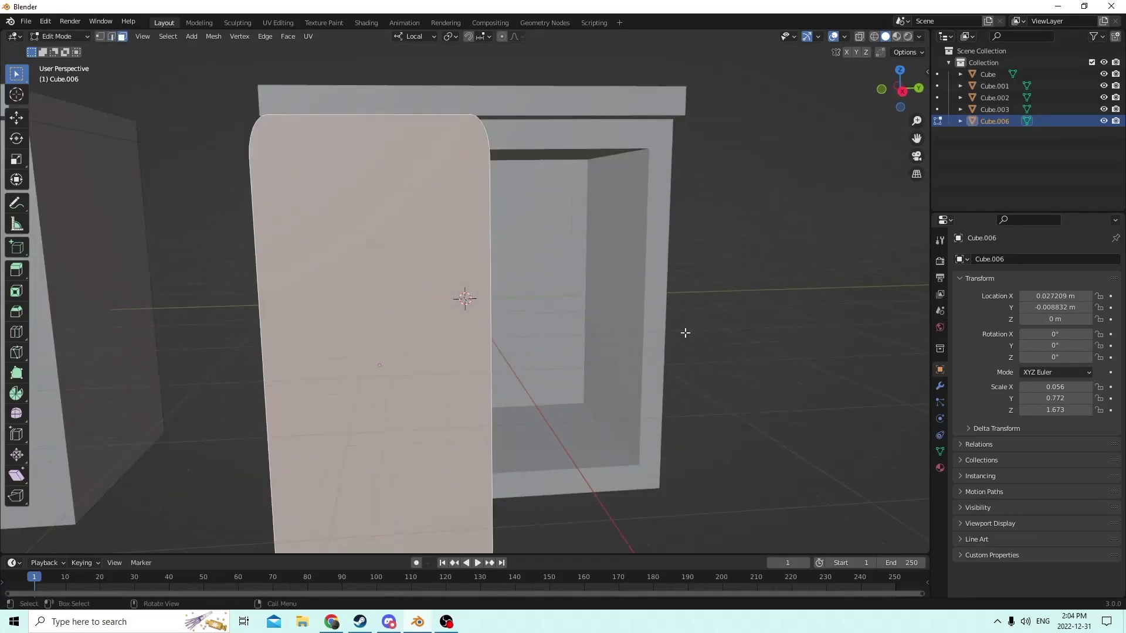
key("alt+f")
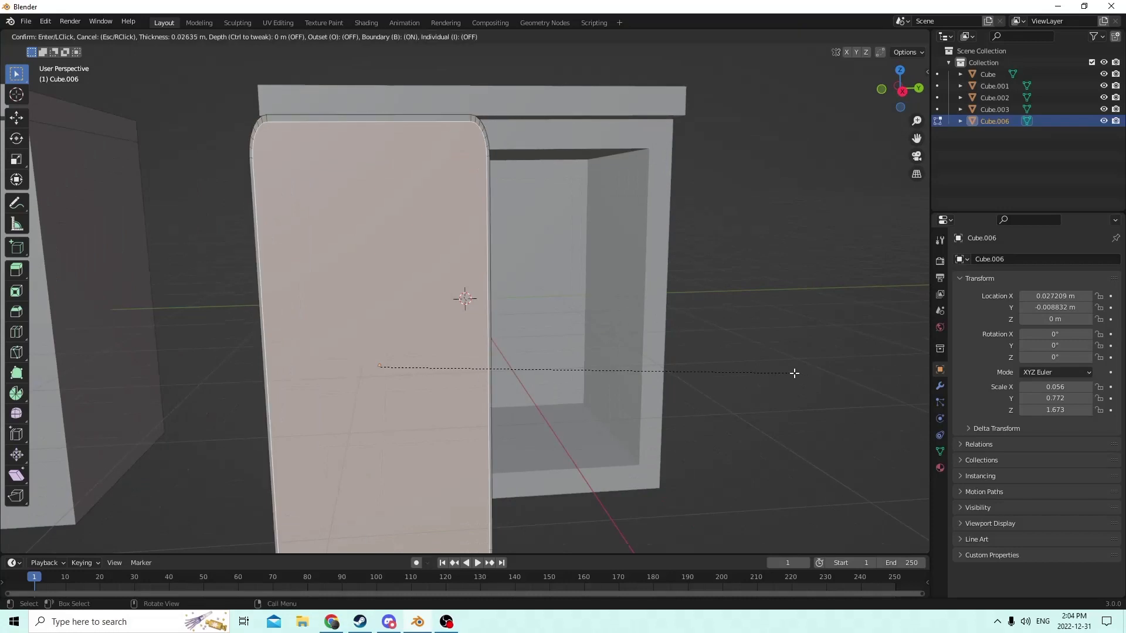
left_click(787, 372)
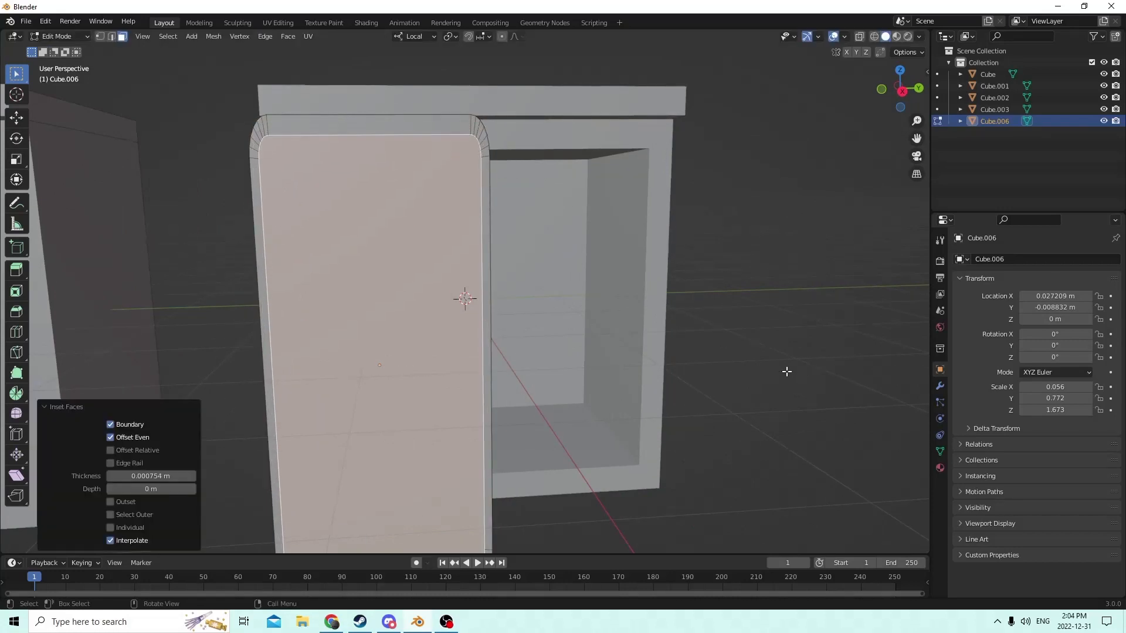
Extrude the inset front face about 0.000442 m inward to recess the door panel
middle_click_drag(432, 336, 541, 361)
scroll(608, 415, "down", 2)
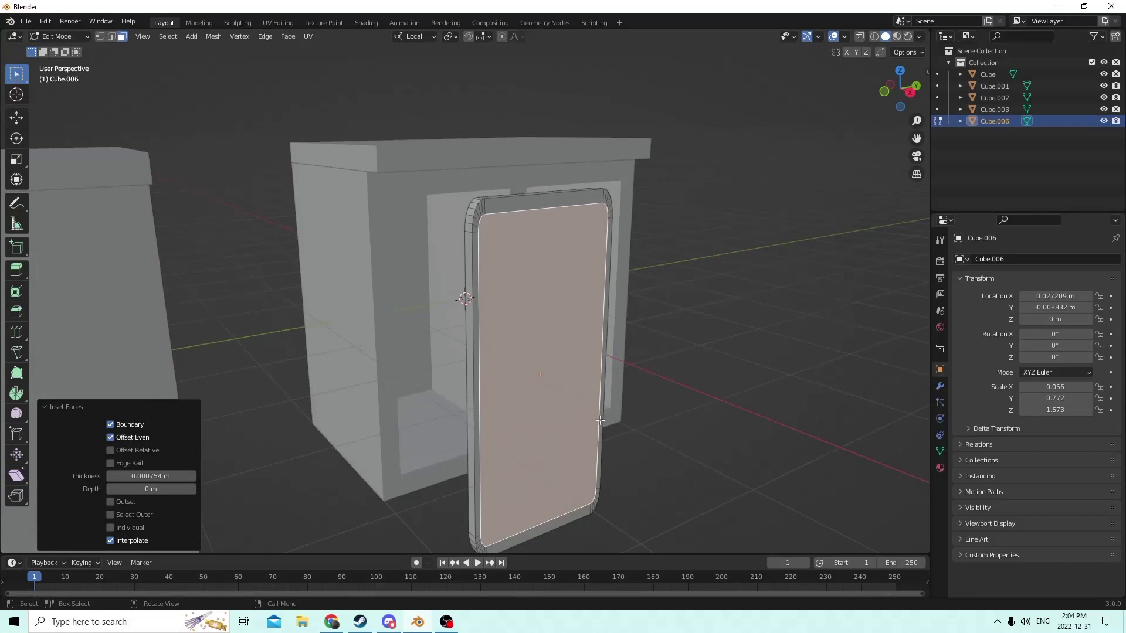
middle_click_drag(622, 413, 676, 462)
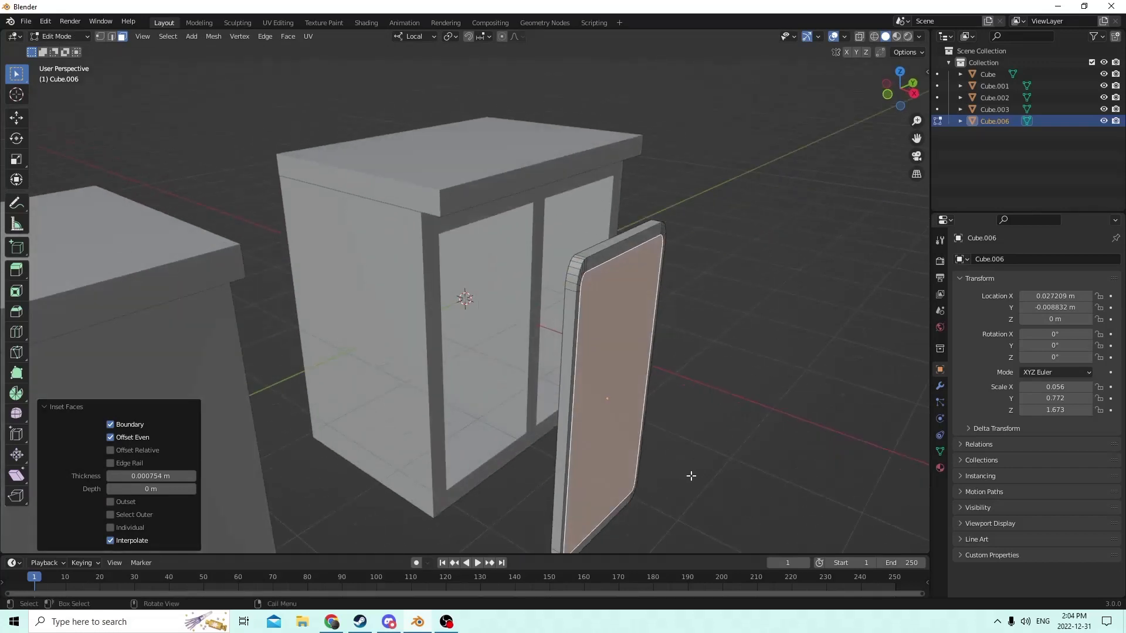
key("e")
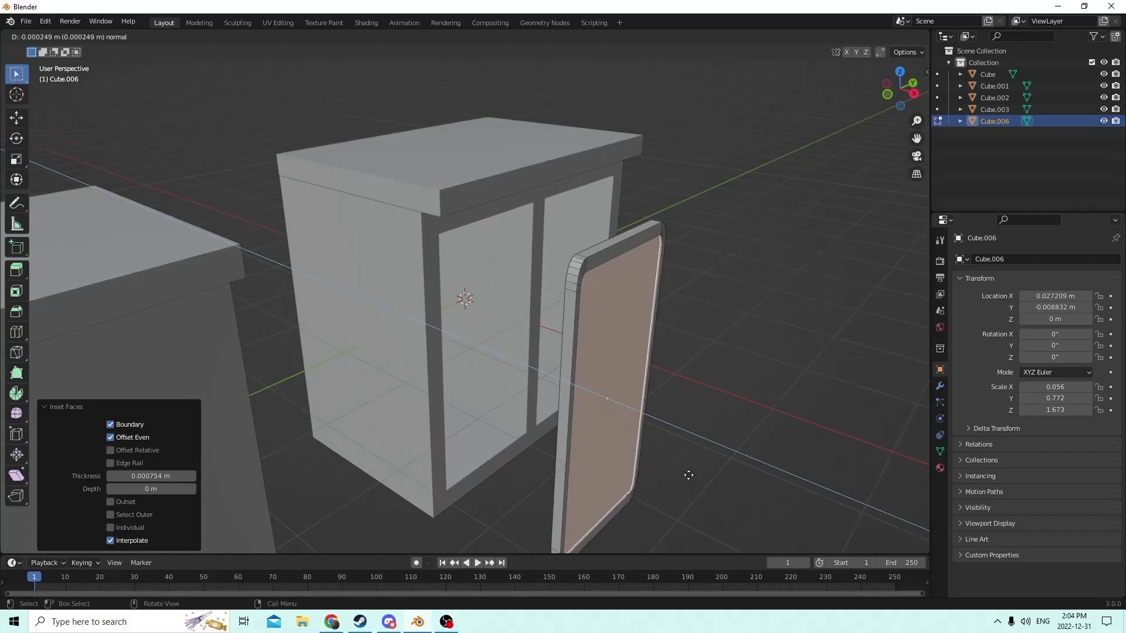
left_click(685, 472)
middle_click_drag(685, 472, 577, 394)
key("i")
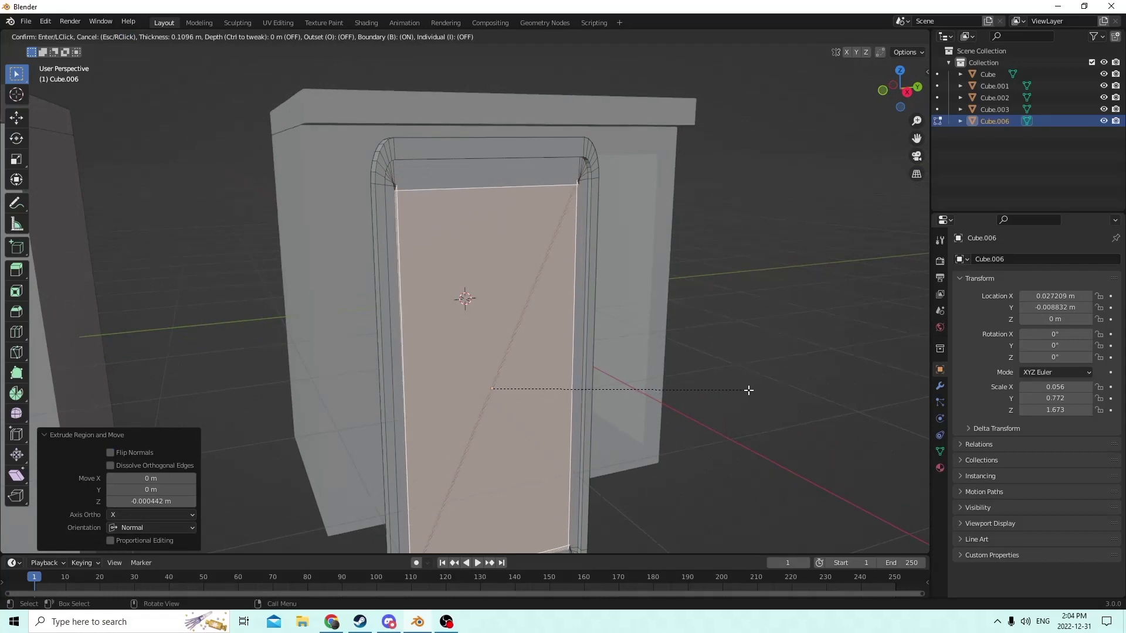
key("Escape")
middle_click_drag(748, 390, 724, 381)
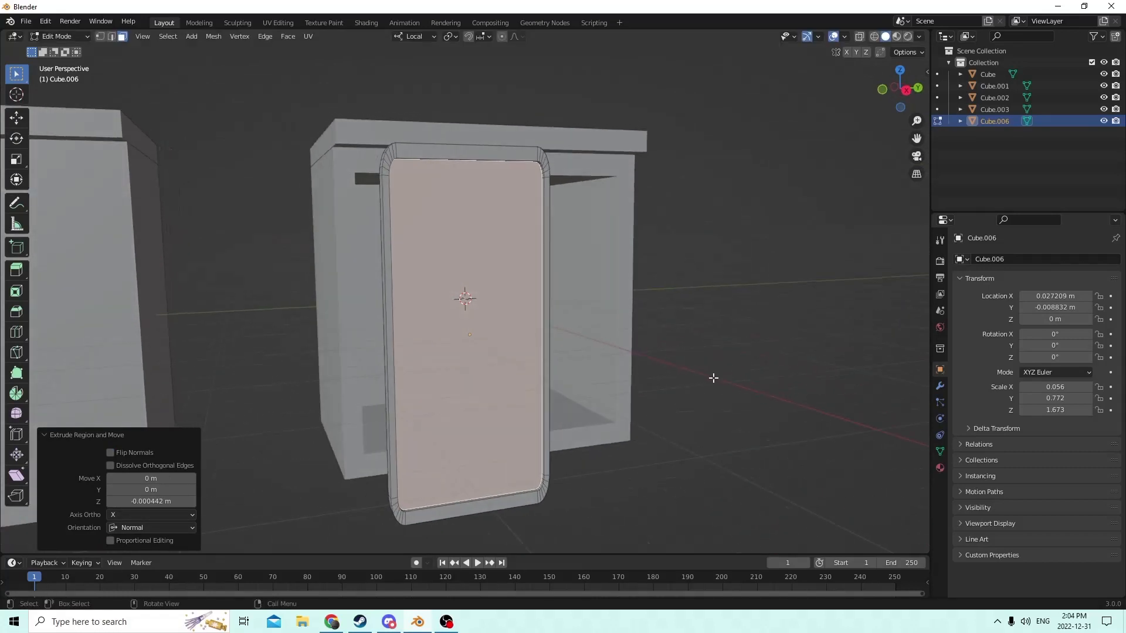
Select the recessed face of the door panel and inset it by about 0.000346 m
left_click(778, 408)
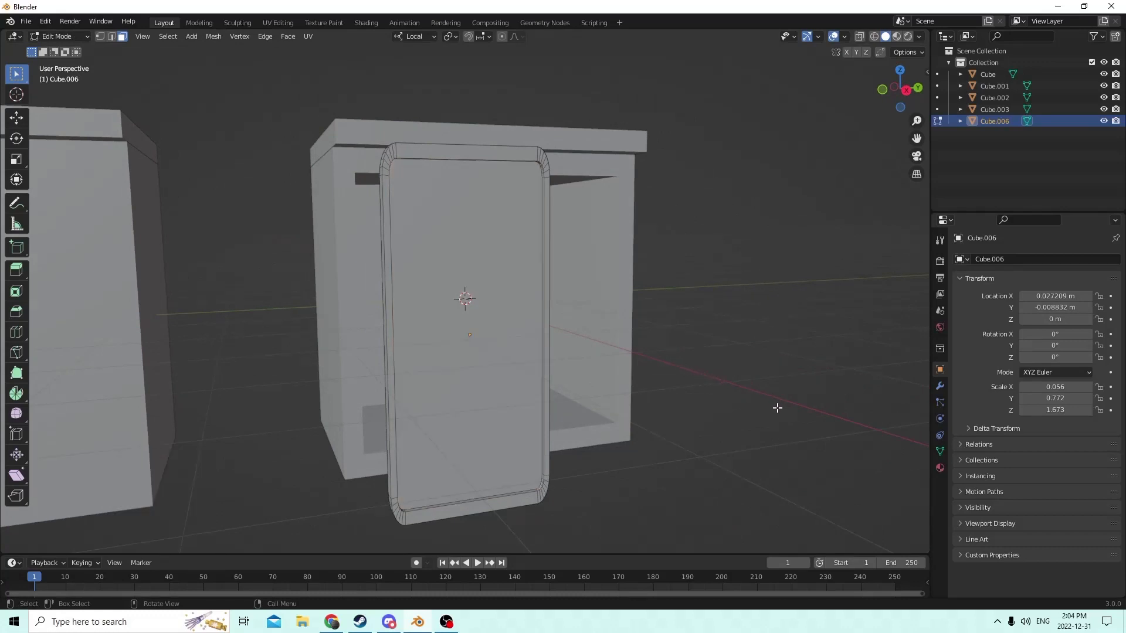
left_click(491, 356)
mouse_move(503, 352)
middle_mouse_down()
mouse_move(558, 372)
mouse_move(498, 356)
middle_mouse_up()
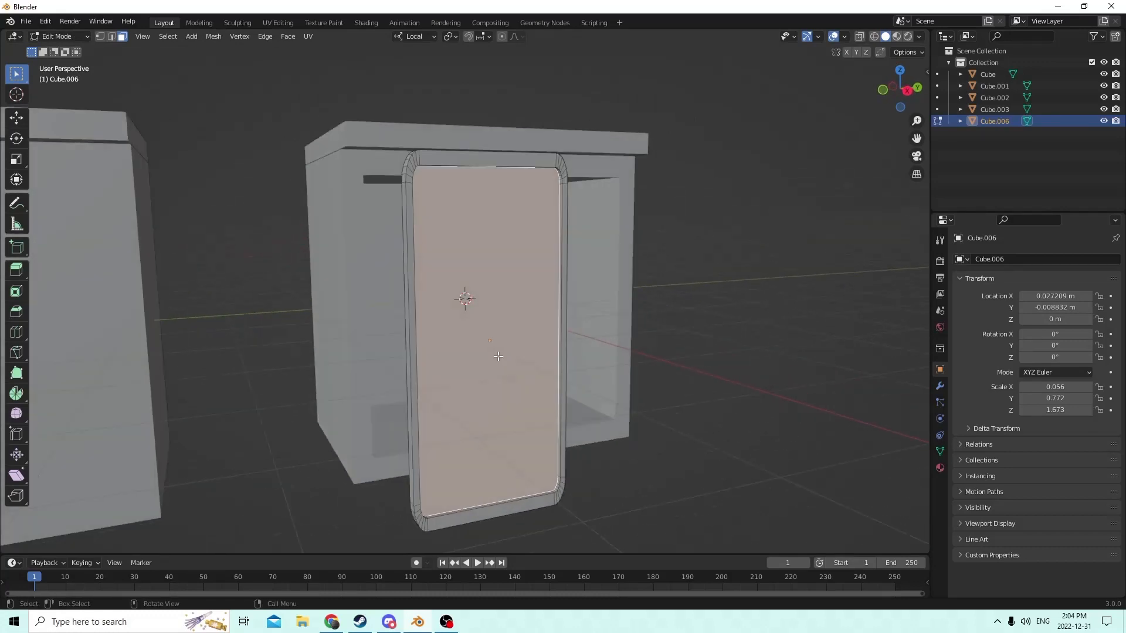
left_click(16, 159)
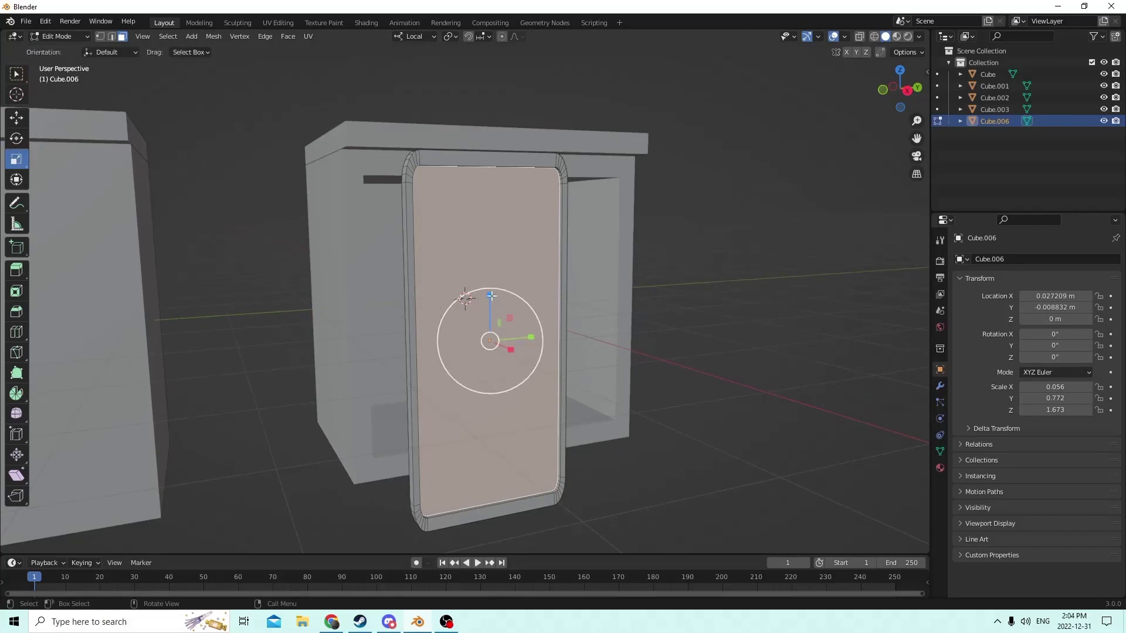
left_click(800, 273)
left_click(478, 324)
key("i")
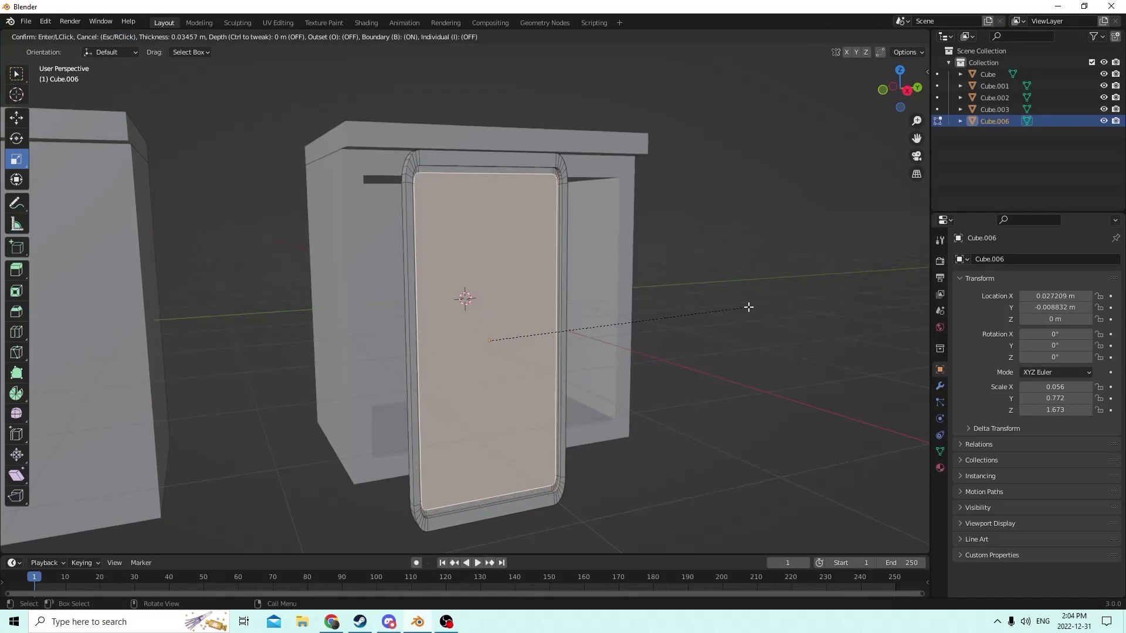
left_click(732, 299)
scroll(721, 295, "up", 3)
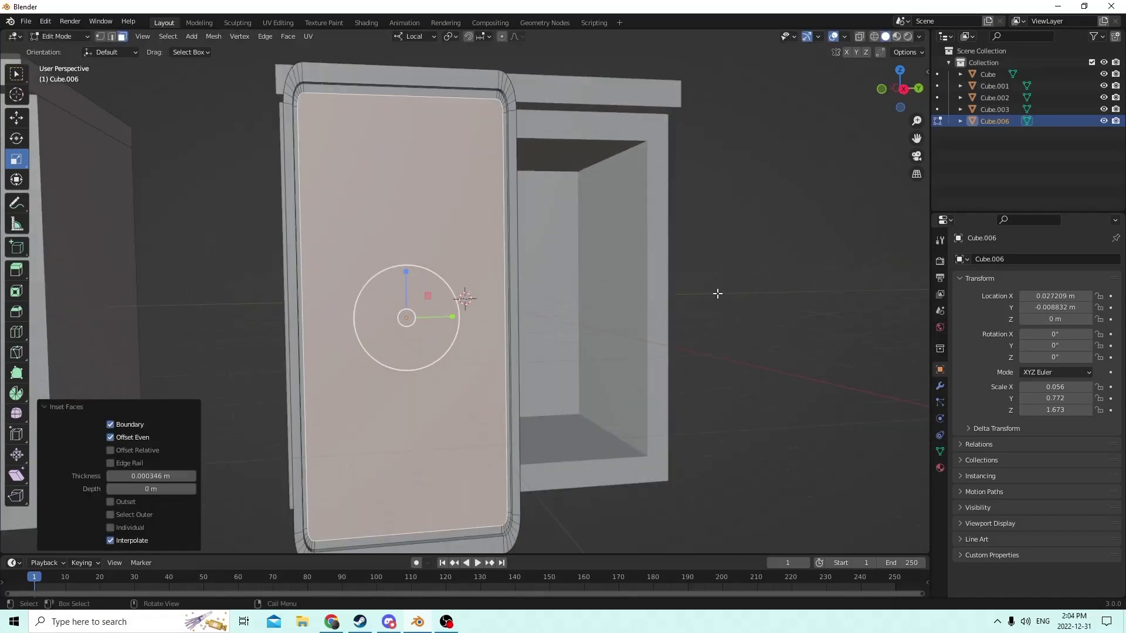
Move the inset door panel face outward about 0.000289 m along its local X axis and leave mesh editing
middle_click_drag(718, 293, 760, 308)
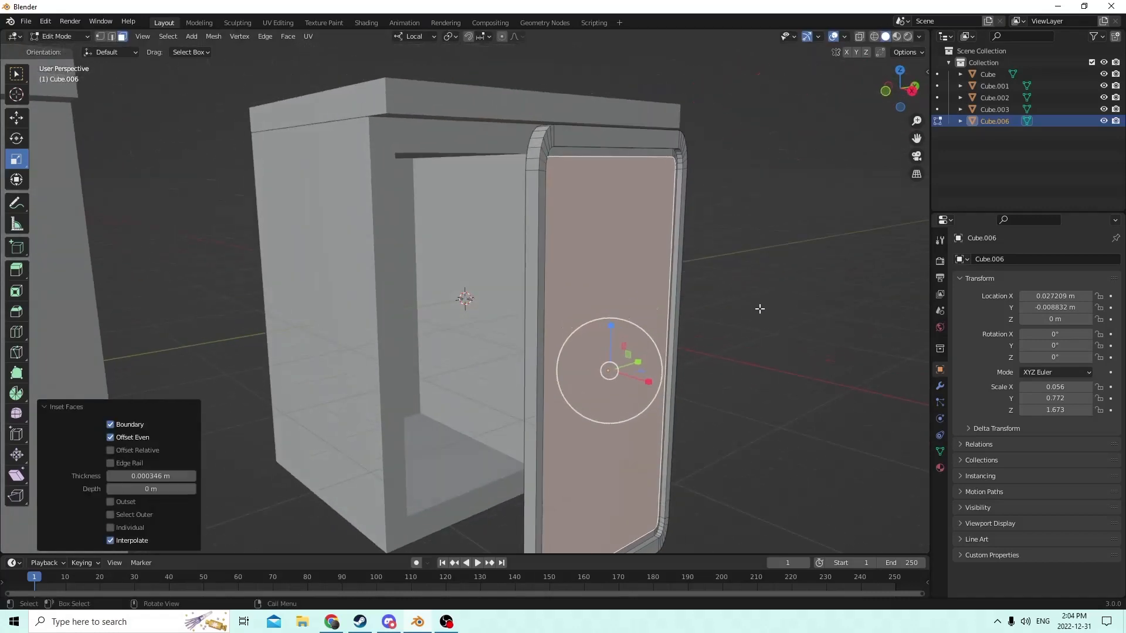
left_click(24, 120)
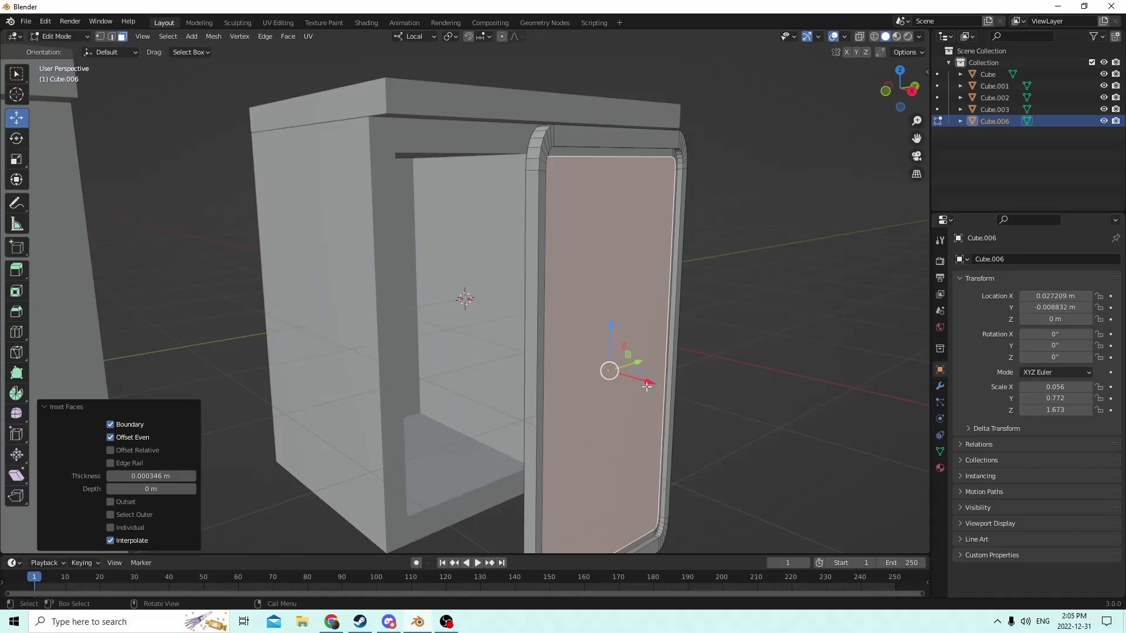
left_click_drag(650, 383, 655, 382)
middle_click_drag(656, 383, 598, 385)
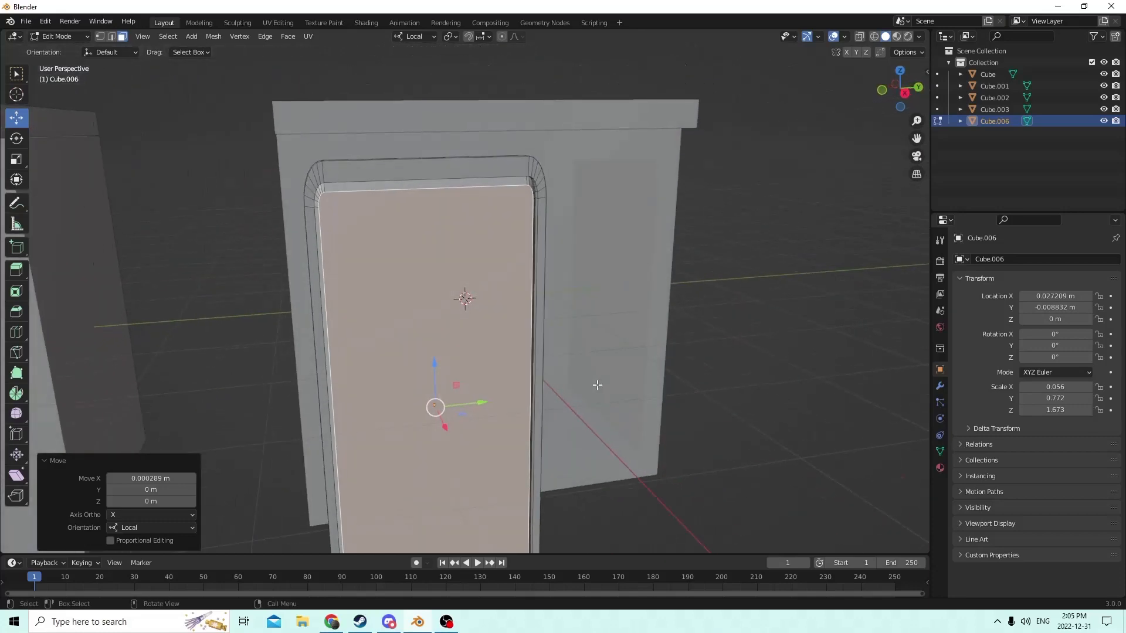
left_click(738, 329)
mouse_move(727, 307)
middle_mouse_down()
mouse_move(714, 294)
mouse_move(751, 312)
mouse_move(686, 312)
mouse_move(711, 311)
middle_mouse_up()
key("Tab")
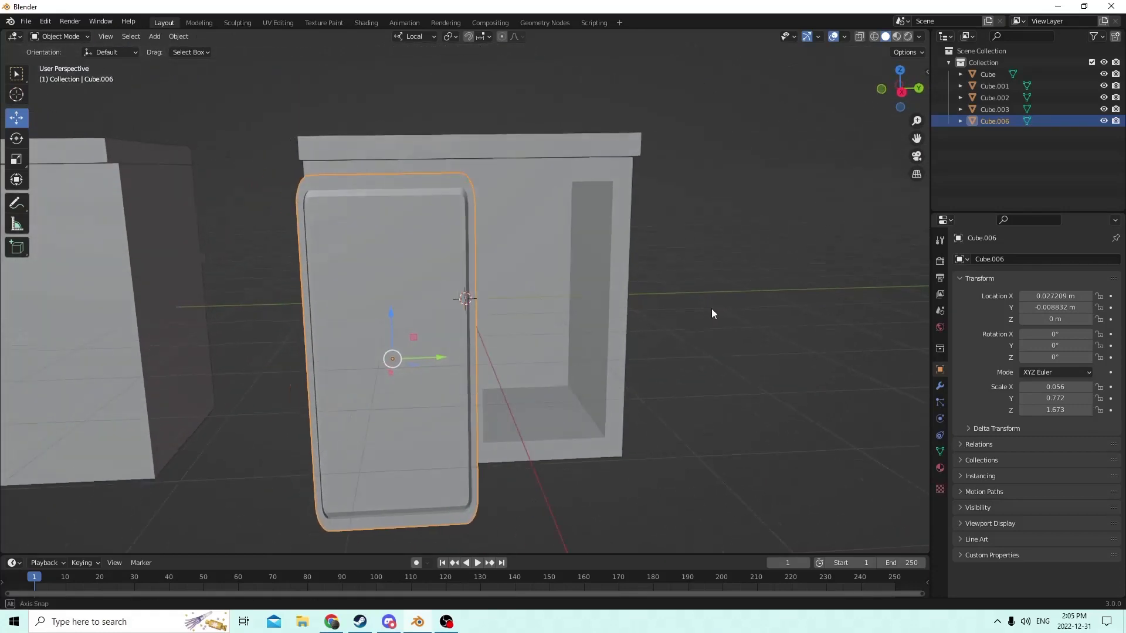
scroll(725, 298, "up", 3)
scroll(725, 297, "down", 4)
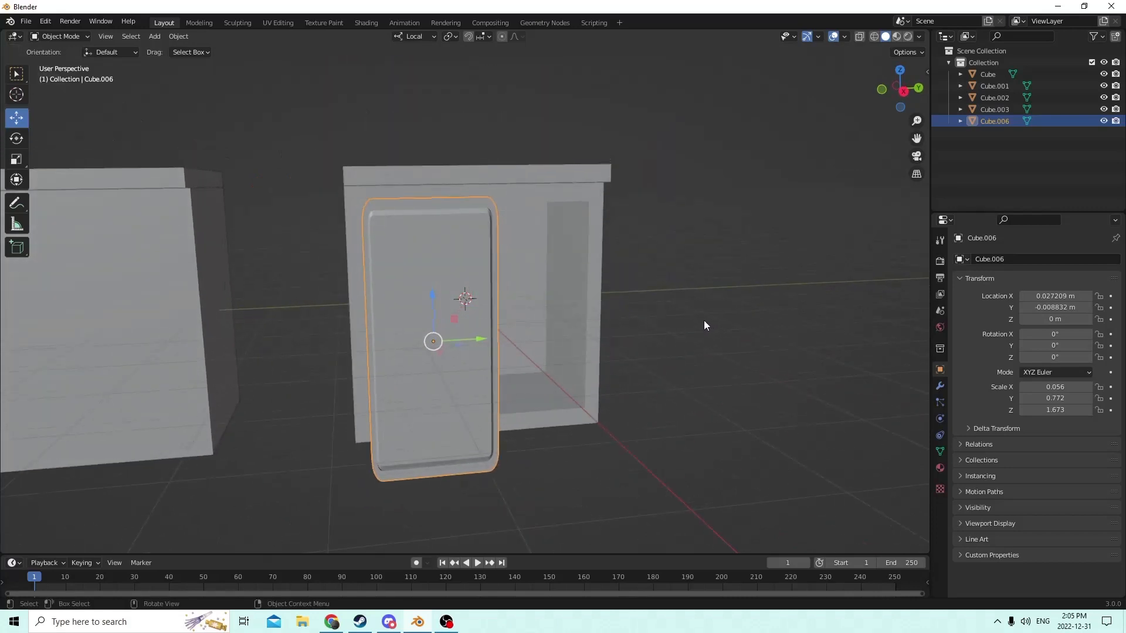
middle_click_drag(703, 322, 767, 359)
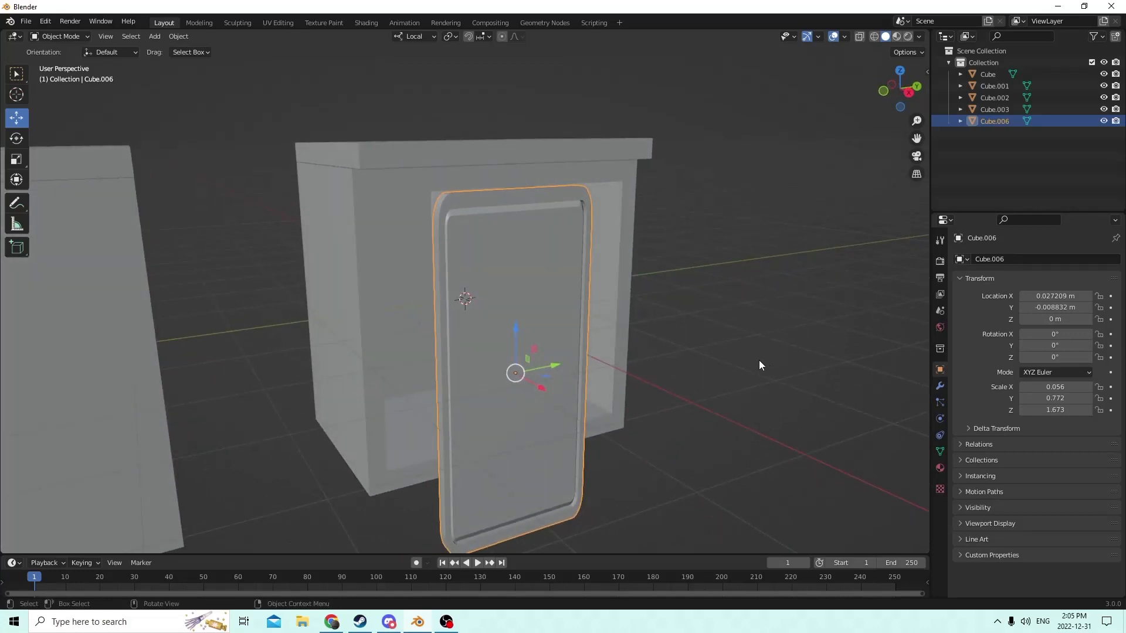
middle_click_drag(759, 360, 503, 344)
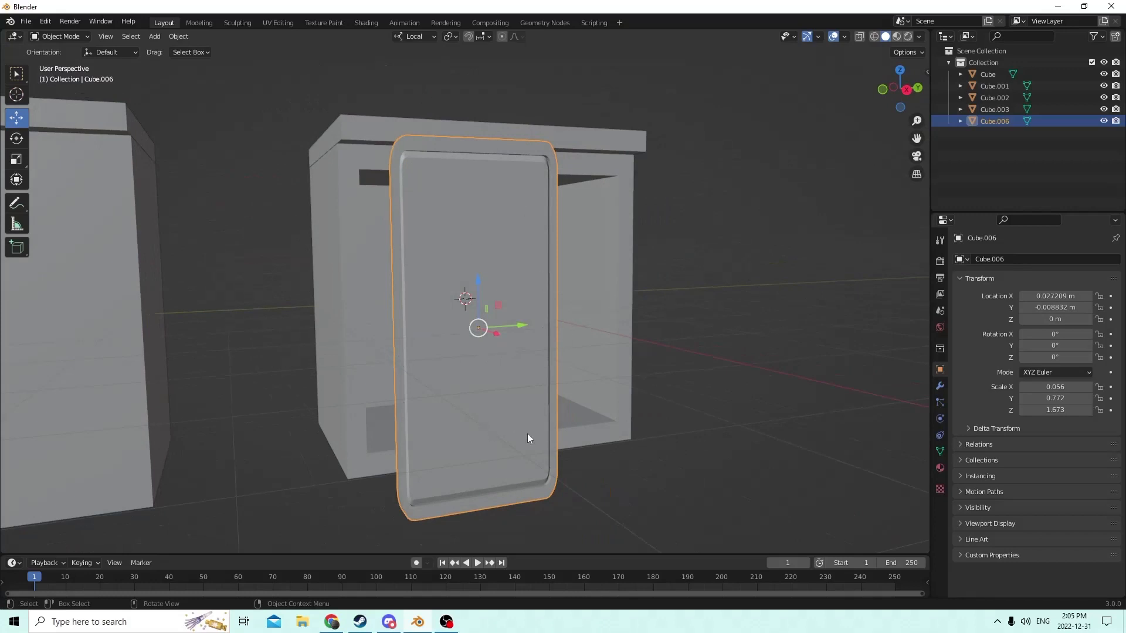
middle_click_drag(766, 487, 593, 434)
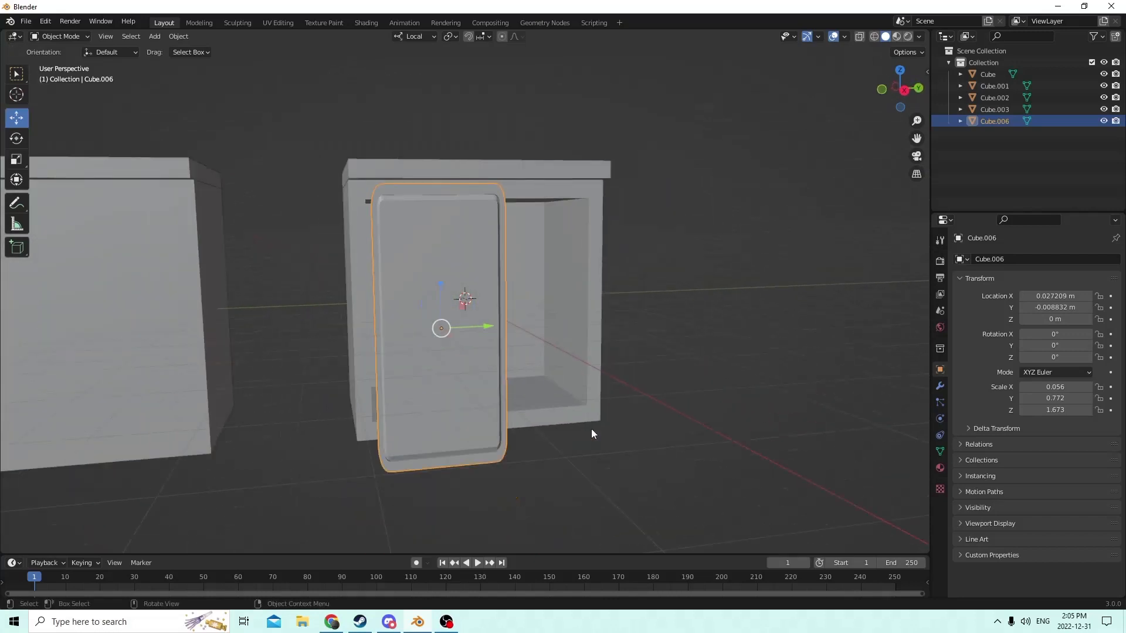
Add a cylinder mesh for the door knob and set its Y rotation to 90°
key("shift+a")
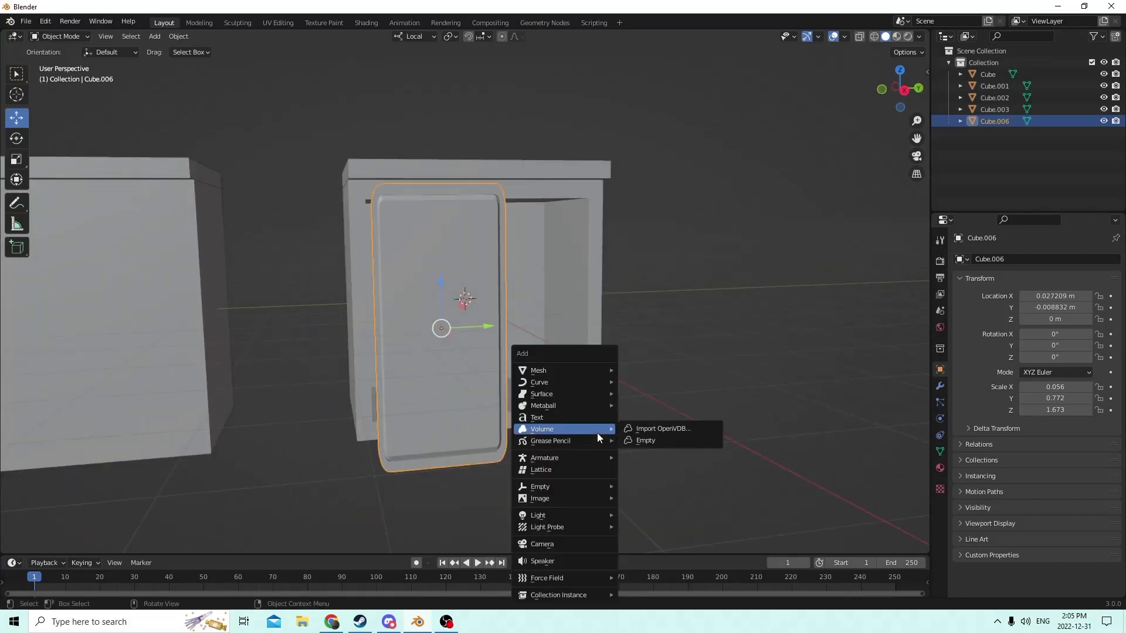
mouse_move(569, 371)
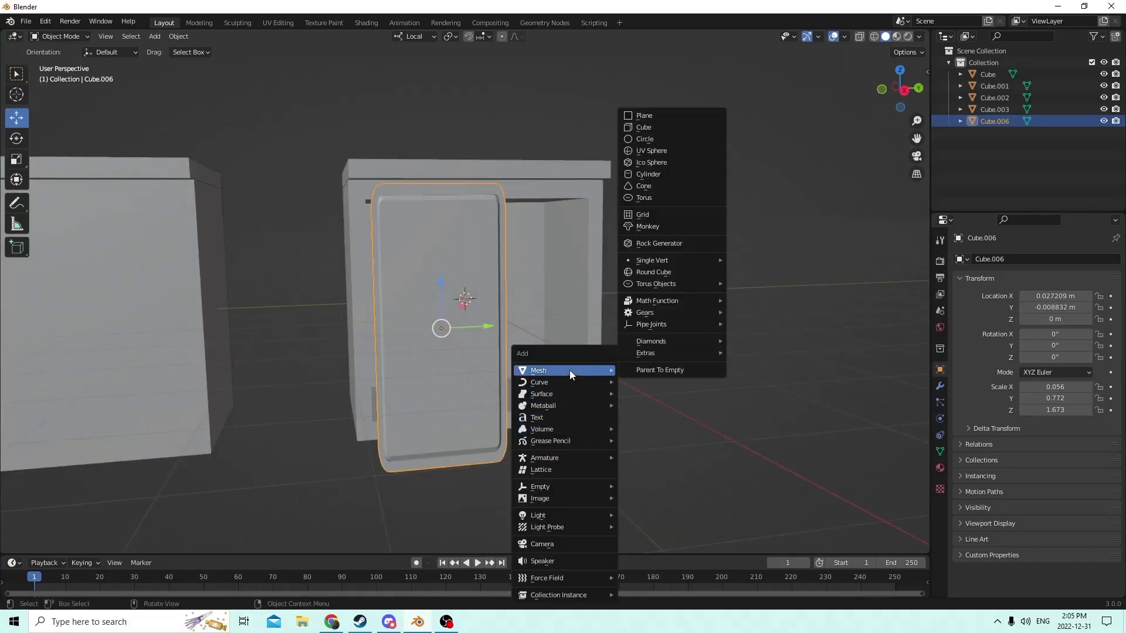
left_click(651, 174)
middle_click_drag(642, 230, 704, 258)
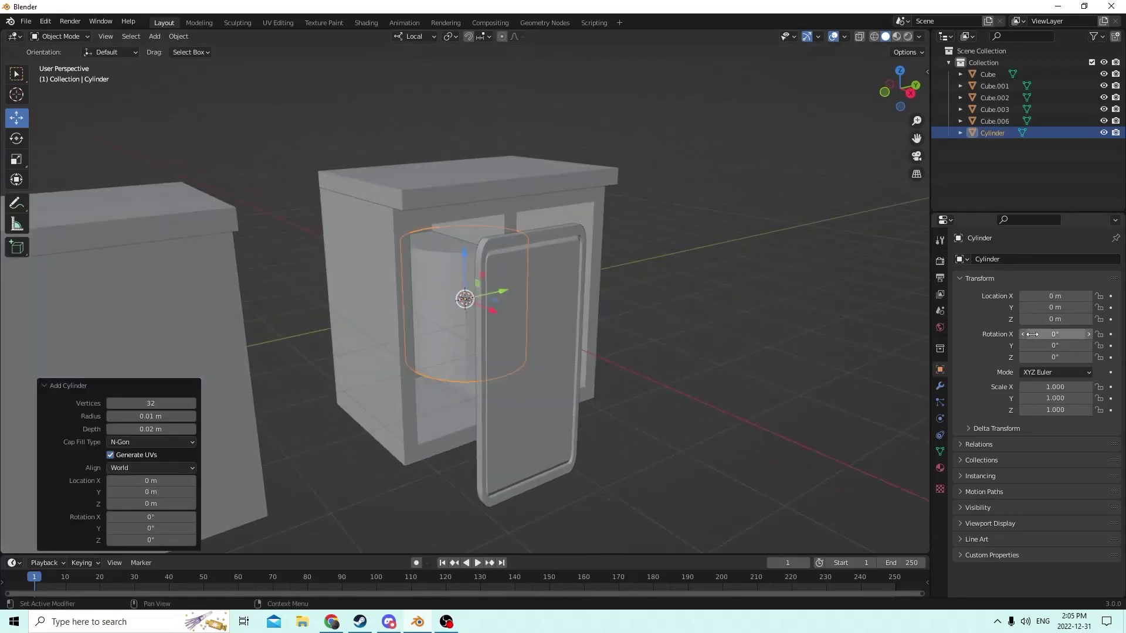
left_click(1054, 346)
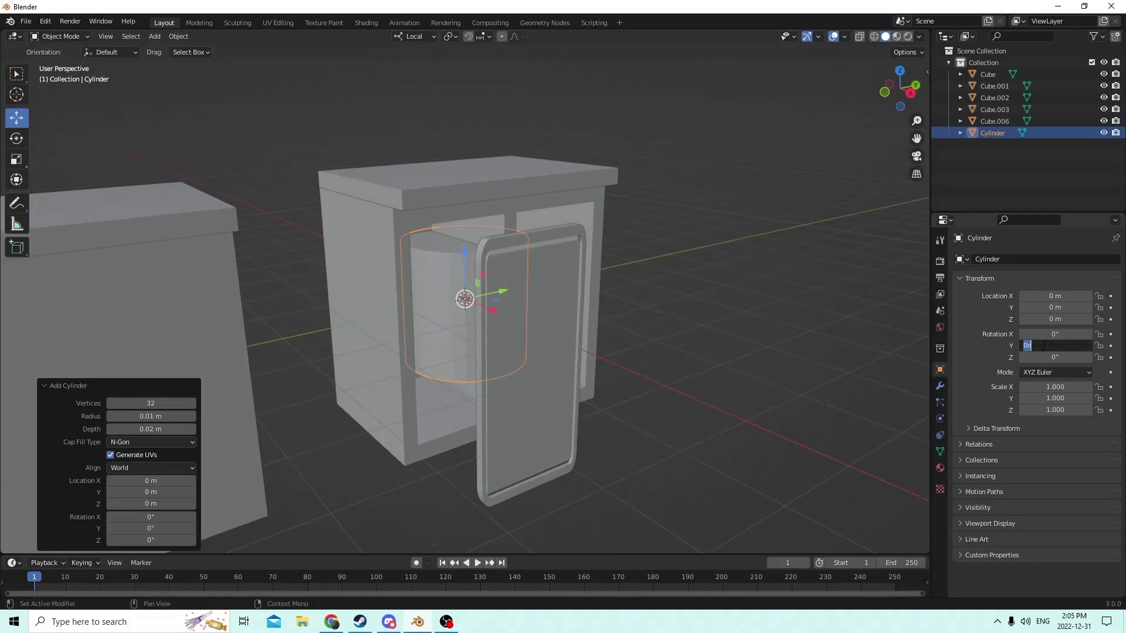
type("90")
key("Return")
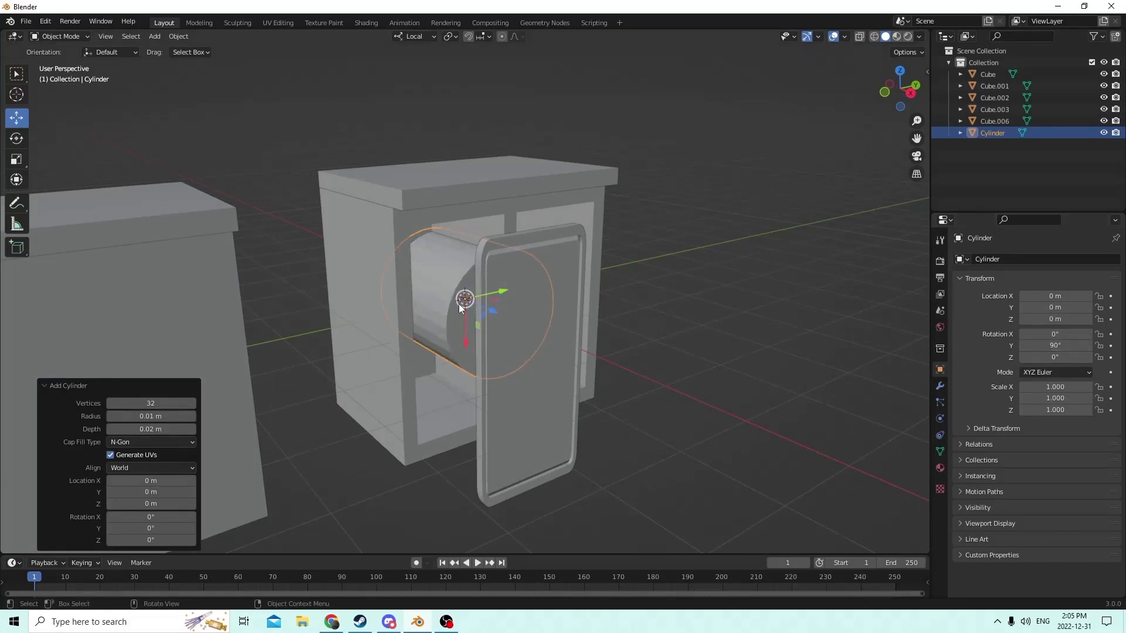
Pull the cylinder out of the cabinet to about 0.0262 m in X and scale it down uniformly to about 0.238
left_click_drag(488, 303, 576, 346)
right_click(576, 346)
left_click_drag(491, 313, 603, 367)
middle_click_drag(603, 367, 564, 360)
key("s")
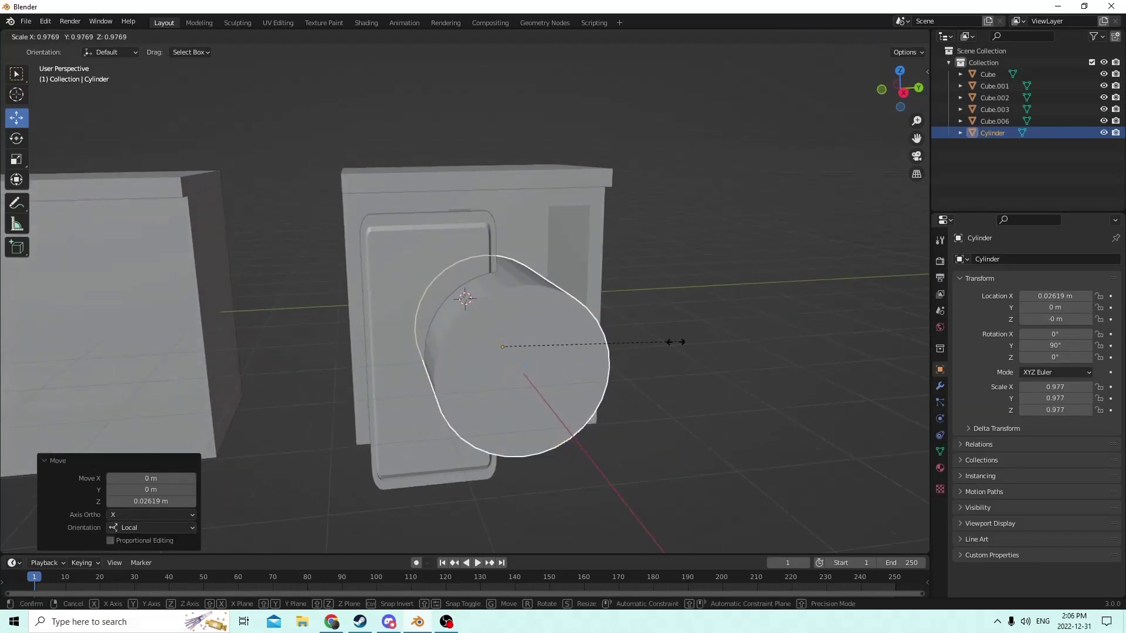
left_click(544, 332)
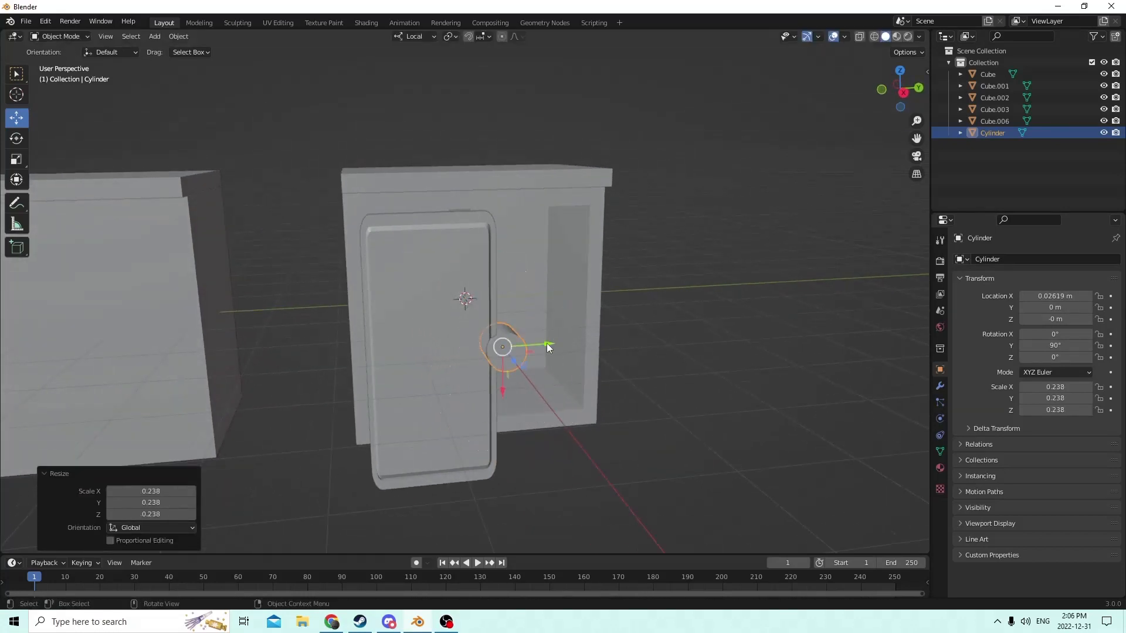
Slide the cylinder along Y onto the door panel, to about -0.0081 m
left_click_drag(548, 348, 467, 349)
scroll(498, 353, "up", 1)
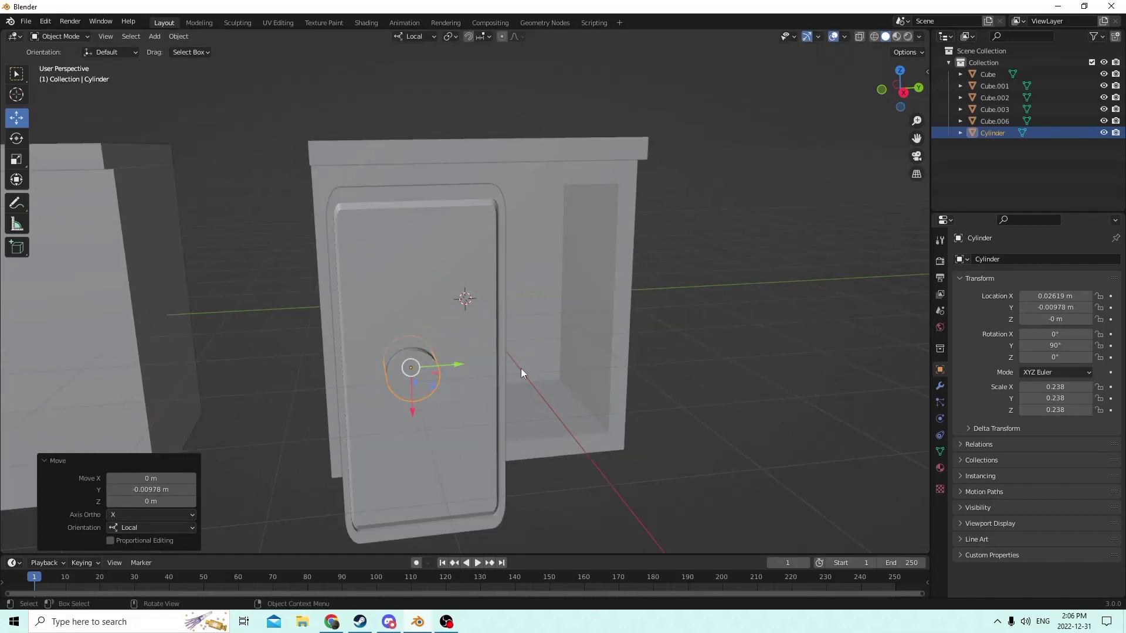
middle_click_drag(521, 368, 531, 375)
left_click_drag(496, 377, 512, 376)
middle_click_drag(512, 377, 531, 373)
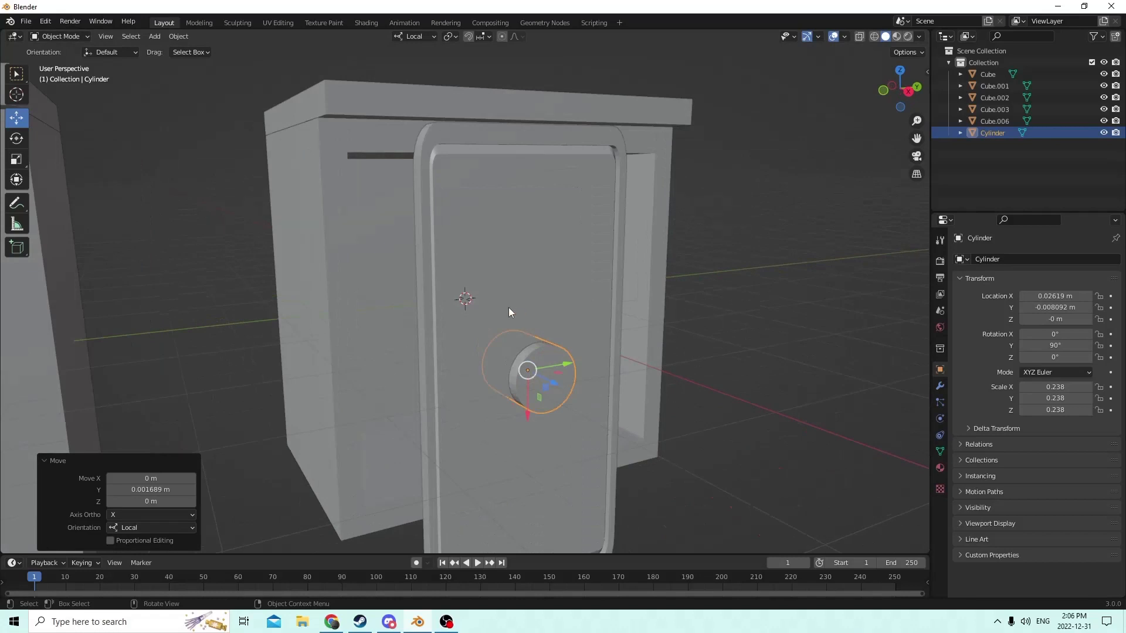
Raise the cylinder to about 0.0127 m in Z near the door's upper edge and shift it to about -0.0043 m in Y
middle_click_drag(509, 308, 474, 307)
left_click_drag(458, 424, 446, 235)
middle_click_drag(445, 234, 420, 210)
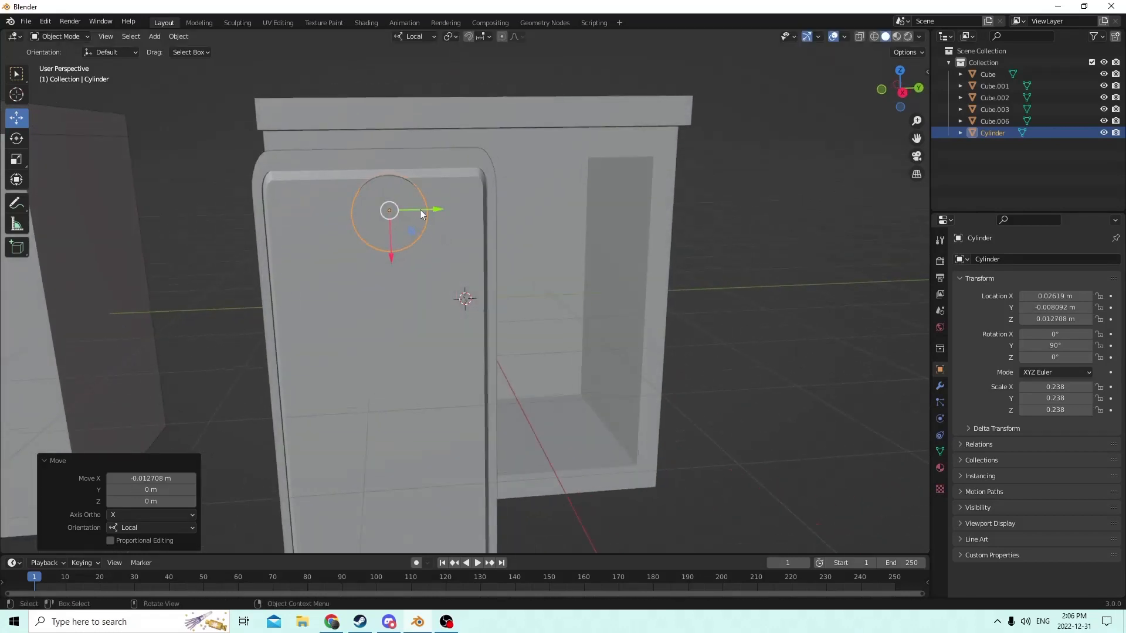
left_click_drag(424, 207, 494, 205)
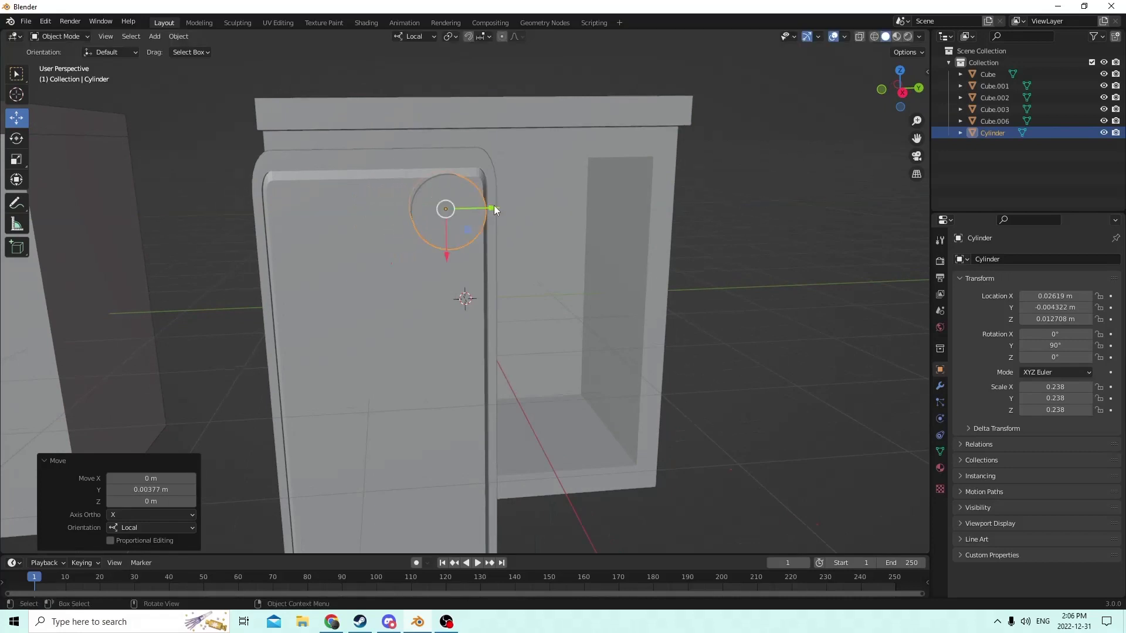
middle_click_drag(494, 205, 592, 270)
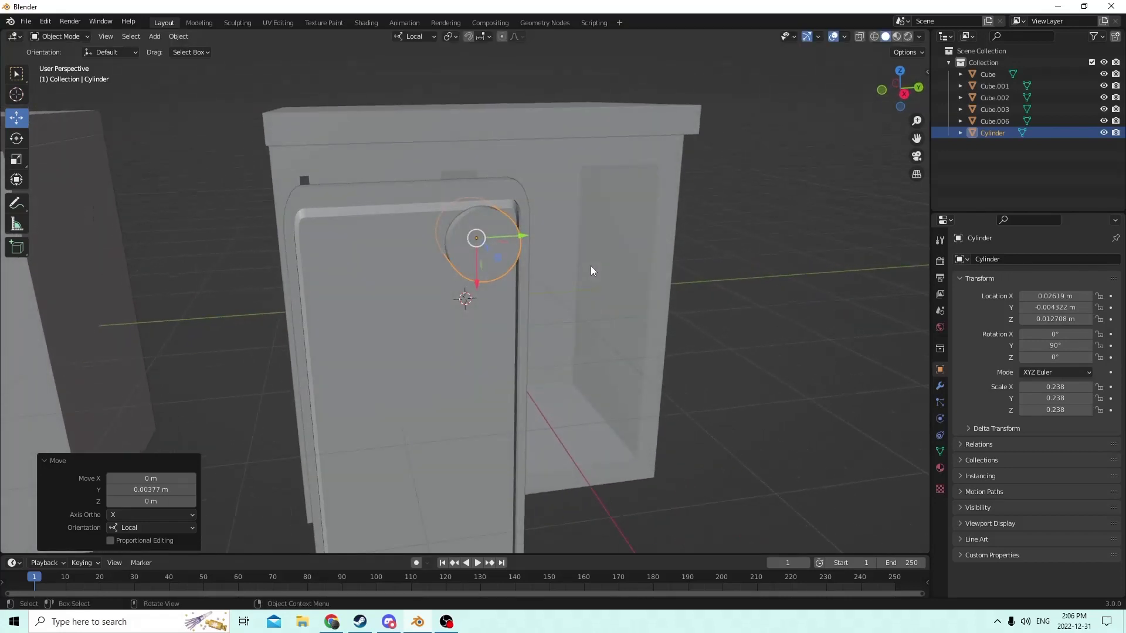
Scale the cylinder down to about 0.113 and move it about 0.00163 m outward along its local Z axis
key("s")
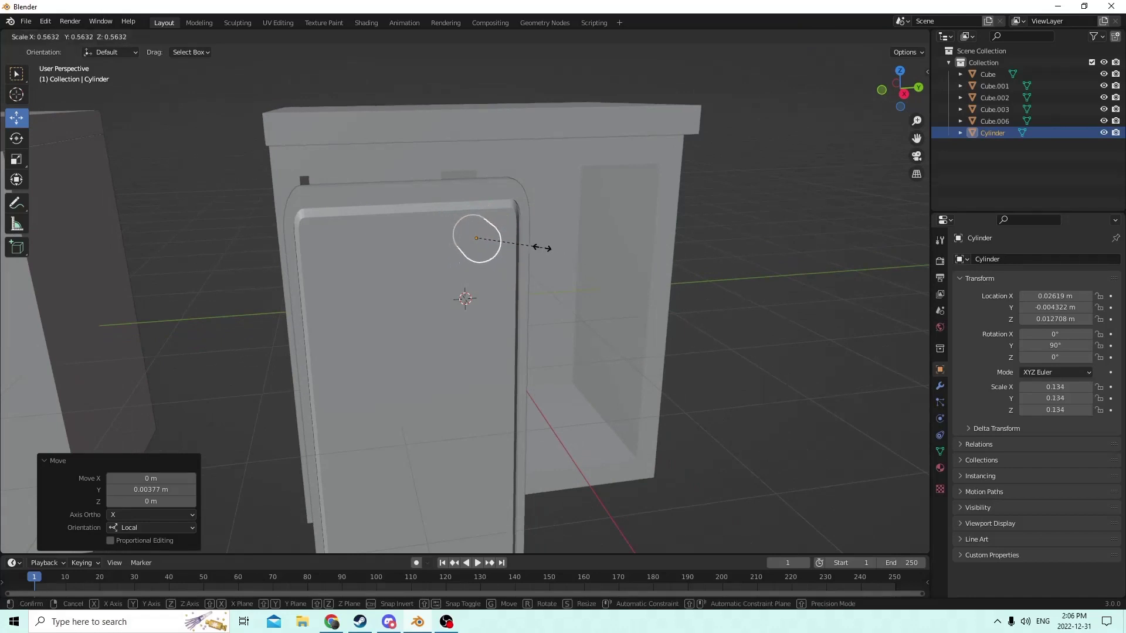
left_click(531, 245)
middle_click_drag(532, 245, 576, 259)
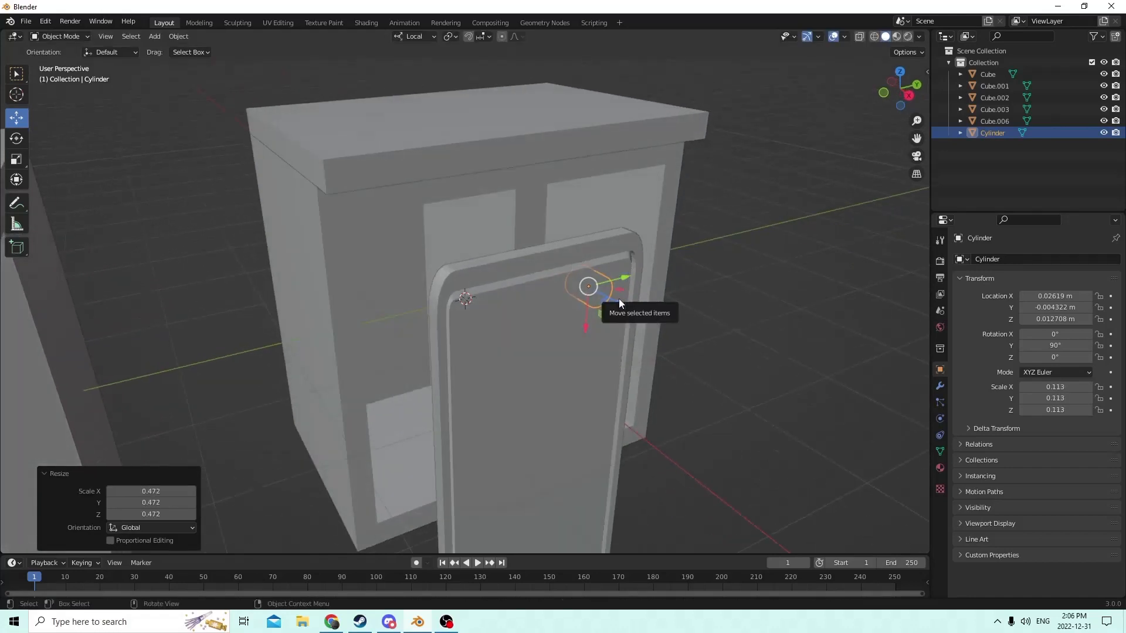
key("g")
key("z")
key("z")
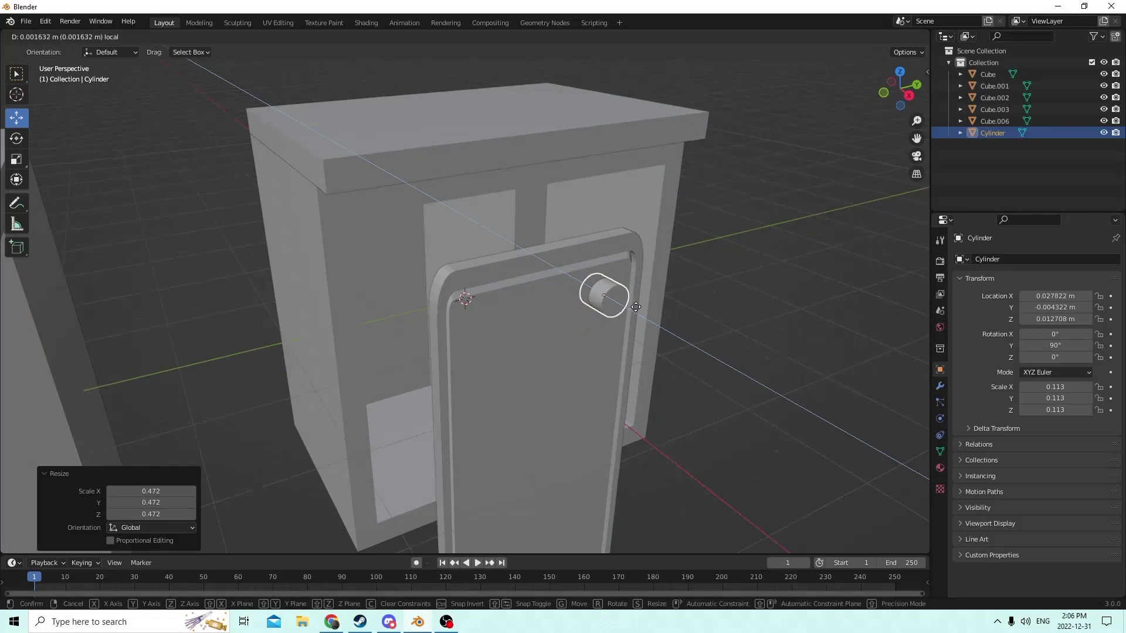
left_click(636, 307)
middle_click_drag(635, 307, 554, 291)
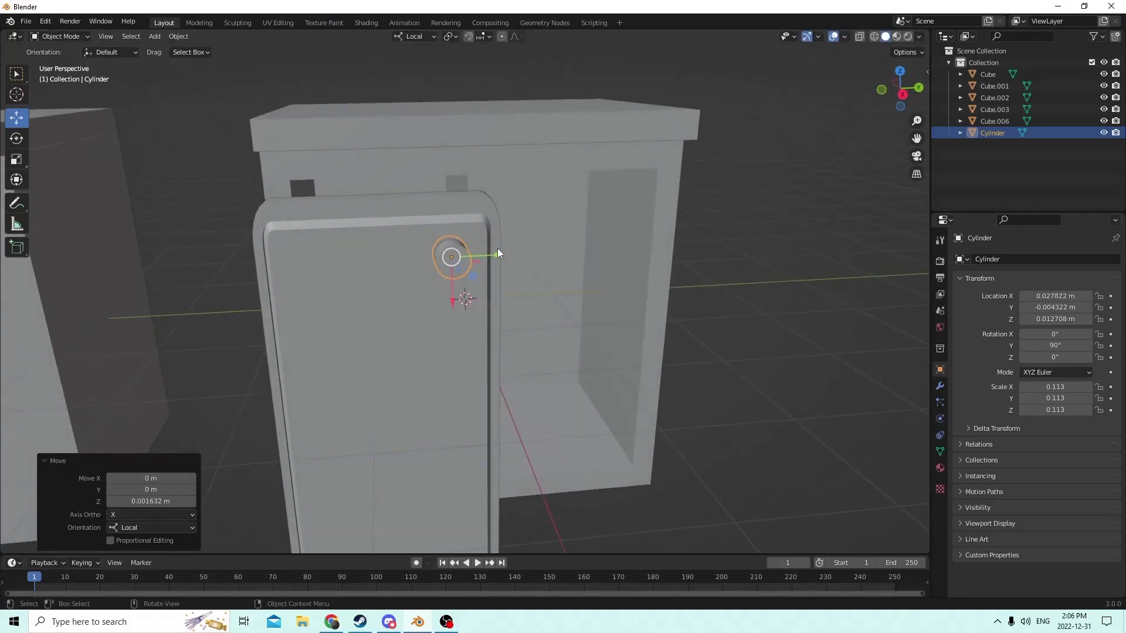
Center the cylinder across the door panel's width by moving it along local Y to about -0.0089 m
left_click_drag(492, 253, 407, 246)
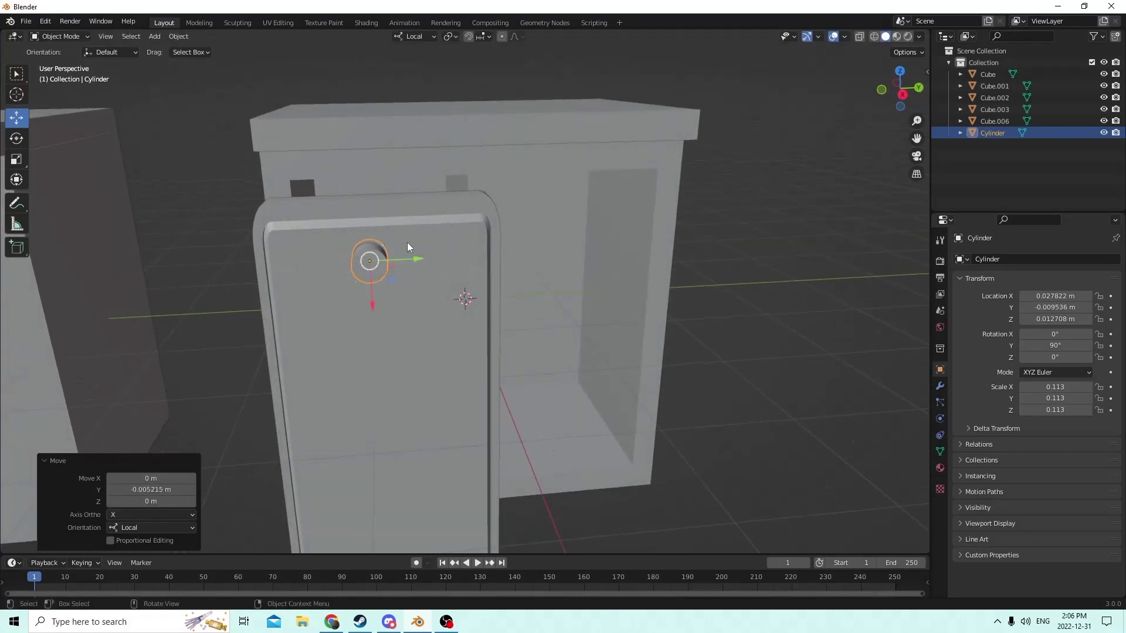
middle_click_drag(407, 247, 846, 361)
key("g")
key("y")
key("y")
left_click(419, 247)
key("g")
key("y")
key("y")
left_click(432, 243)
Scale the cylinder down uniformly to about 0.044 to form the knob's stem
key("s")
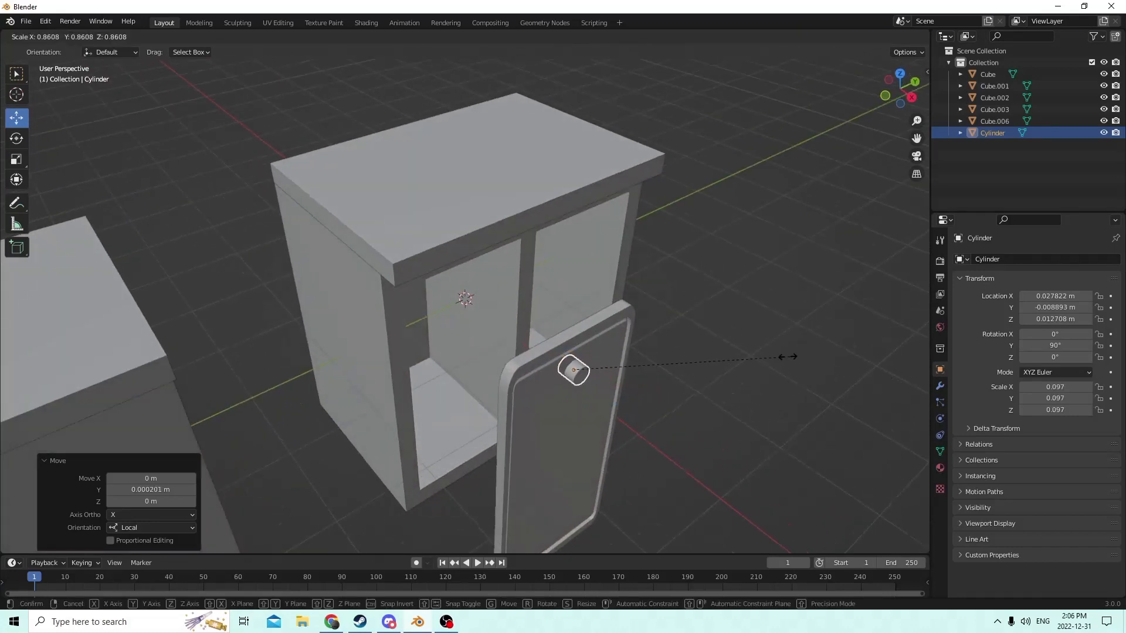
left_click(670, 356)
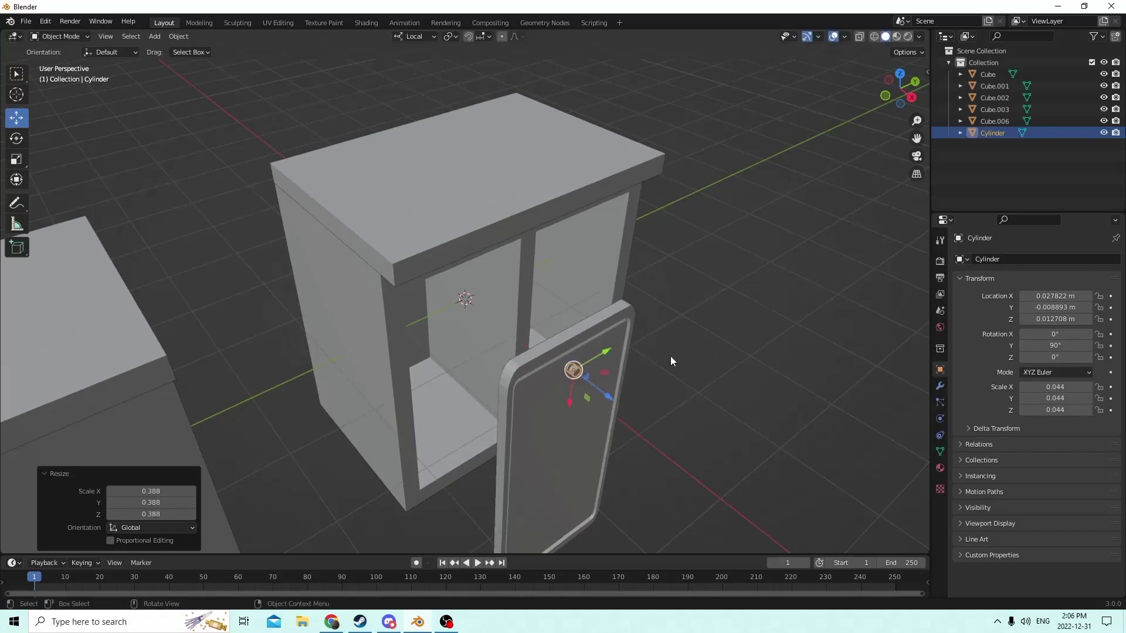
scroll(671, 357, "up", 5)
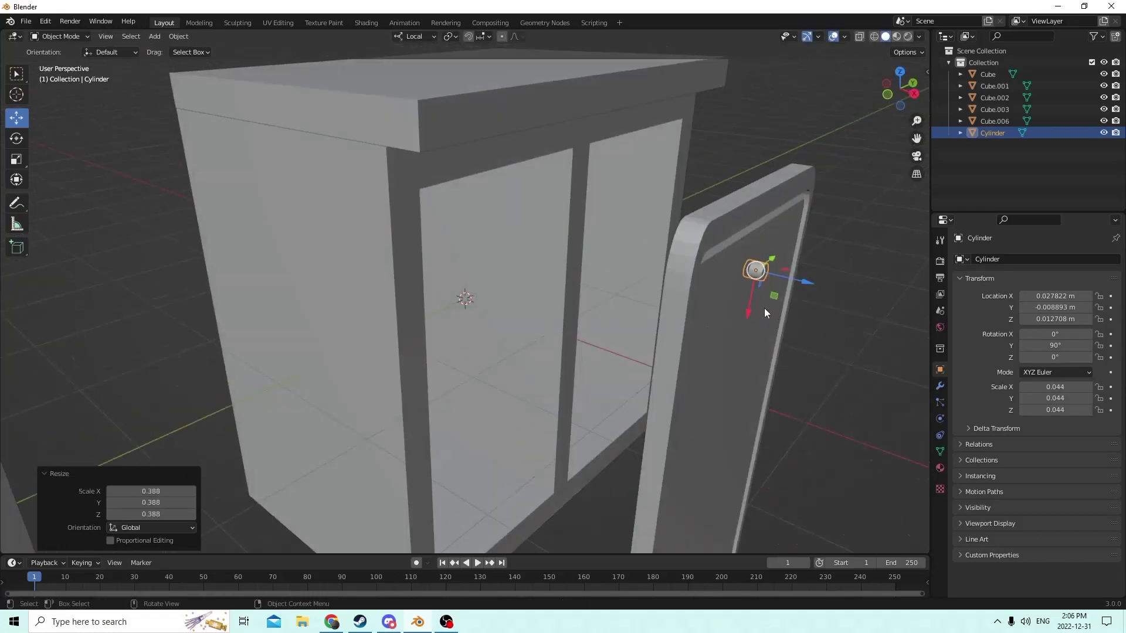
Duplicate the stem cylinder and move the copy about 0.000526 m outward along its local Z axis
middle_click_drag(765, 308, 786, 347)
key("shift+d")
key("Escape")
key("g")
key("z")
key("z")
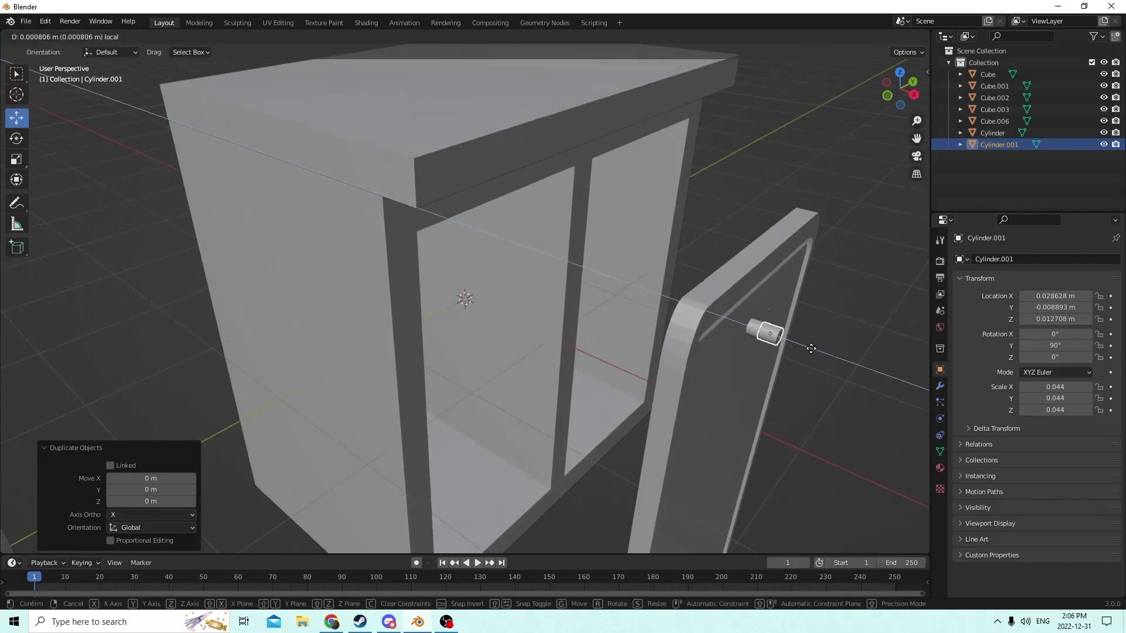
left_click(805, 349)
Scale the duplicate cylinder up to about 0.068 and flatten it along its local Z axis to about 0.017
left_click(16, 159)
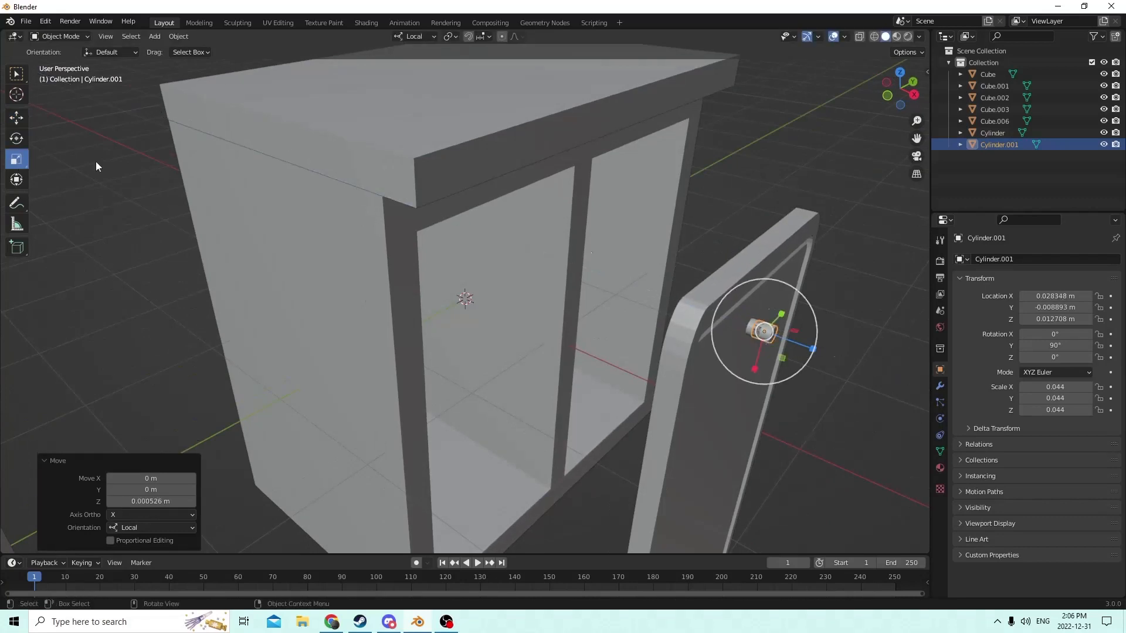
middle_click_drag(96, 164, 469, 221)
key("s")
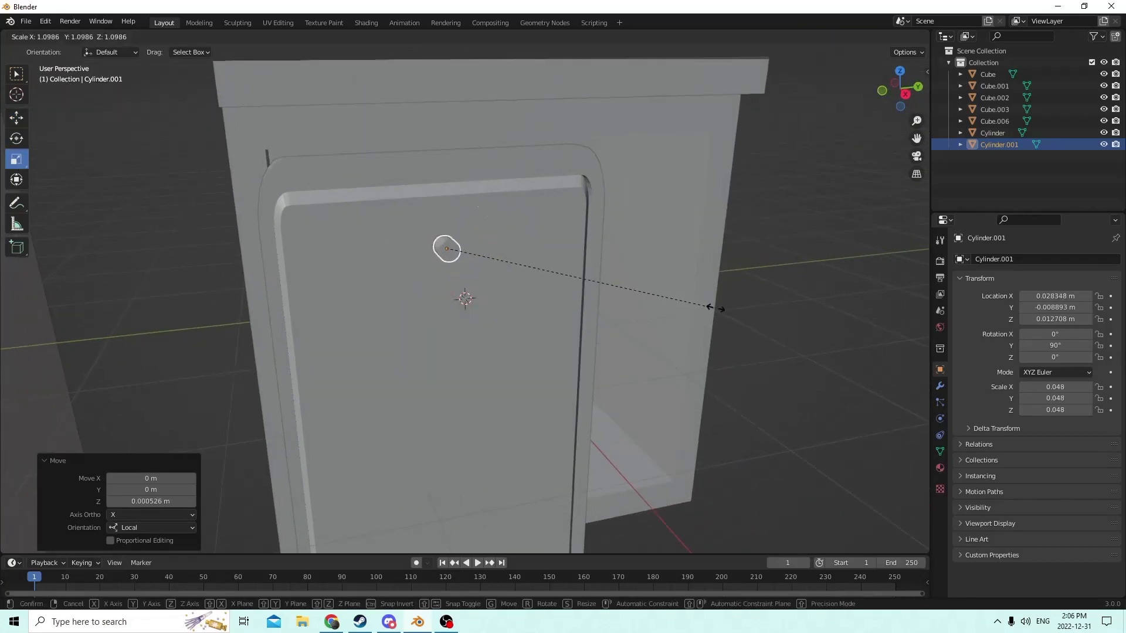
left_click(830, 301)
middle_click_drag(831, 300, 606, 274)
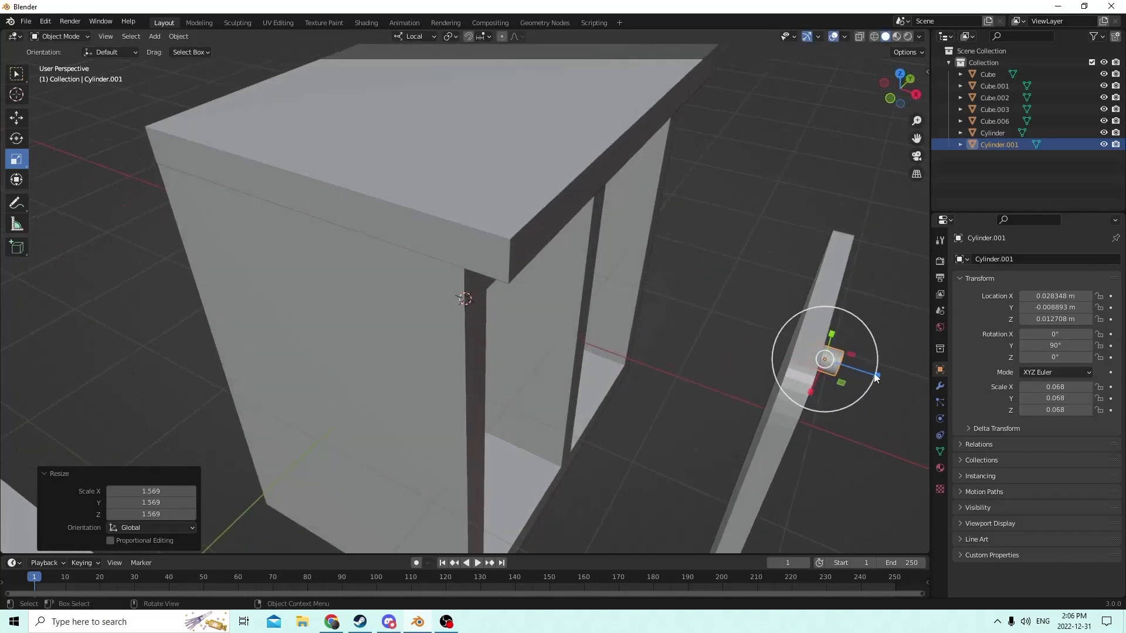
left_click_drag(876, 378, 850, 368)
Edit the flattened knob cap's mesh and scale its front face up about 1.16 times to taper the cap
middle_click_drag(850, 368, 777, 333)
key("Tab")
left_click(689, 331)
left_click(659, 263)
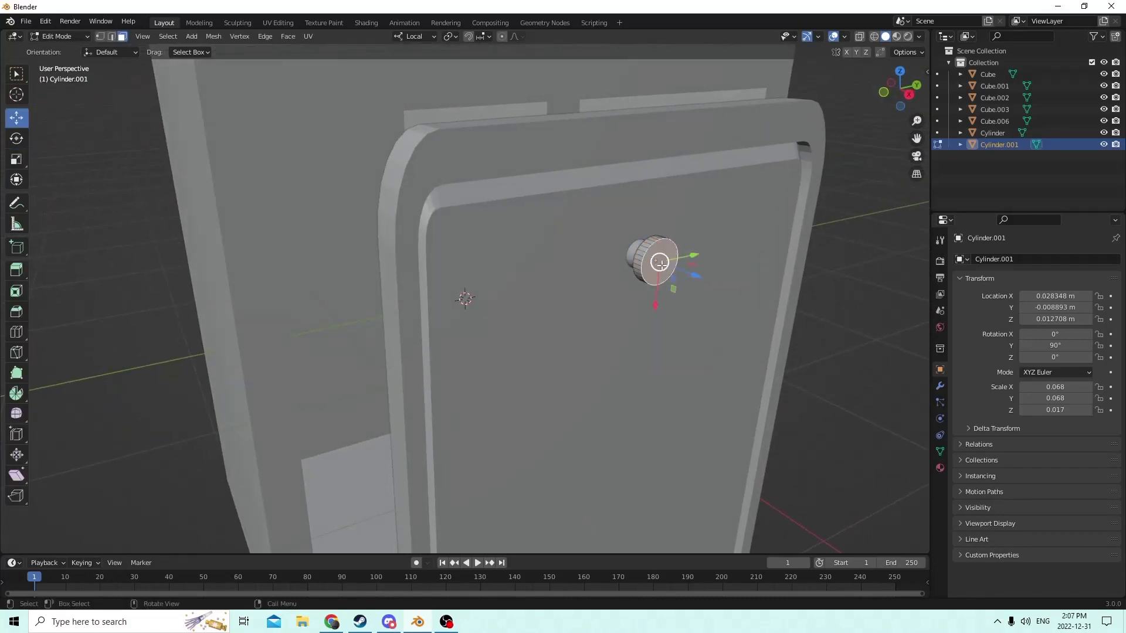
key("s")
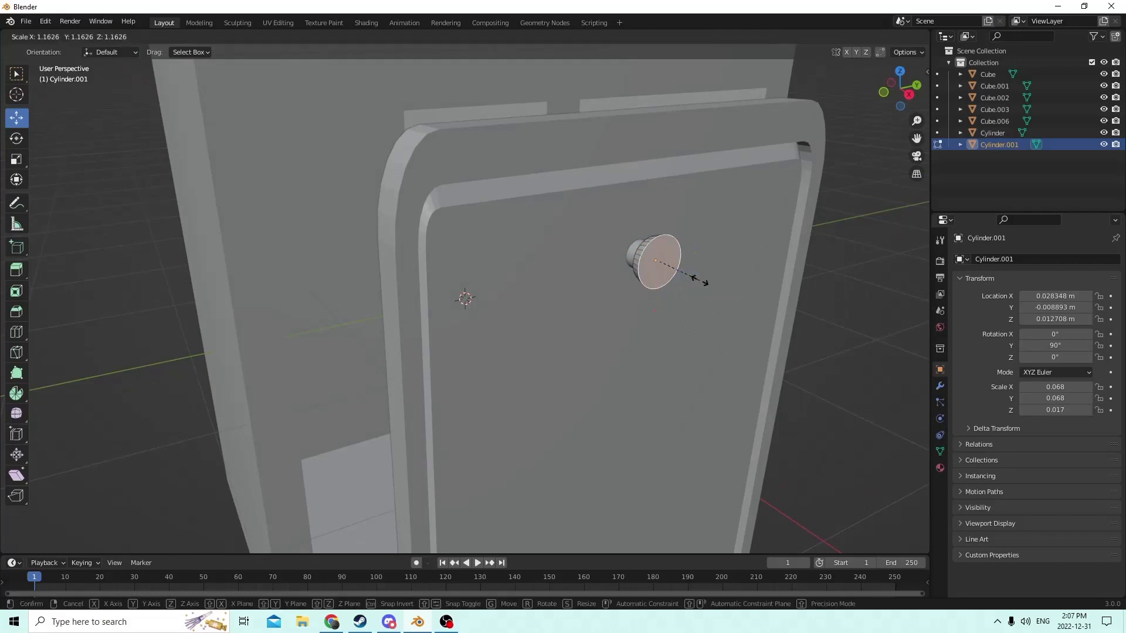
left_click(700, 280)
middle_click_drag(700, 281, 816, 288)
key("Tab")
Finish the cap's taper and join the knob's stem and cap cylinders into one object
left_click(799, 275)
middle_click_drag(724, 281, 706, 288)
scroll(666, 288, "up", 3)
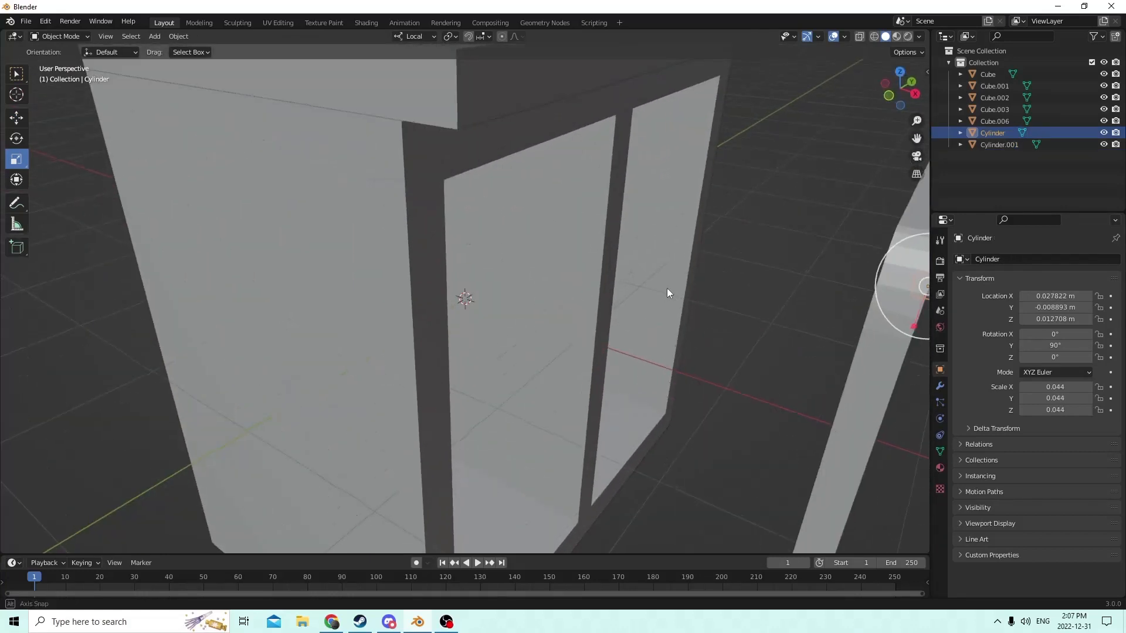
scroll(667, 287, "down", 2)
middle_click_drag(633, 273, 537, 272)
scroll(499, 253, "down", 3)
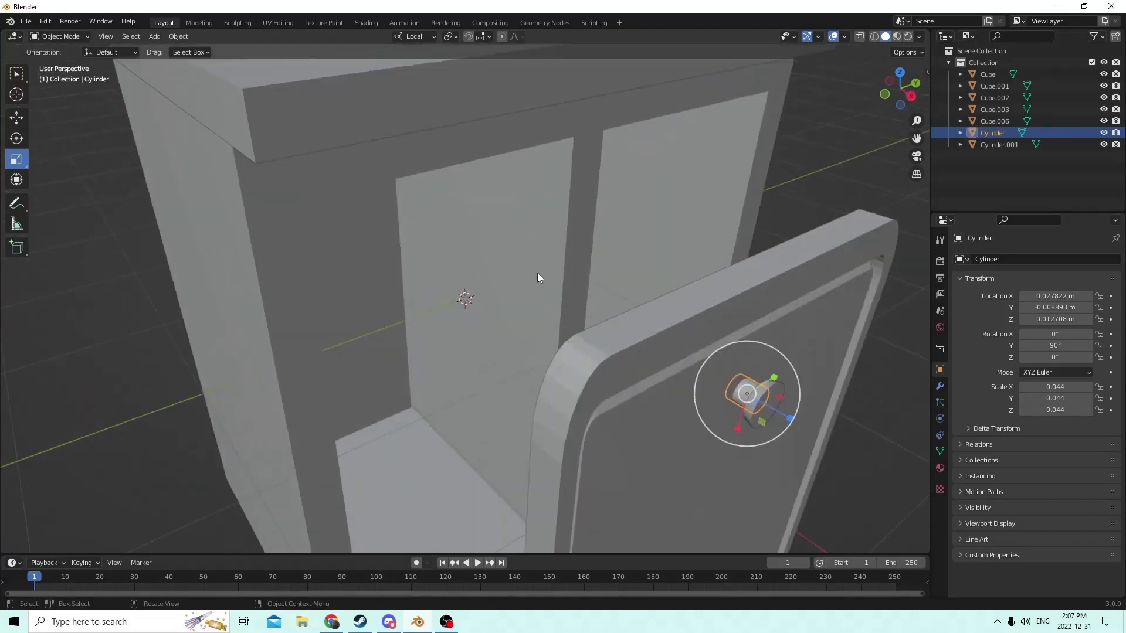
left_click(776, 397, "shift")
middle_click_drag(776, 397, 717, 339)
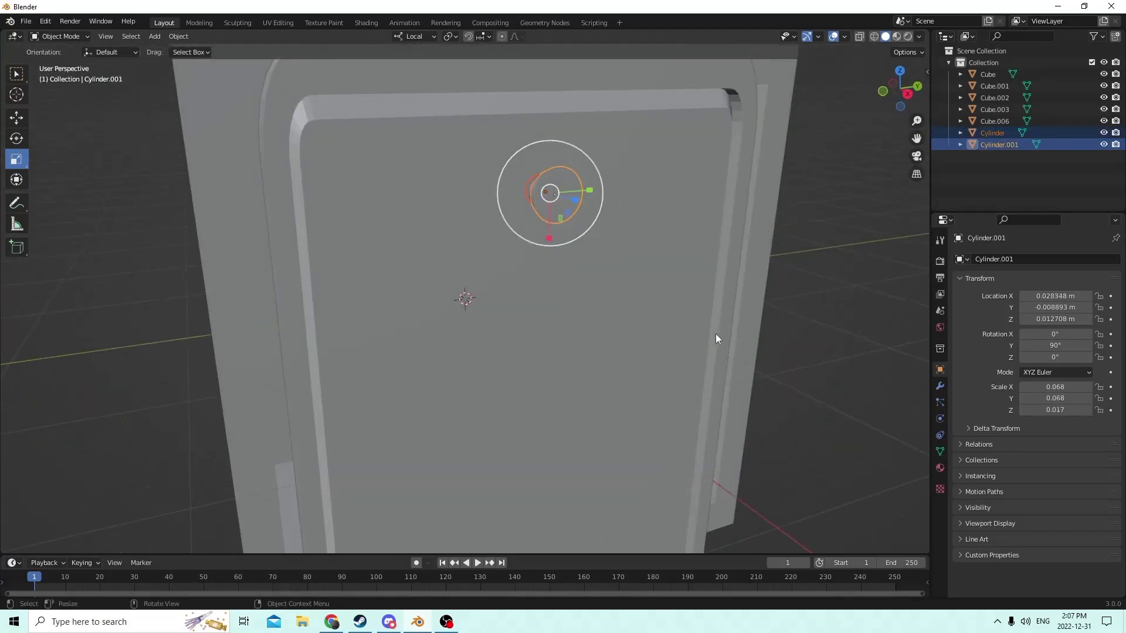
key("ctrl+j")
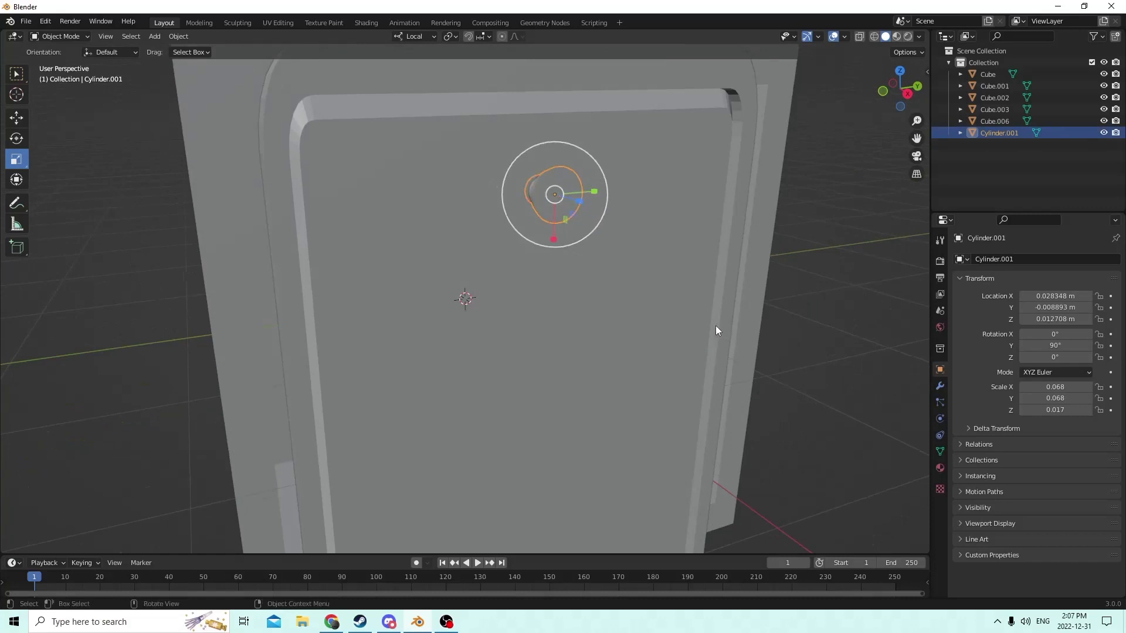
scroll(698, 323, "down", 3)
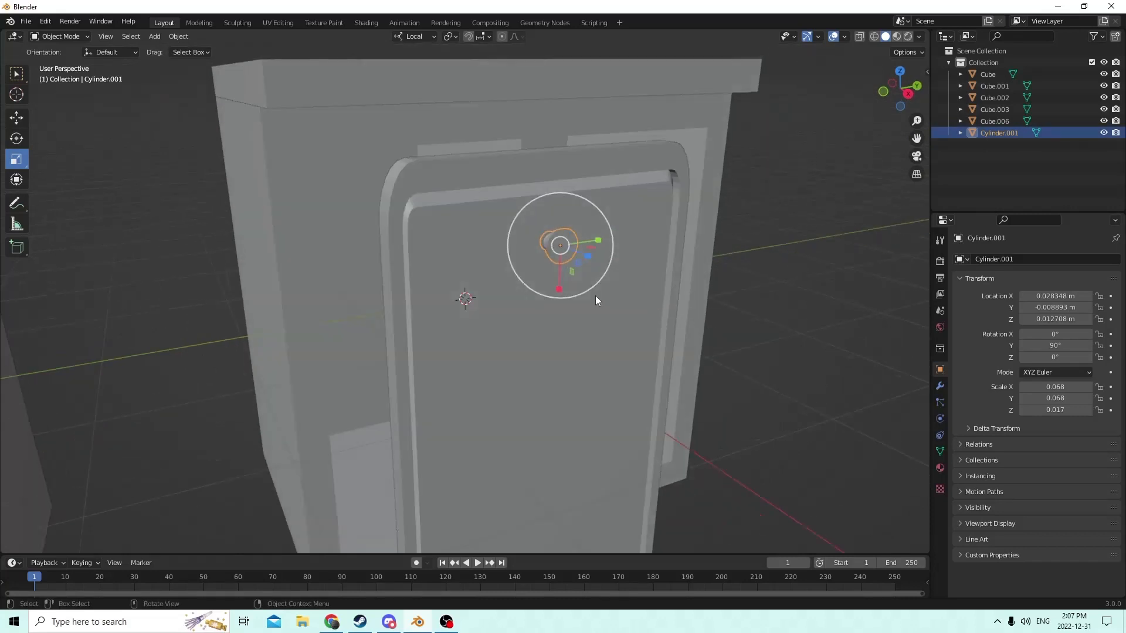
scroll(595, 299, "up", 2)
middle_click_drag(618, 307, 639, 318)
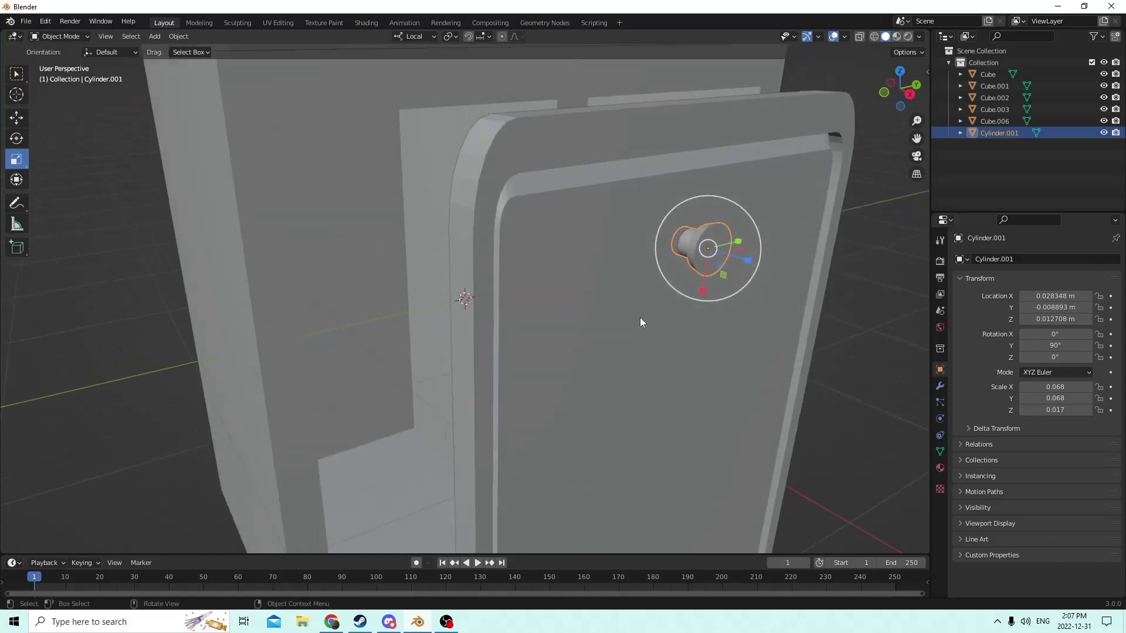
Join the knob to the rounded door panel so that both form one object
left_click(97, 368)
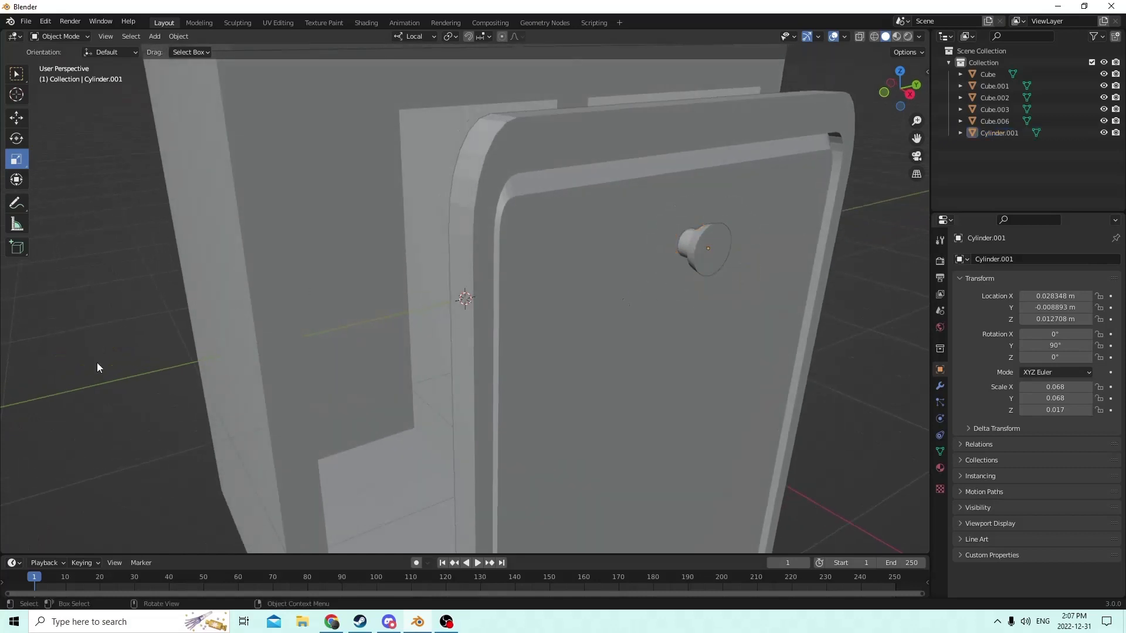
left_click(705, 248)
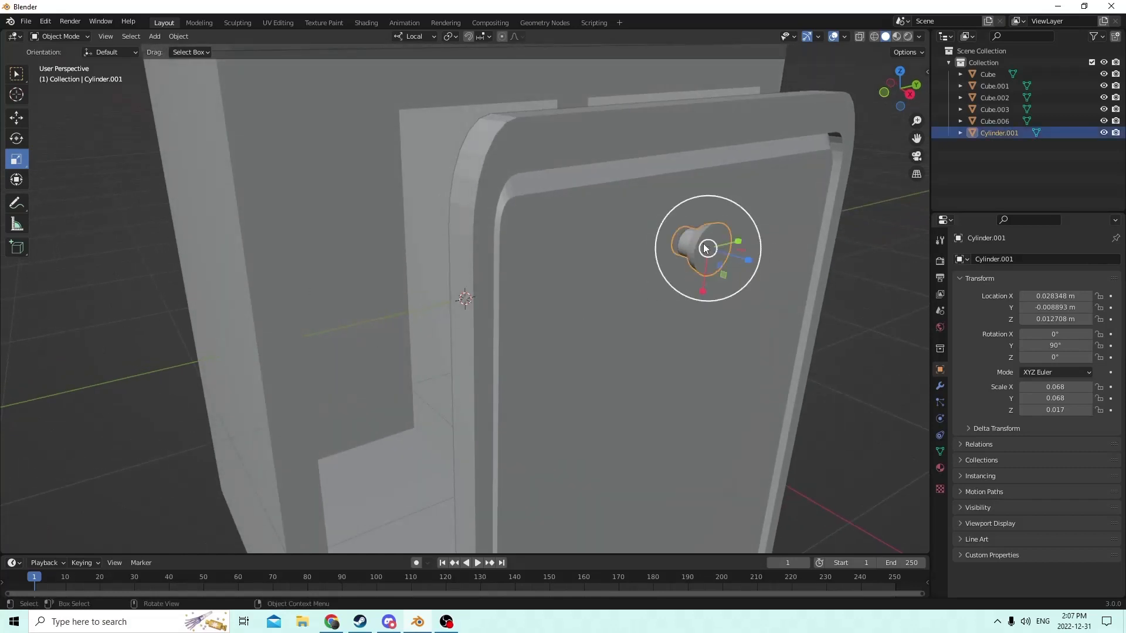
left_click(614, 337, "shift")
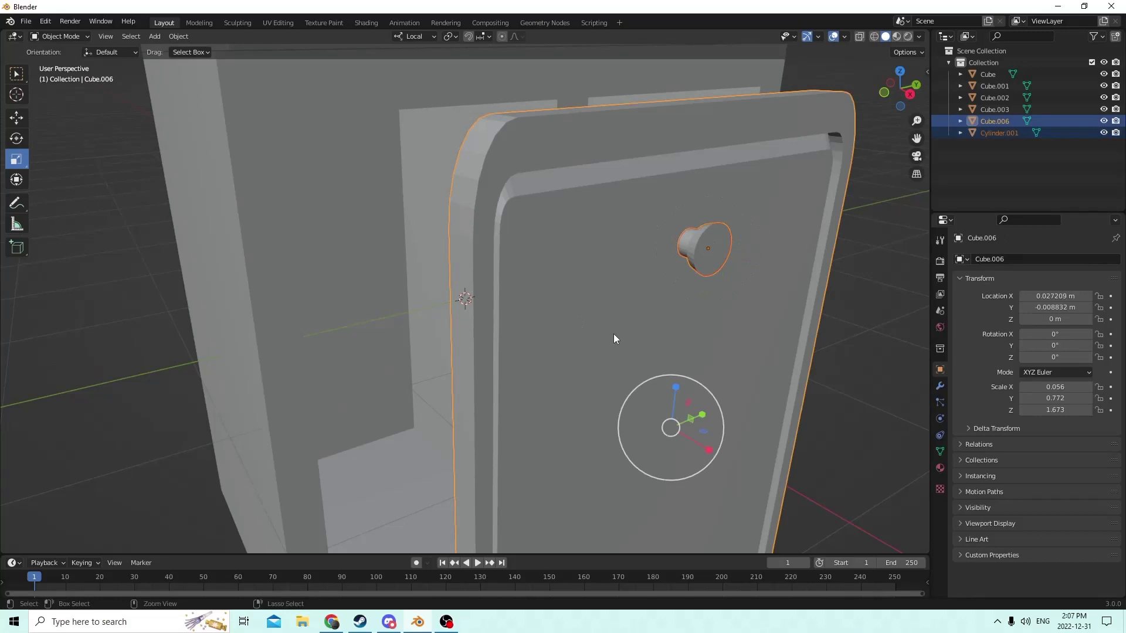
key("ctrl+j")
middle_click_drag(616, 340, 536, 314)
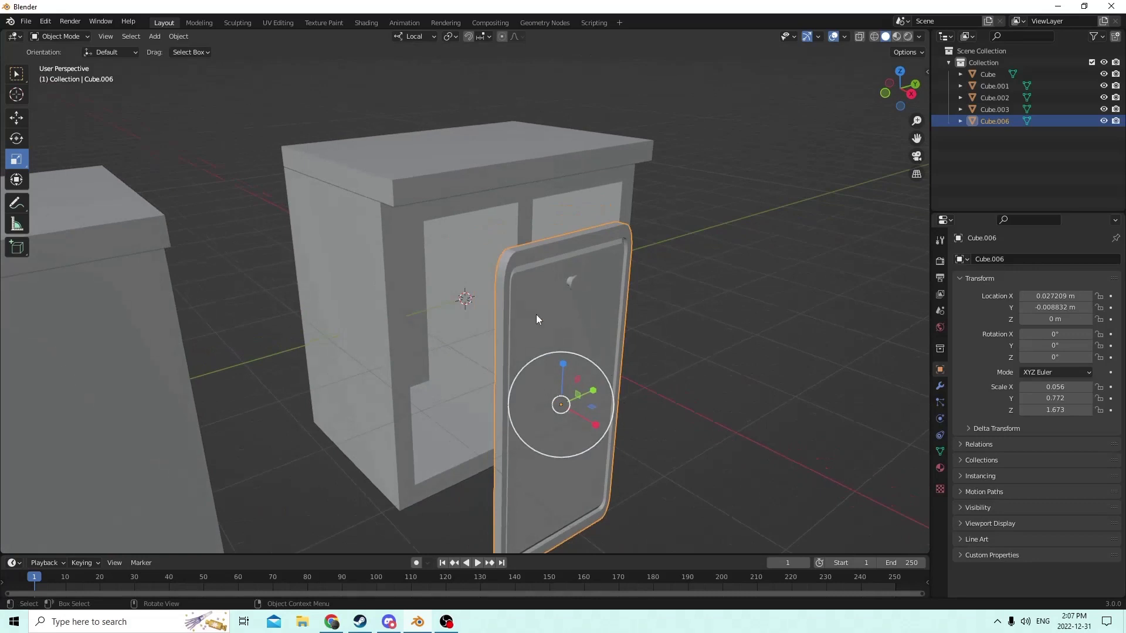
Move the door panel along its local X axis about -0.015043 m towards the cabinet opening and back out about 0.000802 m
left_click(16, 118)
left_click_drag(589, 428, 502, 361)
mouse_move(502, 361)
middle_mouse_down()
mouse_move(460, 346)
mouse_move(451, 323)
mouse_move(523, 336)
mouse_move(535, 371)
mouse_move(483, 361)
middle_mouse_up()
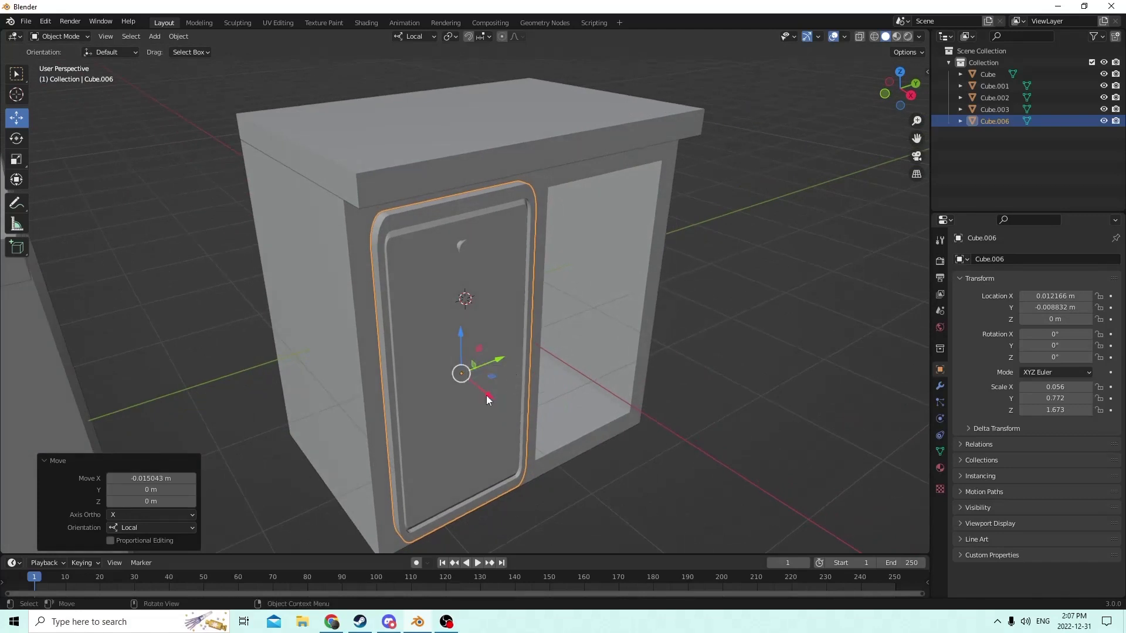
left_click_drag(487, 395, 495, 399)
mouse_move(495, 399)
middle_mouse_down()
mouse_move(456, 391)
mouse_move(505, 392)
middle_mouse_up()
scroll(504, 393, "up", 1)
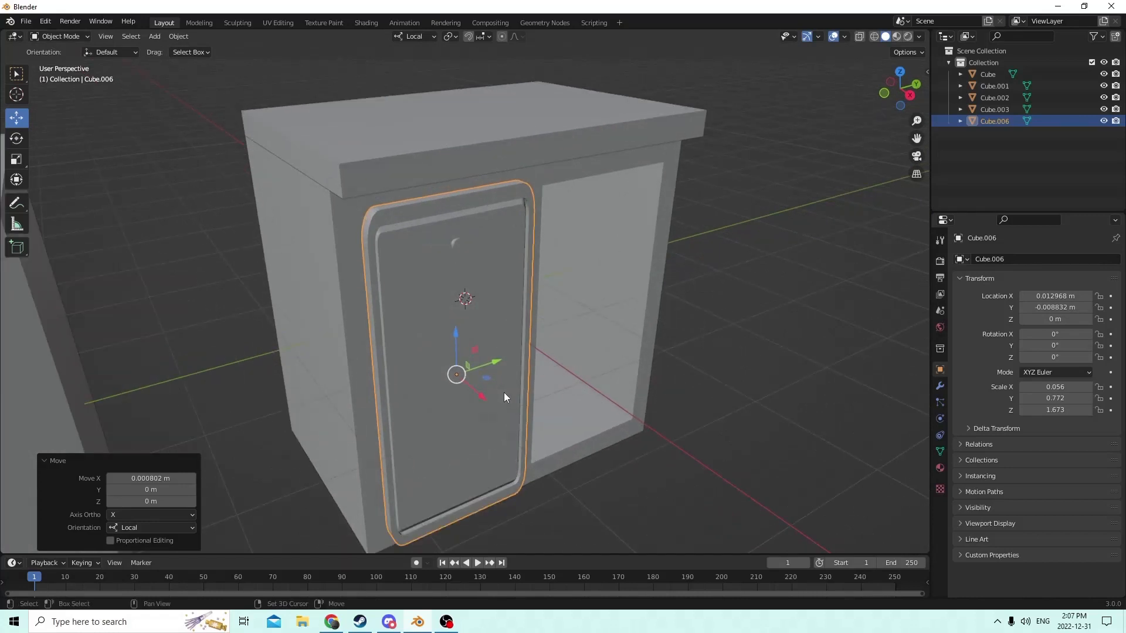
Add a cube mesh with a size of 0.02 m at the world origin
key("shift+a")
mouse_move(494, 370)
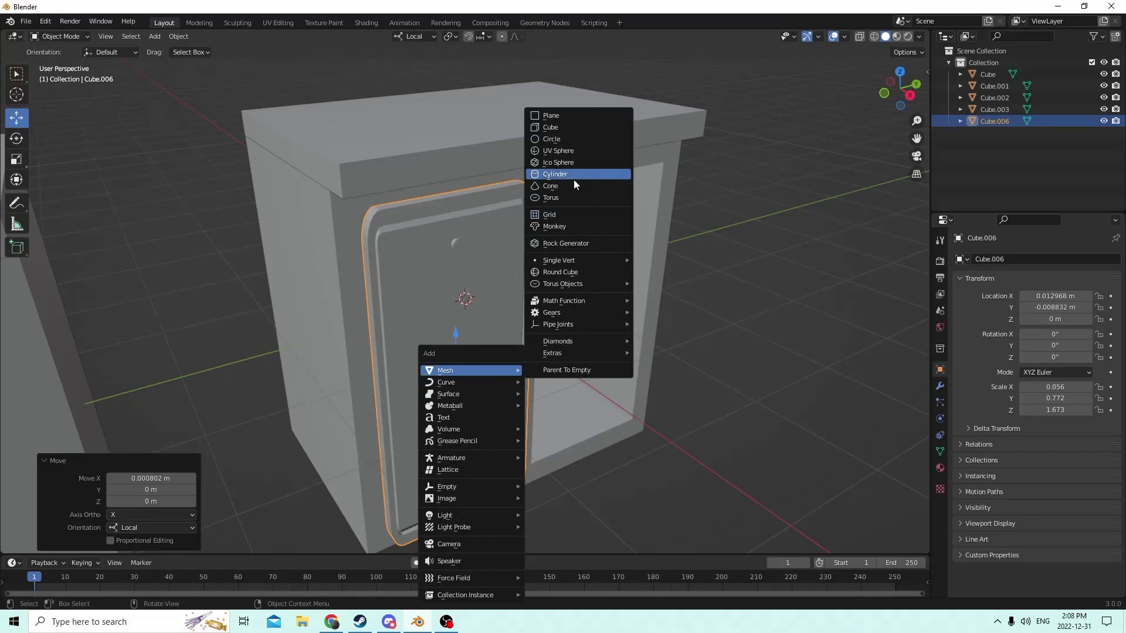
left_click(560, 127)
middle_click_drag(420, 189, 481, 238)
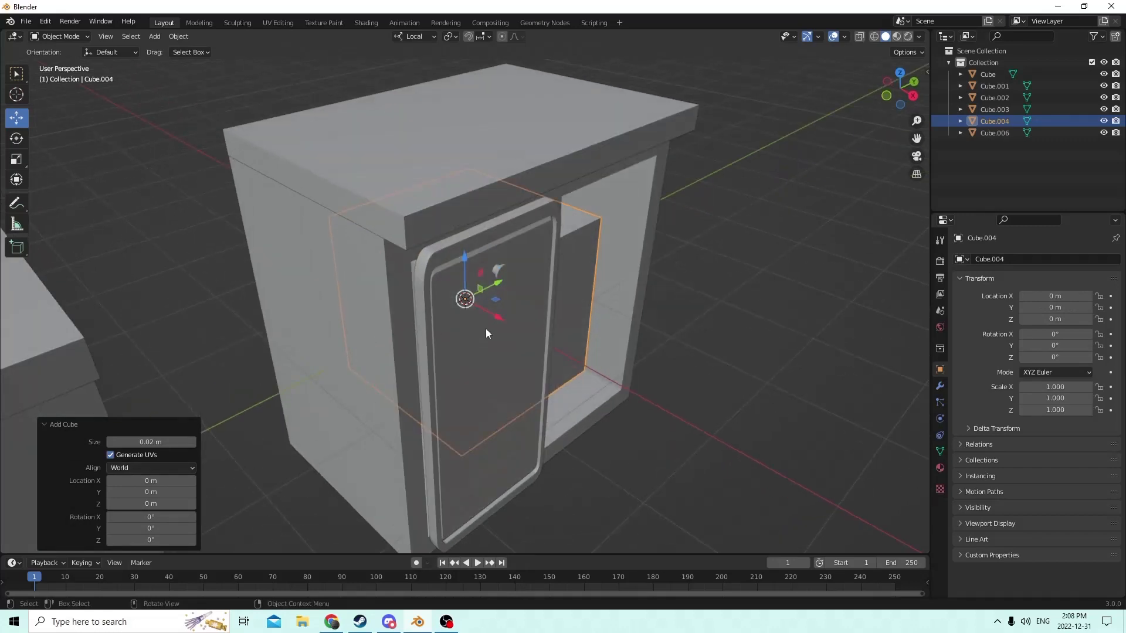
middle_click_drag(489, 312, 390, 291)
Move the door panel about -0.000647 m along its local X axis, closer to the cabinet front
left_click(413, 295)
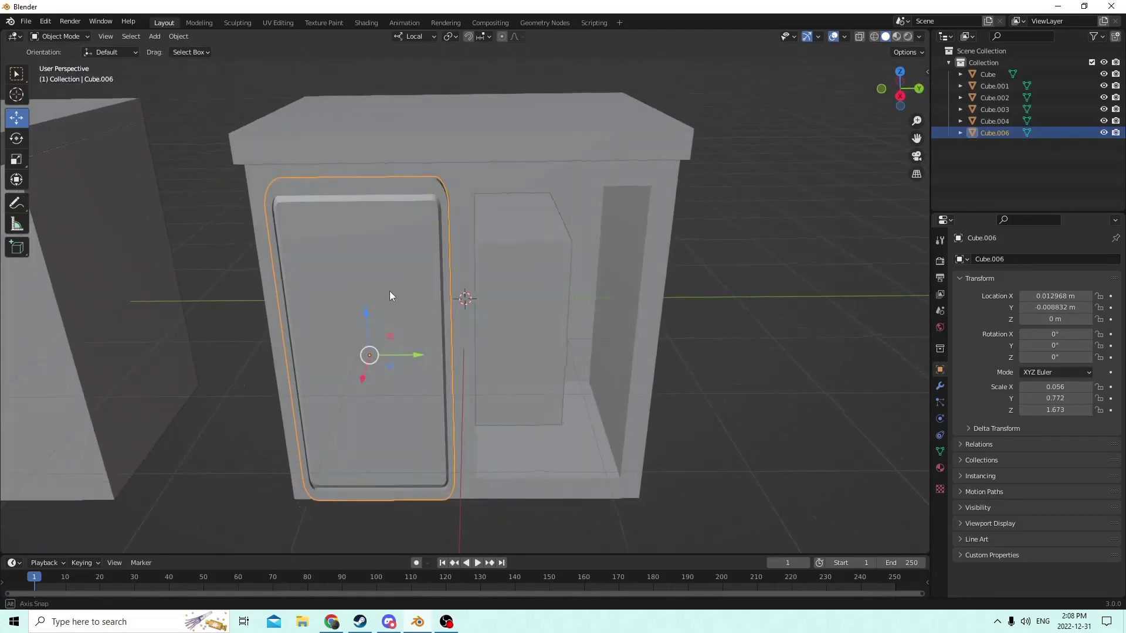
middle_click_drag(117, 182, 323, 245)
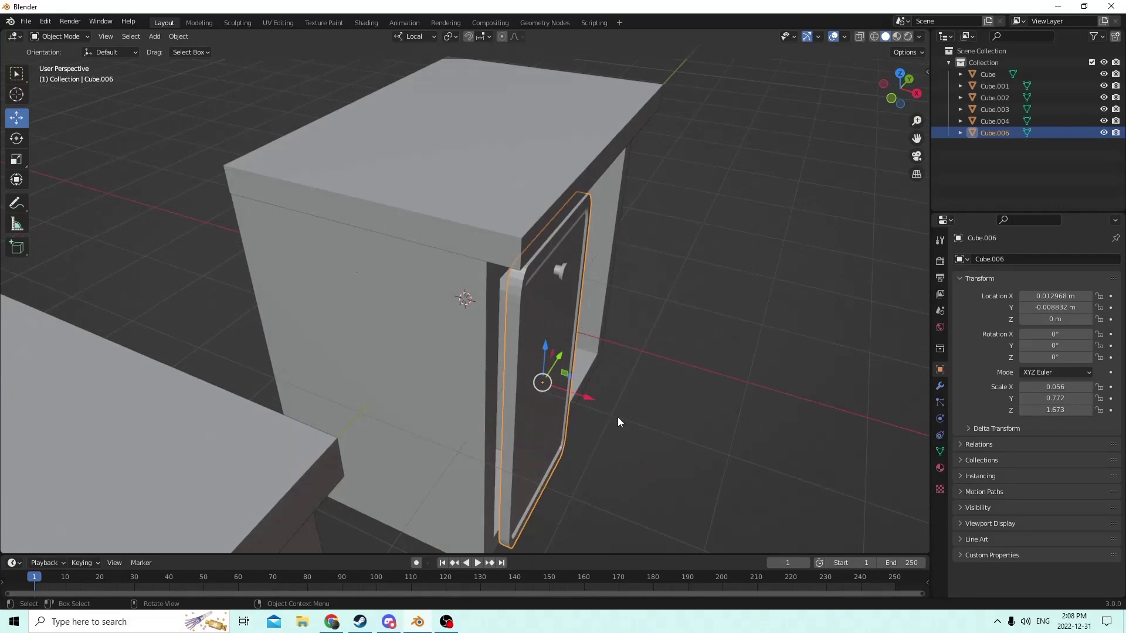
left_click_drag(590, 396, 583, 398)
middle_click_drag(584, 398, 469, 356)
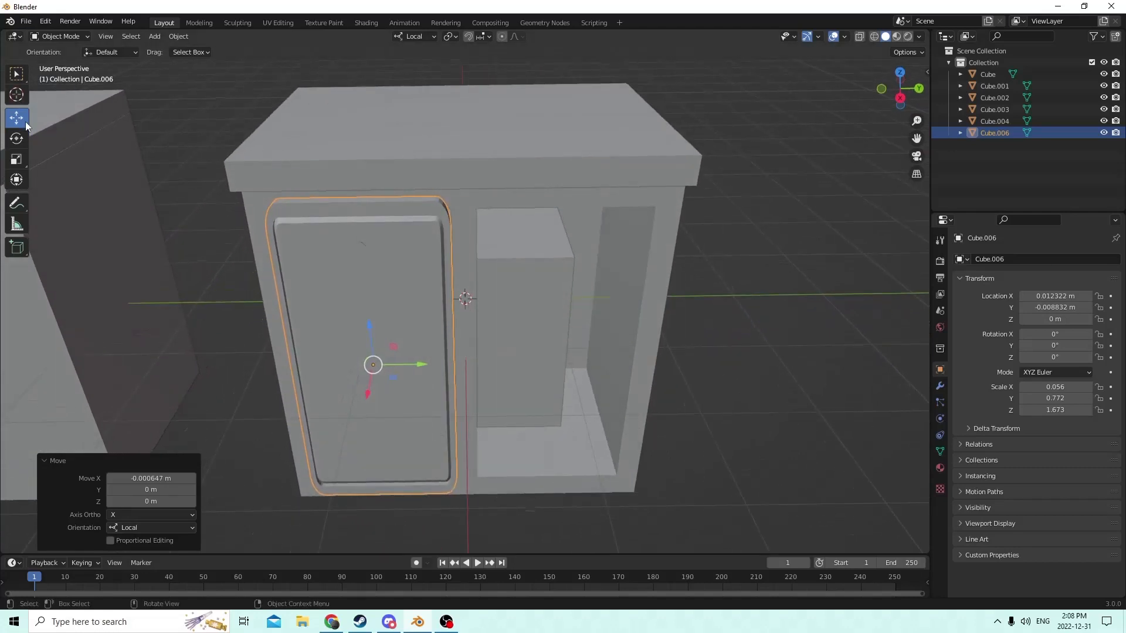
Widen the door panel slightly by scaling it about 1.012 times along its local Y axis
left_click(17, 160)
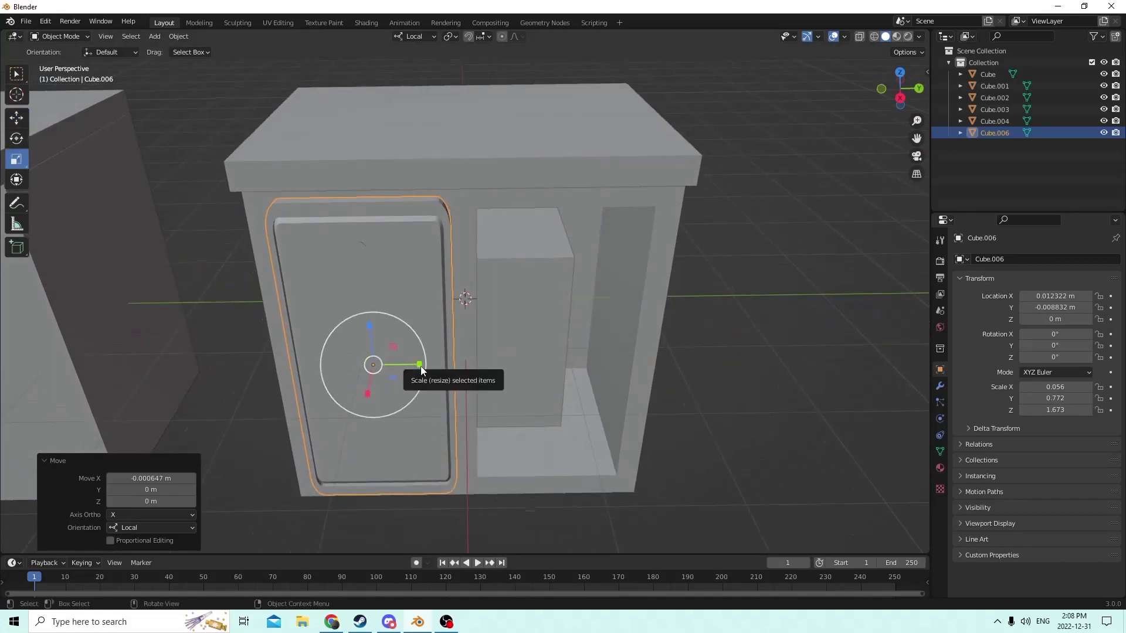
left_click_drag(421, 367, 424, 365)
middle_click_drag(420, 365, 432, 330)
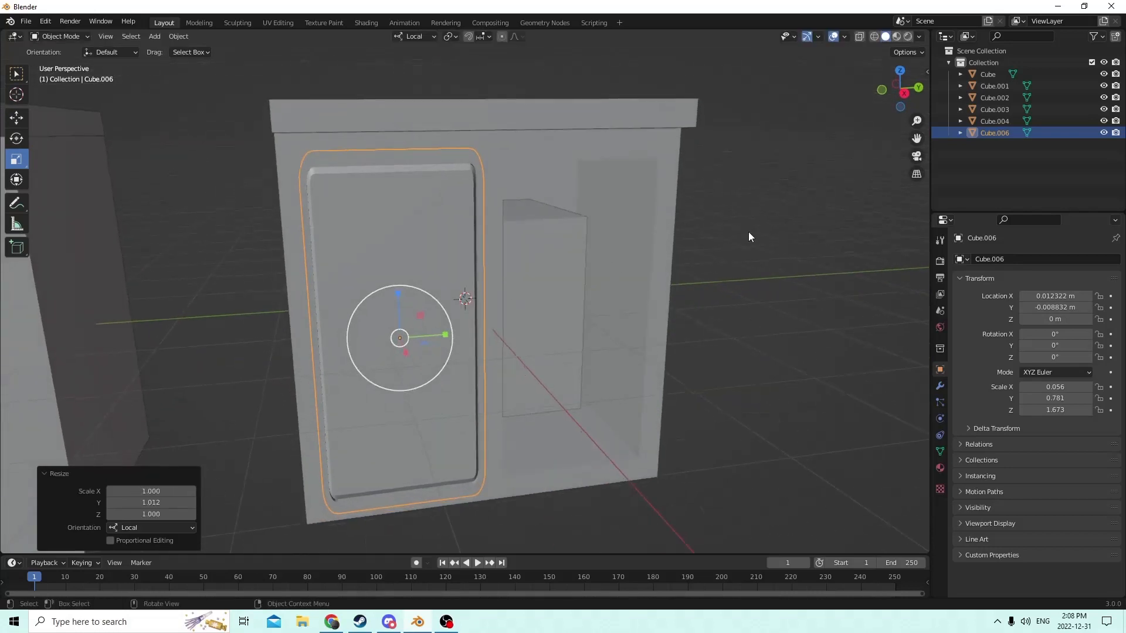
middle_click_drag(749, 237, 695, 258)
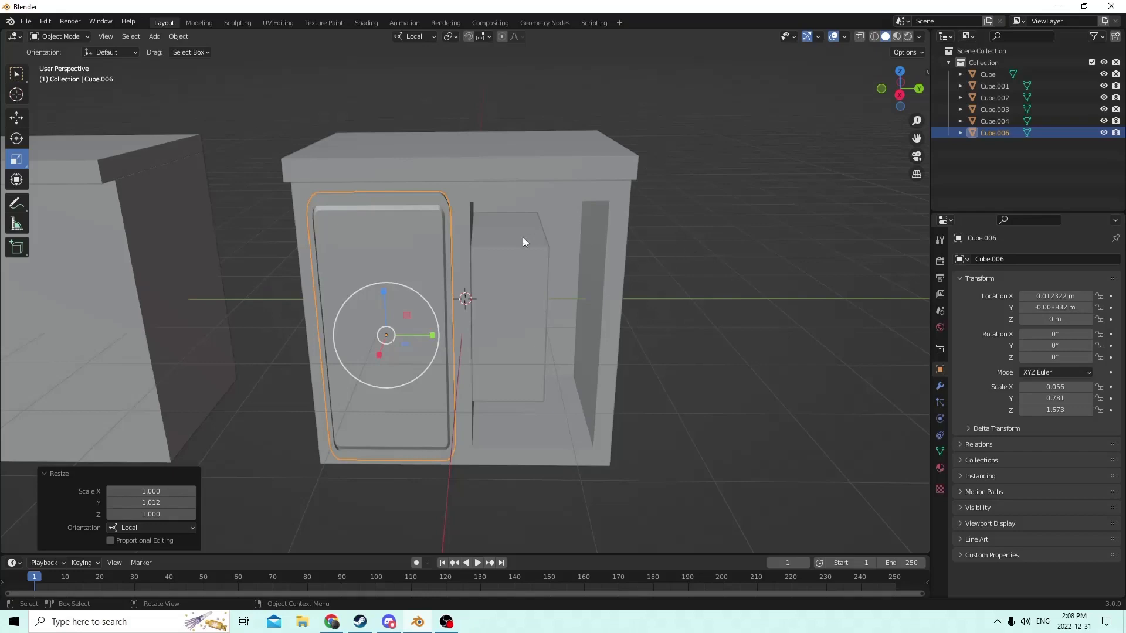
middle_click_drag(525, 241, 360, 254)
scroll(599, 221, "up", 4)
scroll(584, 241, "up", 3)
scroll(494, 238, "down", 4)
scroll(412, 248, "up", 1)
scroll(407, 252, "down", 1)
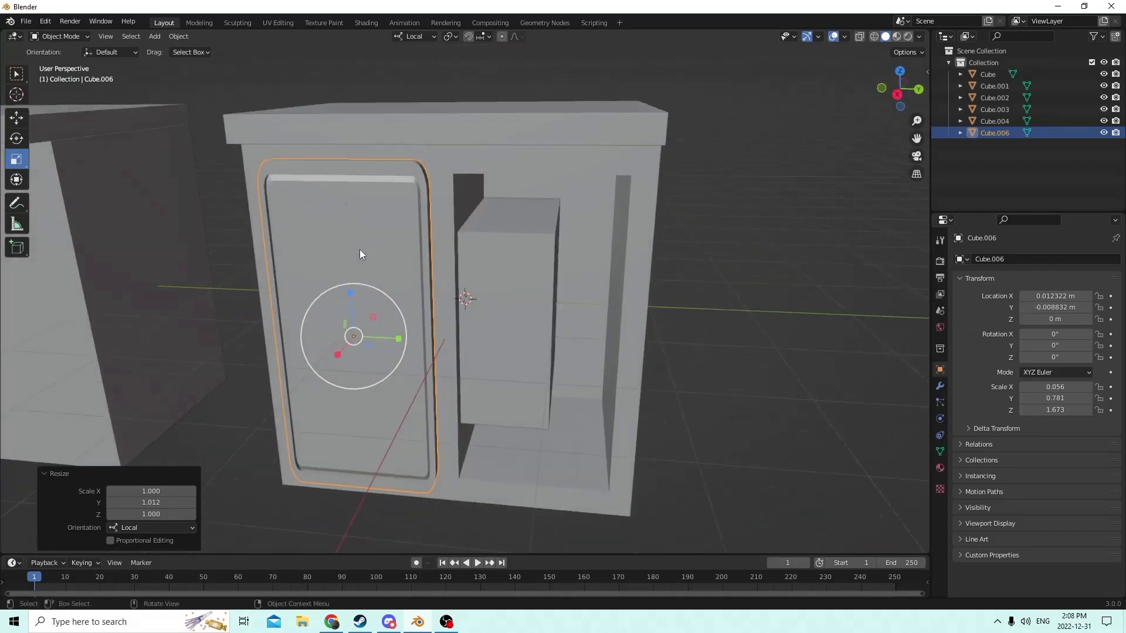
Move the new cube about 0.022275 m along its local X axis, out in front of the cabinet
left_click(482, 279)
middle_click_drag(501, 280, 381, 272)
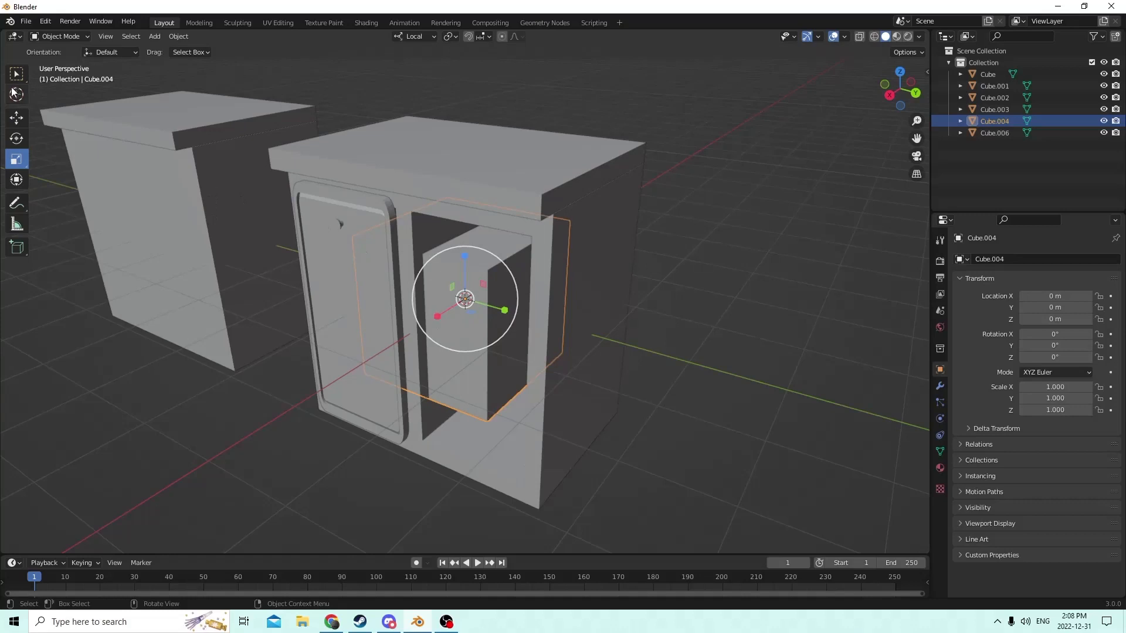
left_click(16, 119)
left_click_drag(437, 314, 313, 364)
middle_click_drag(312, 363, 382, 329)
Scale the new cube down uniformly to about 0.198
key("s")
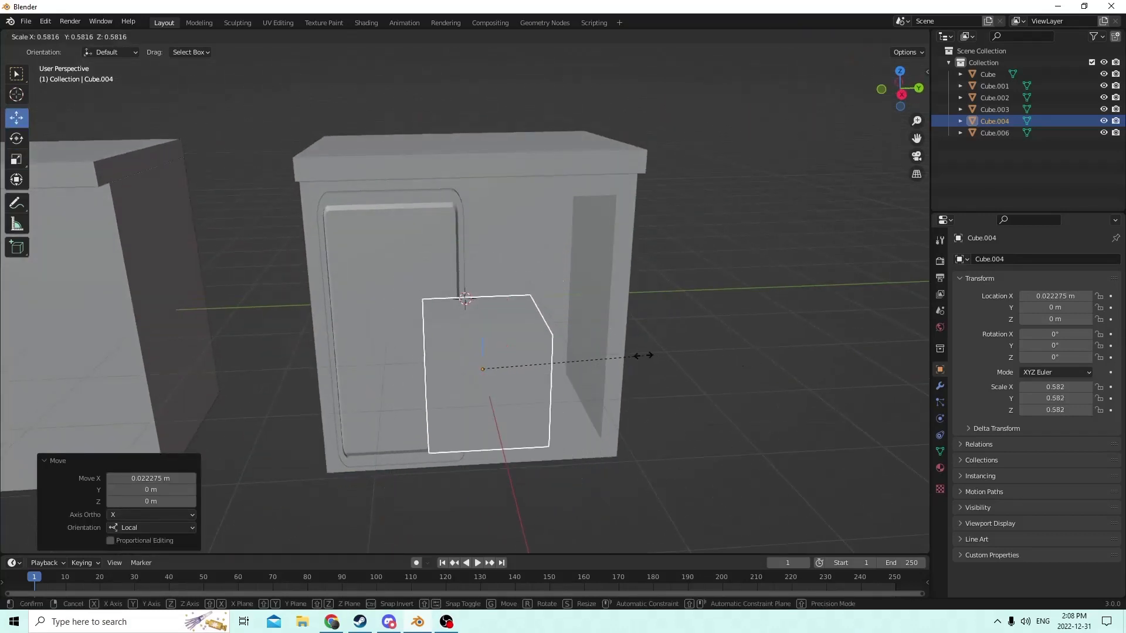
left_click(536, 364)
middle_click_drag(536, 364, 639, 351)
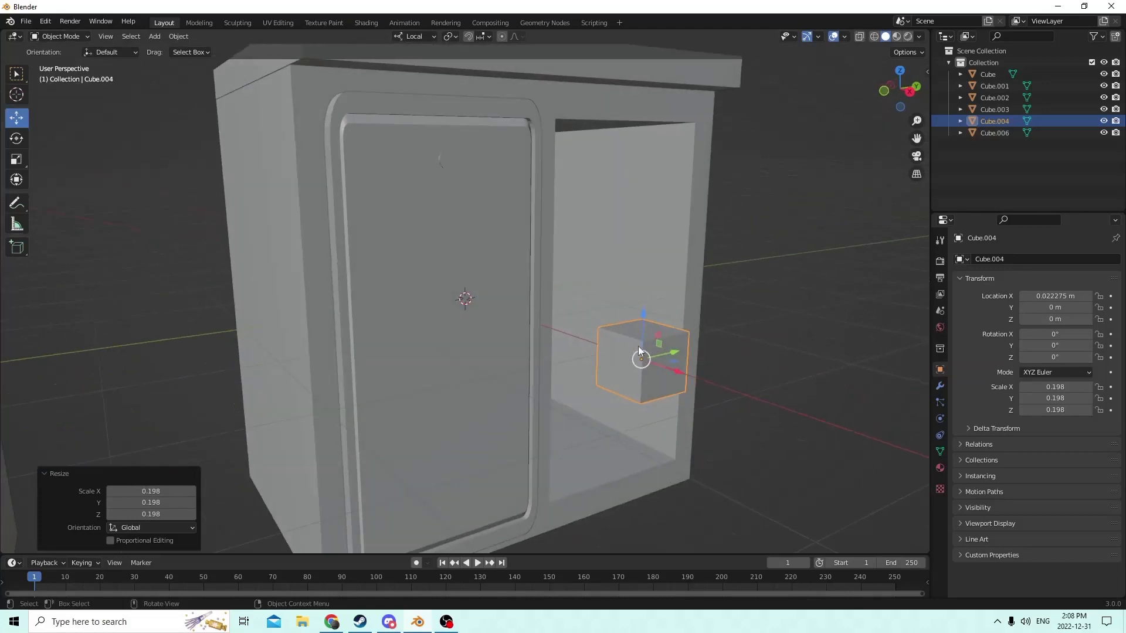
middle_click_drag(559, 251, 603, 264)
Edit the small cube's mesh and scale its side face towards the door panel to about 0.627 along local Z
key("Tab")
scroll(588, 269, "up", 2)
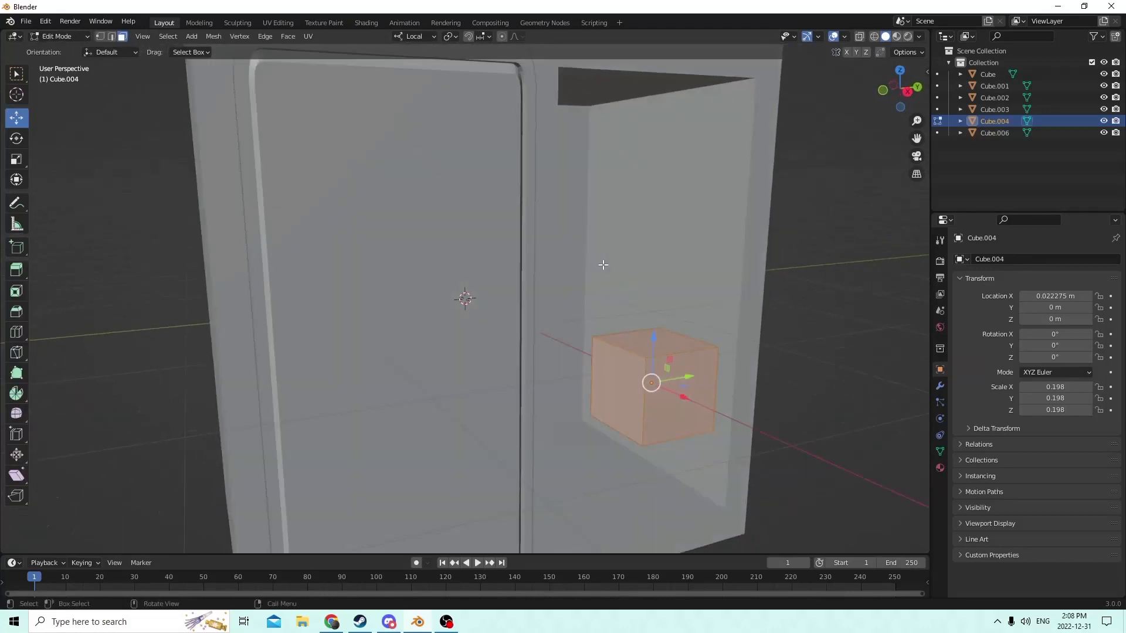
left_click(628, 350)
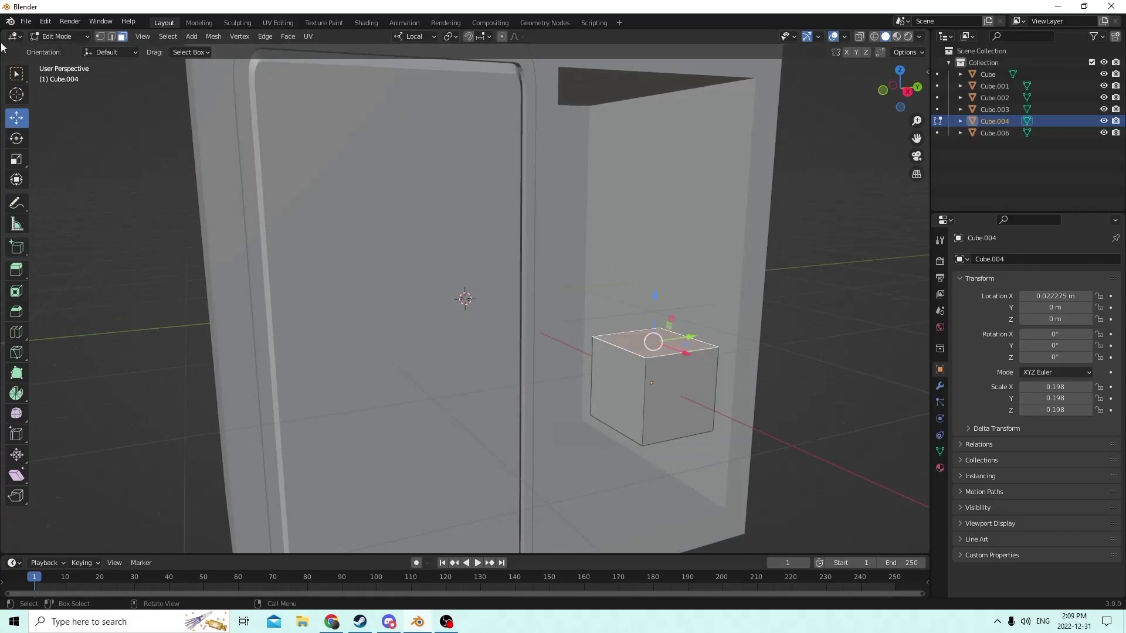
left_click(110, 37)
middle_click_drag(527, 216, 556, 244)
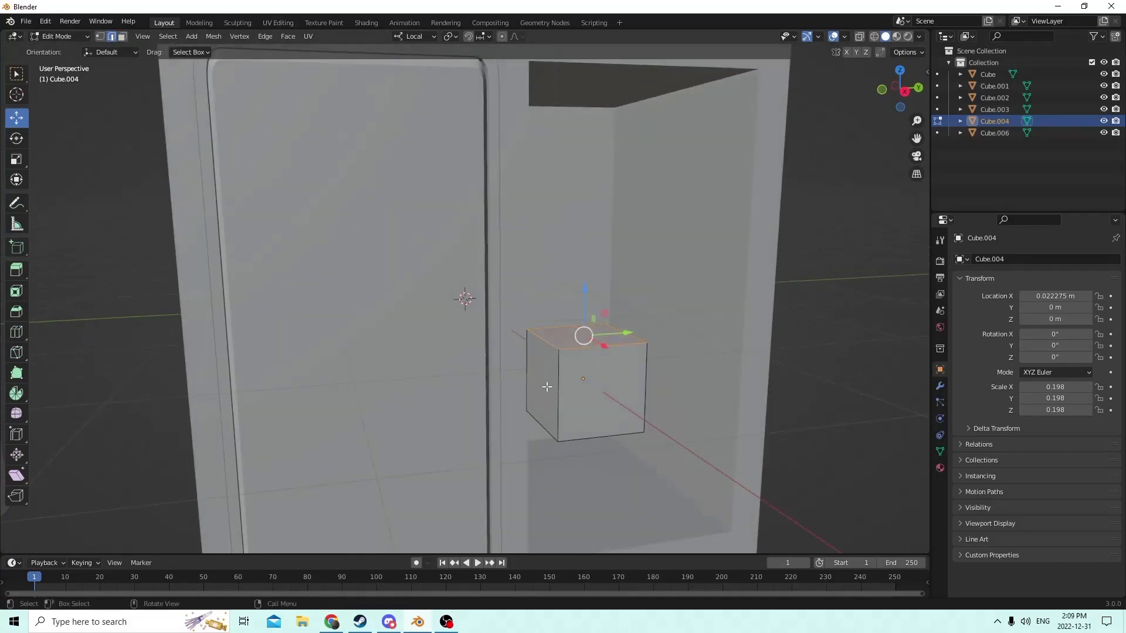
middle_click_drag(547, 387, 550, 321)
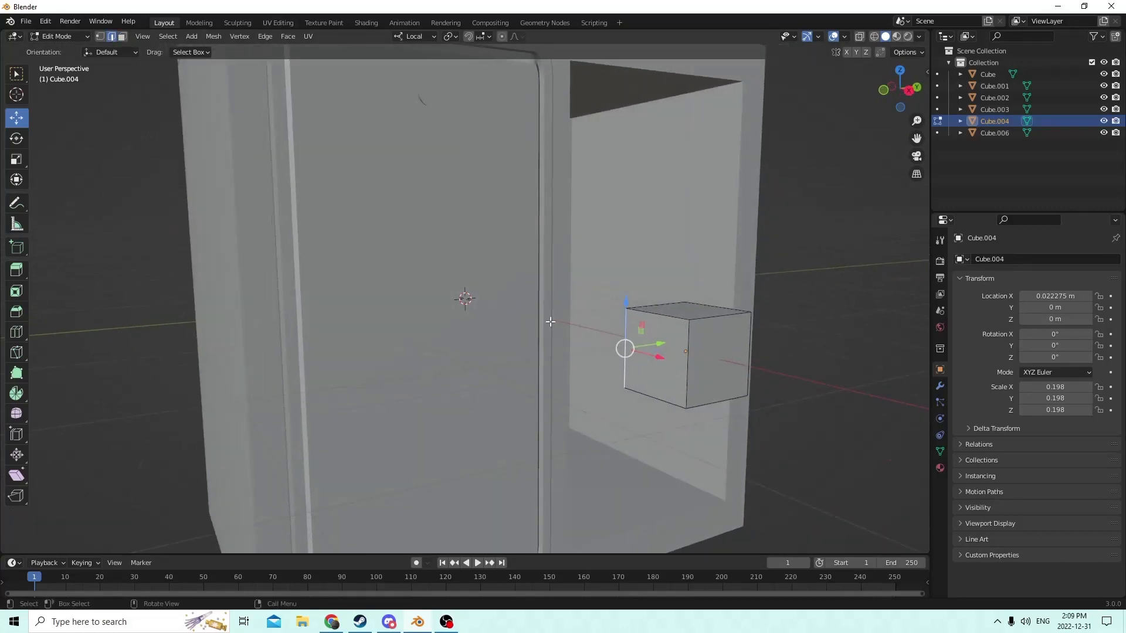
left_click(123, 38)
left_click(635, 349)
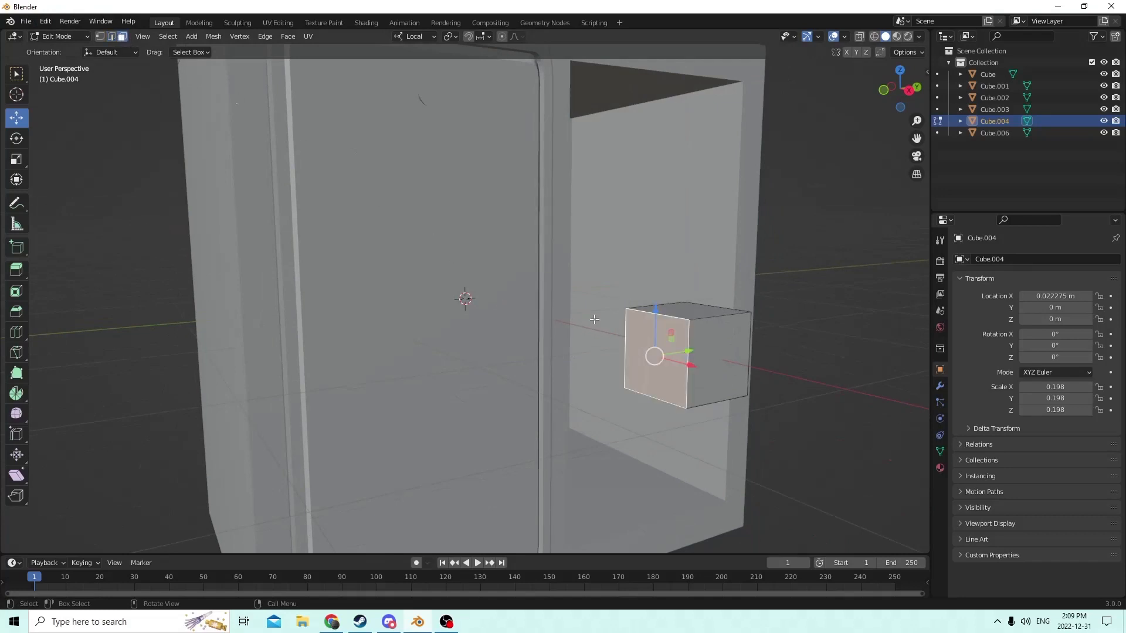
left_click(23, 160)
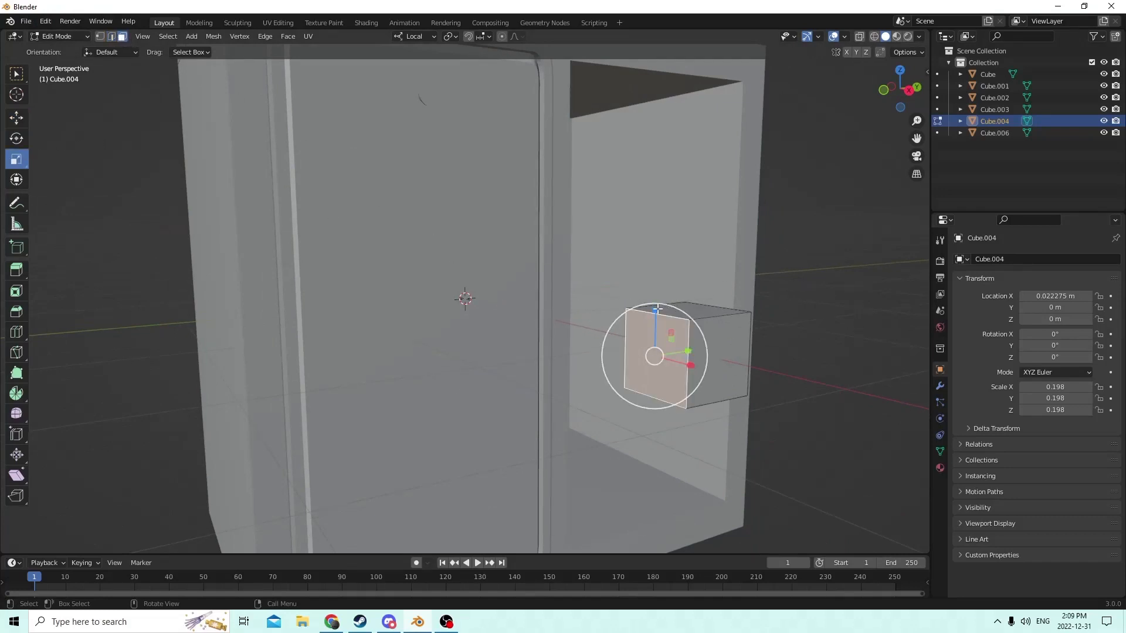
left_click_drag(655, 309, 654, 331)
middle_click_drag(654, 332, 664, 309)
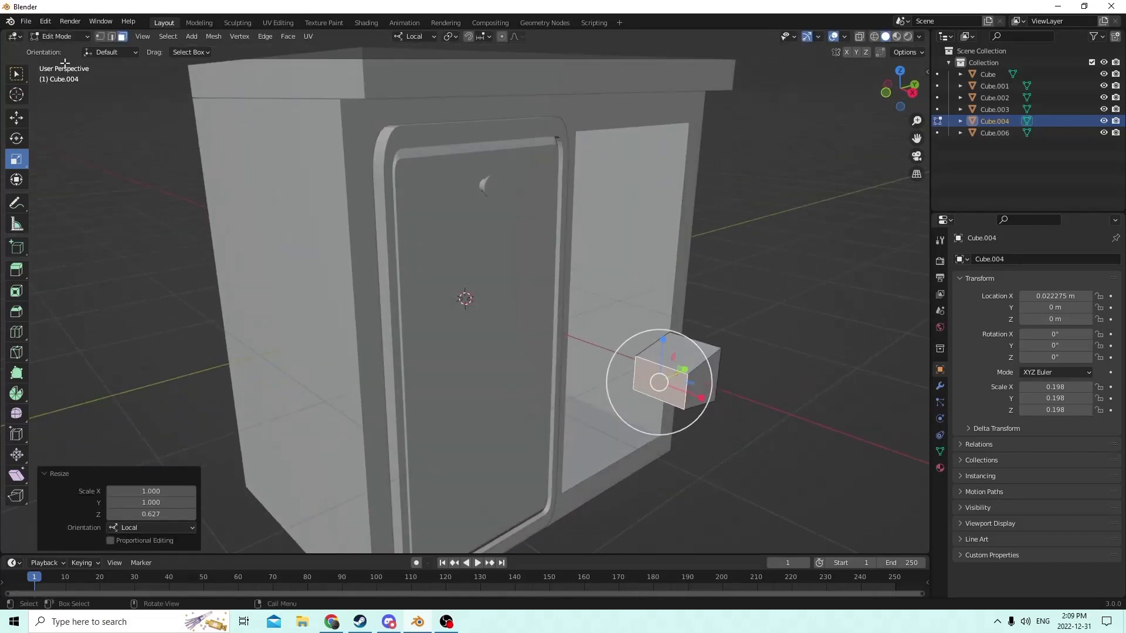
Bevel the upper and lower edges of the small cube's narrowed side by about 0.0042 m with 6 segments, returning to Object Mode
left_click(113, 36)
middle_click_drag(809, 293, 787, 279)
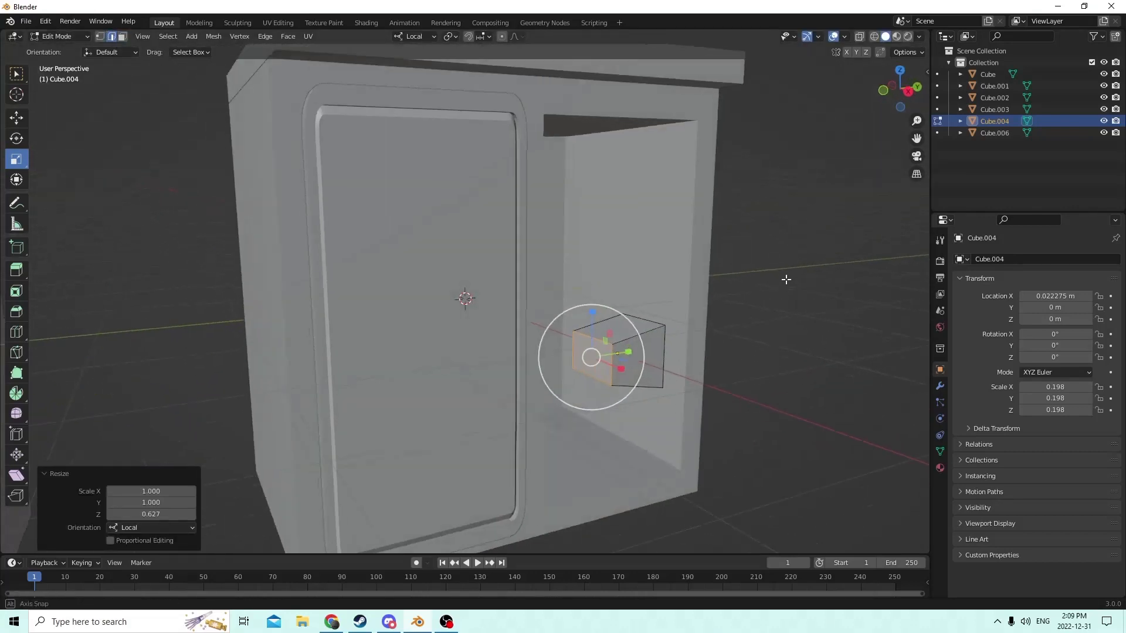
left_click(592, 339)
left_click(591, 370, "shift")
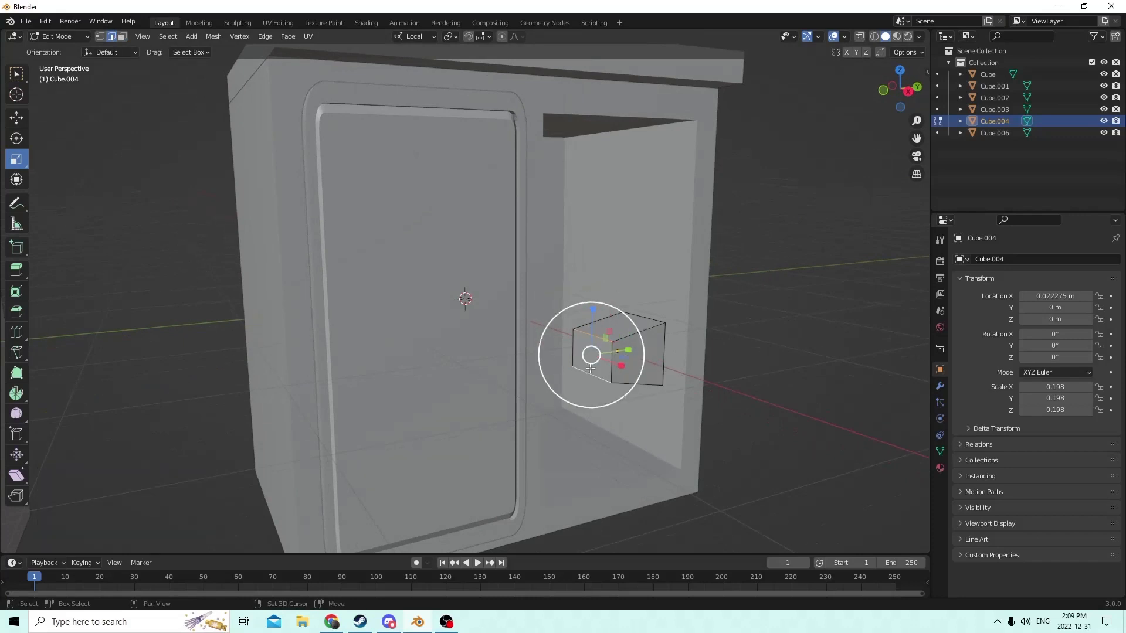
middle_click_drag(597, 367, 634, 356)
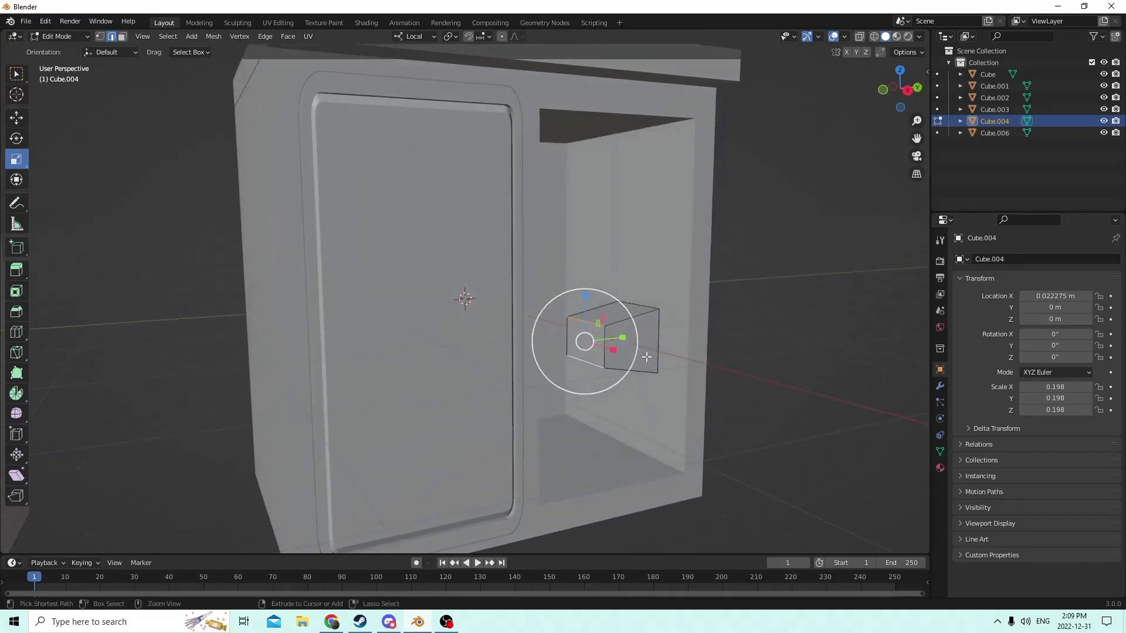
key("ctrl+b")
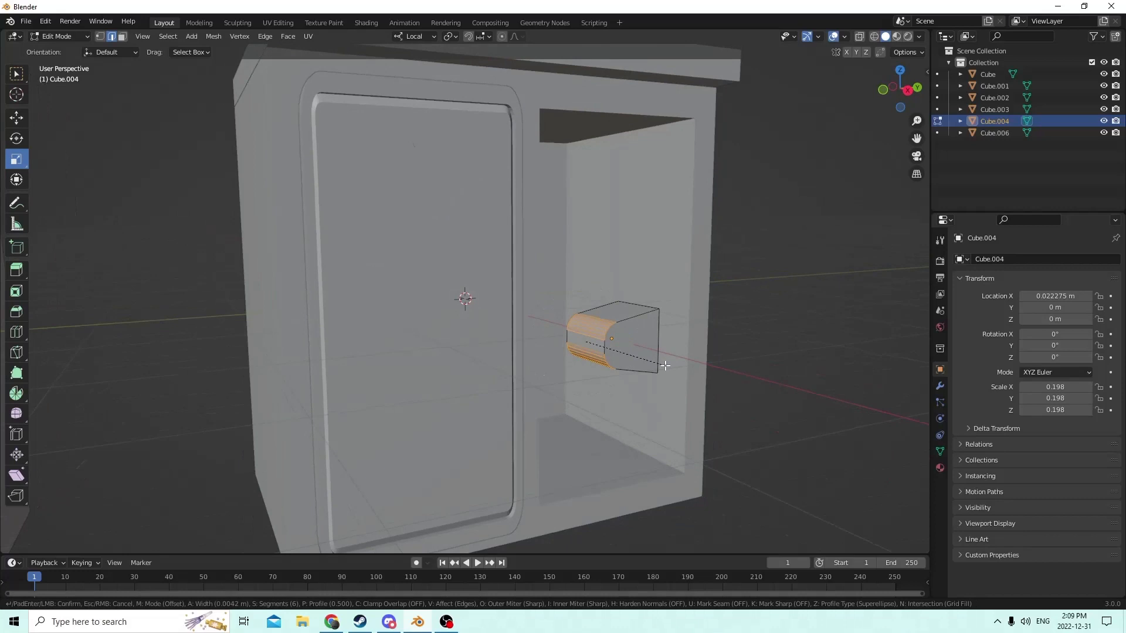
left_click(665, 366)
middle_click_drag(665, 366, 672, 346)
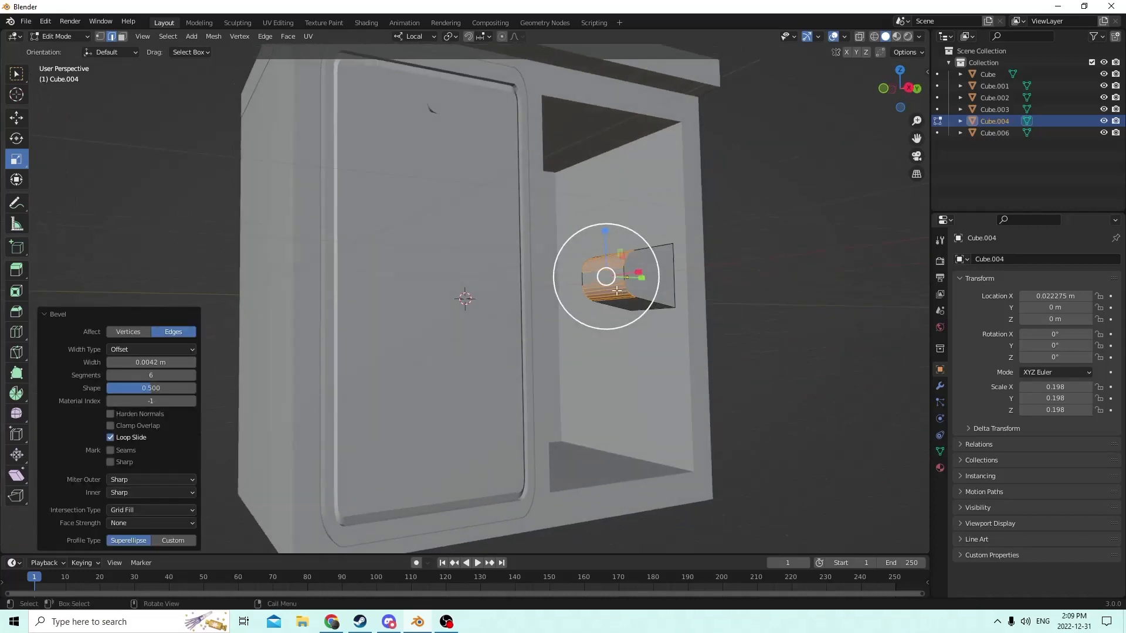
left_click(18, 113)
middle_click_drag(351, 262, 367, 262)
middle_click_drag(478, 305, 485, 311)
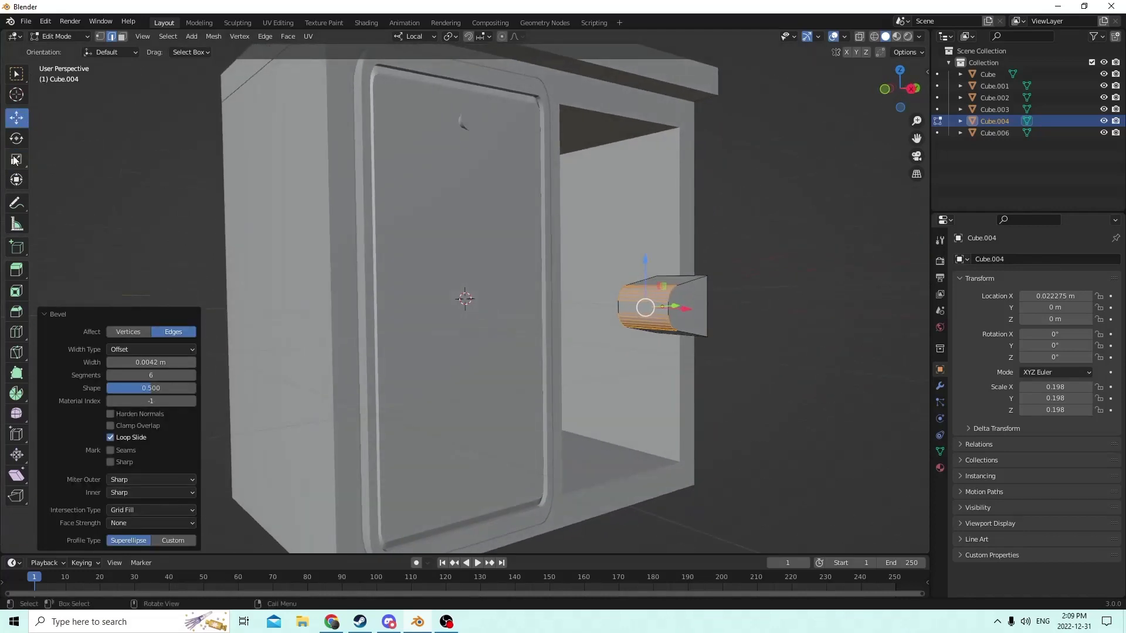
middle_click_drag(641, 302, 697, 328)
key("Tab")
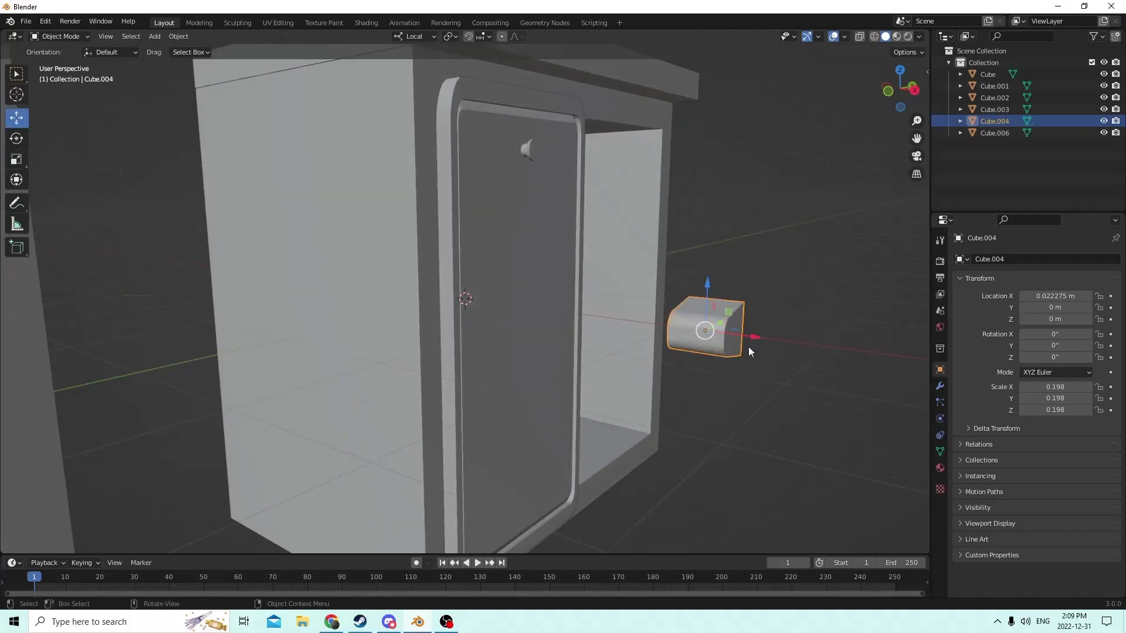
Flatten the beveled cube into a thin plate by scaling it to about 0.104 along its local X axis
left_click(16, 160)
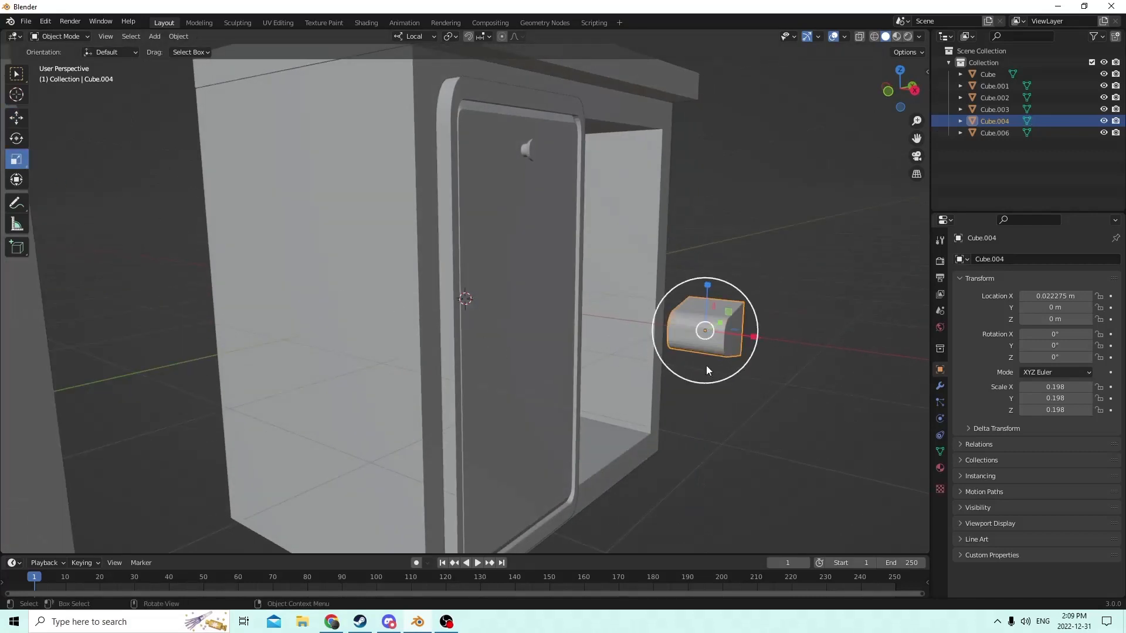
left_click_drag(758, 336, 708, 327)
middle_click_drag(709, 327, 580, 280)
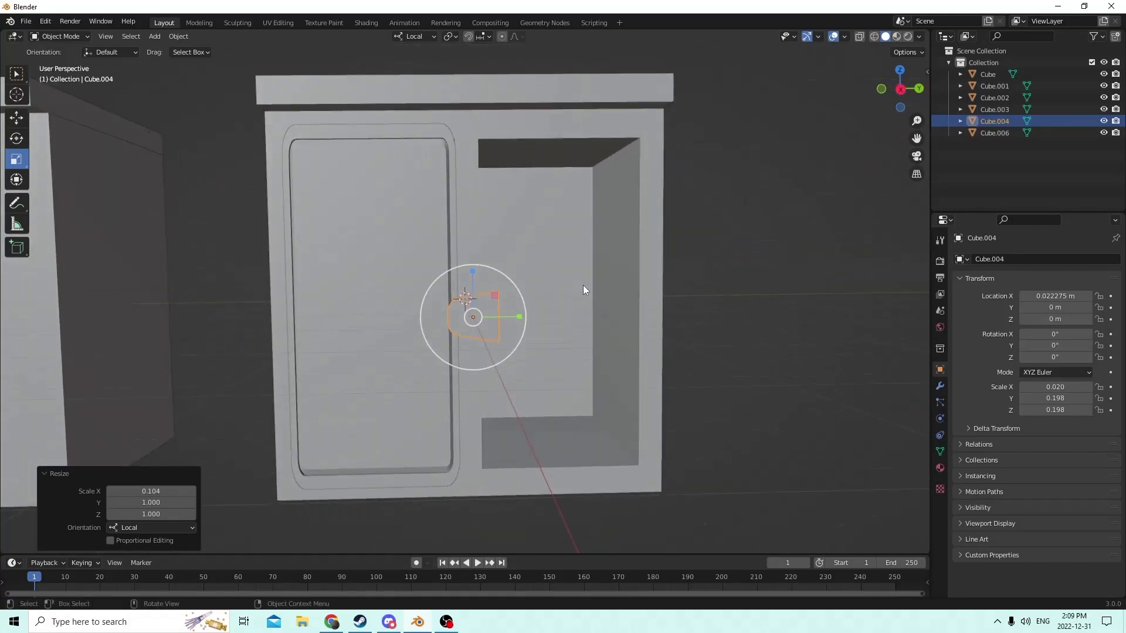
Add a cylinder mesh and move it about 0.018457 m along local X, out in front of the cabinet
key("shift+a")
mouse_move(589, 287)
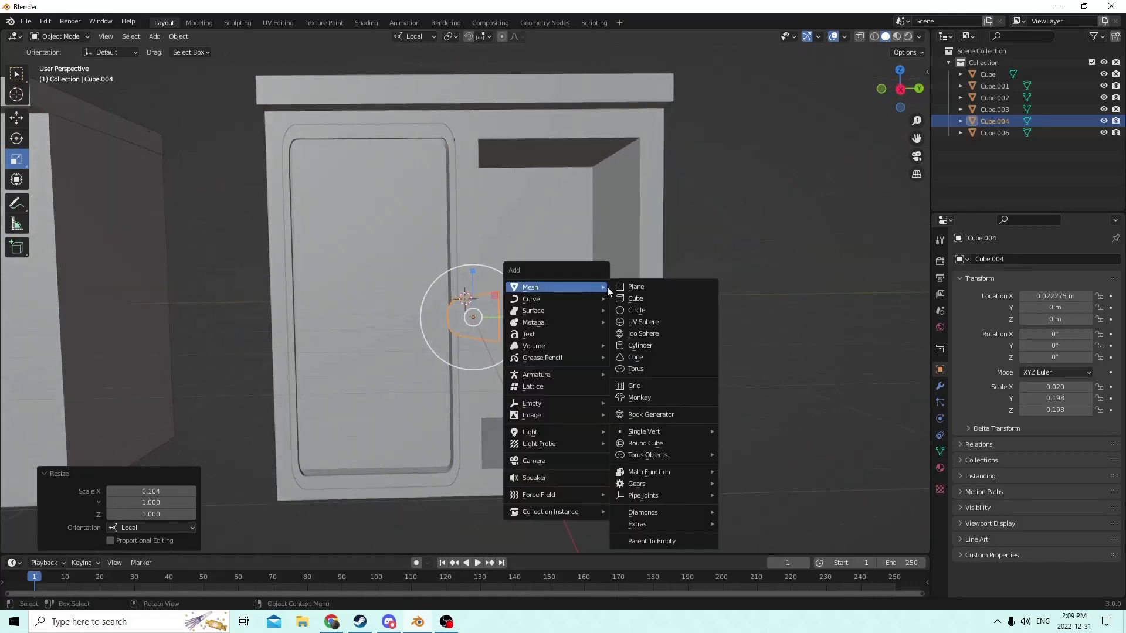
left_click(634, 344)
middle_click_drag(549, 292, 639, 337)
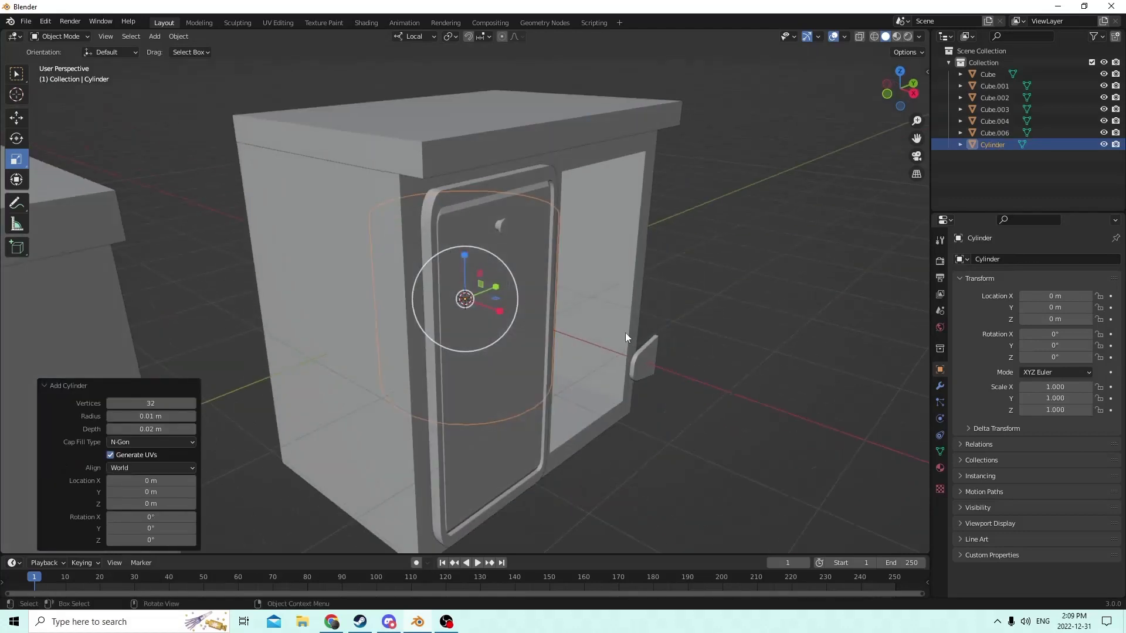
left_click(16, 118)
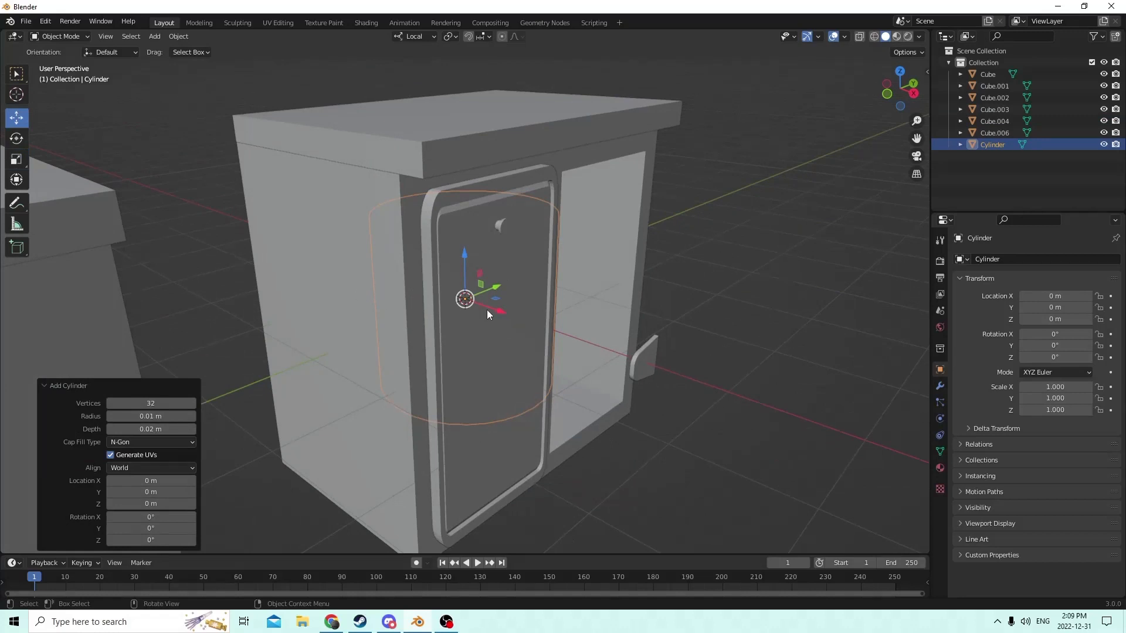
left_click_drag(487, 310, 639, 362)
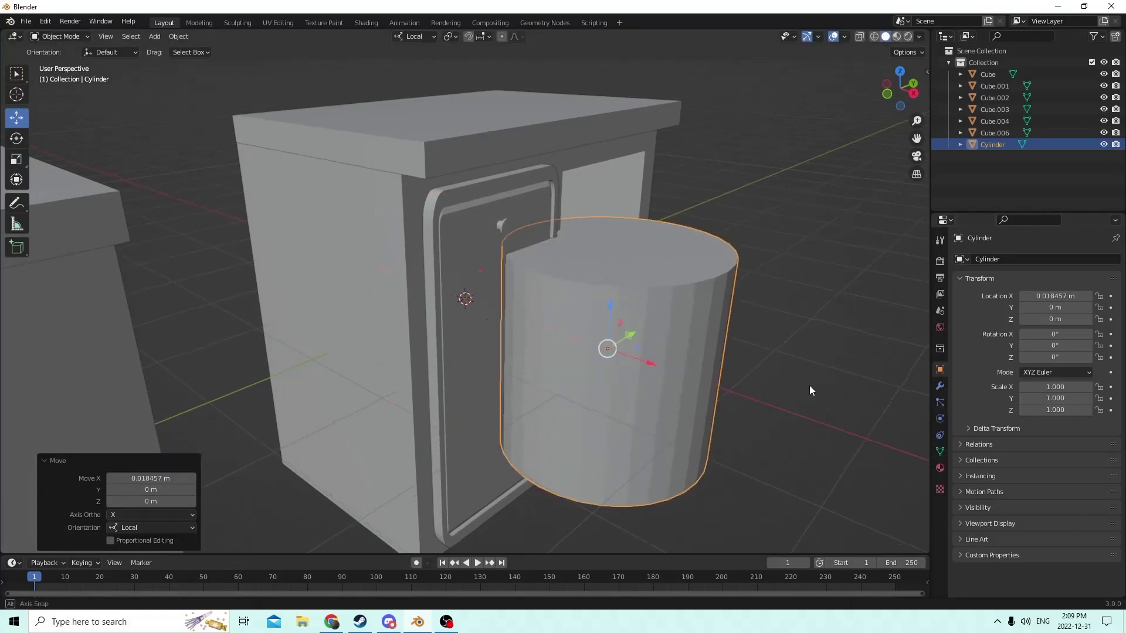
Shrink the cylinder uniformly to a scale of about 0.034 and place it beside the plate's rounded end, near Y -0.002307 m
key("s")
left_click(640, 373)
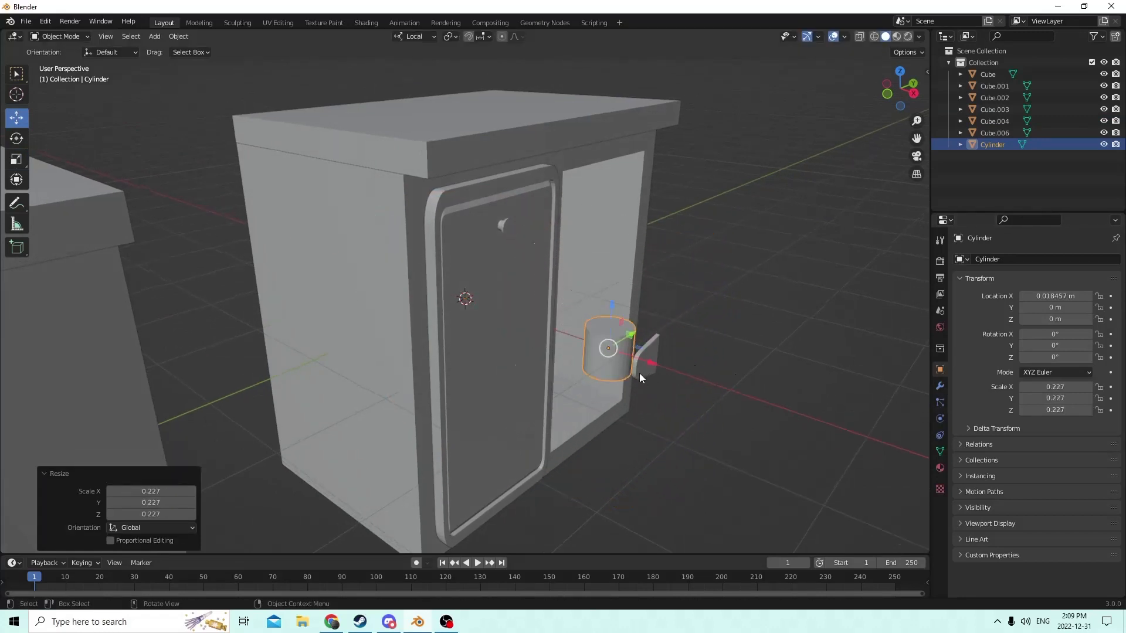
middle_click_drag(640, 373, 547, 372)
mouse_move(527, 403)
left_mouse_down()
mouse_move(542, 428)
mouse_move(546, 397)
left_mouse_up()
key("s")
left_click(571, 413)
key("s")
left_click(599, 403)
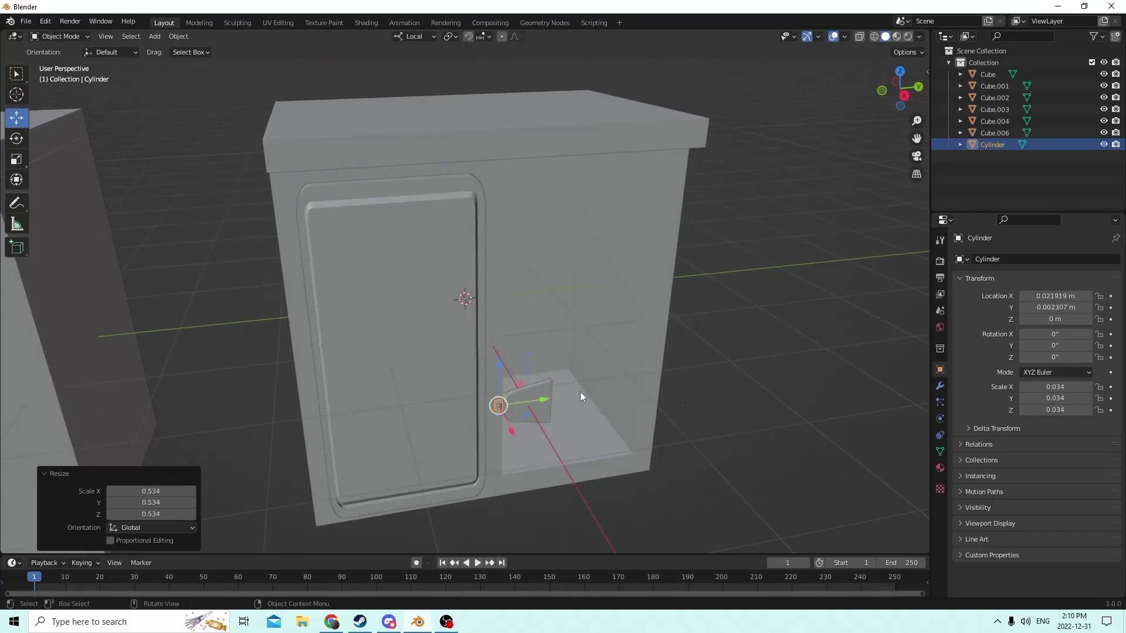
Nudge the tiny cylinder against the plate's rounded edge, to about X 0.022308 m and Y -0.002235 m
scroll(575, 352, "up", 2)
middle_click_drag(574, 334, 610, 329)
scroll(629, 318, "up", 1)
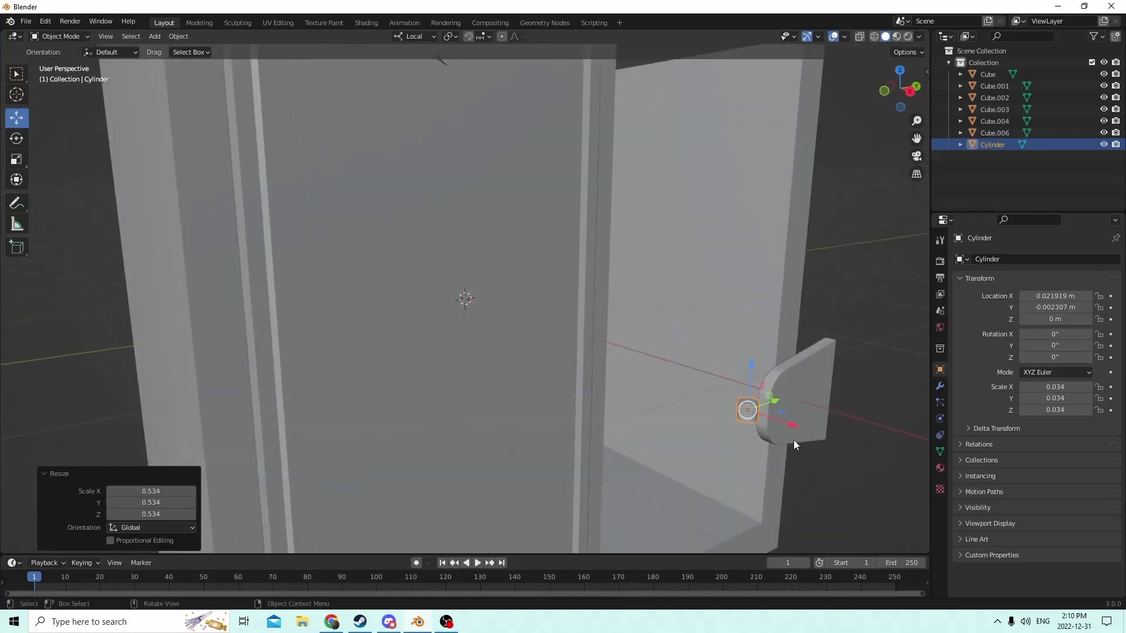
left_click_drag(792, 432, 798, 428)
middle_click_drag(798, 428, 642, 378)
left_click_drag(545, 382, 552, 386)
right_click(553, 382)
mouse_move(552, 386)
middle_mouse_down()
mouse_move(527, 389)
mouse_move(547, 412)
mouse_move(555, 397)
middle_mouse_up()
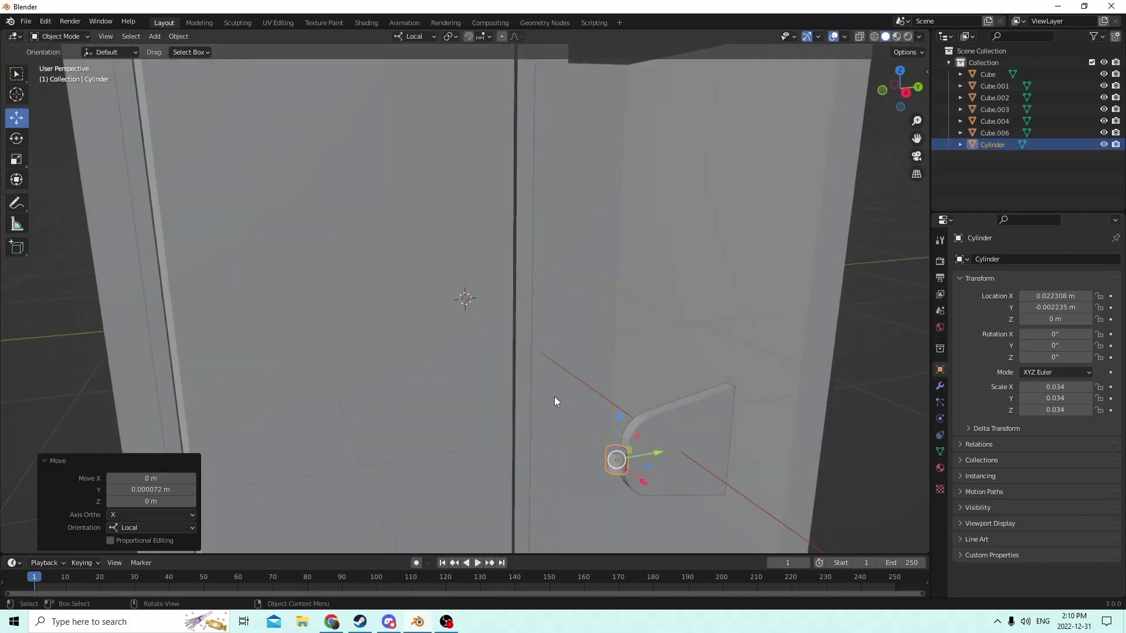
Stretch the cylinder into a tall pin by scaling it about 4.158 times along its local Z axis
left_click(21, 158)
middle_click_drag(617, 241, 667, 240)
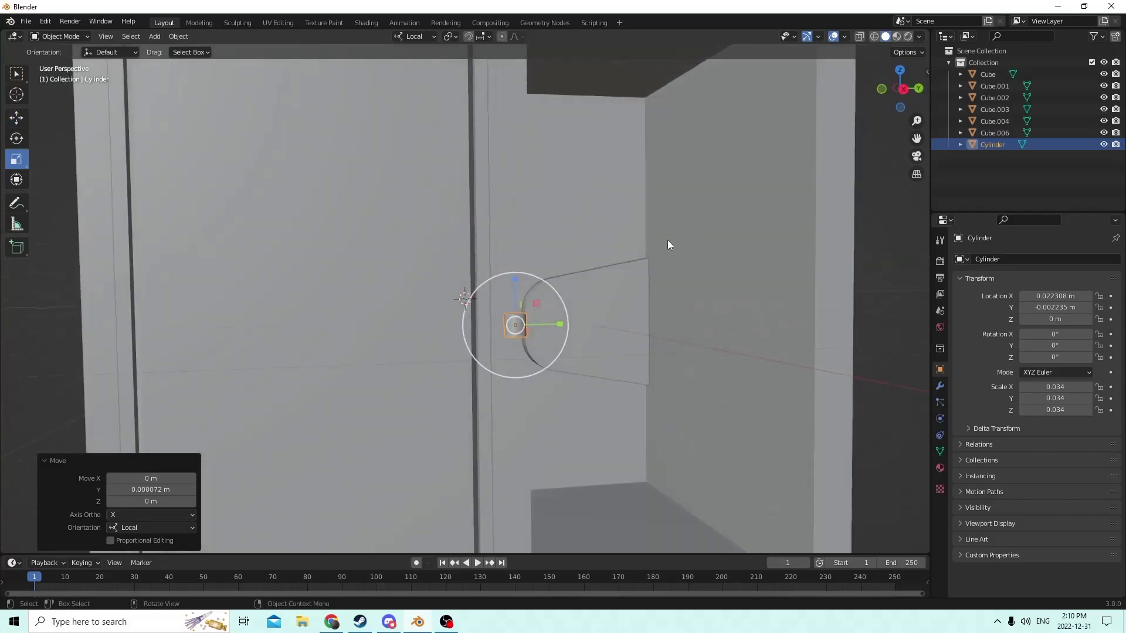
left_click_drag(517, 282, 505, 111)
middle_click_drag(505, 111, 573, 181)
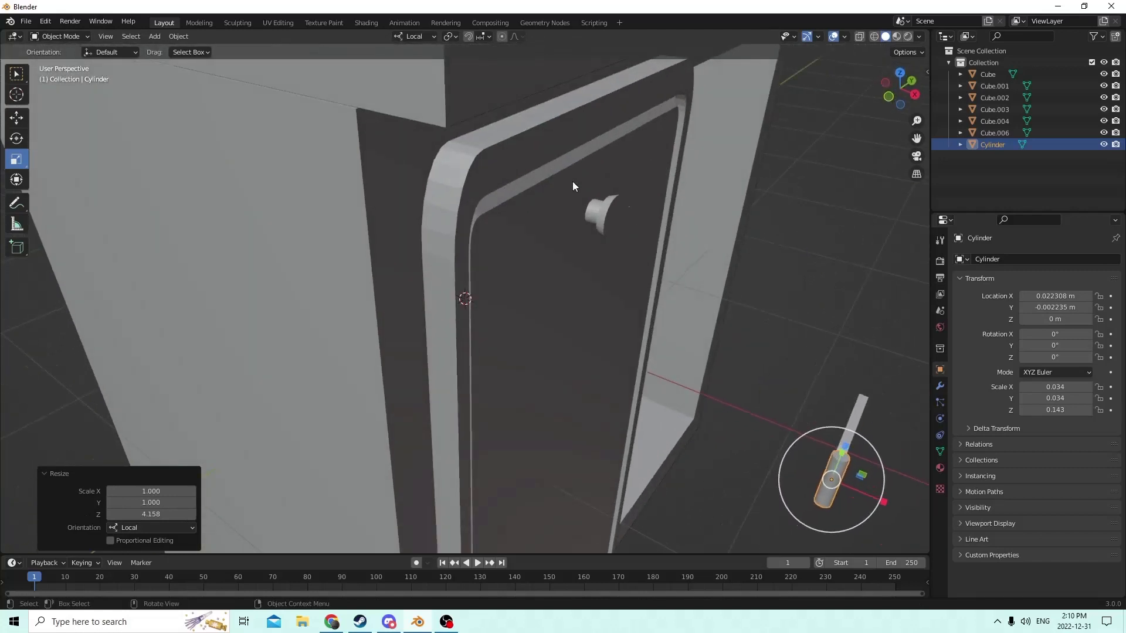
Shift the pin cylinder about -0.000041 m along local X to line it up with the plate
left_click(17, 117)
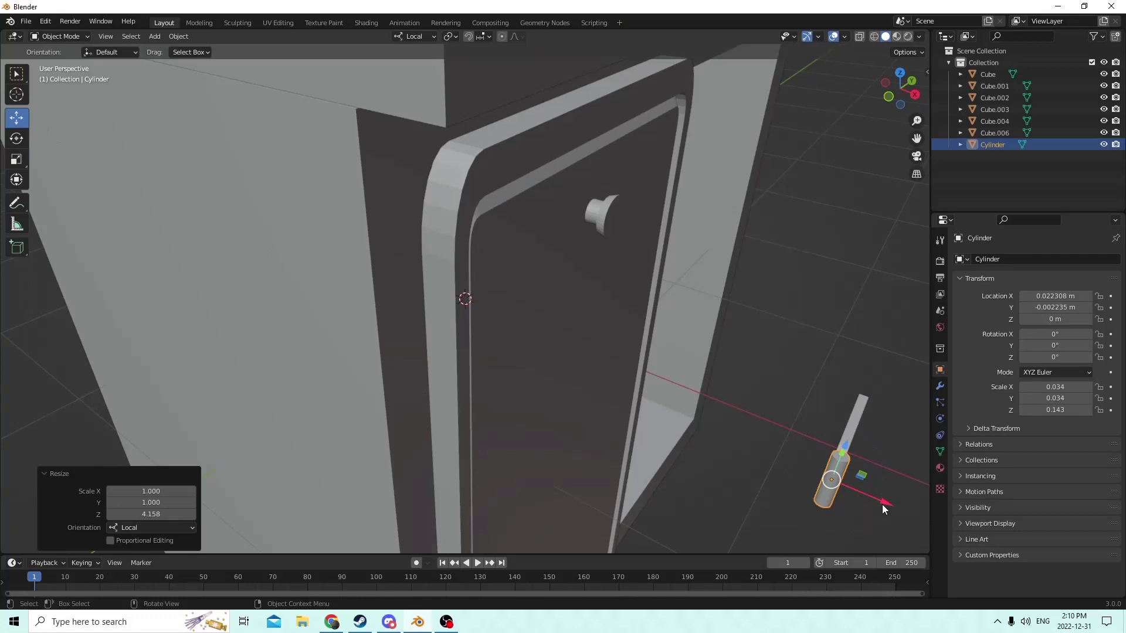
left_click_drag(882, 505, 853, 485)
middle_click_drag(853, 485, 782, 449)
scroll(782, 448, "down", 2)
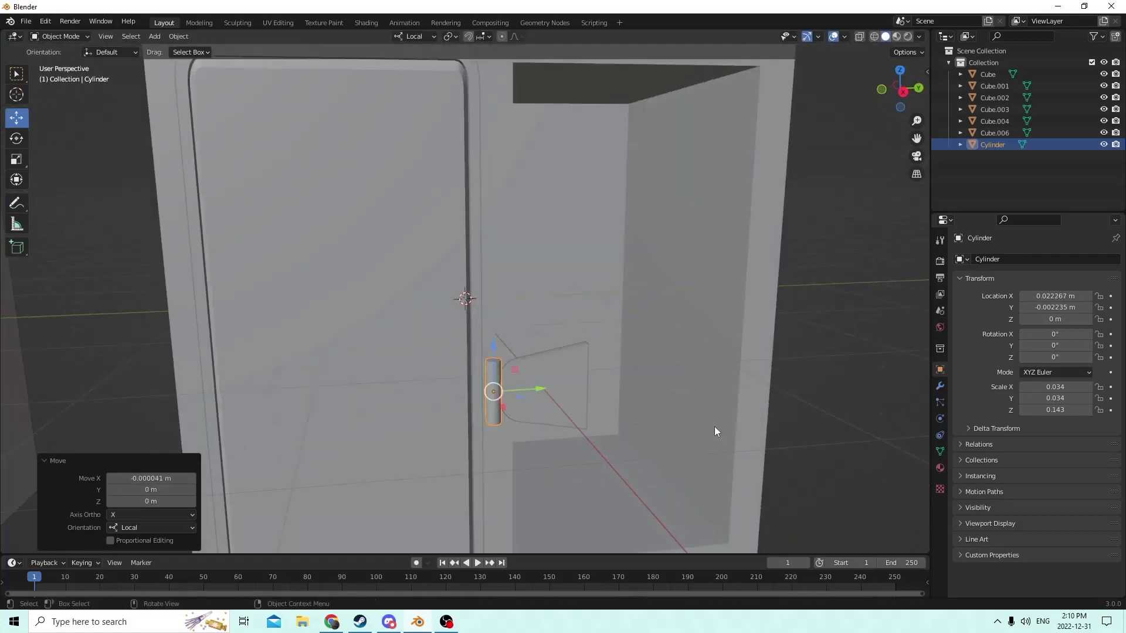
Duplicate the pin cylinder and move the copy about 0.003425 m along local Y, over the plate
scroll(714, 427, "up", 2)
middle_click_drag(670, 344, 667, 347)
key("shift+d")
right_click(706, 336)
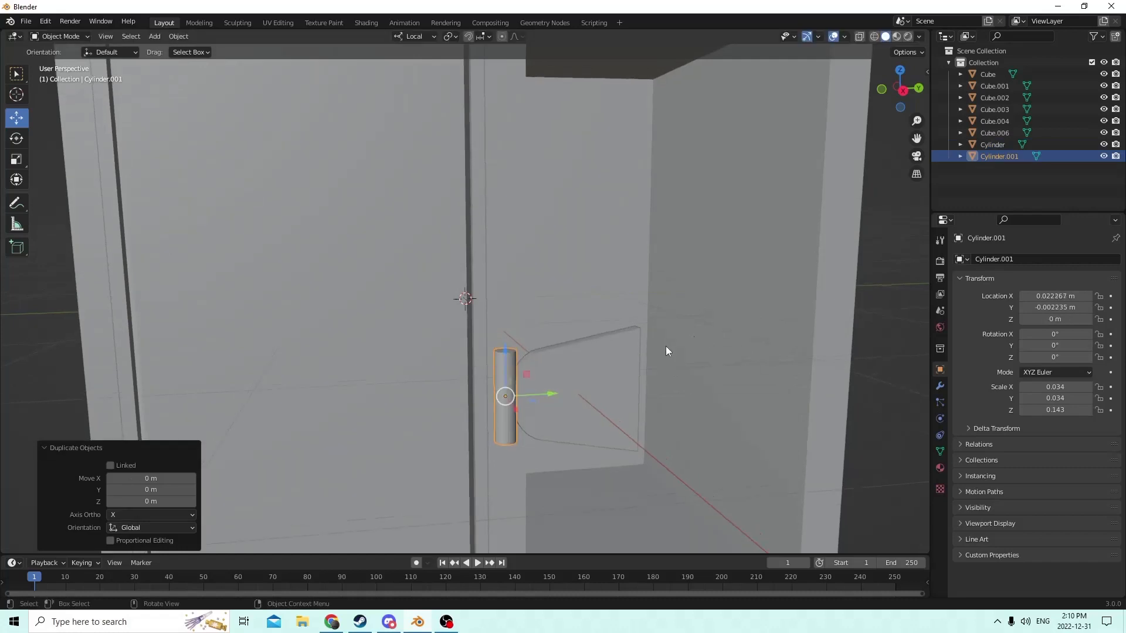
left_click_drag(548, 395, 672, 383)
right_click(672, 383)
left_click_drag(551, 392, 663, 396)
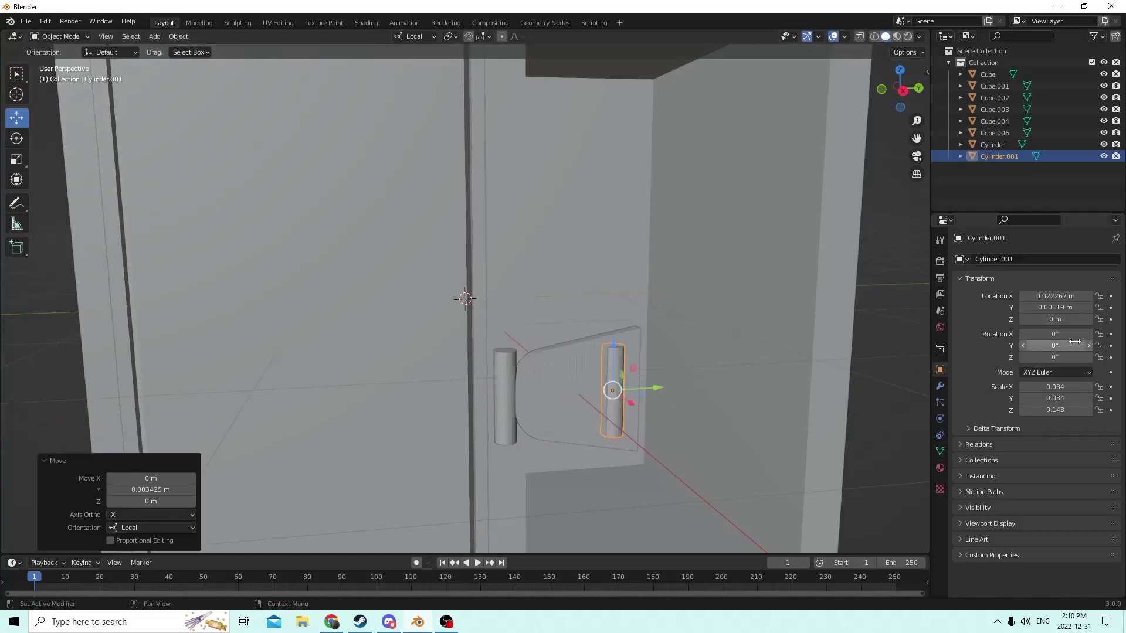
Set the duplicated cylinder's Y rotation to 90° so it points out through the plate
left_click(1059, 347)
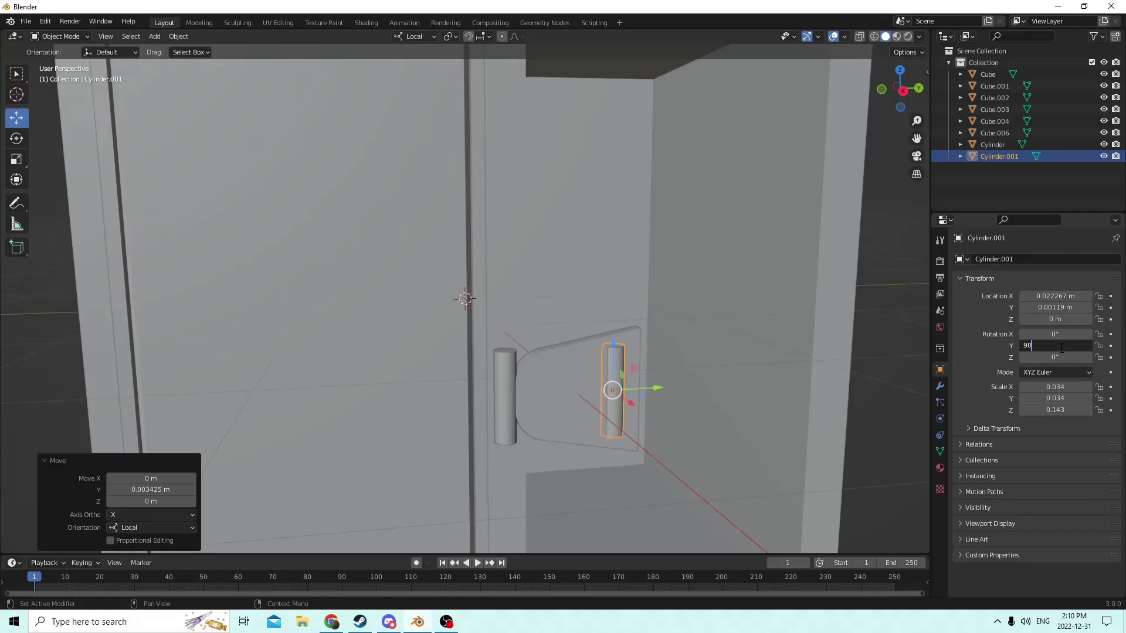
key("Return")
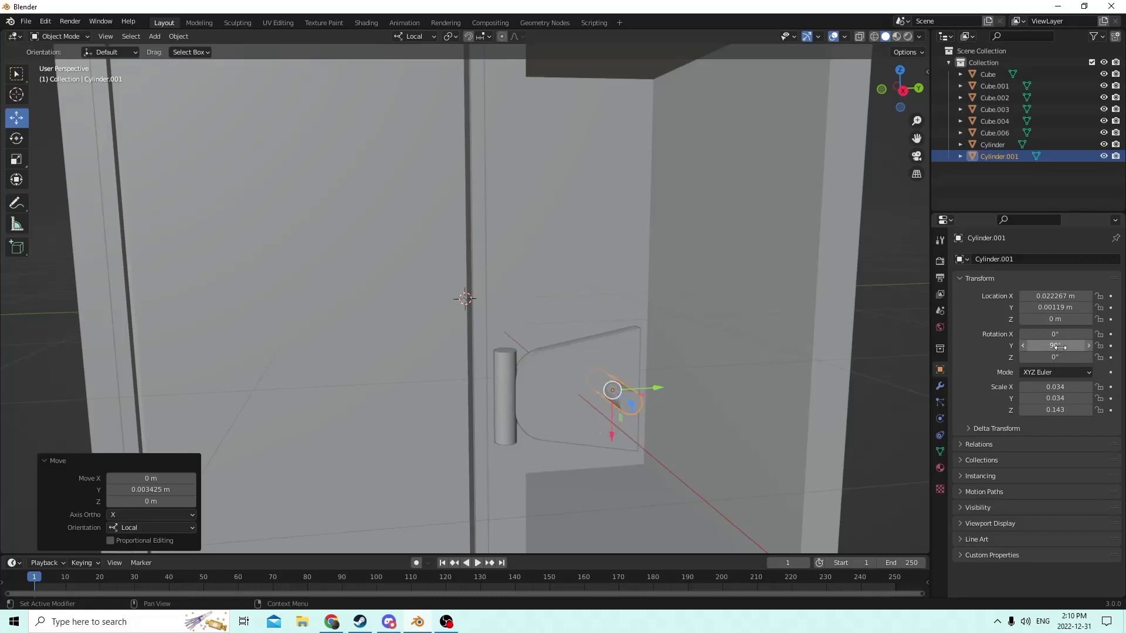
middle_click_drag(825, 310, 823, 307)
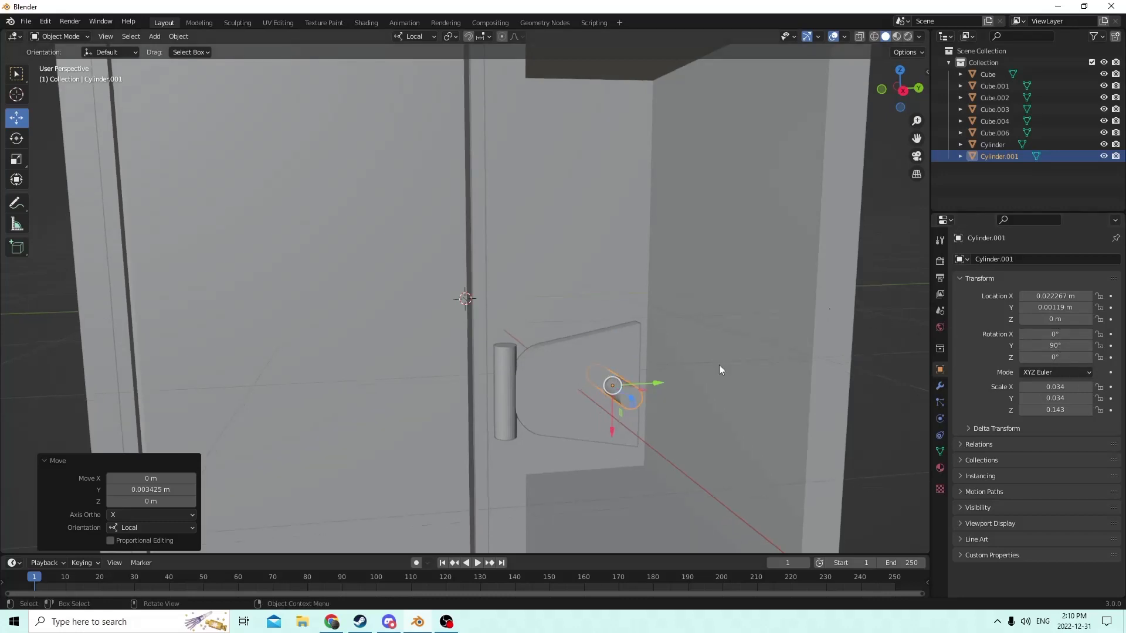
Position the rotated cylinder at the plate's upper corner beside the pin, at about X 0.022315, Y -0.000958 and Z 0.000588 m
left_click_drag(659, 385, 573, 364)
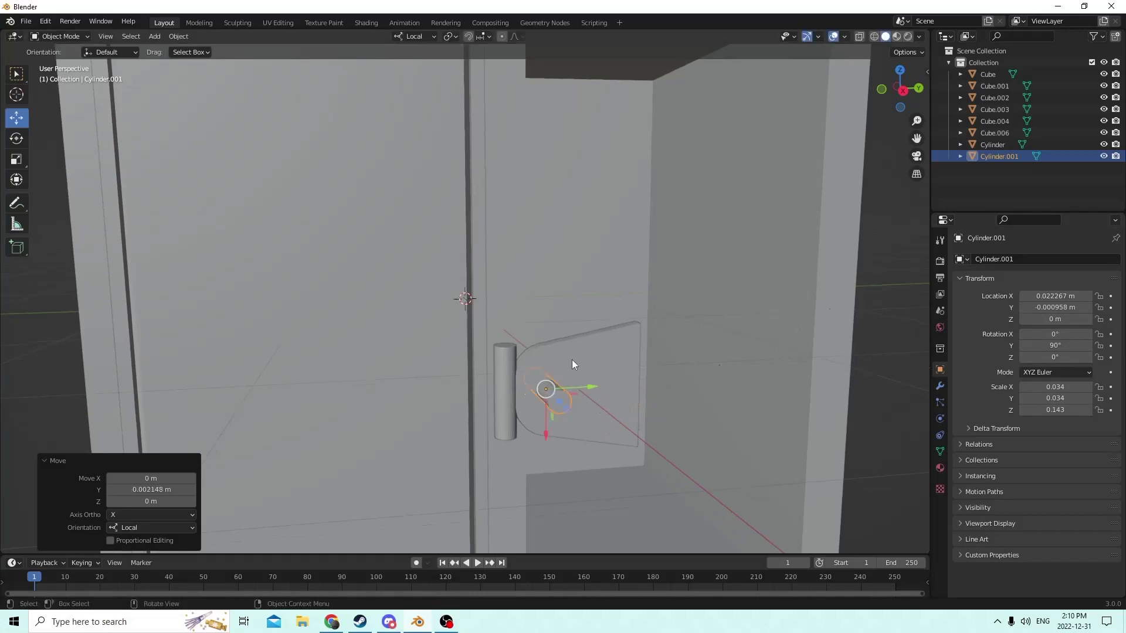
left_click_drag(544, 431, 555, 414)
middle_click_drag(555, 414, 645, 407)
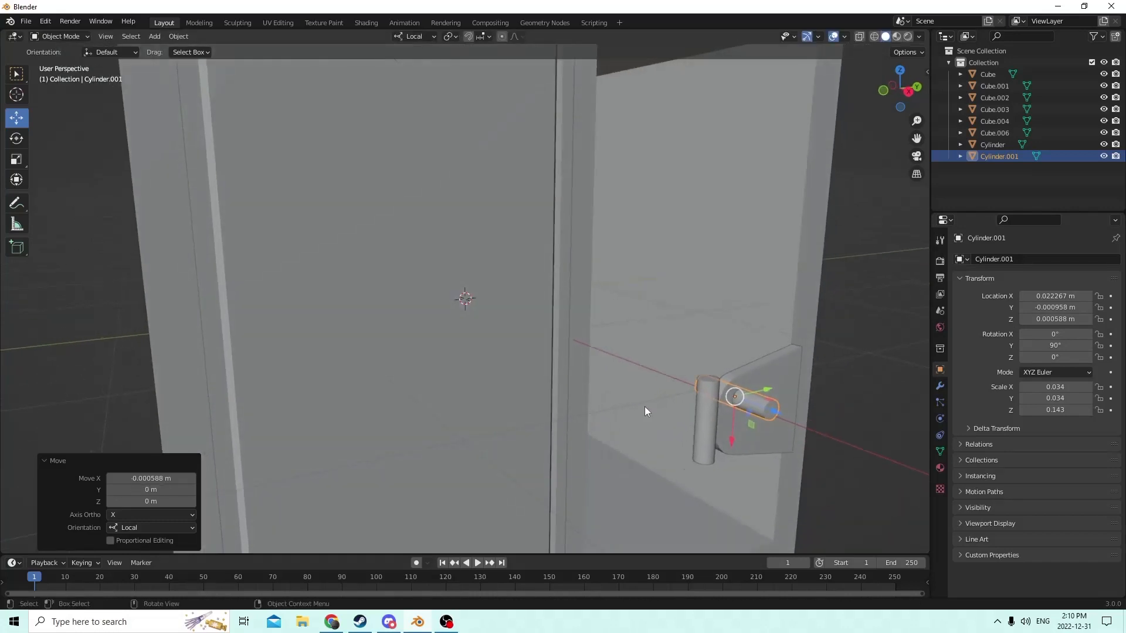
key("g")
key("z")
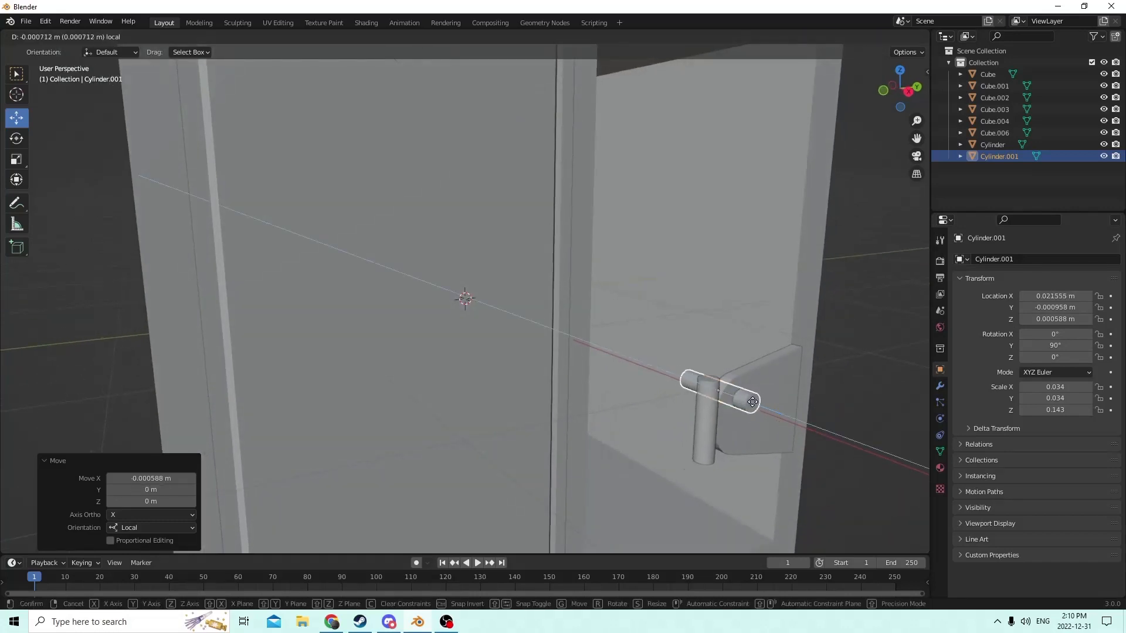
left_click(767, 407)
Shorten the rotated cylinder to about 0.142 along local Z and move it about 0.000221 m outward on that axis
left_click(17, 159)
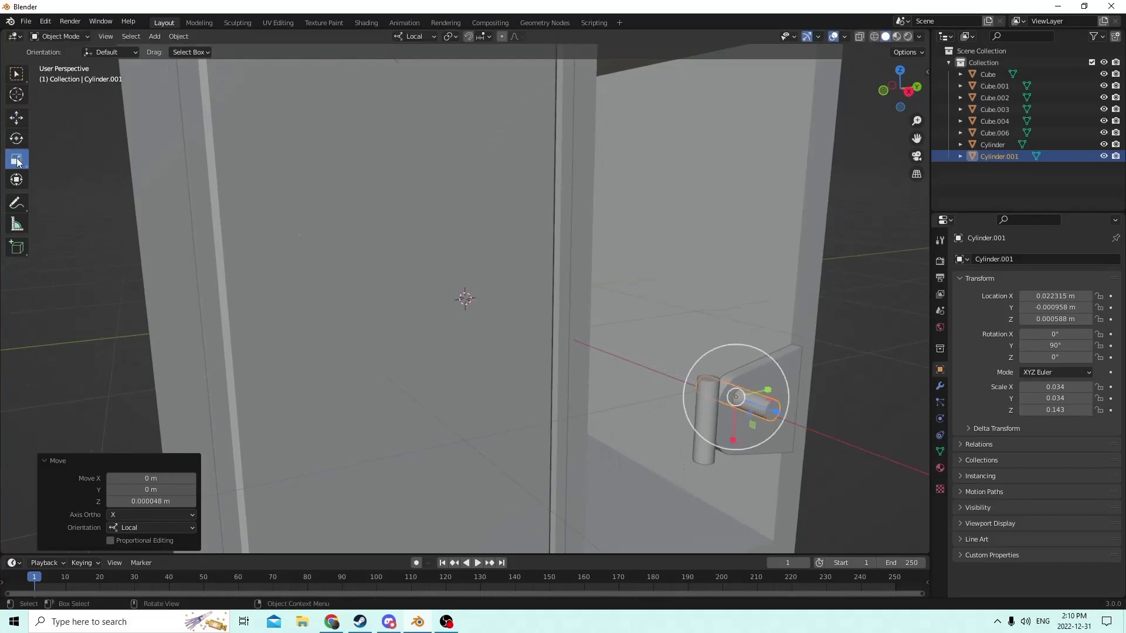
left_click_drag(779, 407, 738, 398)
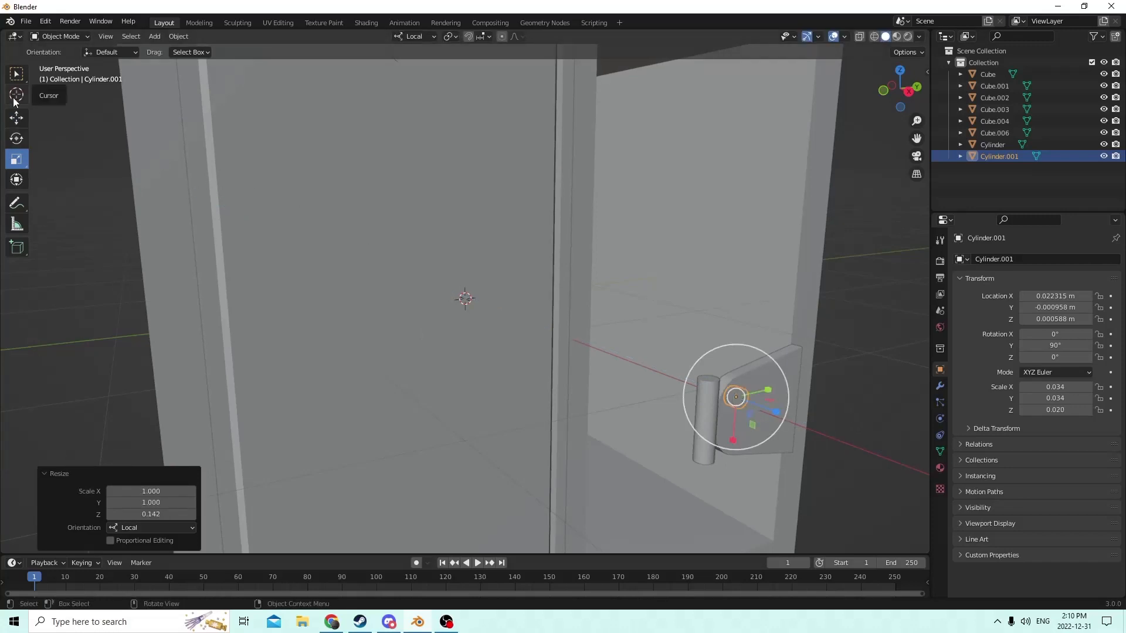
left_click(16, 118)
scroll(523, 329, "up", 2)
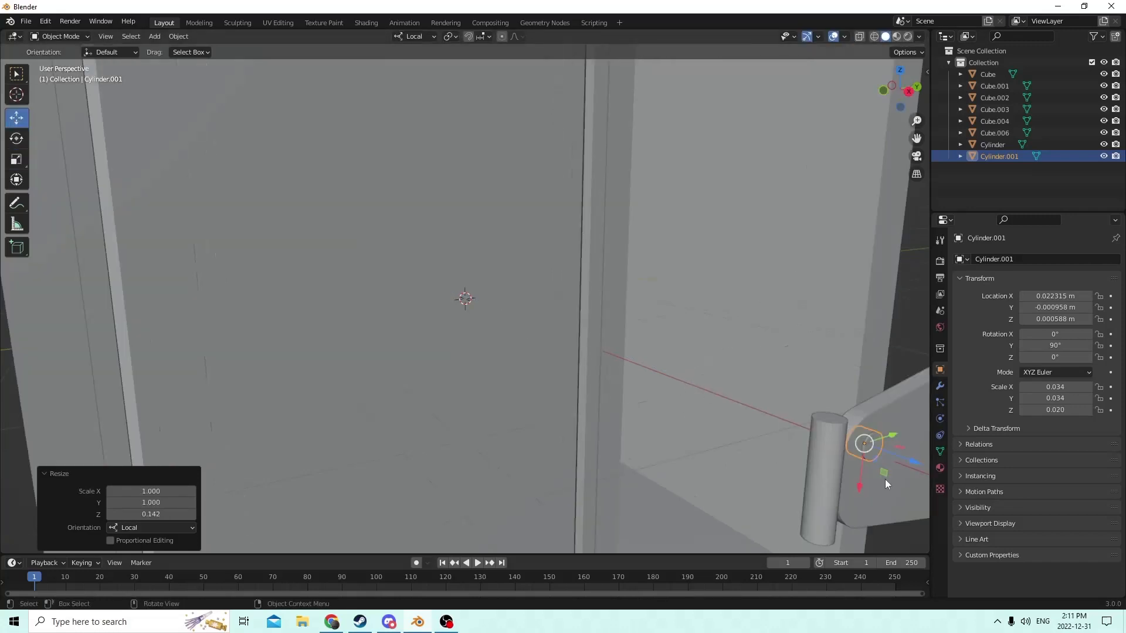
left_click_drag(916, 464, 931, 470)
middle_click_drag(819, 418, 722, 396)
middle_click_drag(601, 336, 649, 361)
scroll(718, 392, "down", 2)
scroll(715, 387, "up", 2)
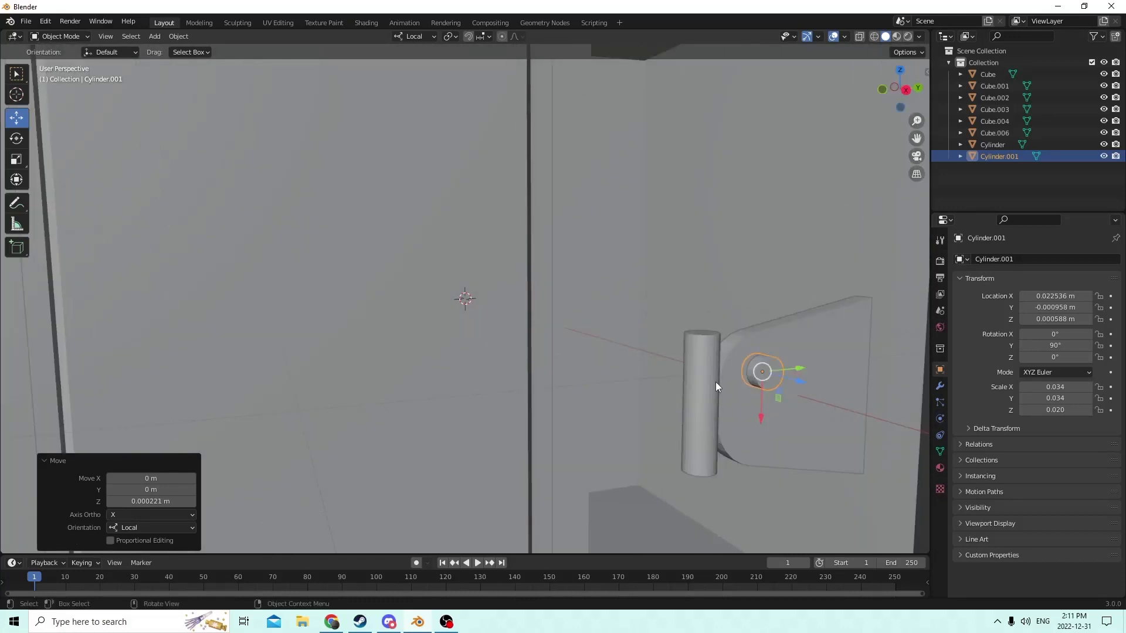
Duplicate the short cylinder on the hinge plate and move the copy about 0.000252 m outward along its local Z
key("shift+d")
right_click(757, 384)
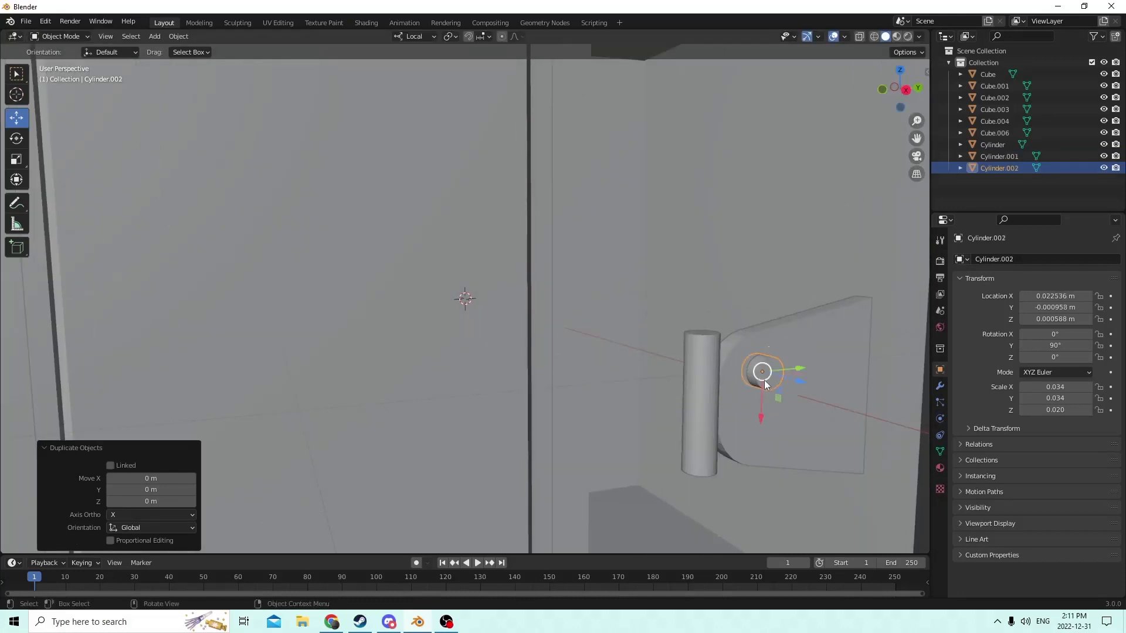
mouse_move(756, 384)
middle_mouse_down()
mouse_move(738, 389)
mouse_move(755, 395)
middle_mouse_up()
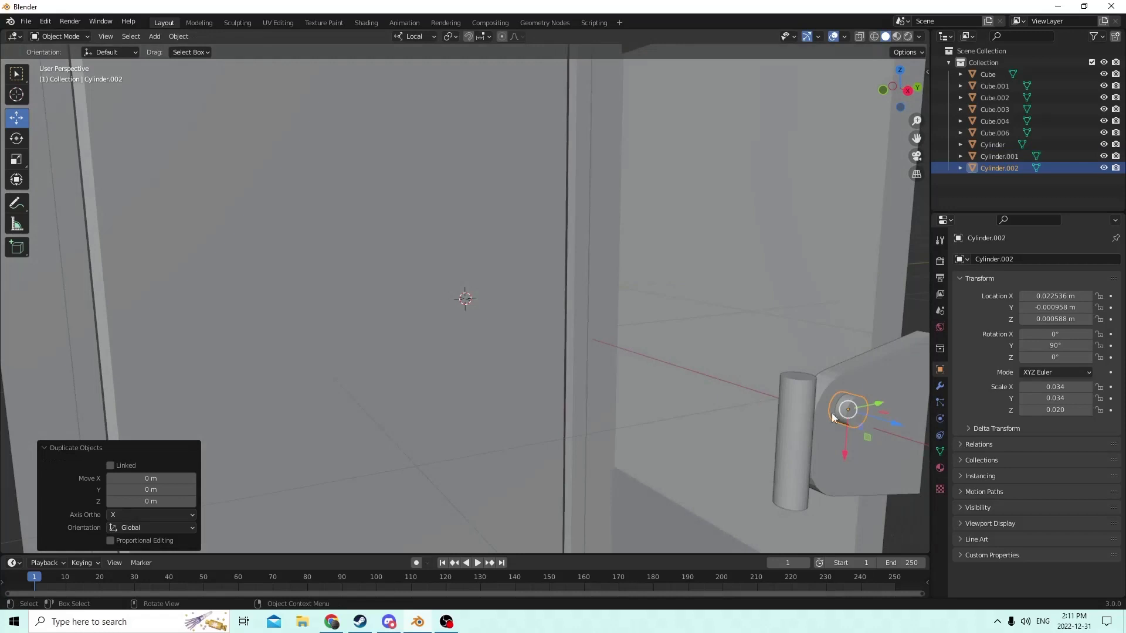
key("g")
key("z")
key("z")
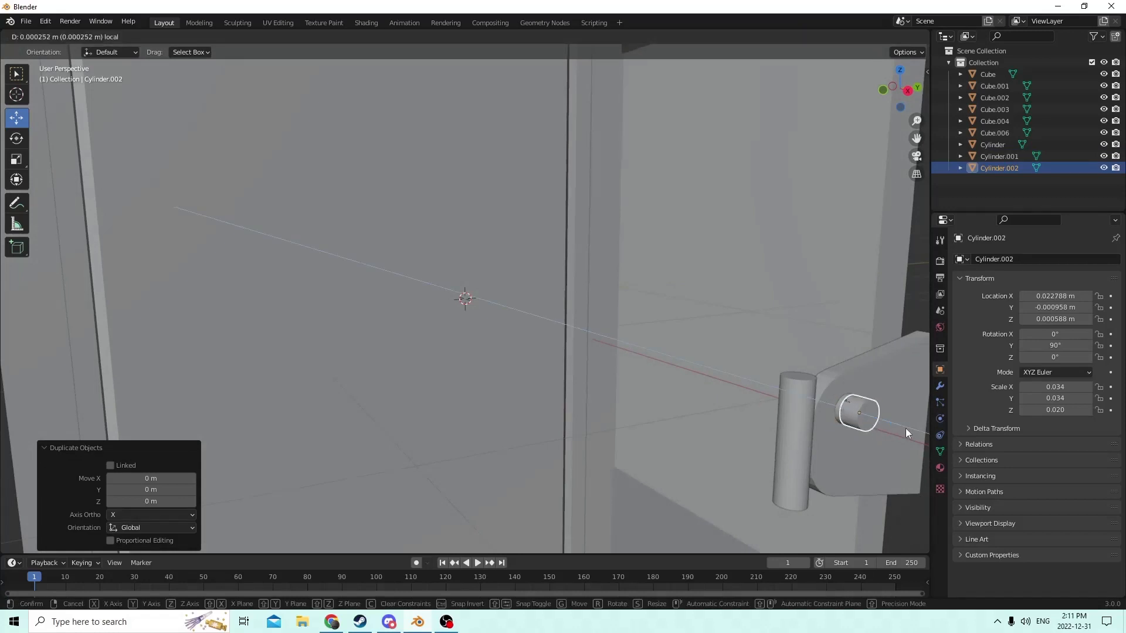
left_click(906, 428)
middle_click_drag(905, 428, 833, 413)
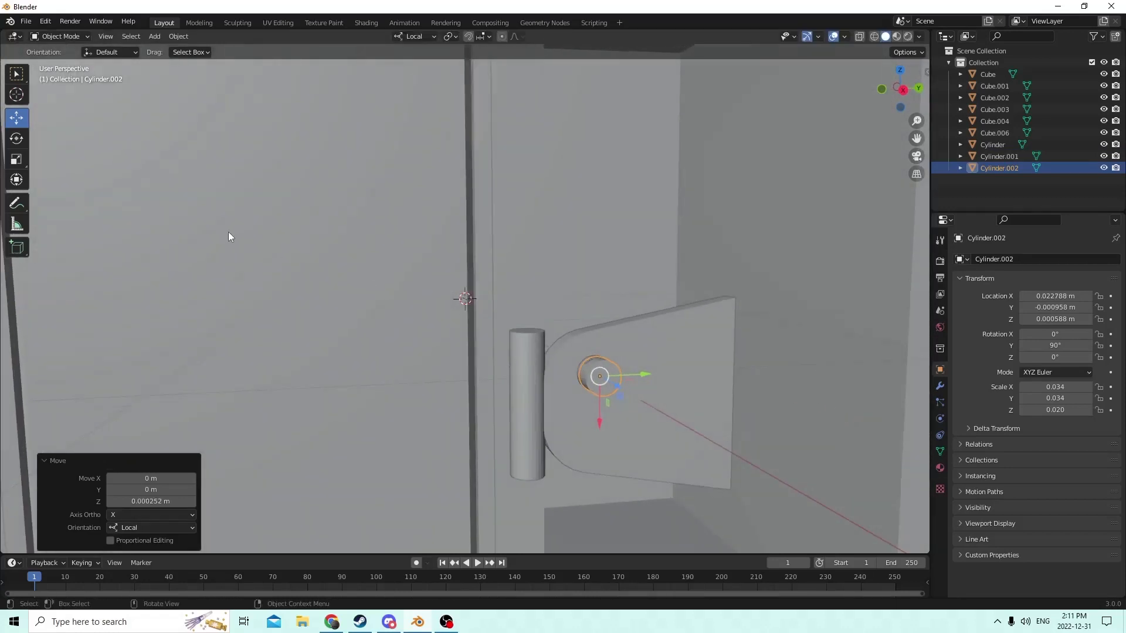
Flatten the copy into a slot-shaped bar by scaling it to about 0.012 on local X and 0.043 on local Y
left_click(17, 160)
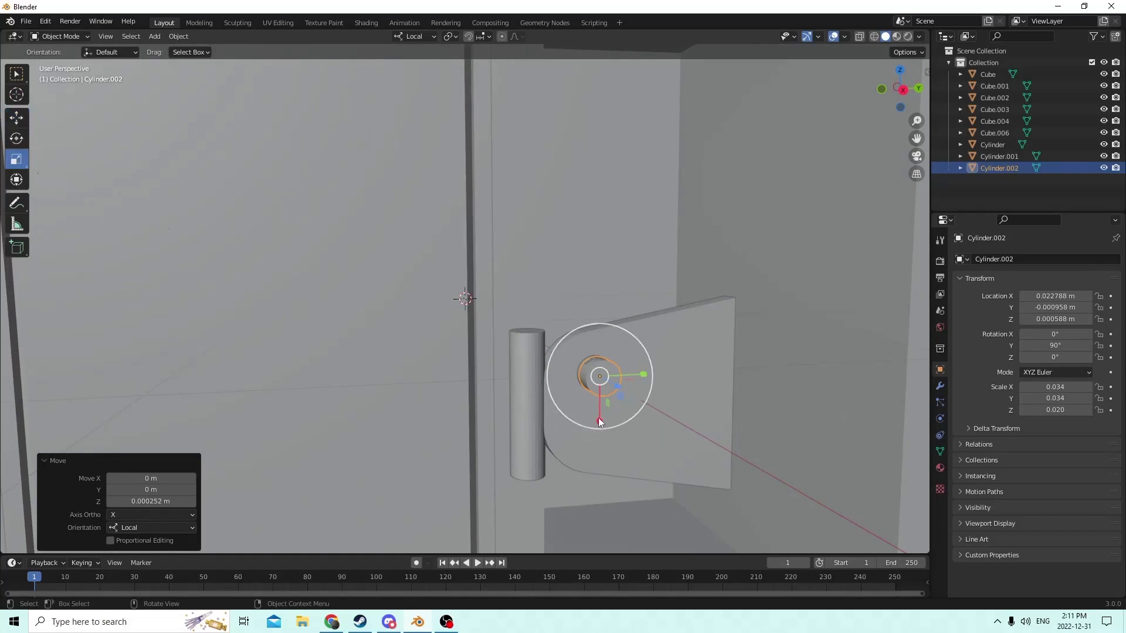
left_click_drag(599, 422, 599, 390)
middle_click_drag(582, 384, 569, 384)
left_click_drag(514, 386, 533, 386)
middle_click_drag(534, 385, 566, 389)
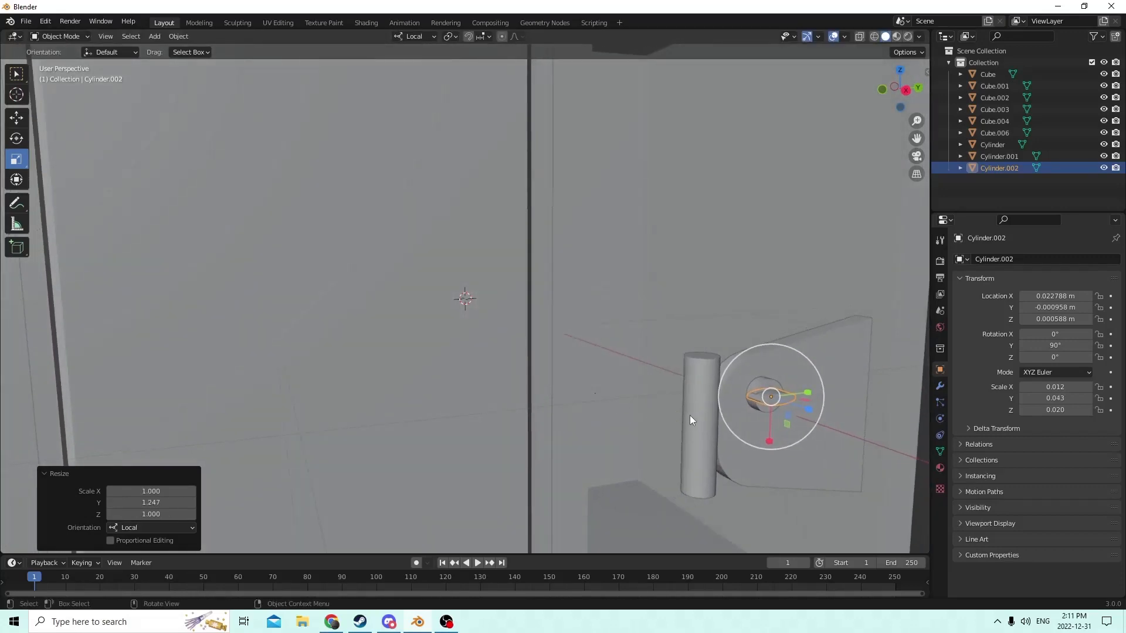
mouse_move(690, 415)
middle_mouse_down()
mouse_move(749, 427)
mouse_move(671, 415)
mouse_move(686, 420)
middle_mouse_up()
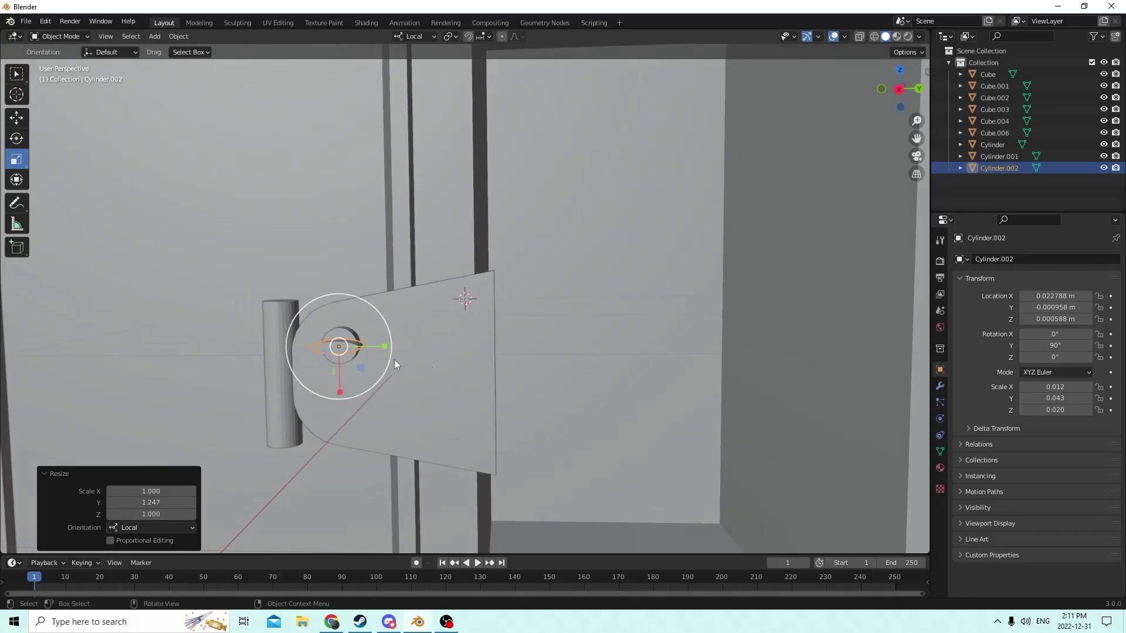
Cut a screwdriver slot into the short cylinder by subtracting the flattened bar with a Bool Tool difference
left_click(337, 335, "shift")
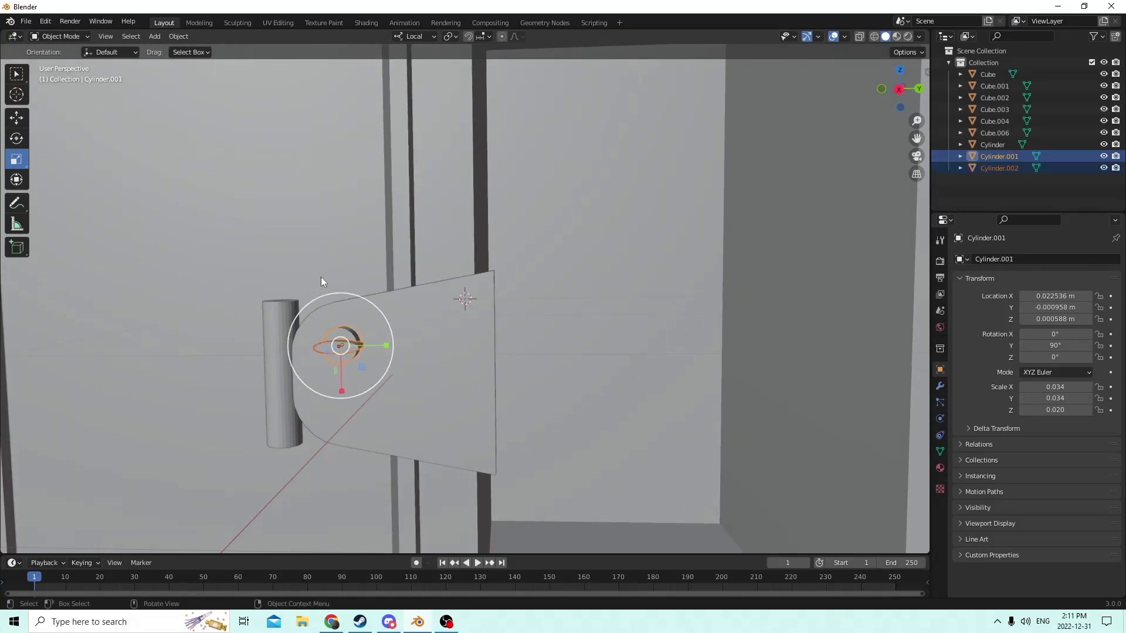
left_click(180, 37)
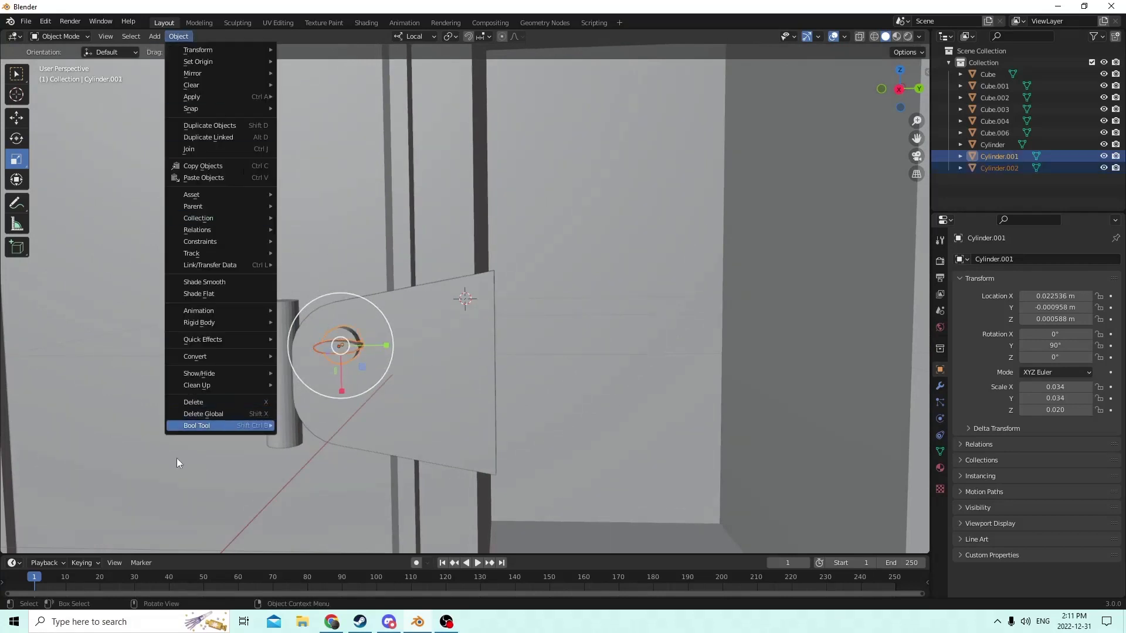
mouse_move(209, 429)
left_click(337, 437)
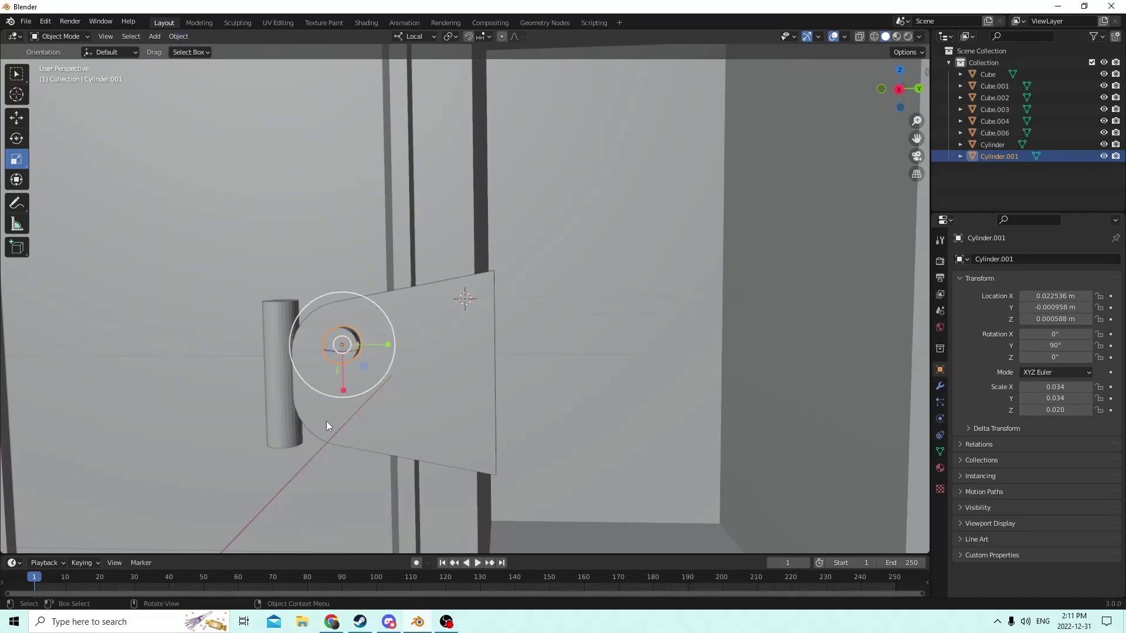
middle_click_drag(326, 421, 664, 361)
Duplicate the slotted screw head and move the copy about 0.00124 m down the plate along its local X
left_click(753, 356)
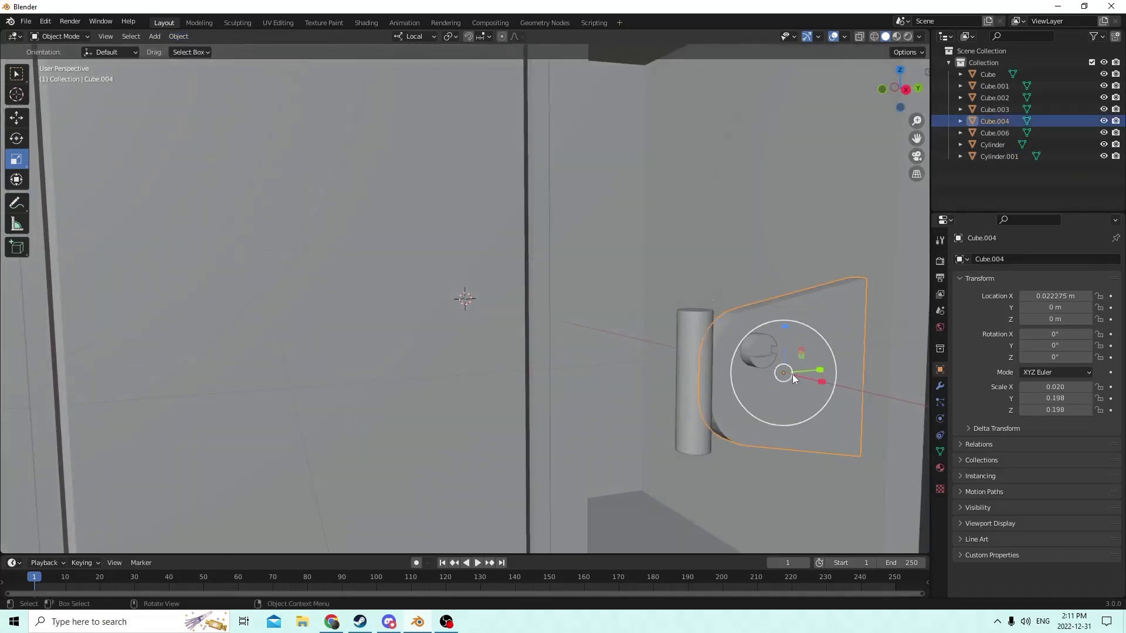
middle_click_drag(793, 374, 653, 365)
left_click(816, 370)
left_click(810, 347)
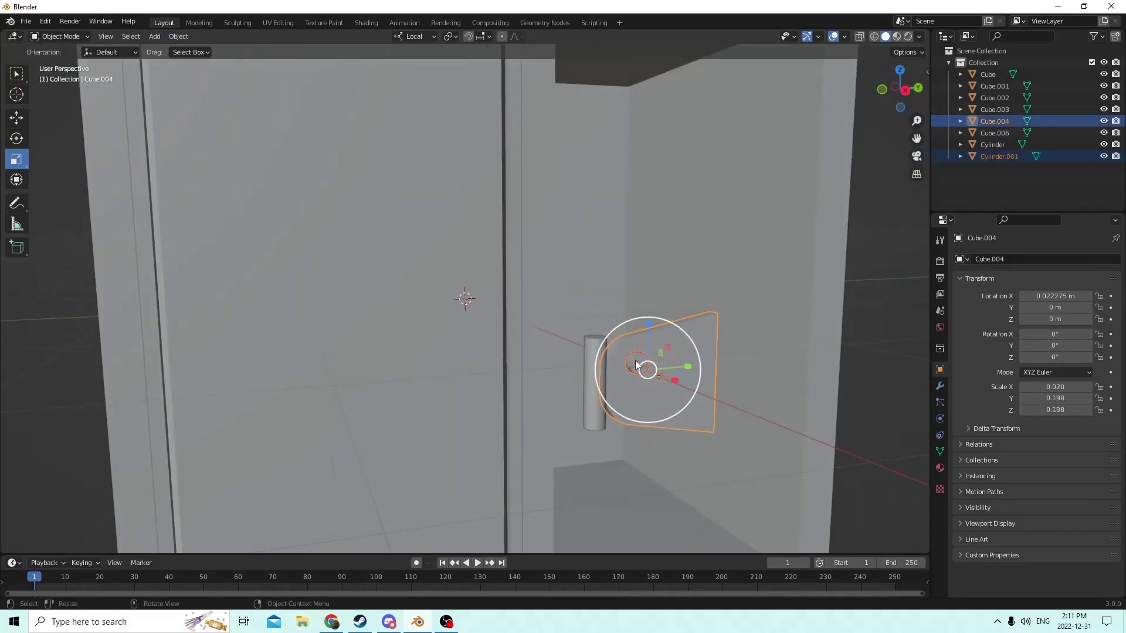
left_click(637, 365)
right_click(748, 314)
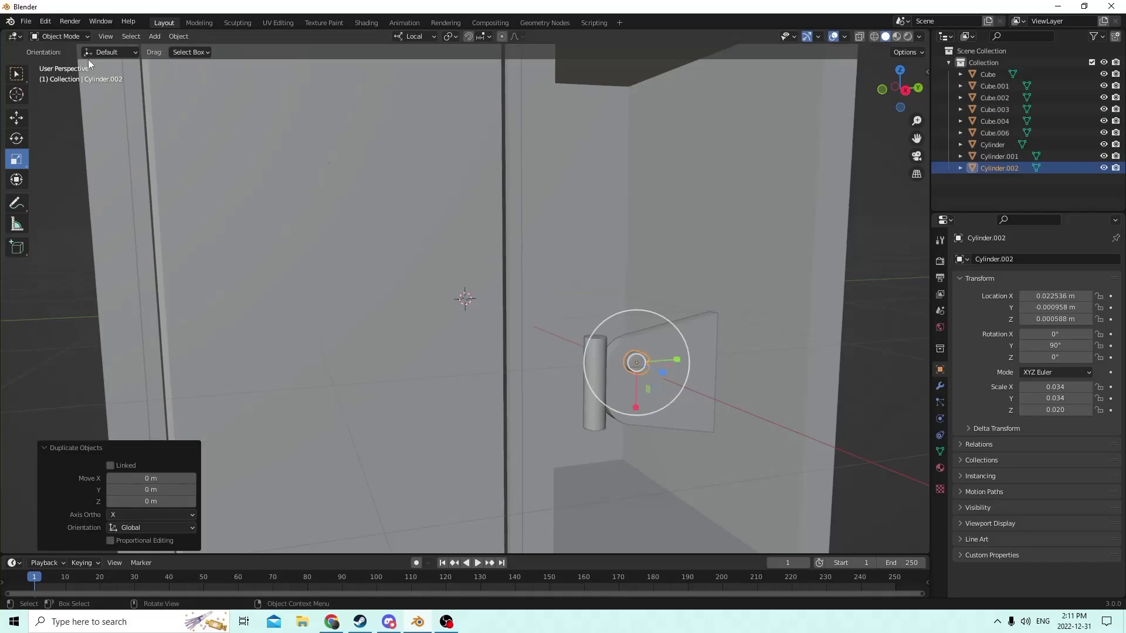
left_click(15, 118)
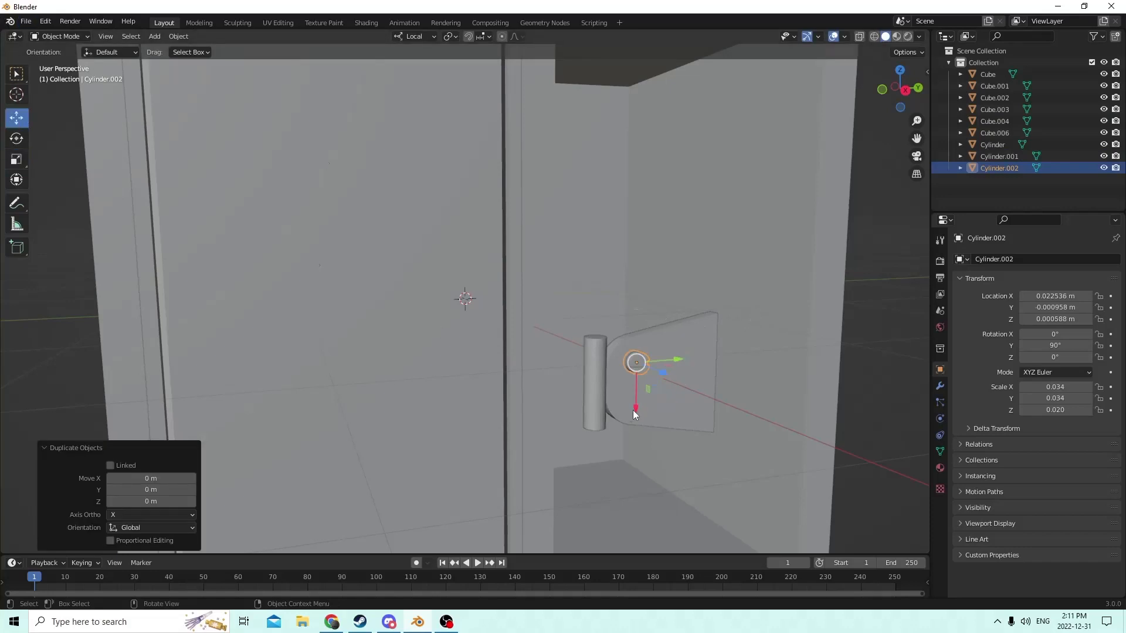
left_click_drag(636, 409, 639, 451)
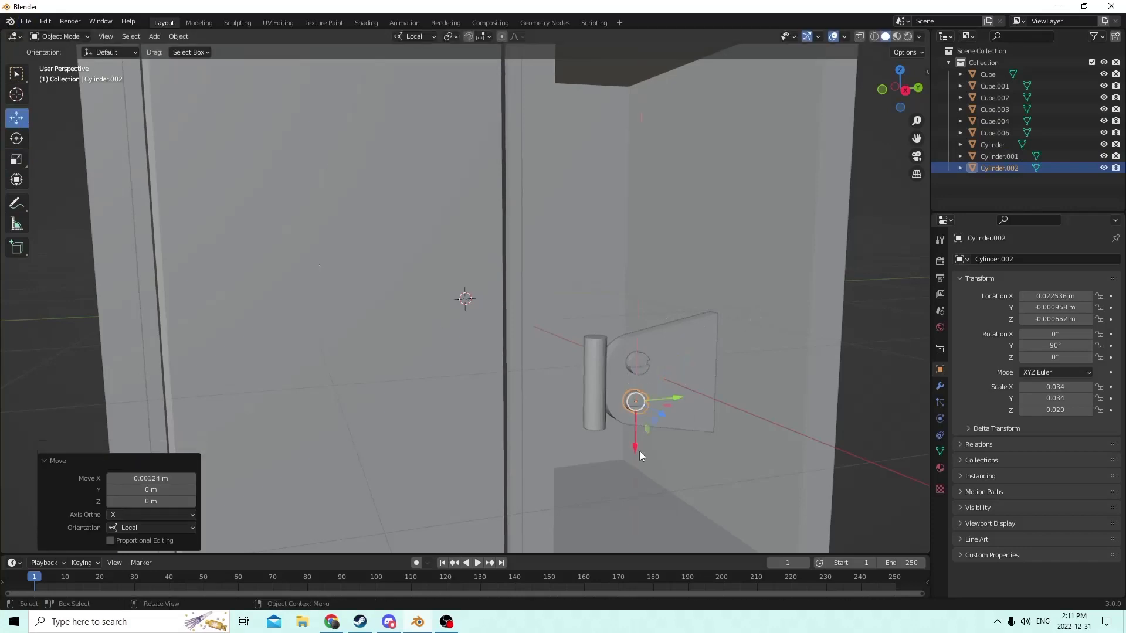
middle_click_drag(640, 452, 597, 401)
Join the hinge plate, both screw heads and the pin cylinder into a single object
left_click(628, 371)
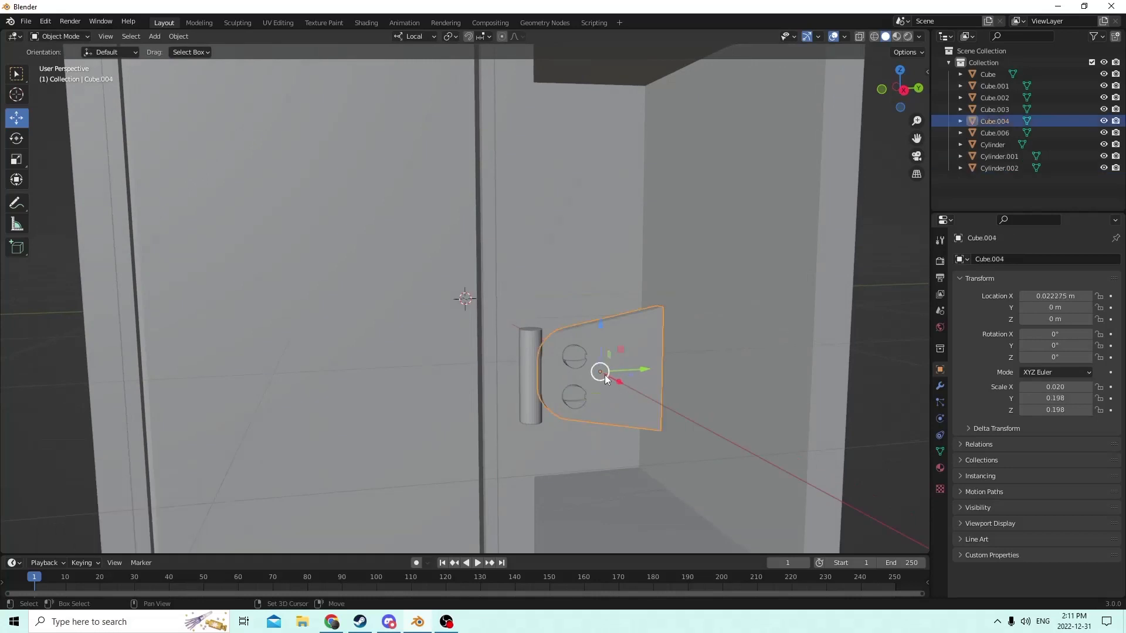
left_click(579, 355, "shift")
left_click(564, 396, "shift")
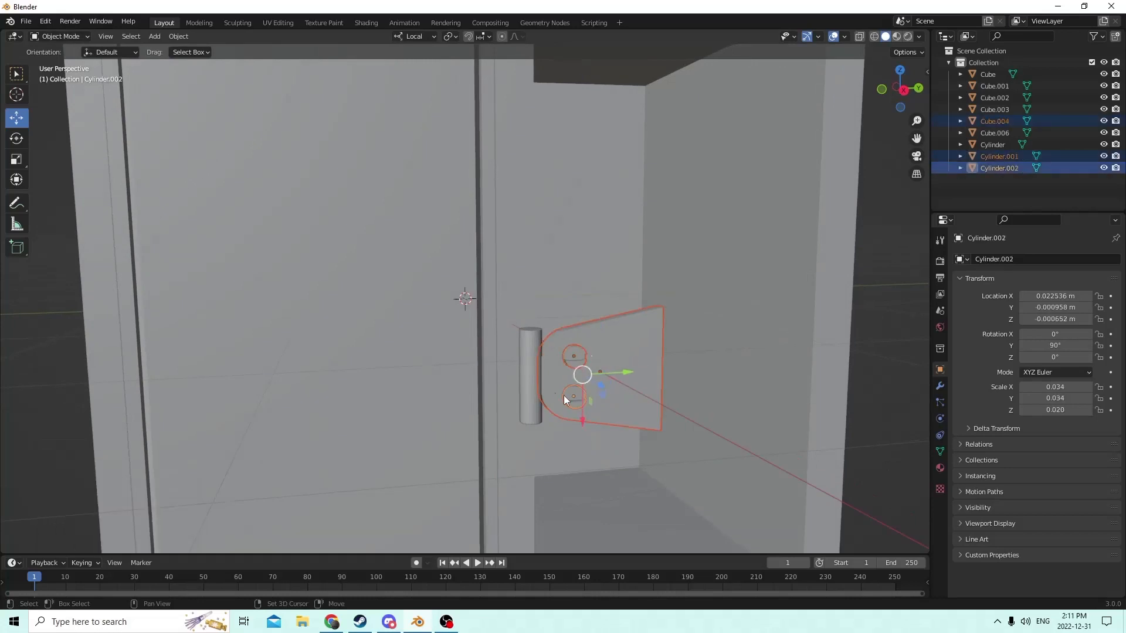
left_click(531, 376, "shift")
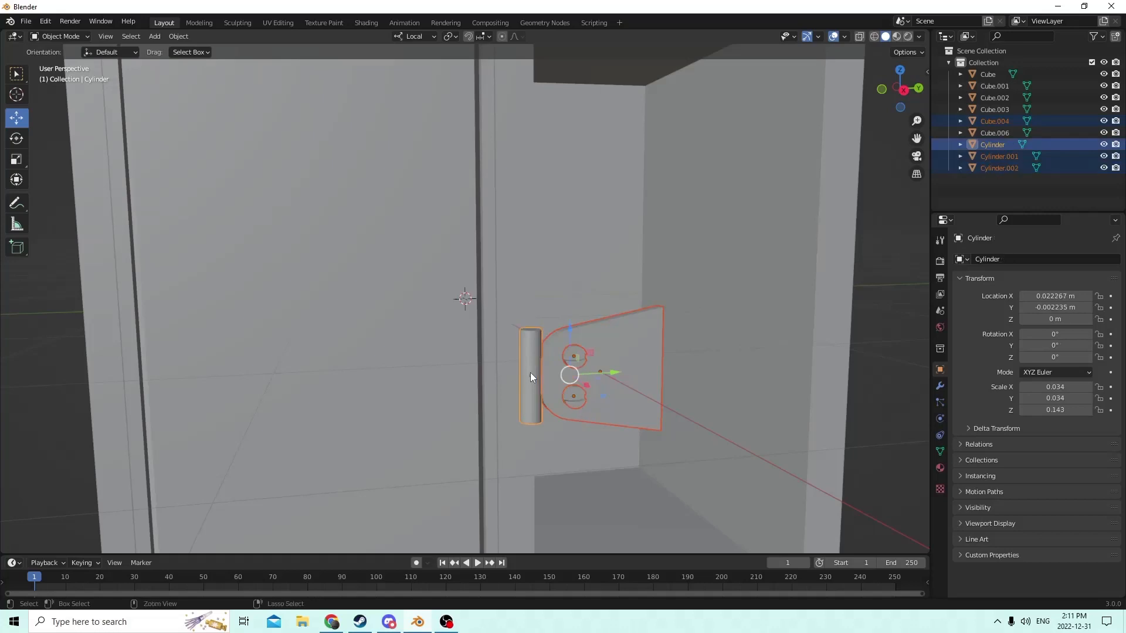
key("ctrl+j")
middle_click_drag(530, 375, 568, 402)
Move the joined hinge about -0.011844 m along local Y, and pull it back along X to the door's outer edge
key("g")
key("y")
key("y")
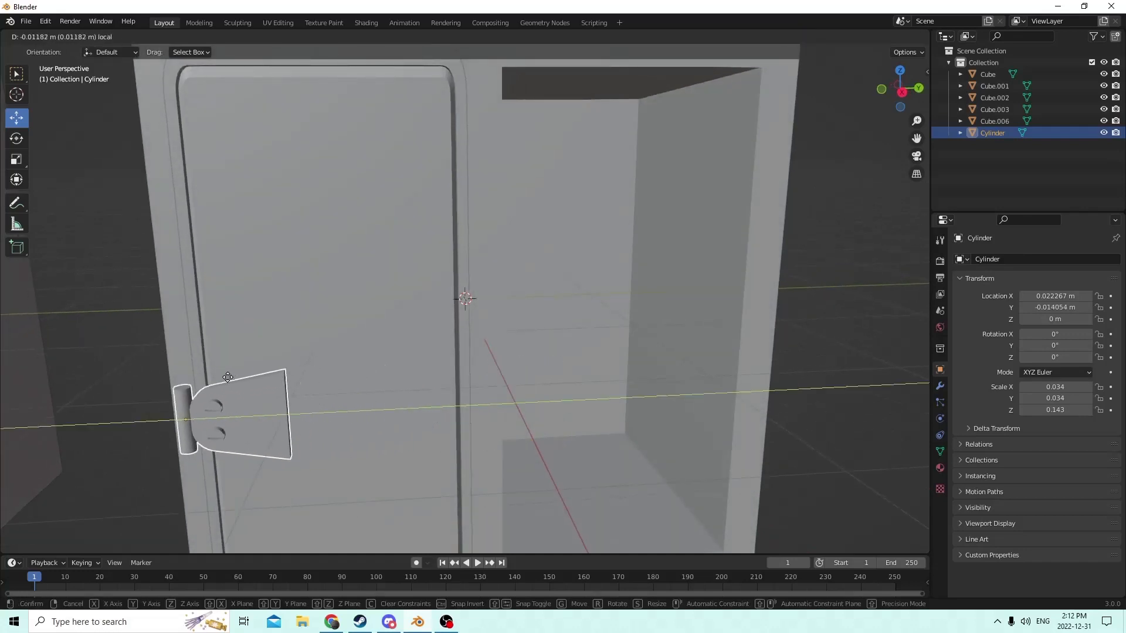
left_click(227, 377)
middle_click_drag(227, 377, 613, 525)
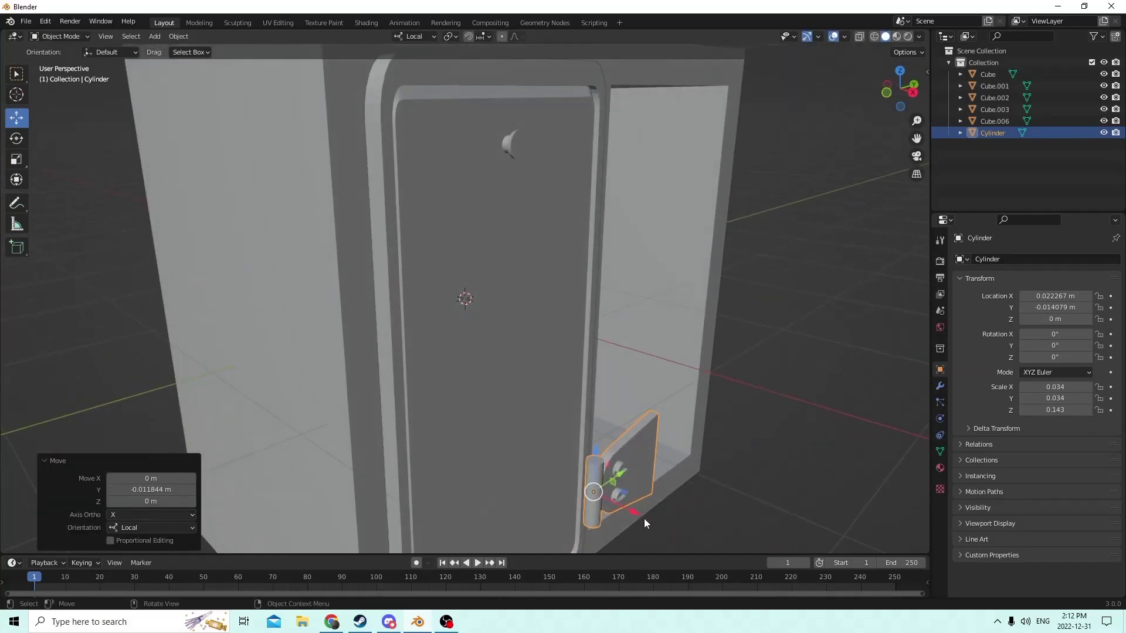
key("g")
key("x")
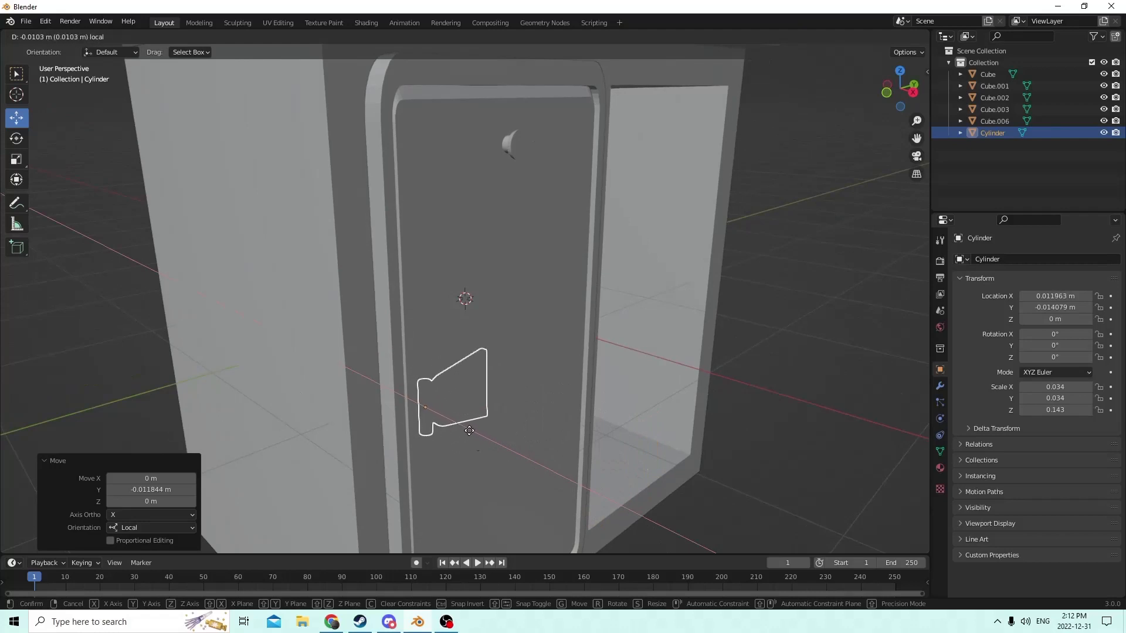
left_click(473, 433)
middle_click_drag(476, 434, 441, 437)
Position the hinge beside the door's upper outer edge, at about Y -0.01853 m and Z 0.013628 m
left_click_drag(406, 398, 312, 404)
left_click(312, 400)
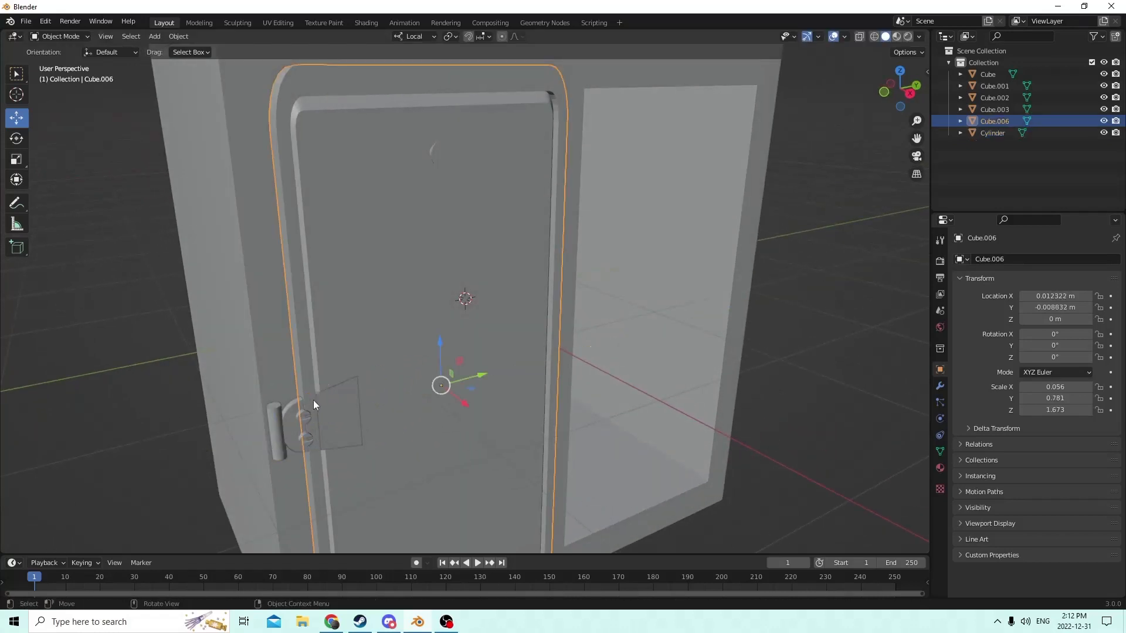
middle_click_drag(313, 400, 291, 395)
left_click_drag(291, 397, 213, 101)
scroll(213, 101, "down", 3)
middle_click_drag(213, 101, 240, 163)
scroll(329, 171, "up", 3)
Scale the hinge down uniformly by a factor of about 0.506
key("s")
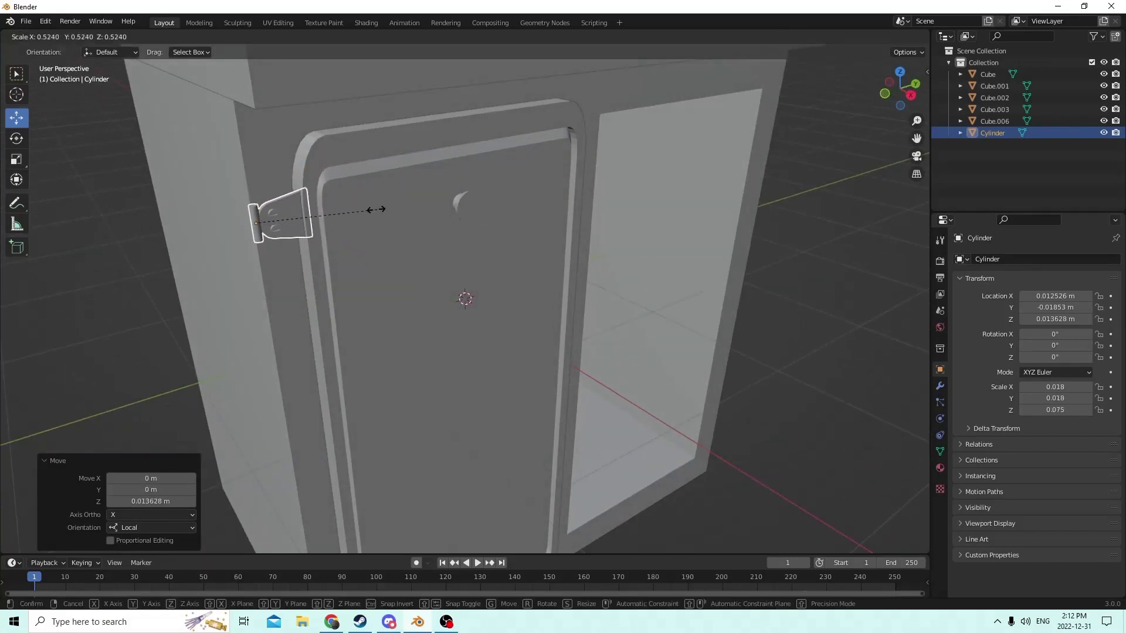
left_click(346, 227)
scroll(347, 227, "down", 2)
middle_click_drag(343, 237, 370, 298)
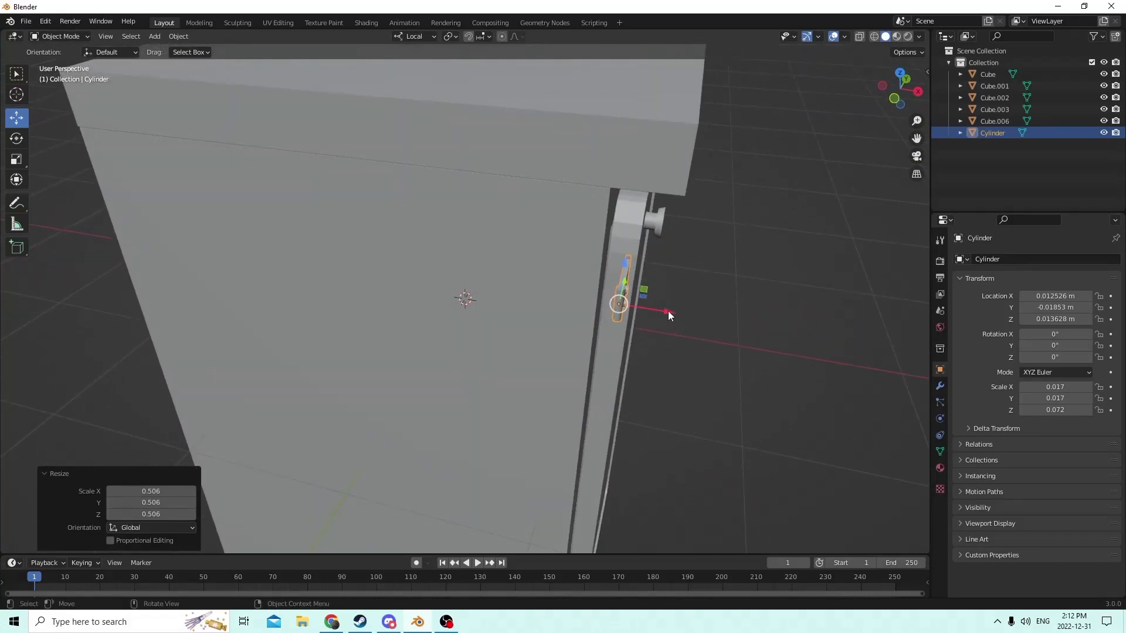
Move the hinge toward the cabinet to about X 0.011817 m, and shift the door panel about 0.000897 m outward along X
left_click_drag(667, 310, 651, 309)
middle_click_drag(651, 309, 608, 339)
left_click(564, 332)
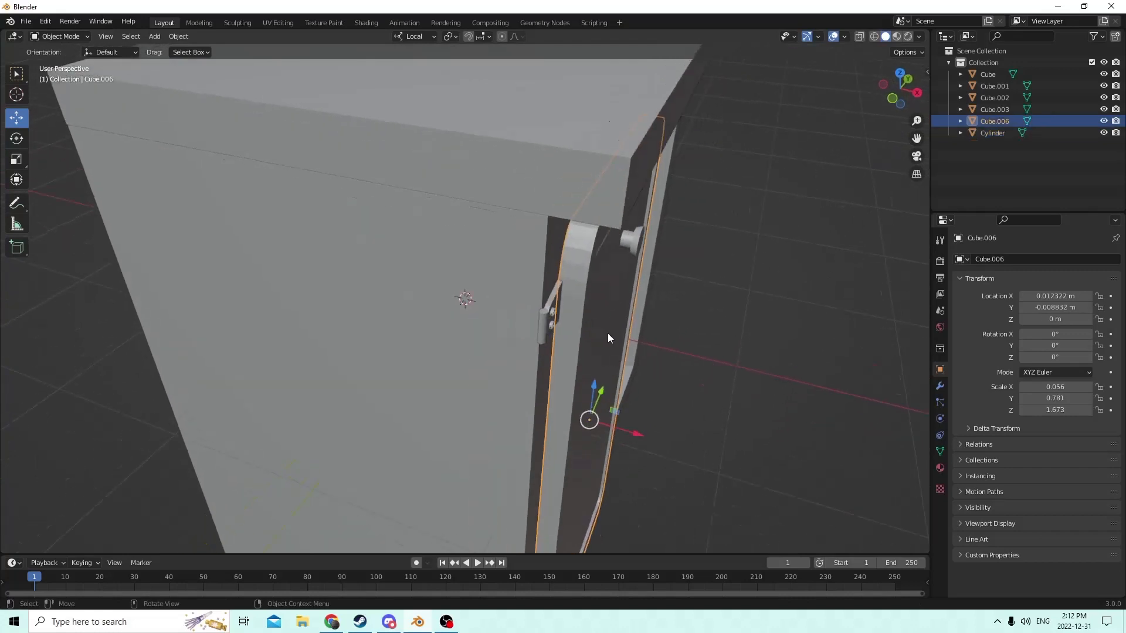
left_click_drag(635, 435, 649, 439)
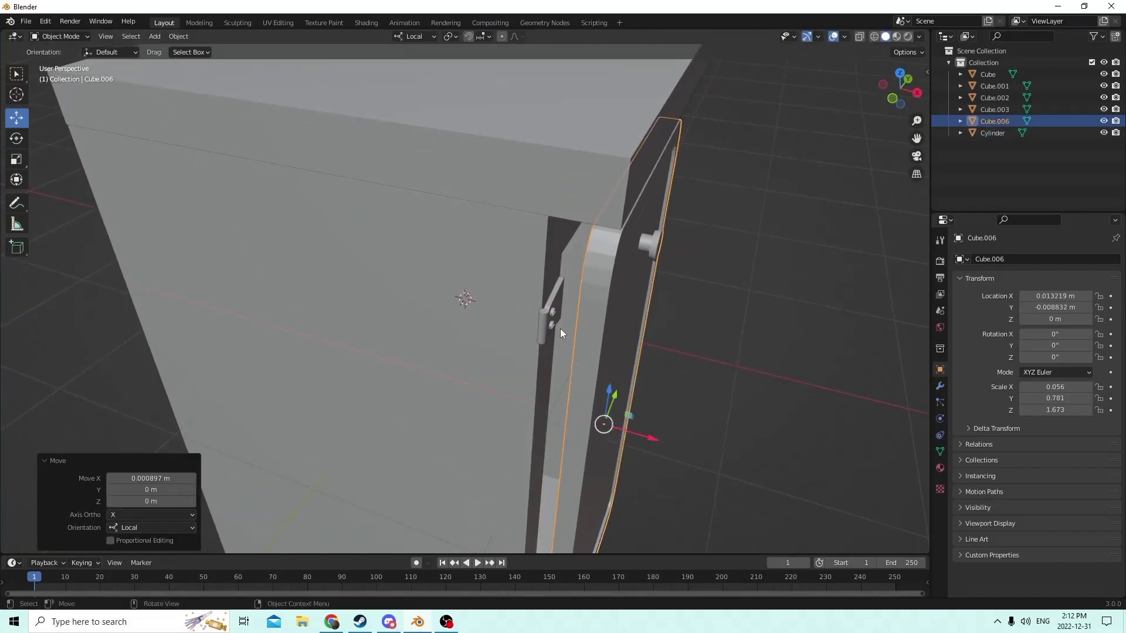
Lower the hinge about 0.001545 m and move it about 0.00145 m along local Y toward the door
left_click(551, 314)
middle_click_drag(552, 315, 531, 295)
middle_click_drag(480, 236, 328, 110)
left_click_drag(319, 112, 321, 144)
middle_click_drag(386, 210, 387, 256)
left_click_drag(379, 268, 413, 262)
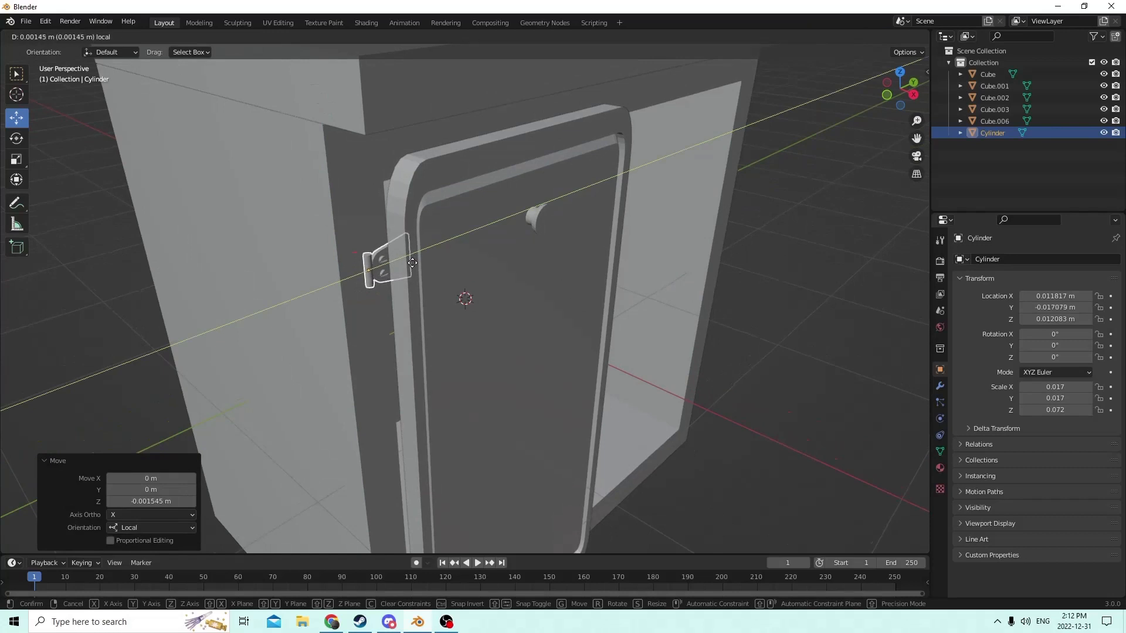
middle_click_drag(413, 262, 447, 273)
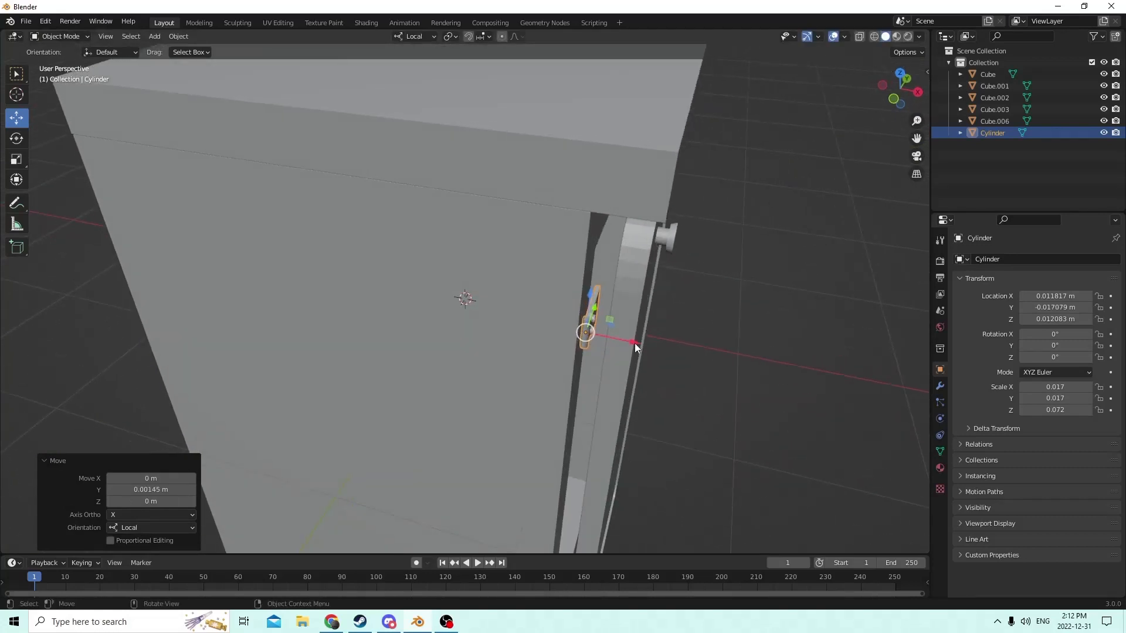
Fit the hinge into the gap between door and cabinet, at about X 0.012502 m and Y -0.017445 m
left_click_drag(635, 344, 655, 349)
middle_click_drag(654, 349, 375, 195)
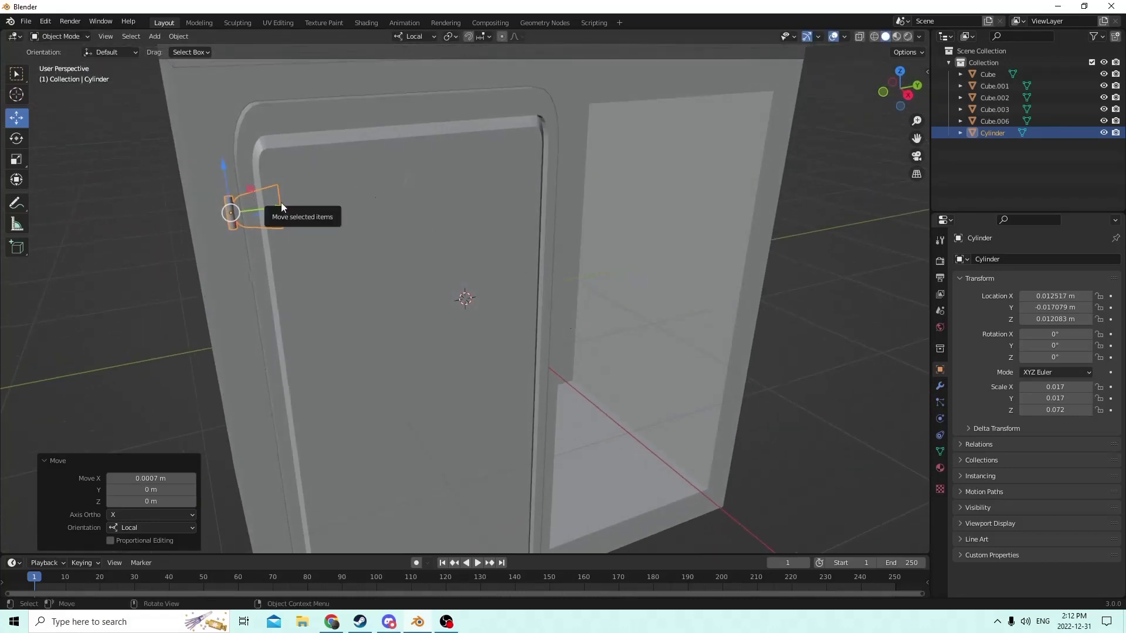
left_click_drag(273, 204, 269, 206)
middle_click_drag(284, 213, 330, 221)
scroll(345, 221, "up", 2)
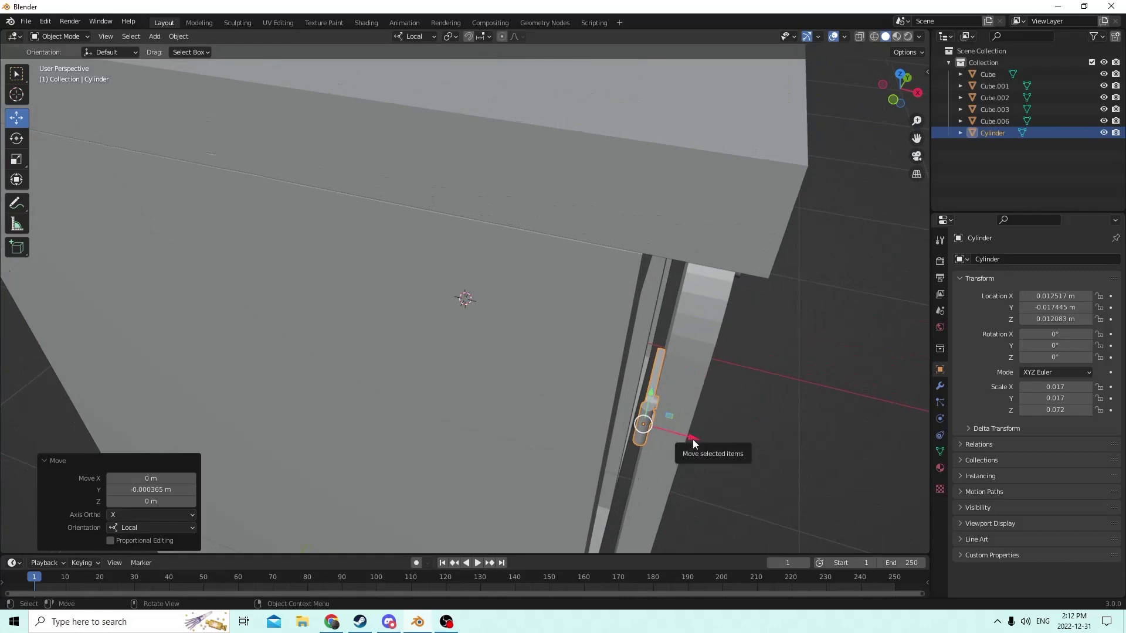
left_click_drag(693, 439, 693, 439)
middle_click_drag(676, 431, 590, 385)
Duplicate the hinge in place and set the copy's Z location to -0.012083 m, near the door's lower edge
scroll(597, 363, "down", 3)
scroll(604, 382, "down", 4)
key("shift+d")
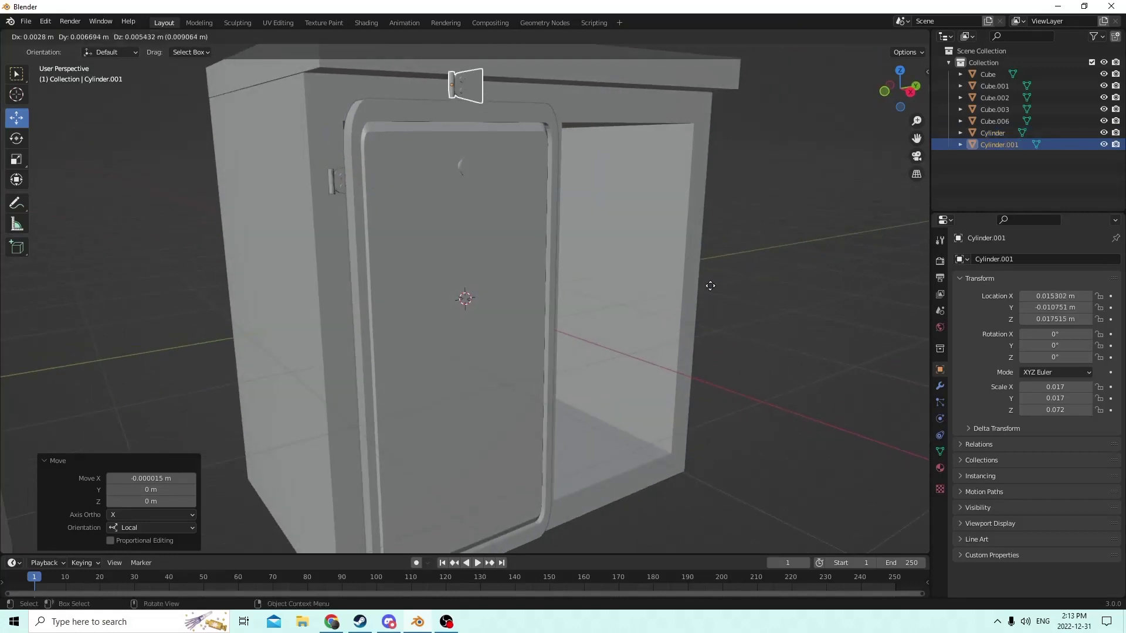
right_click(710, 287)
middle_click_drag(681, 329, 678, 330)
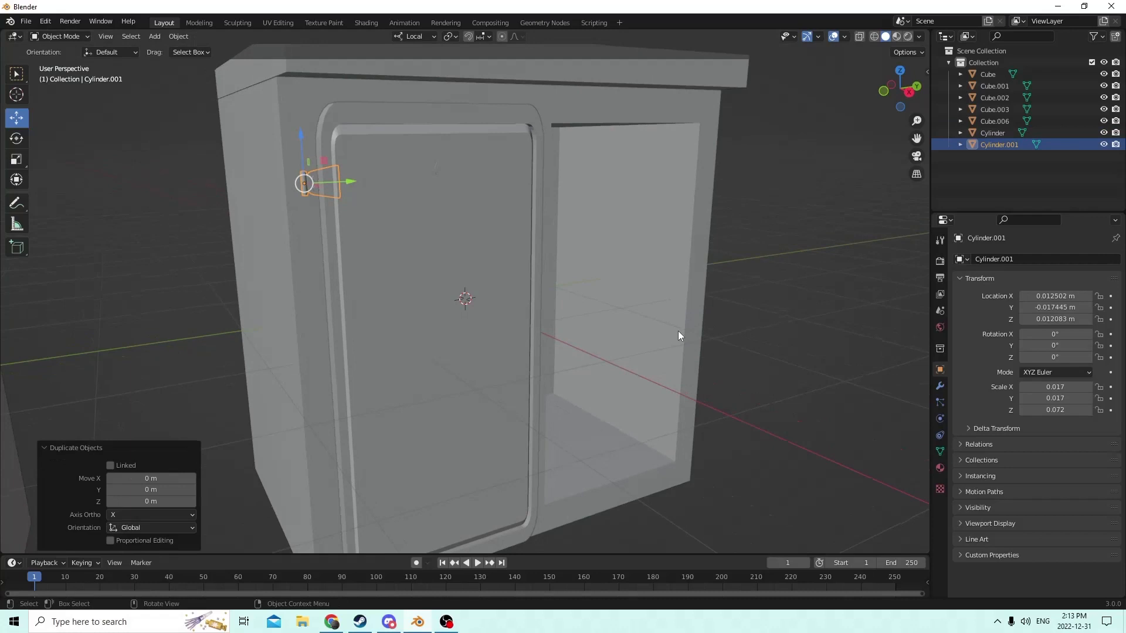
middle_click_drag(678, 331, 651, 336)
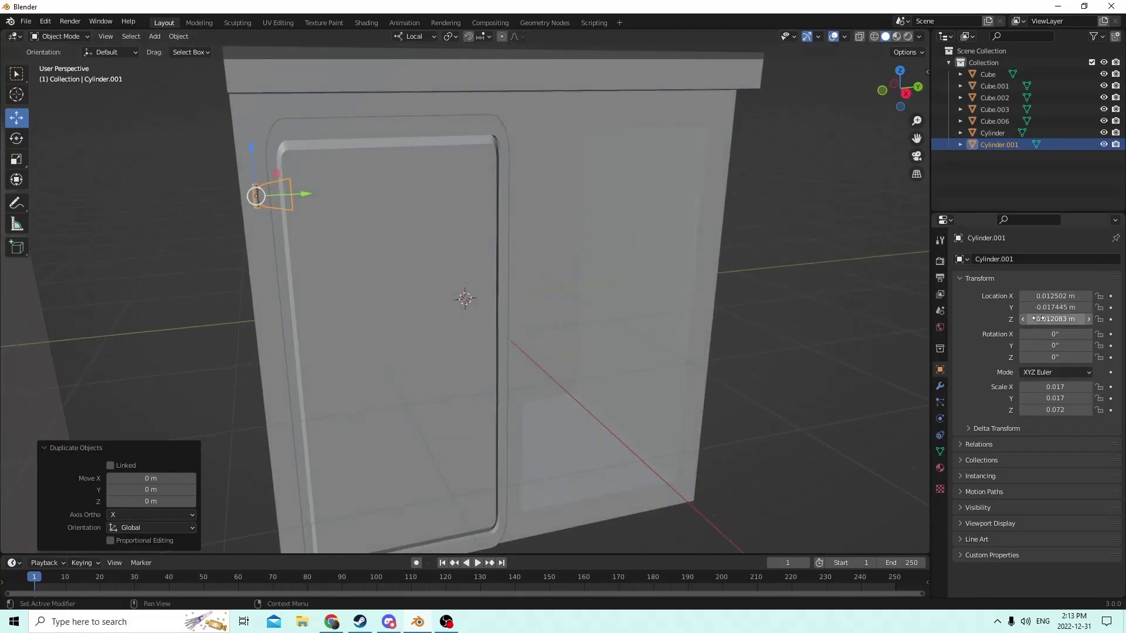
left_click(1055, 319)
left_click(1024, 319)
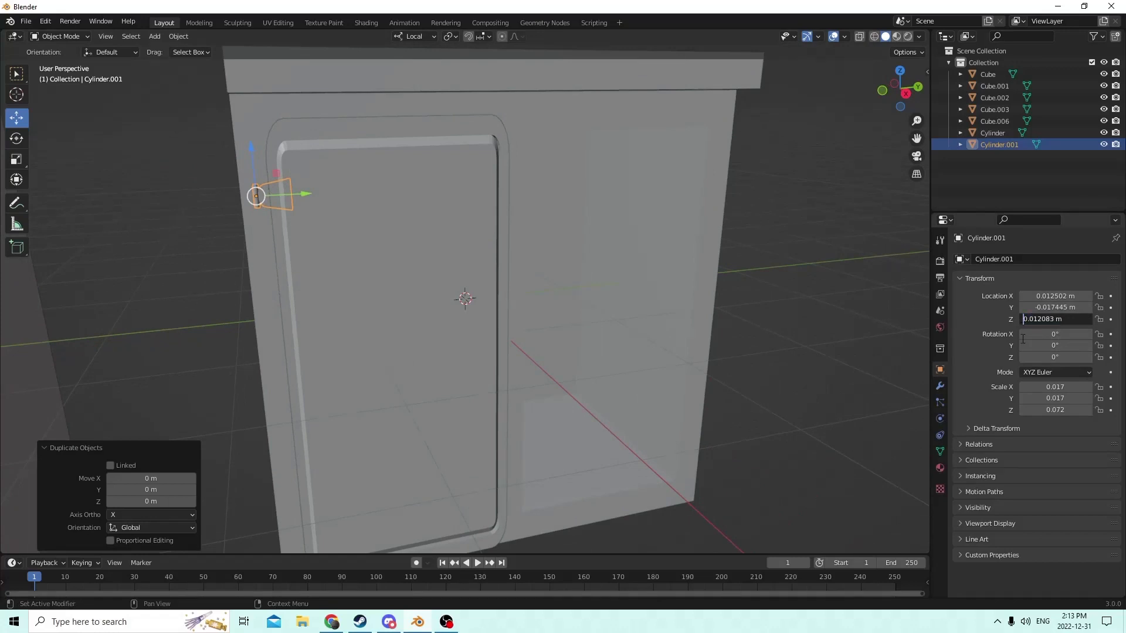
type("-")
key("Return")
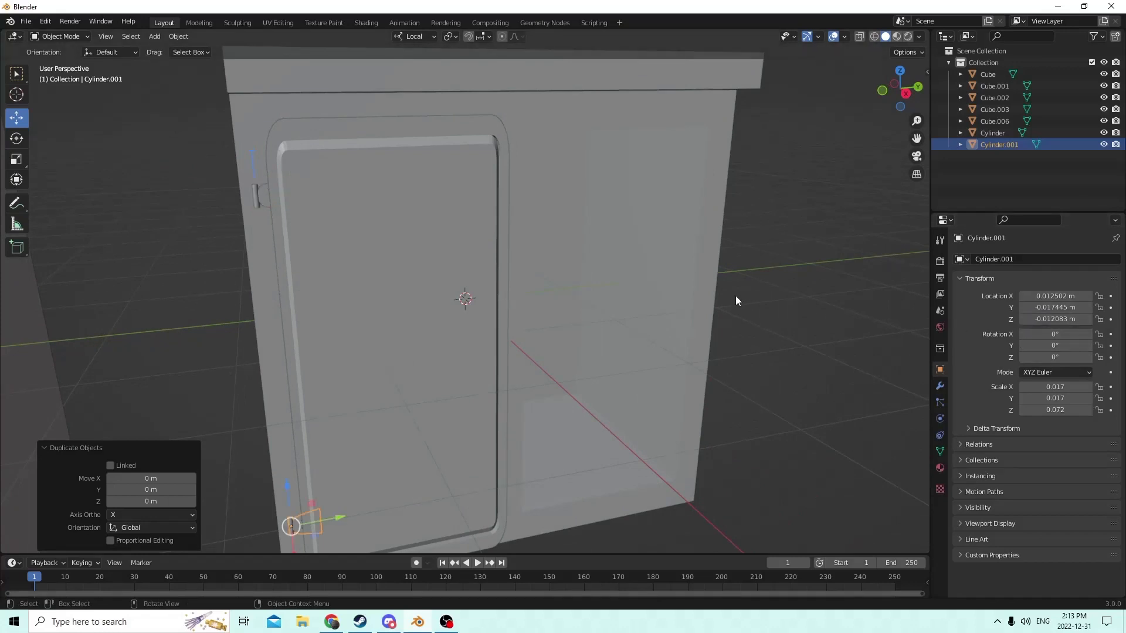
Duplicate both the upper and lower hinges of the left door in place
middle_click_drag(736, 297, 581, 363)
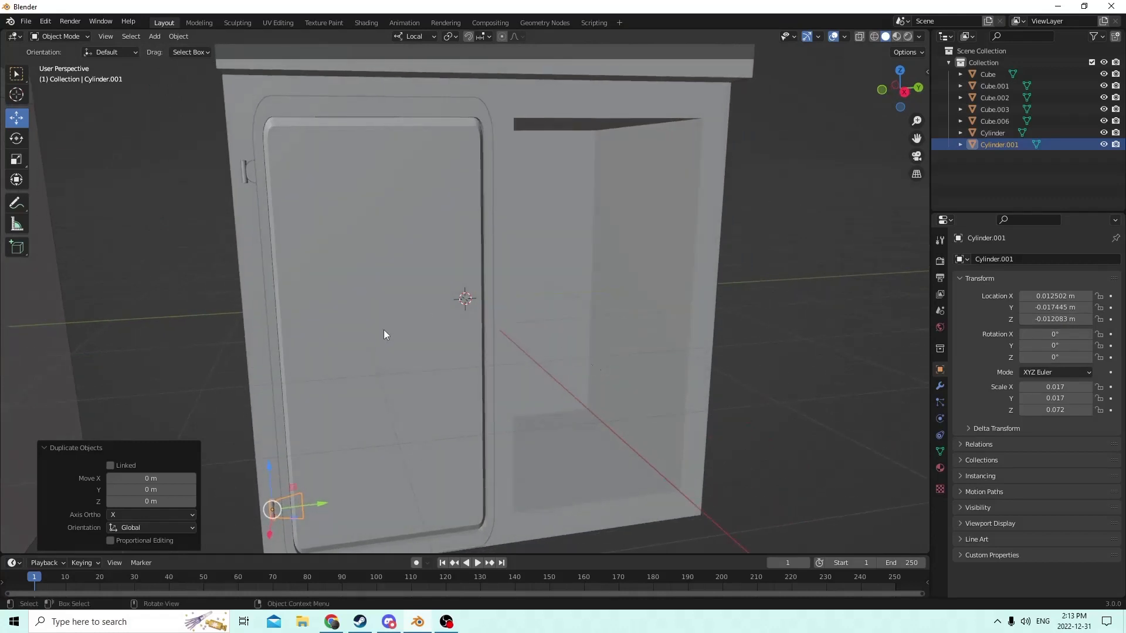
left_click(277, 502)
left_click(282, 510)
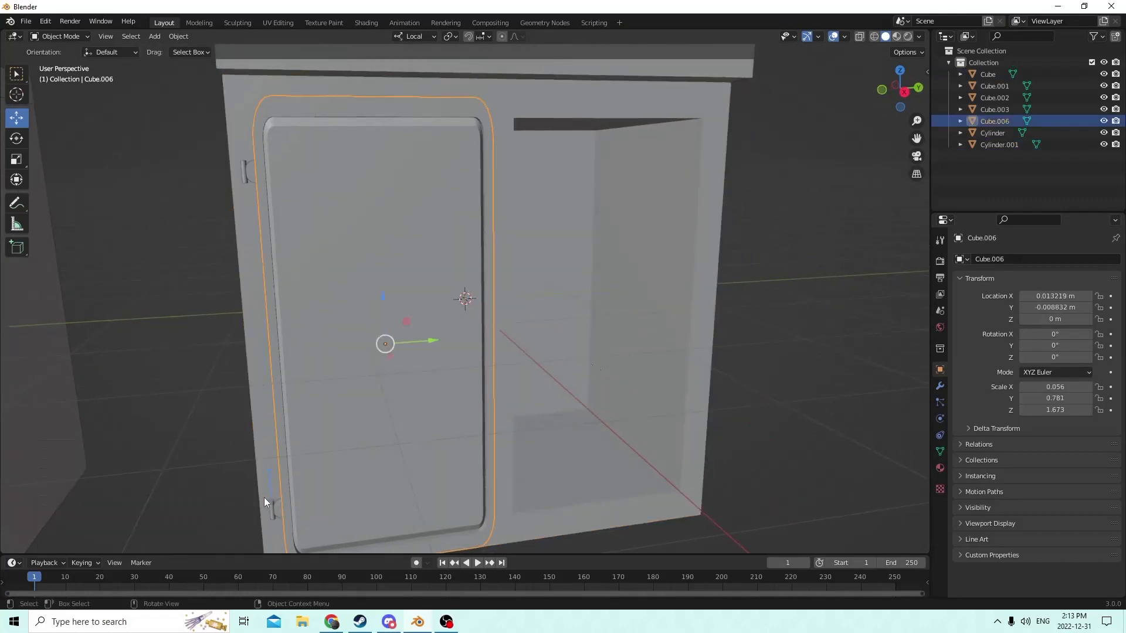
left_click(272, 512)
left_click(271, 187, "shift")
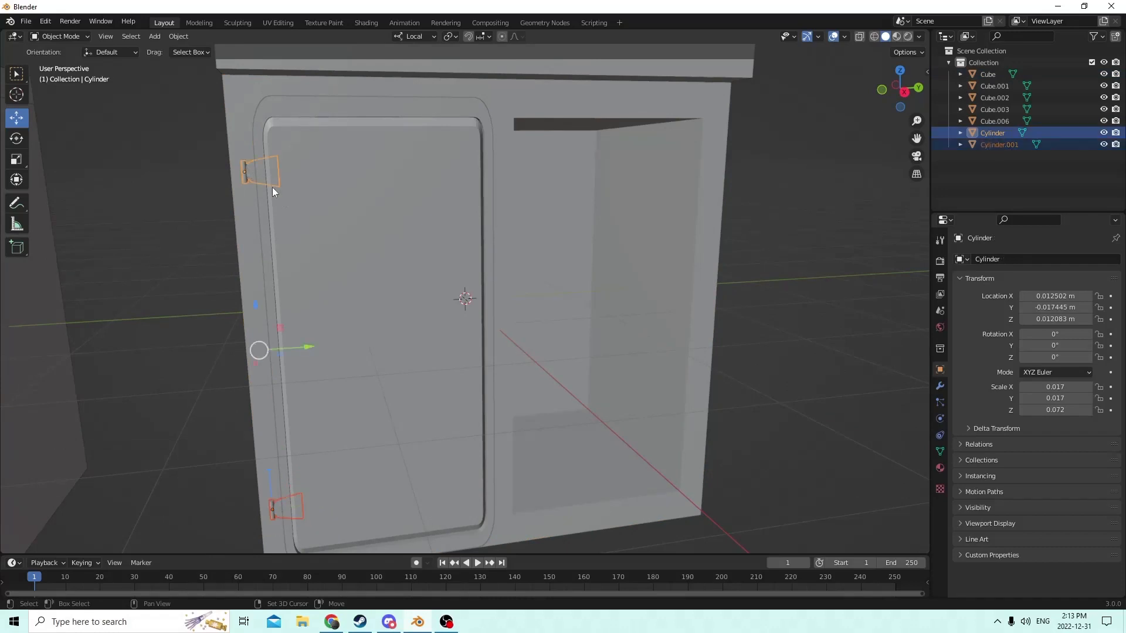
scroll(420, 231, "up", 5)
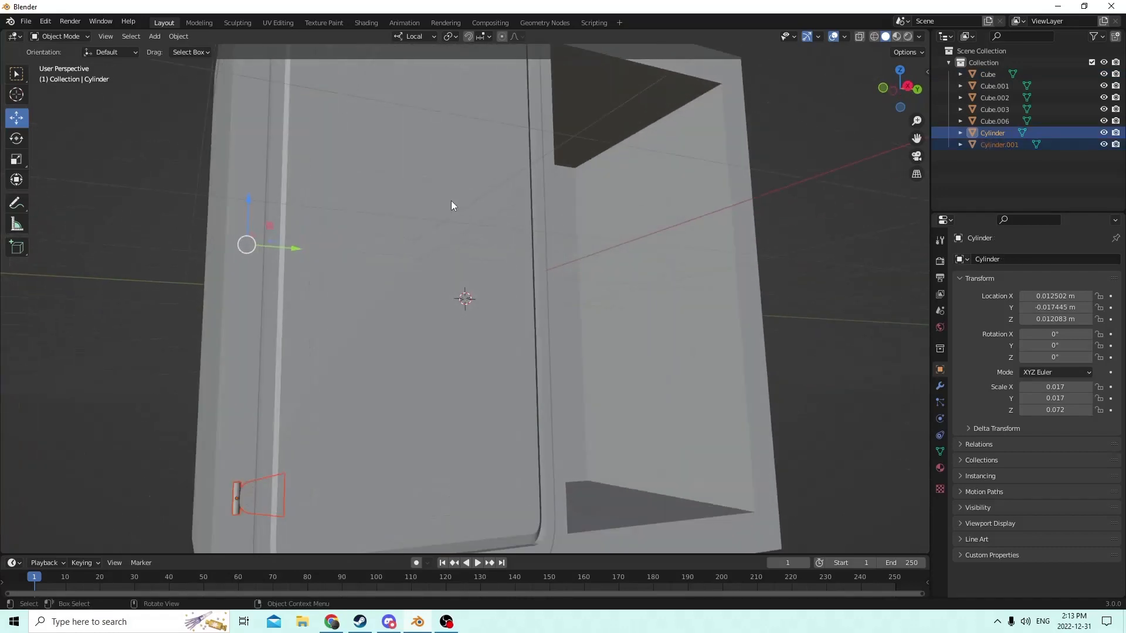
middle_click_drag(451, 201, 375, 295)
scroll(496, 182, "down", 4)
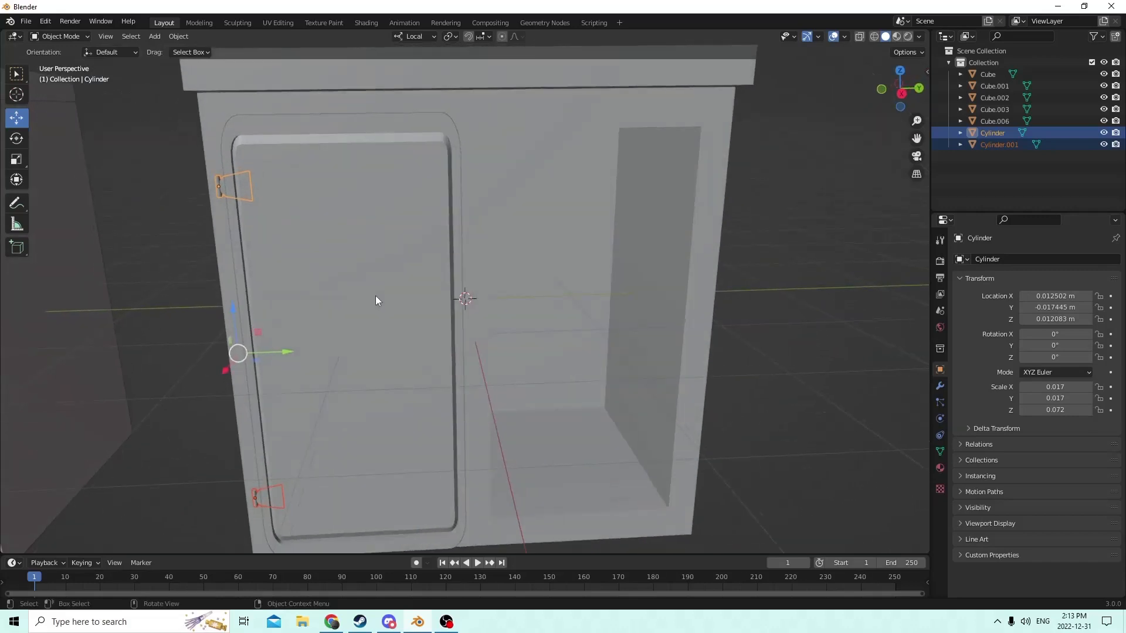
key("shift+d")
key("Escape")
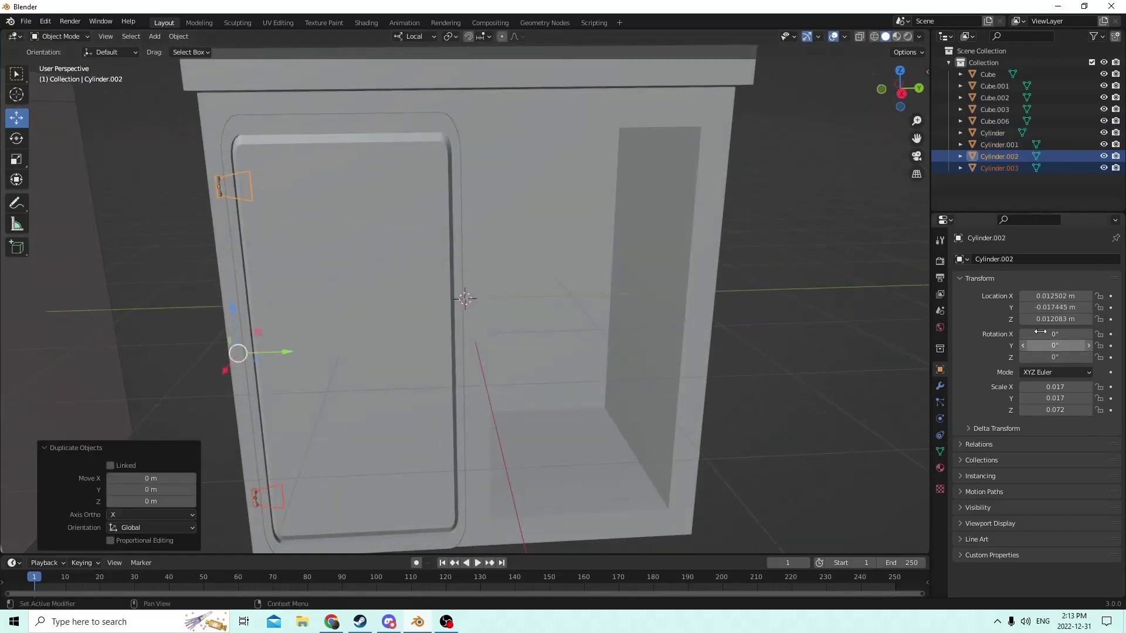
Set the upper hinge copy's Y location to 0.017445 m, on the opposite side of the cabinet
left_click(1037, 307)
left_click(1024, 307)
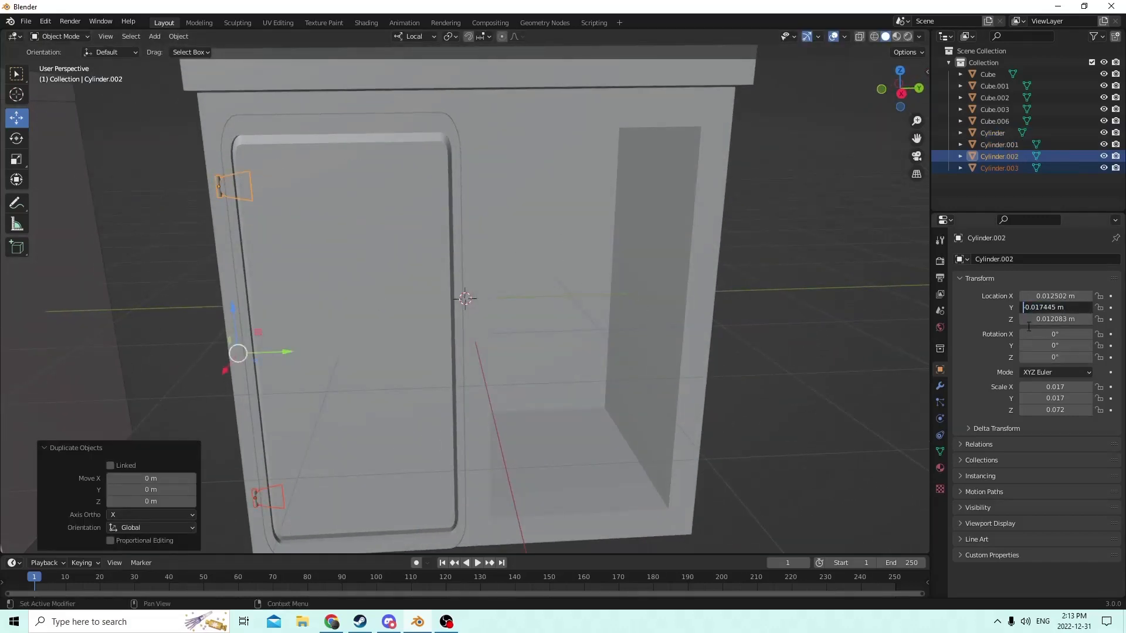
key("Delete")
key("Return")
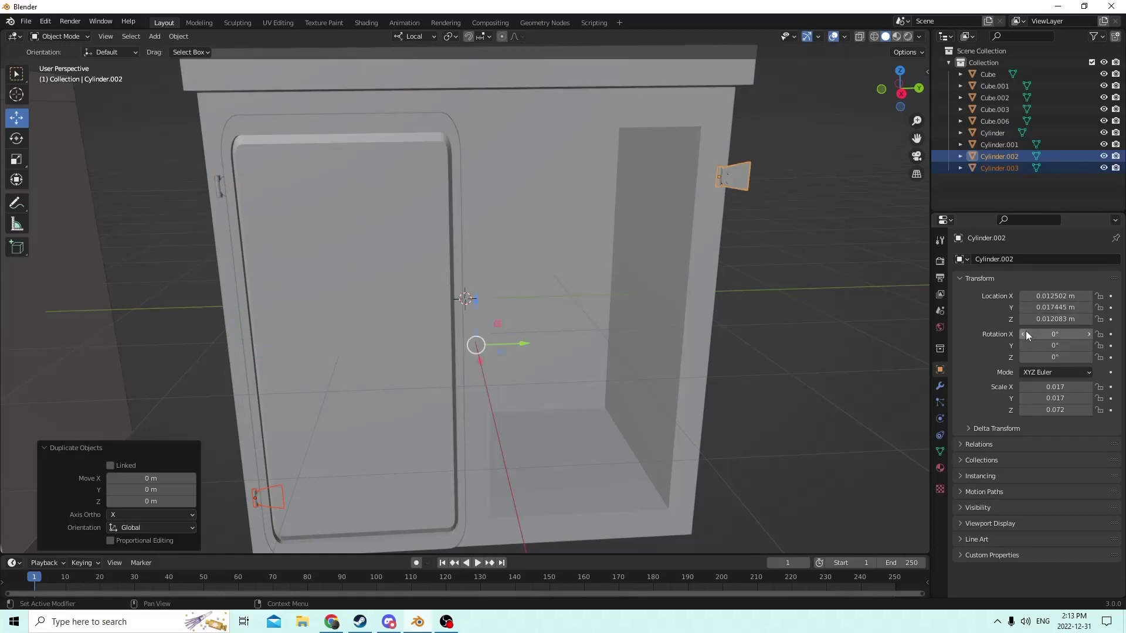
middle_click_drag(838, 311, 842, 295)
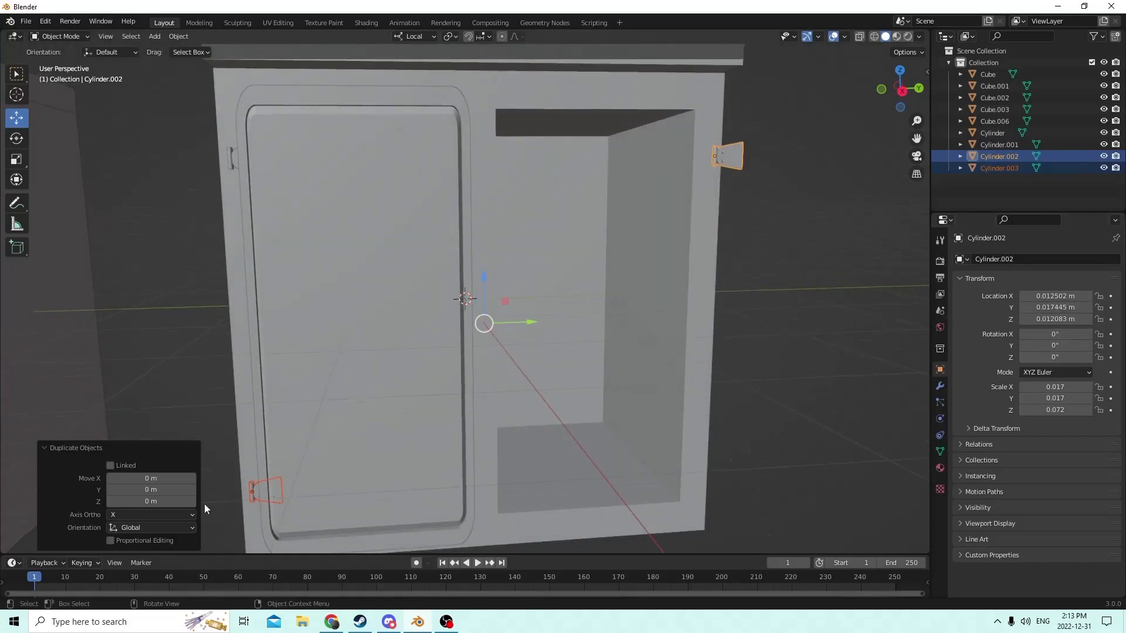
Select one of the overlapping lower hinges and set its Y location to 0.017445 m
left_click(259, 490)
left_click(254, 492)
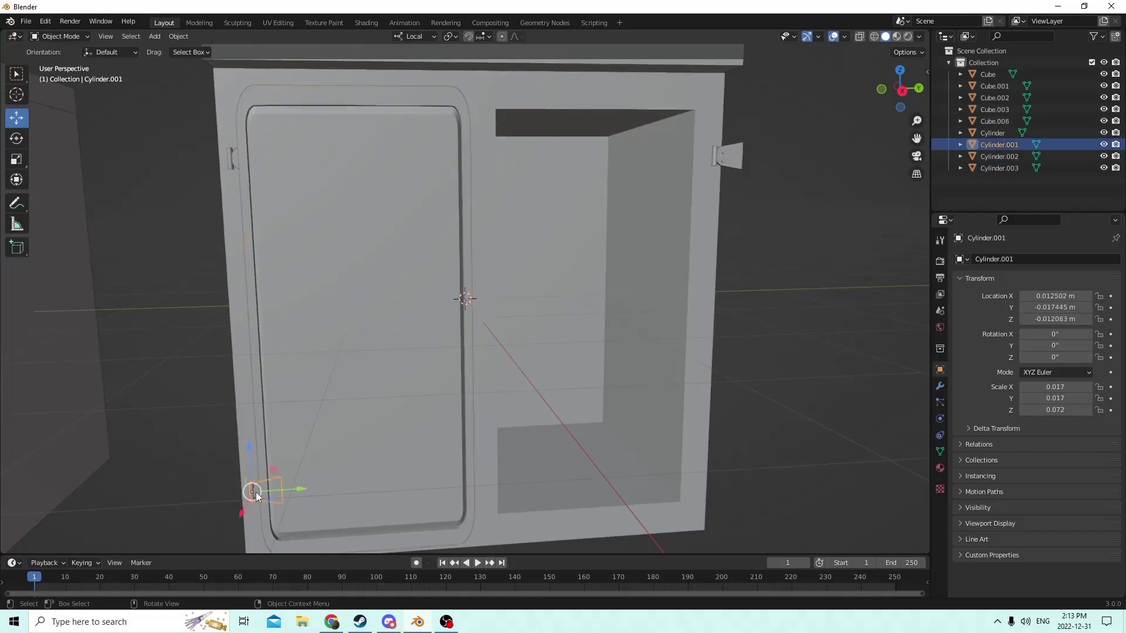
left_click(1038, 307)
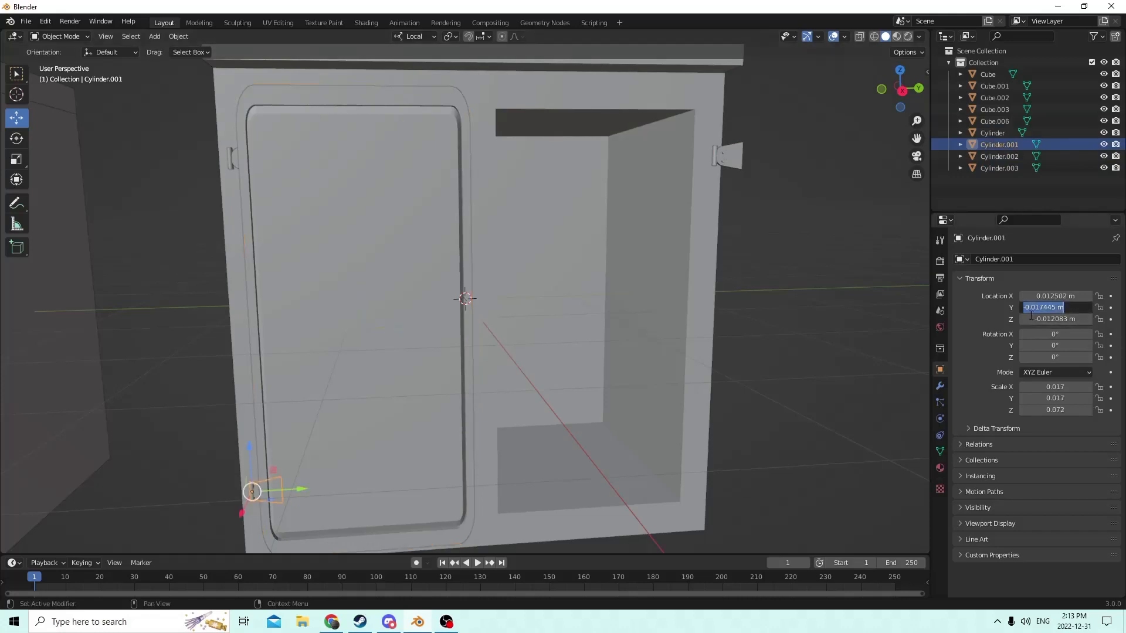
left_click(1026, 307)
key("Delete")
key("Return")
middle_click_drag(877, 324, 854, 330)
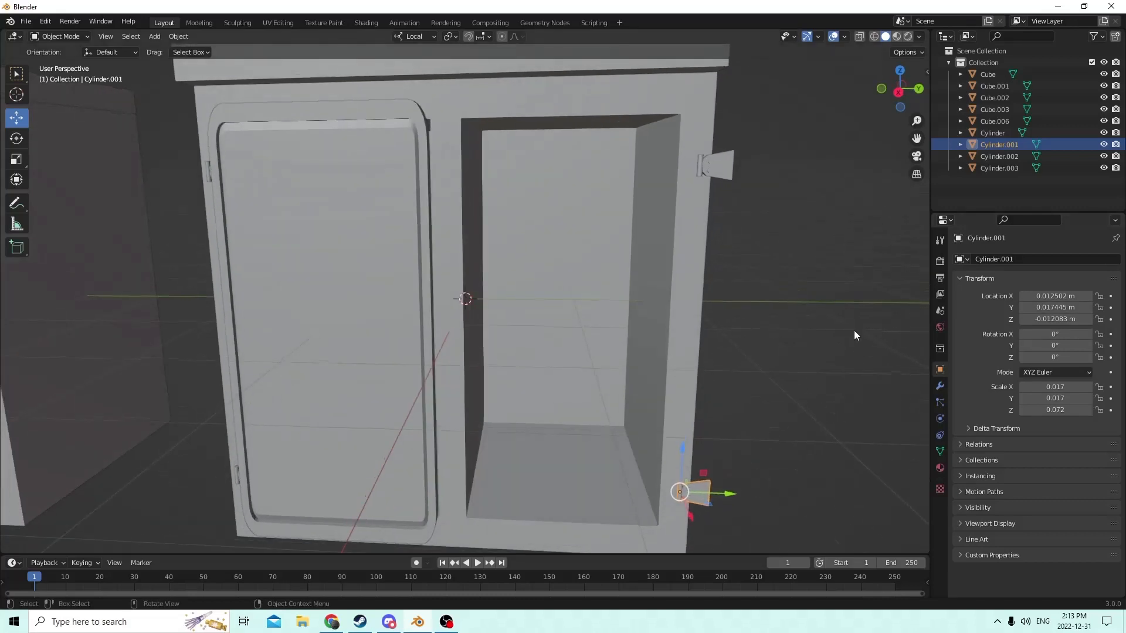
Try the lower right hinge at a Z rotation of 180° and reset it to 0°
left_click(1048, 360)
type("18")
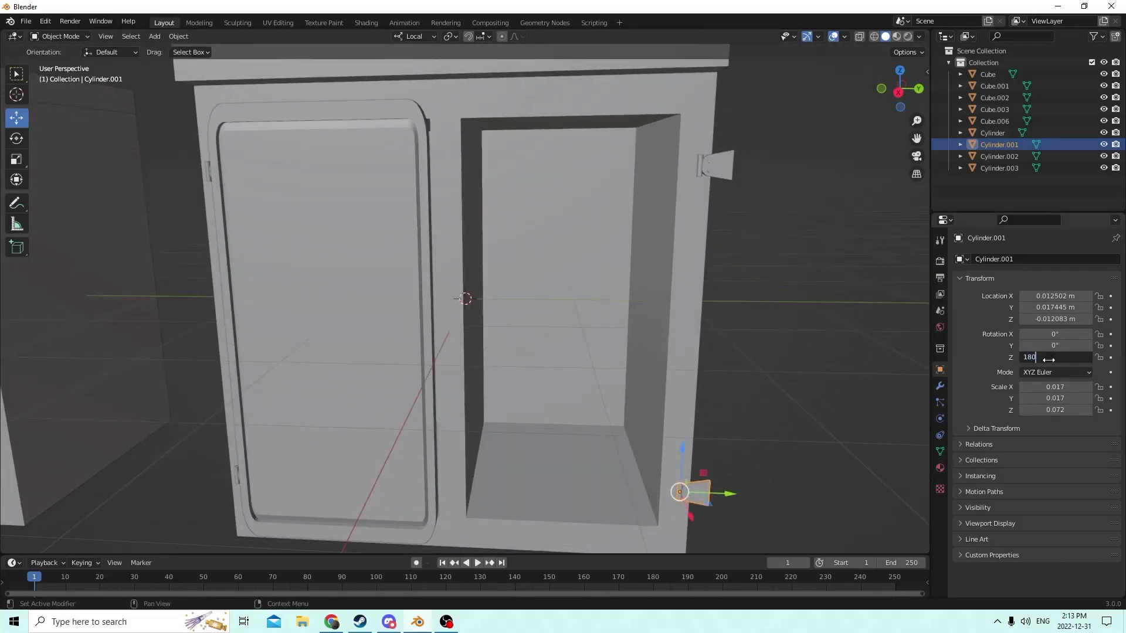
key("Return")
middle_click_drag(759, 166, 747, 251)
scroll(819, 238, "up", 3)
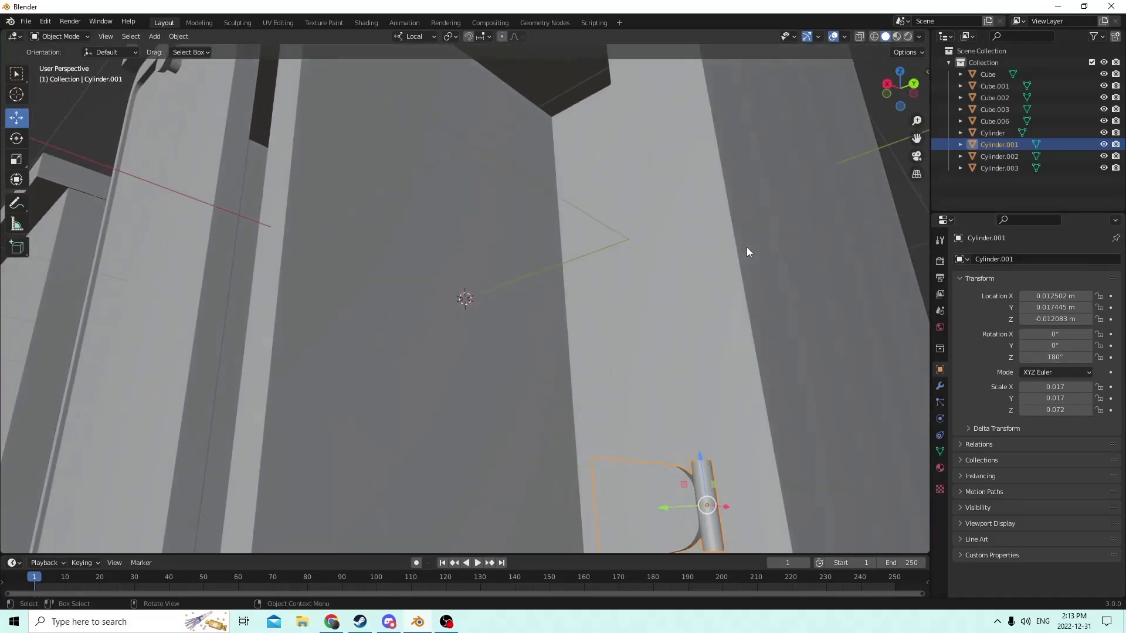
left_click(1041, 358)
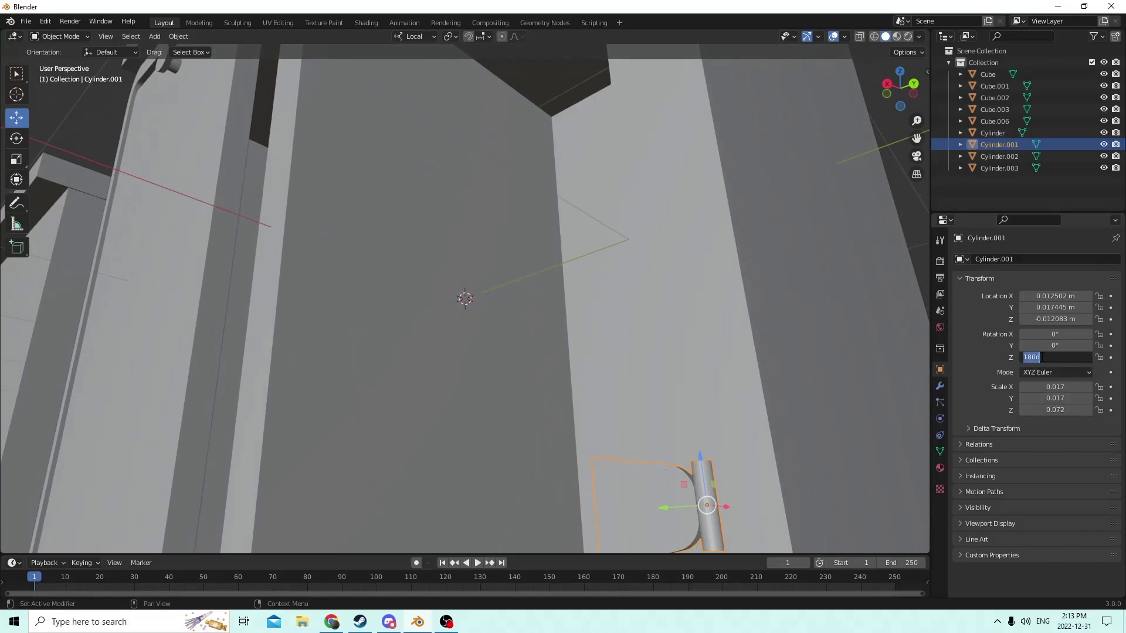
type("0")
key("Return")
Set the lower right hinge's X rotation to 180° so its plate points toward the door opening
left_click(1050, 333)
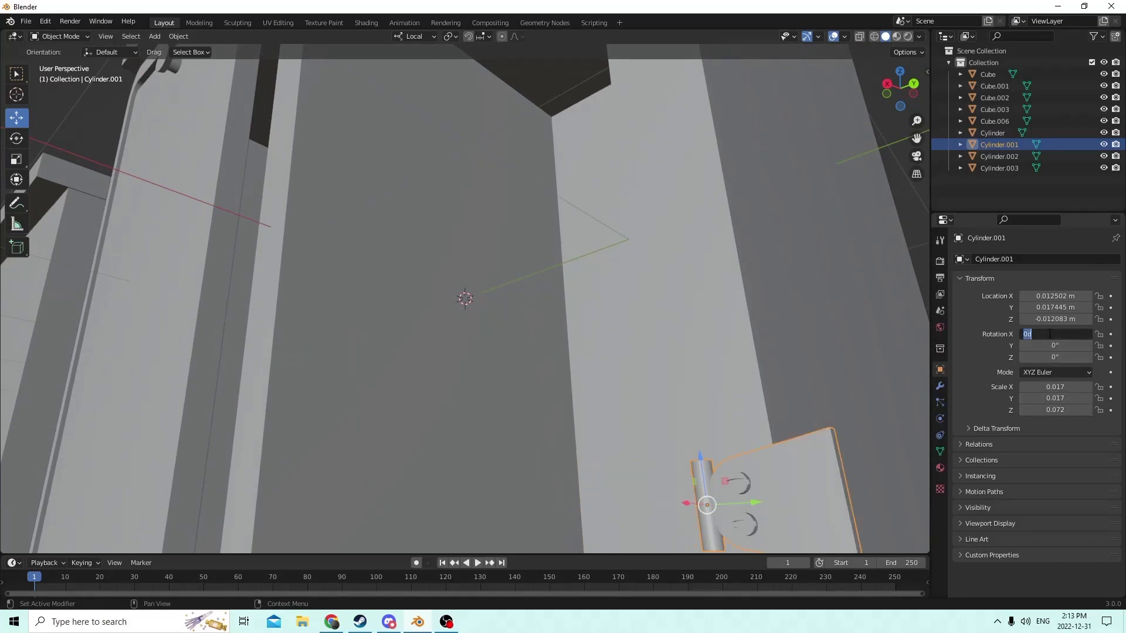
type("180")
key("Return")
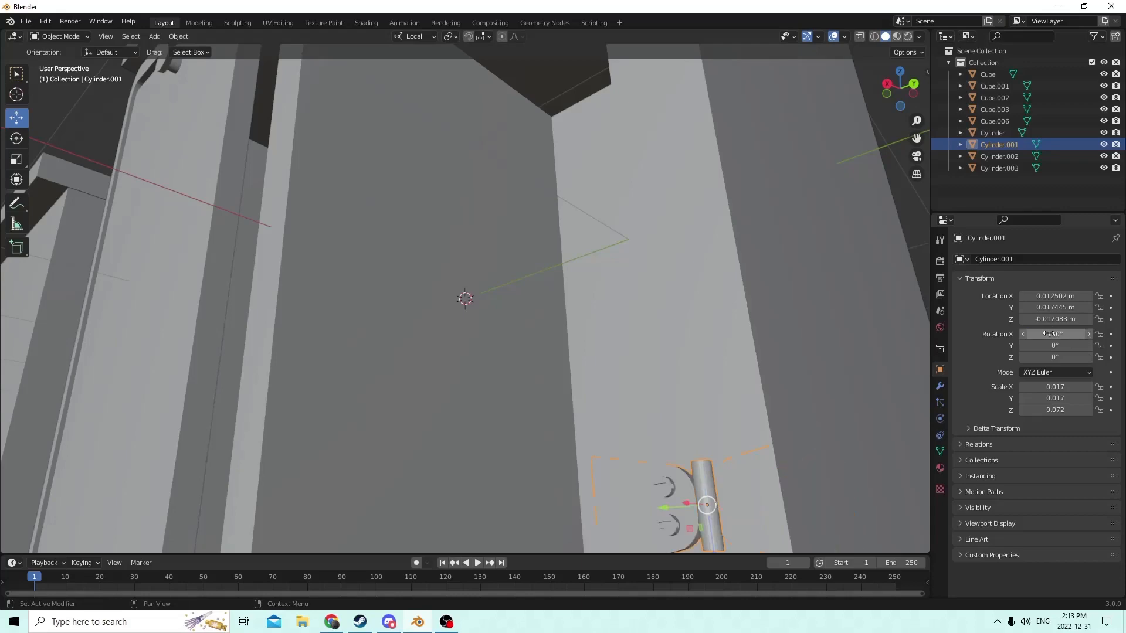
middle_click_drag(592, 361, 633, 384)
middle_click_drag(815, 238, 821, 186)
Set the upper right hinge's X rotation to 180° as well
left_click(818, 130)
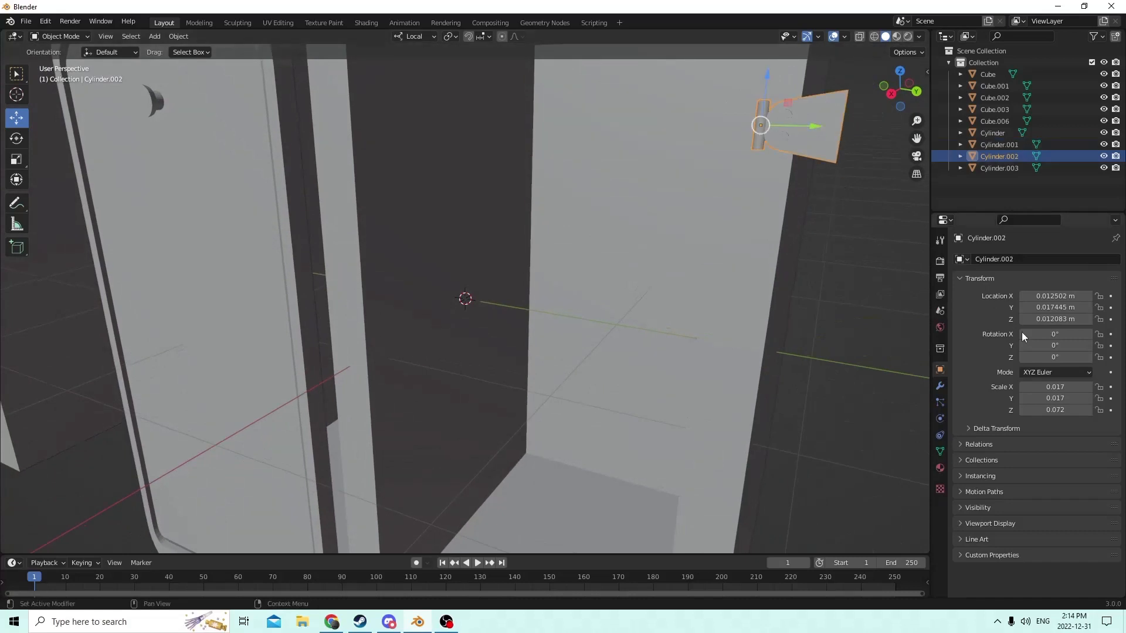
left_click(1038, 333)
type("18")
key("Return")
middle_click_drag(744, 295, 784, 306)
scroll(832, 269, "down", 1)
Duplicate the left door panel with its knob in place
left_click(387, 308)
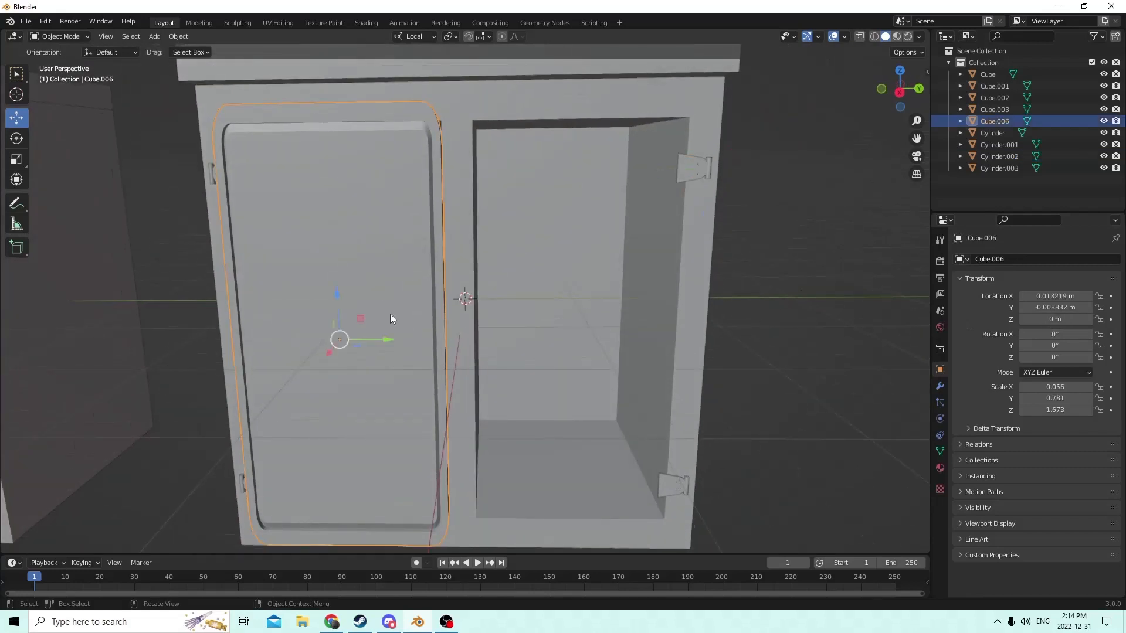
mouse_move(393, 317)
middle_mouse_down()
mouse_move(487, 332)
mouse_move(484, 319)
mouse_move(495, 322)
mouse_move(406, 325)
middle_mouse_up()
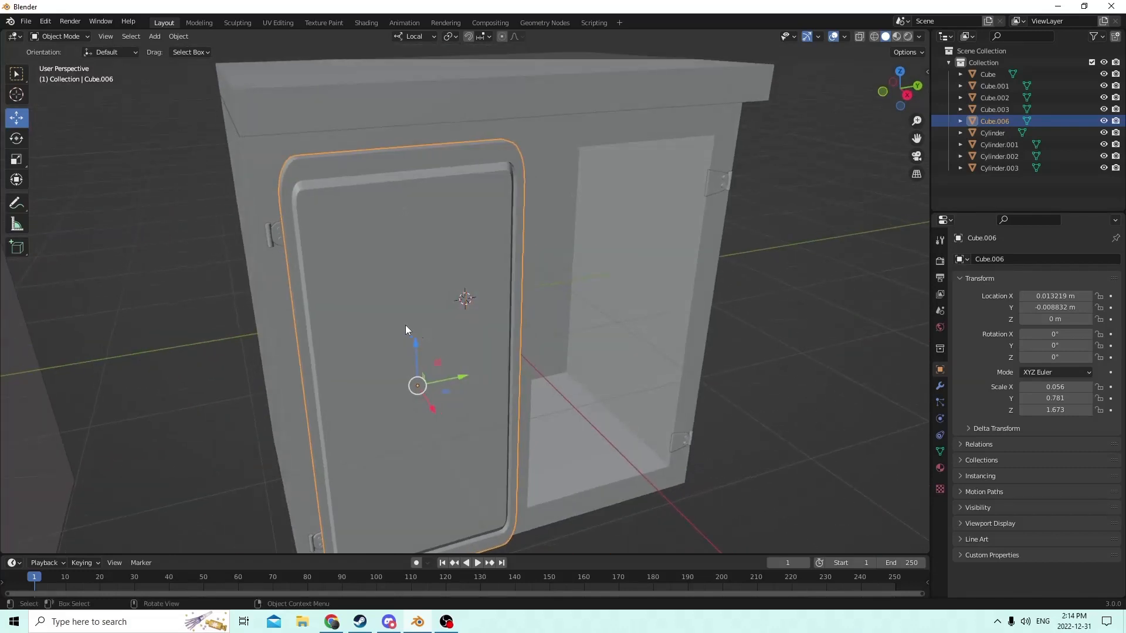
left_click(379, 322)
left_click(402, 329)
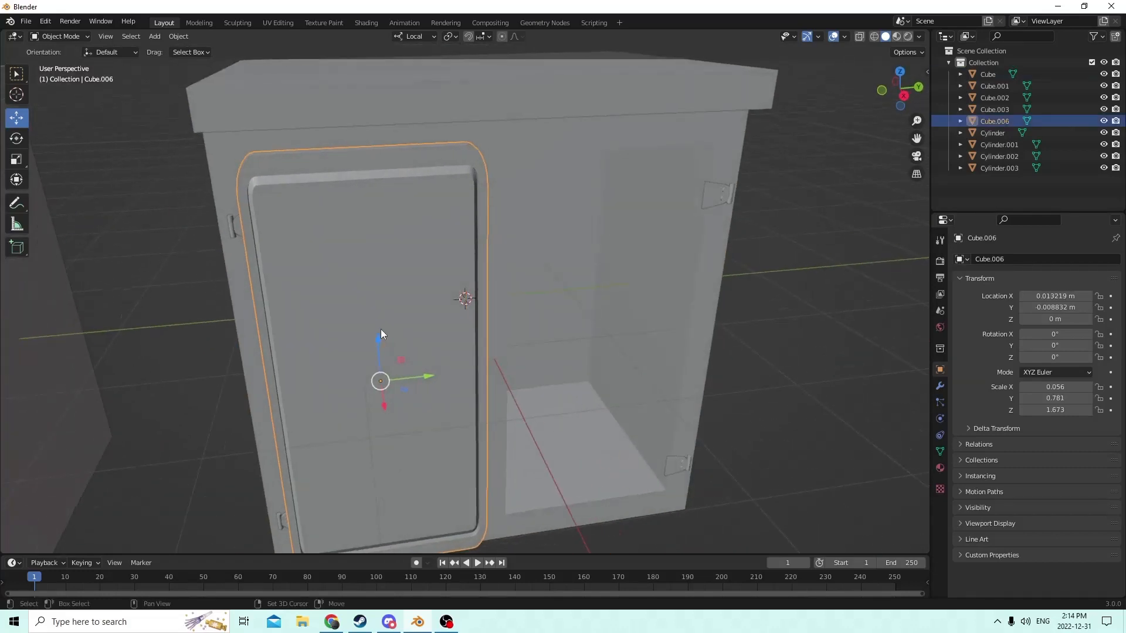
key("shift+d")
right_click(650, 318)
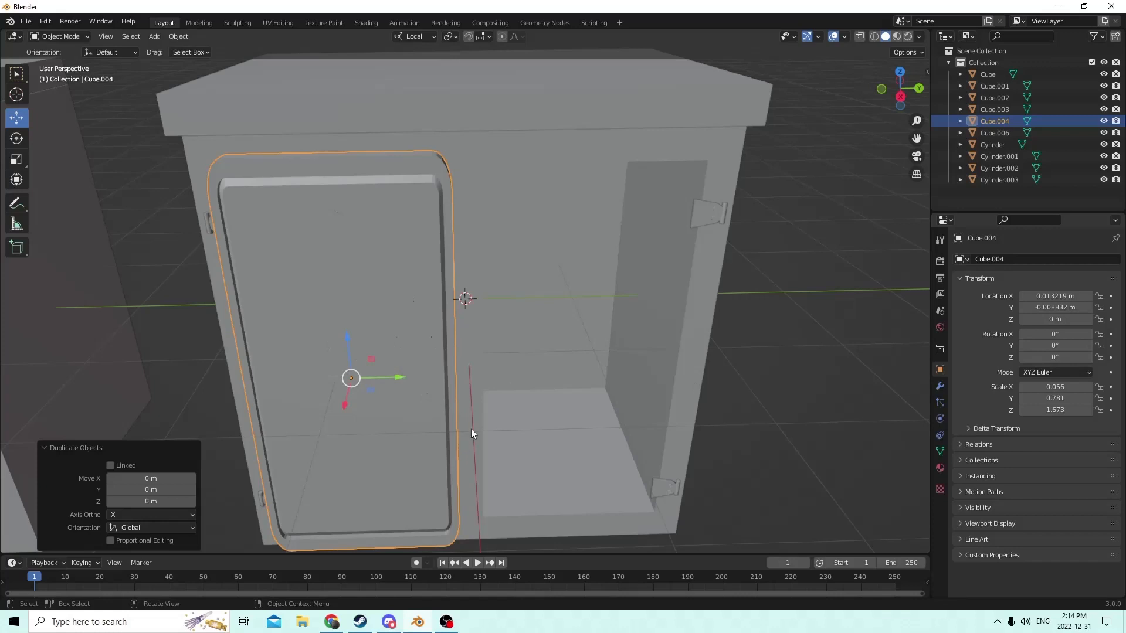
middle_click_drag(473, 433, 544, 451)
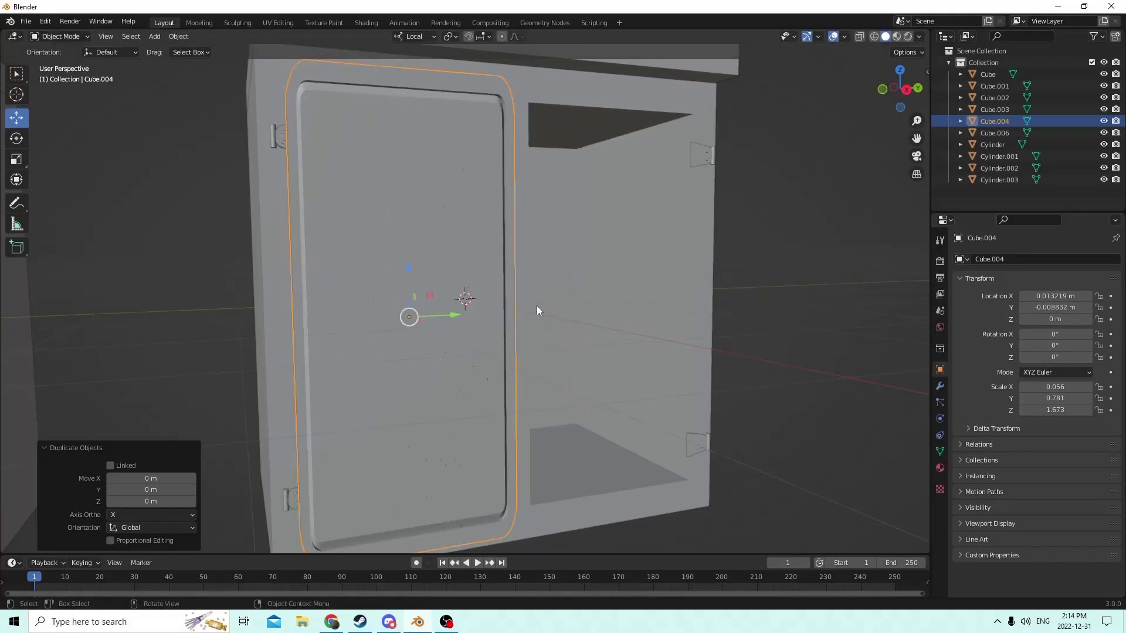
Set the door copy's Y location to 0.008832 m so it covers the right opening
left_click(1032, 307)
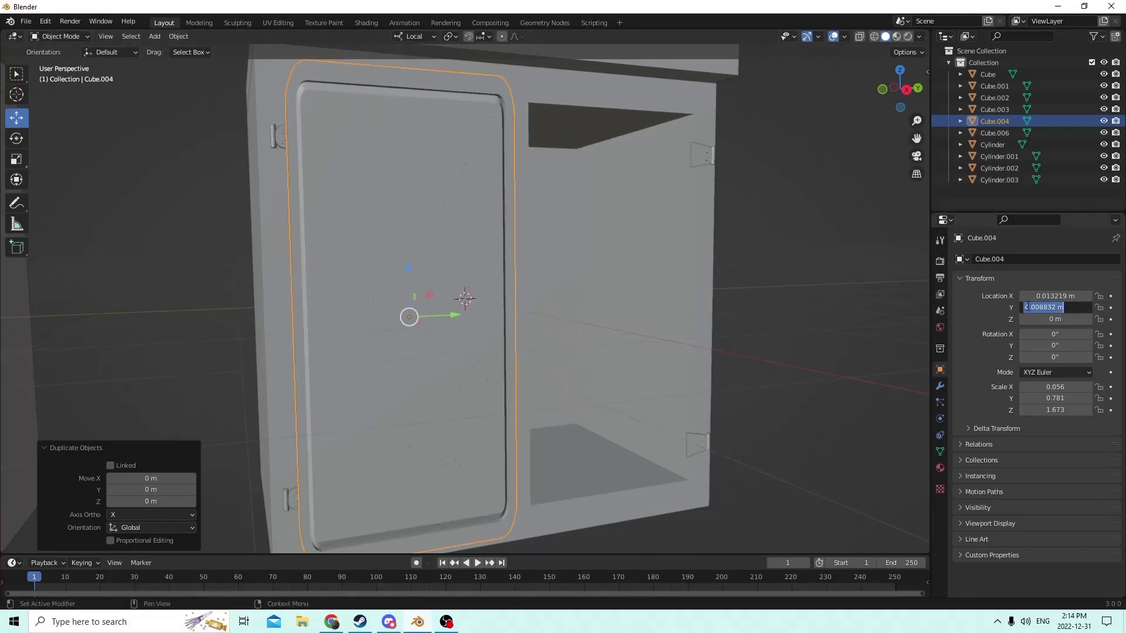
left_click(1026, 307)
key("BackSpace")
key("Return")
middle_click_drag(817, 283, 639, 305)
Join the two right-hand hinges into the right door panel as one object
left_click(335, 225)
middle_click_drag(336, 225, 472, 230)
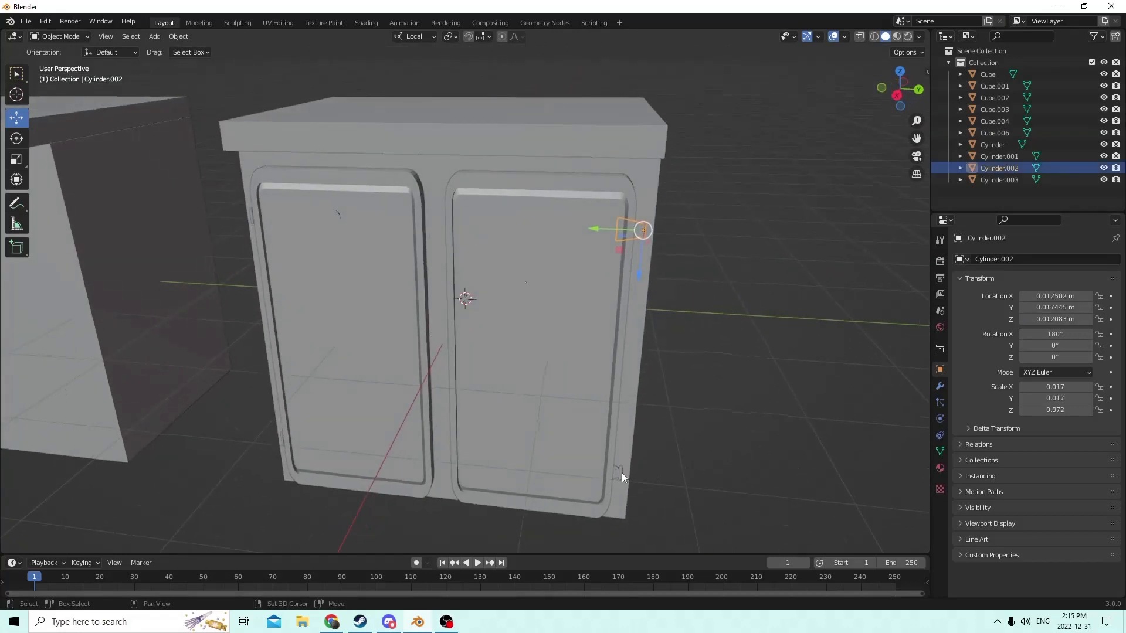
left_click(618, 473, "shift")
left_click(548, 389, "shift")
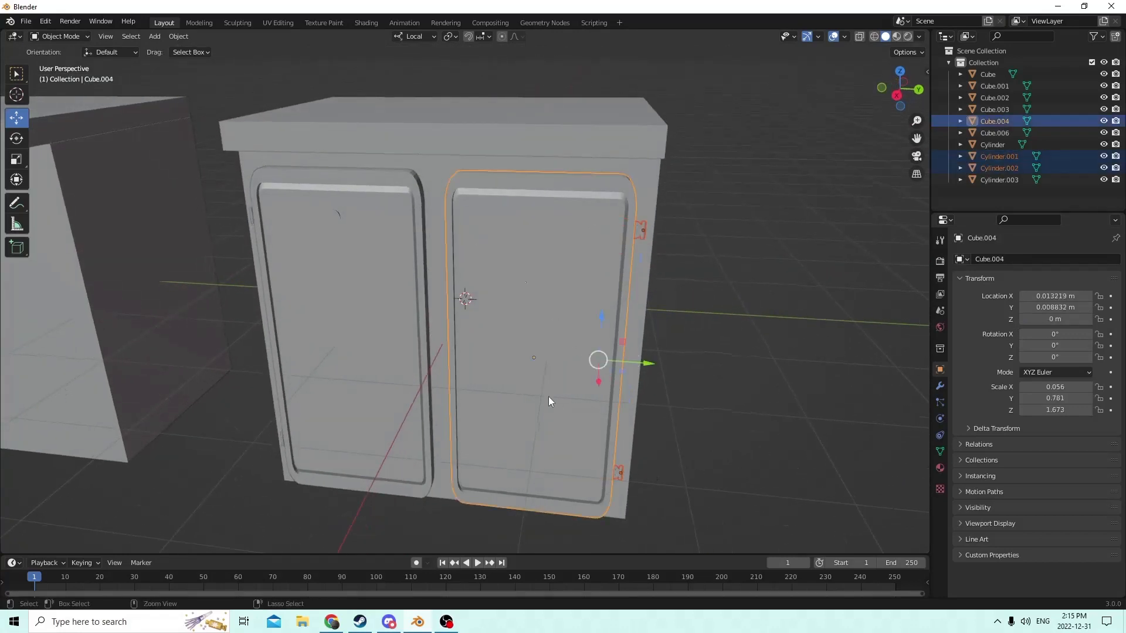
key("ctrl+j")
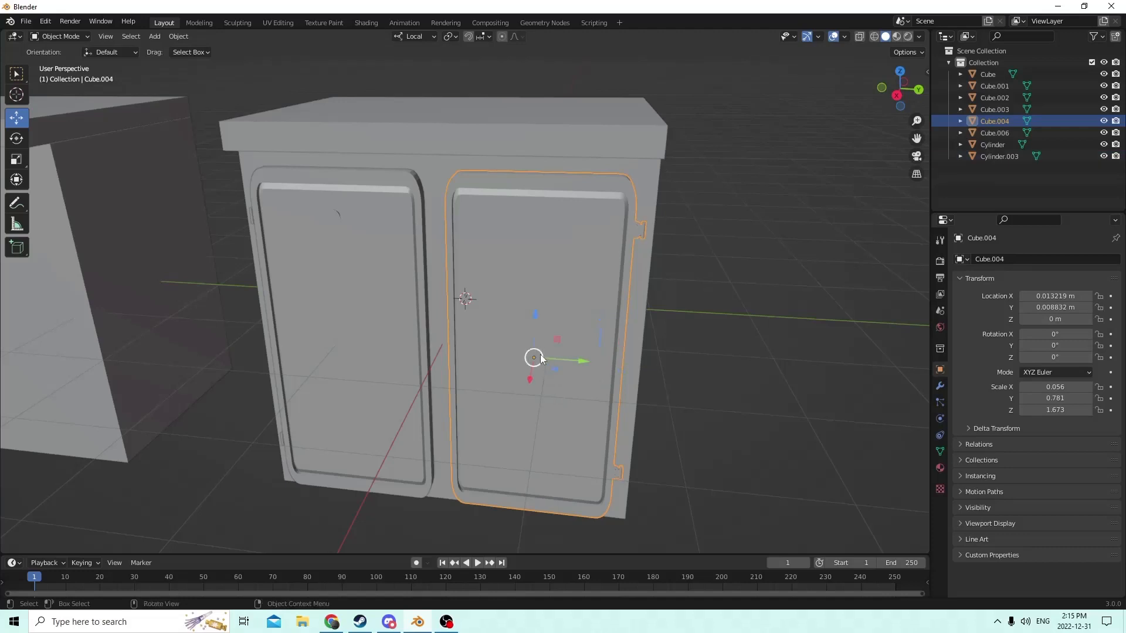
Duplicate the left door panel together with its two hinges in place
middle_click_drag(467, 326, 490, 325)
scroll(504, 325, "up", 1)
middle_click_drag(576, 325, 611, 325)
left_click(267, 215)
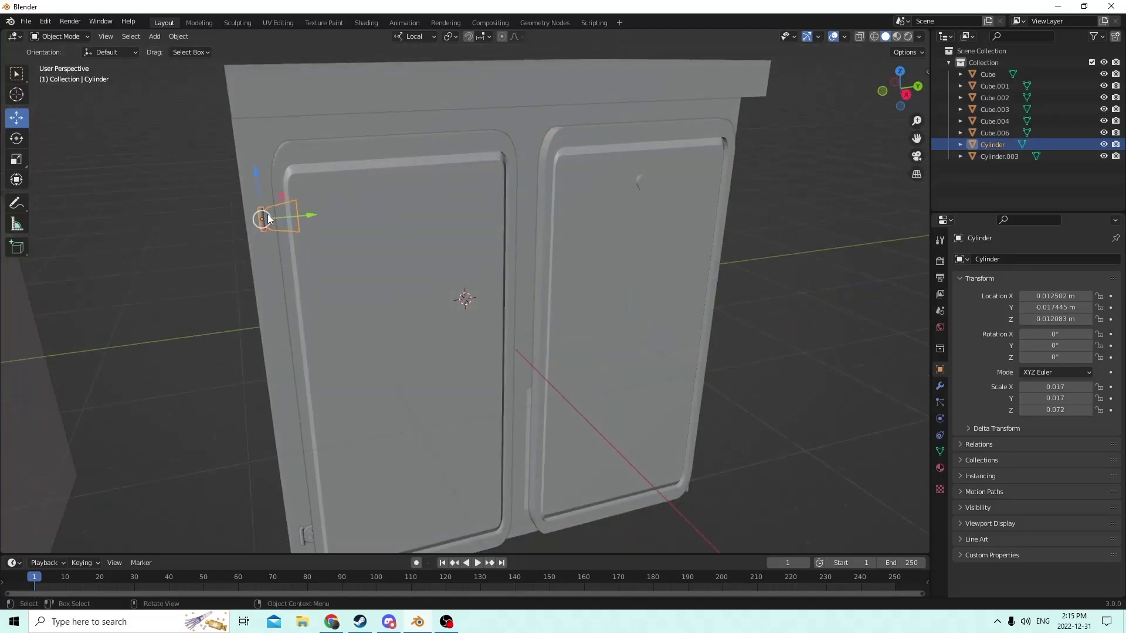
middle_click_drag(267, 214, 358, 272)
left_click(315, 502, "shift")
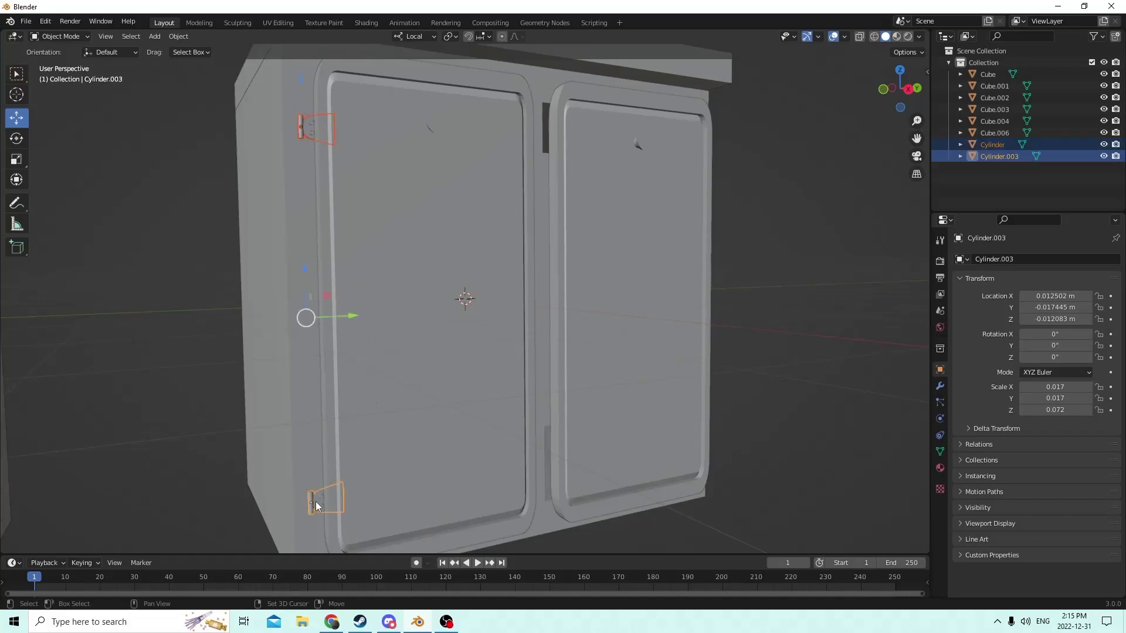
left_click(413, 387, "shift")
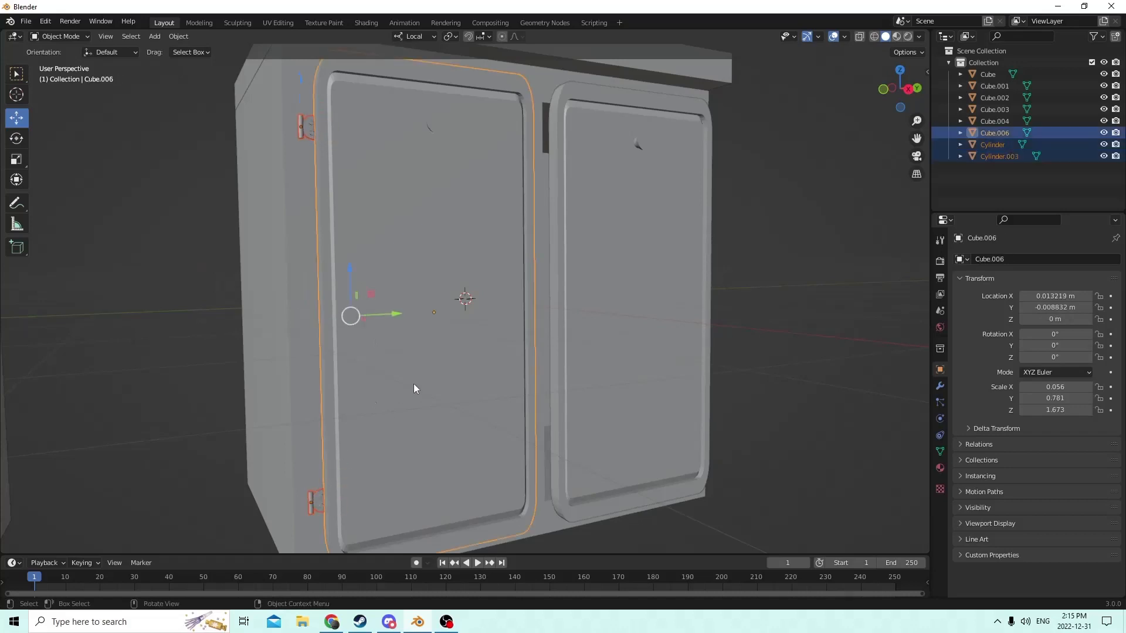
middle_click_drag(414, 387, 383, 407)
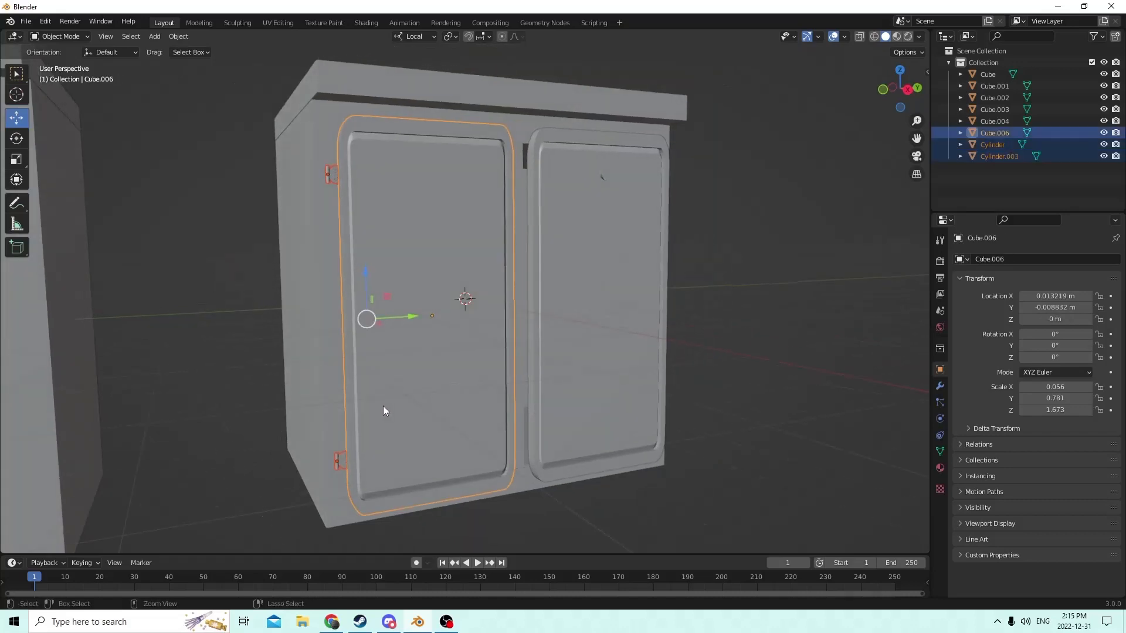
key("shift+d")
right_click(422, 365)
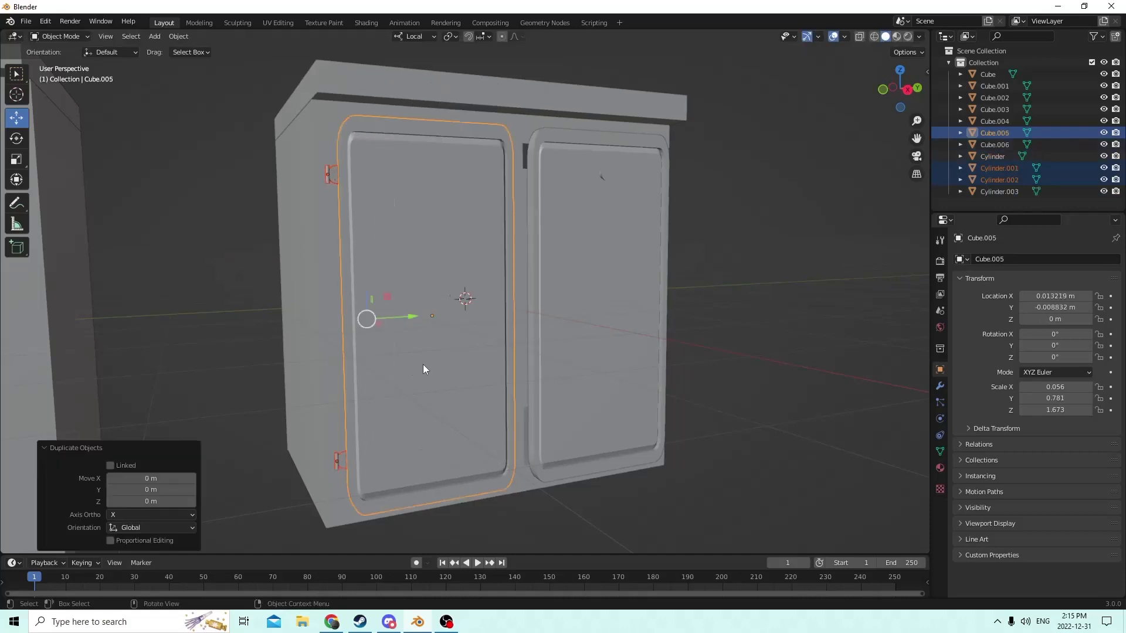
Move the duplicated door and hinges along local Y past the neighbouring cabinet, to about Y -0.092267 m for the door
scroll(420, 368, "down", 1)
middle_click_drag(389, 402, 321, 434)
scroll(379, 409, "down", 2)
left_click_drag(424, 324, 45, 307)
scroll(143, 315, "down", 2)
middle_click_drag(143, 315, 189, 332)
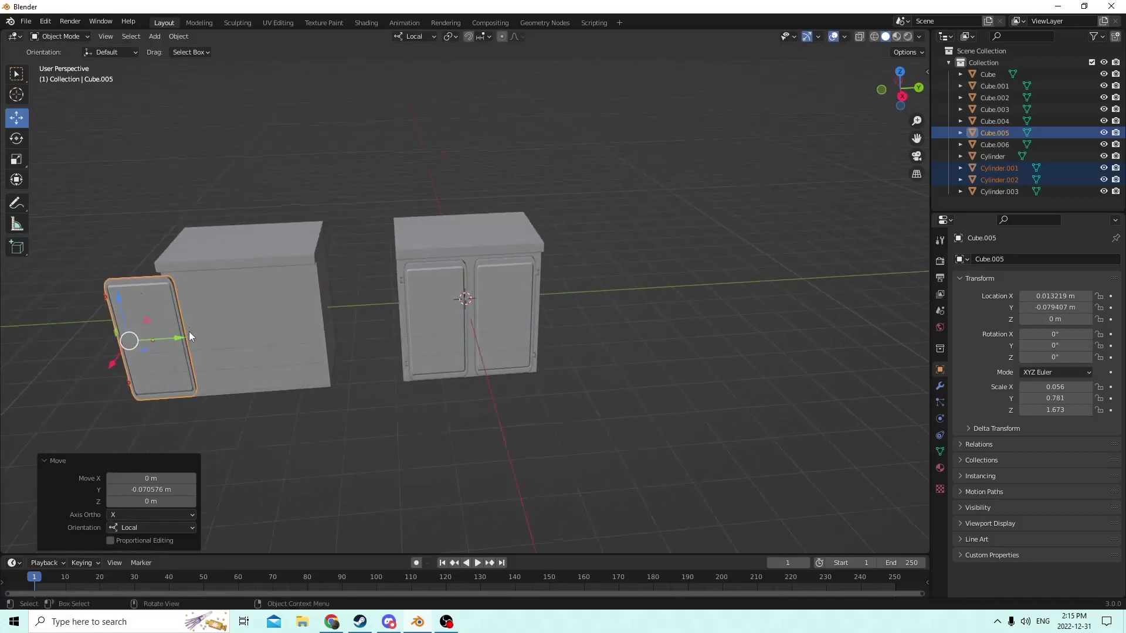
key("g")
key("y")
key("y")
left_click(121, 332)
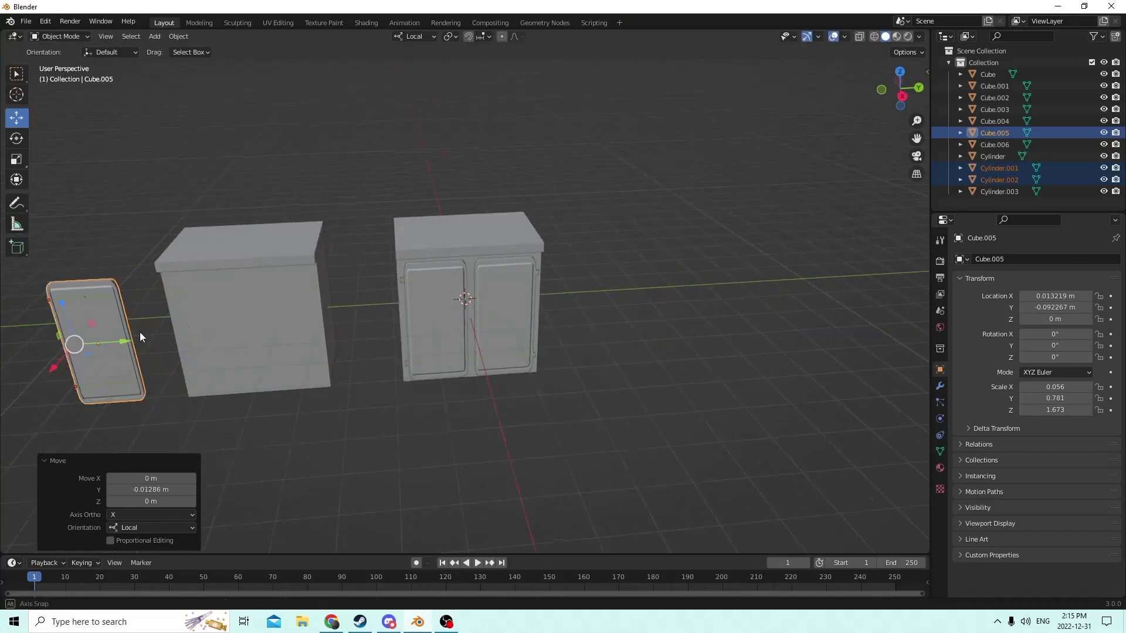
scroll(184, 301, "up", 6)
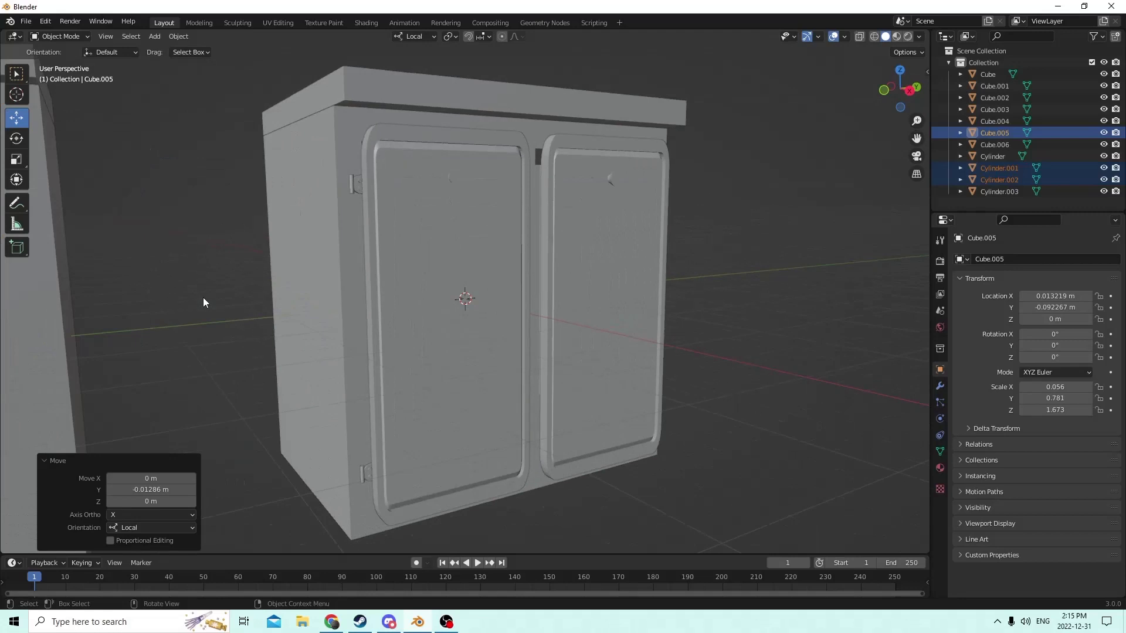
Join the two left-hand hinges into the left door panel as one object
scroll(203, 299, "up", 3)
scroll(203, 299, "down", 2)
middle_click_drag(203, 299, 510, 470)
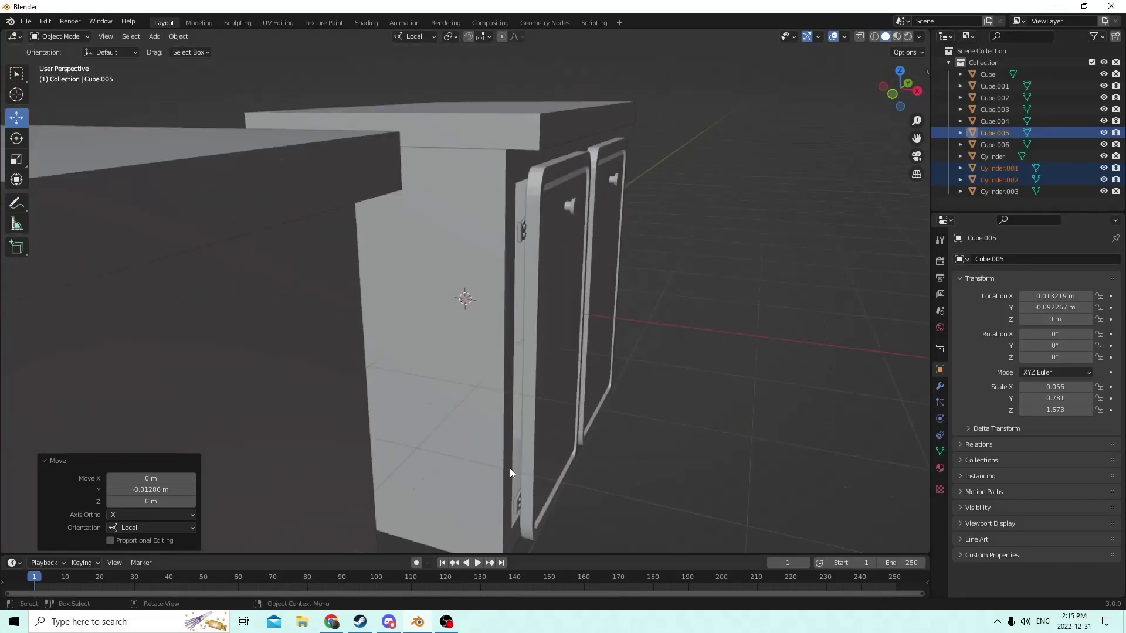
left_click(518, 508)
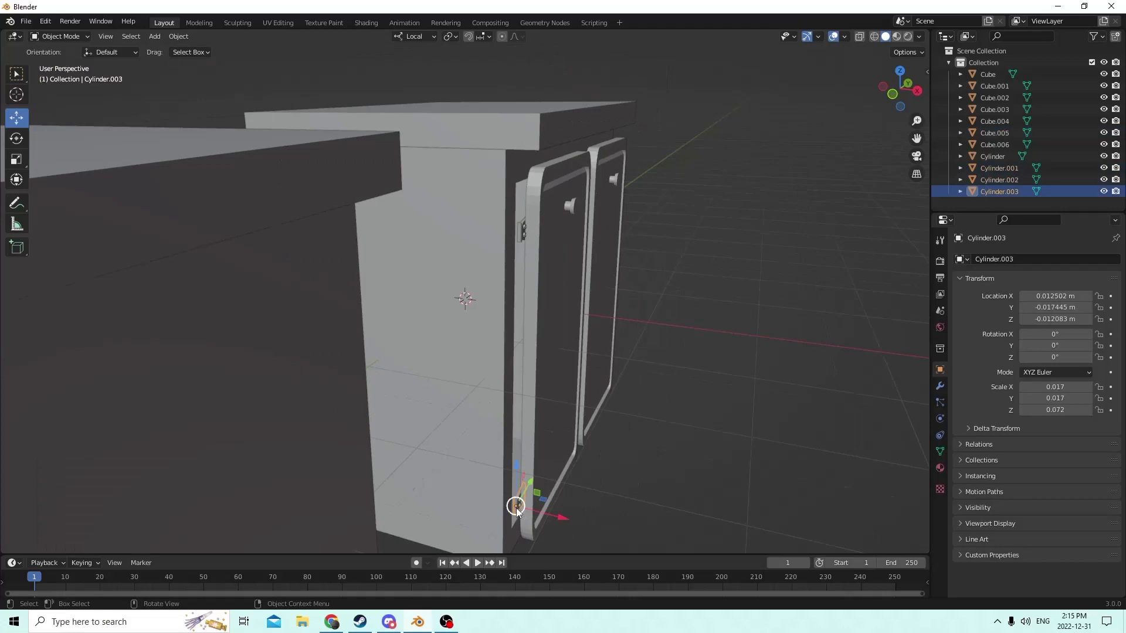
left_click(520, 228, "shift")
left_click(547, 288, "shift")
middle_click_drag(541, 289, 495, 286)
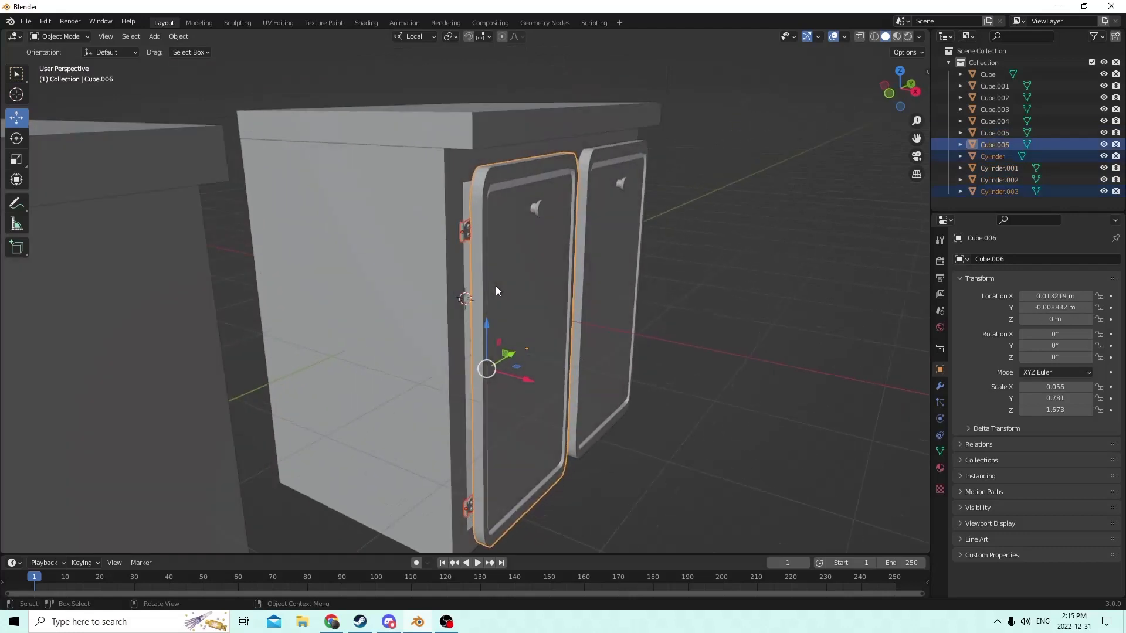
left_click(472, 229, "shift")
left_click(469, 509, "shift")
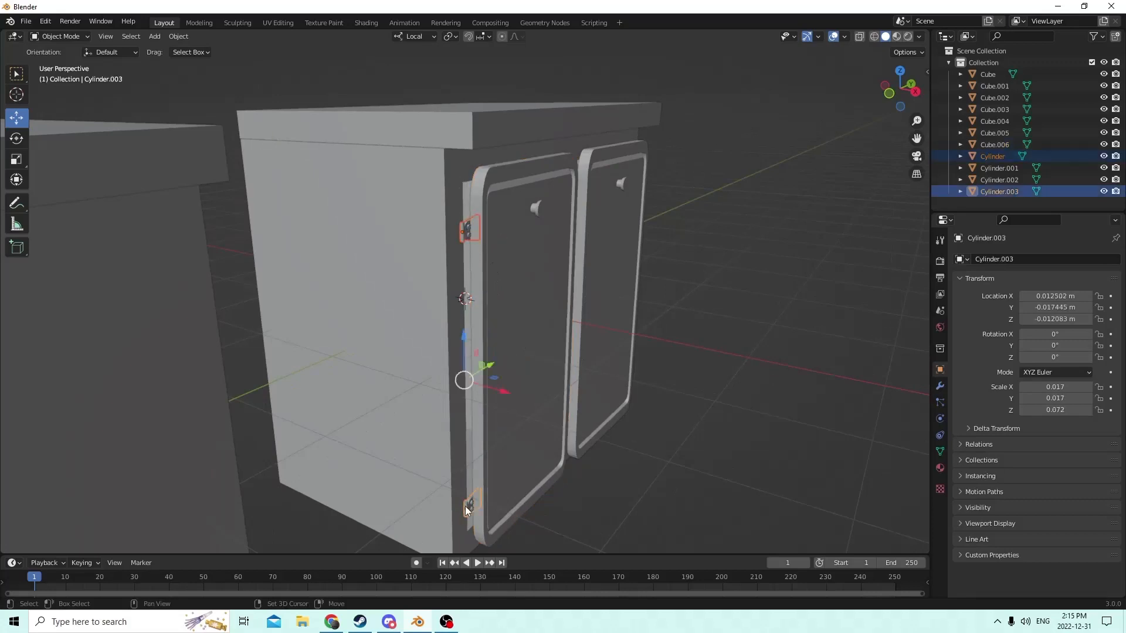
left_click(504, 420, "shift")
middle_click_drag(498, 420, 631, 360)
key("ctrl+j")
Move both hinged door panels along local X toward the cabinet front, to about X 0.012141 m
left_click(605, 322, "shift")
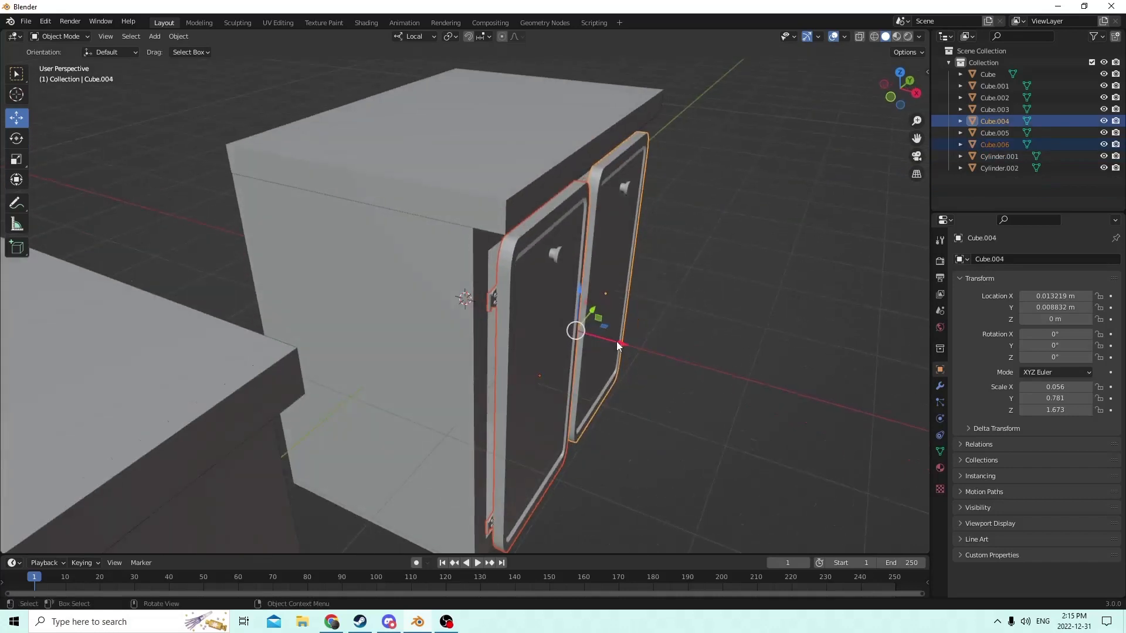
left_click_drag(618, 345, 606, 337)
middle_click_drag(606, 337, 653, 316)
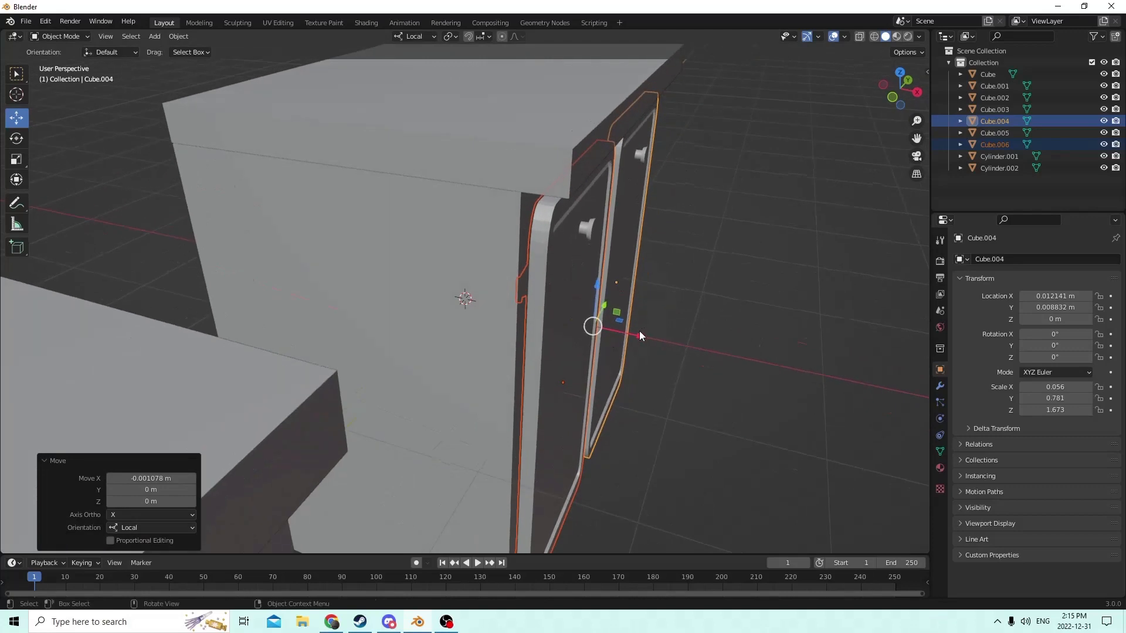
Nudge both door panels outward along local X, to about X 0.012436 m
key("g")
key("x")
key("x")
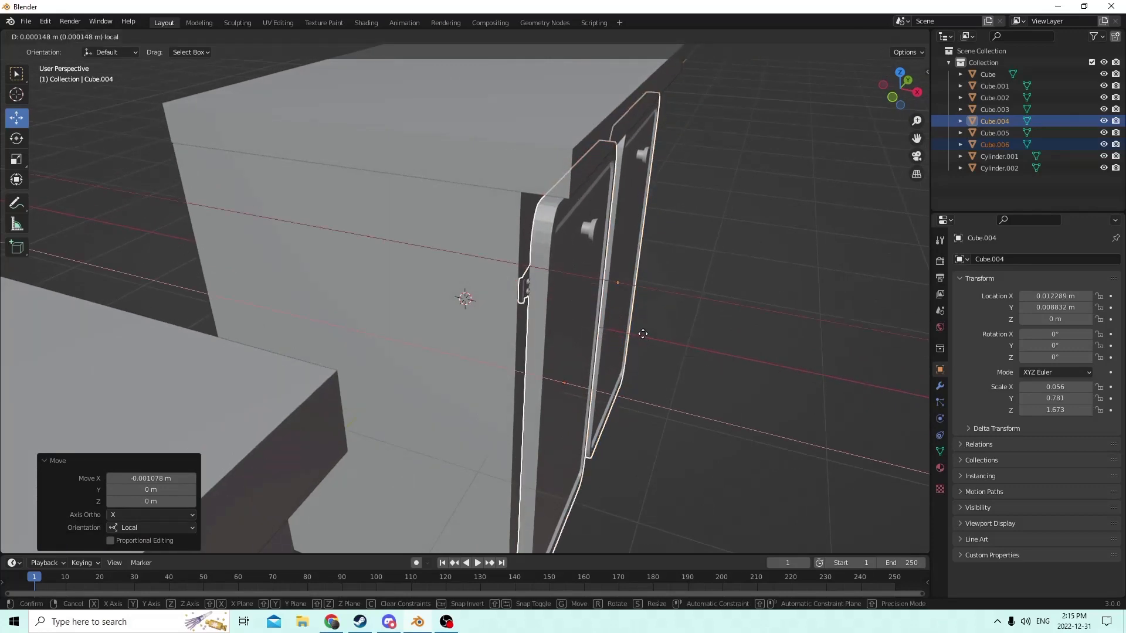
left_click(645, 334)
middle_click_drag(645, 333, 523, 322)
Examine from several angles how the hinged doors sit against the cabinet and compare it with the neighbouring cabinet
left_click(852, 205)
scroll(852, 205, "down", 4)
middle_click_drag(854, 219, 312, 133)
left_click(511, 186)
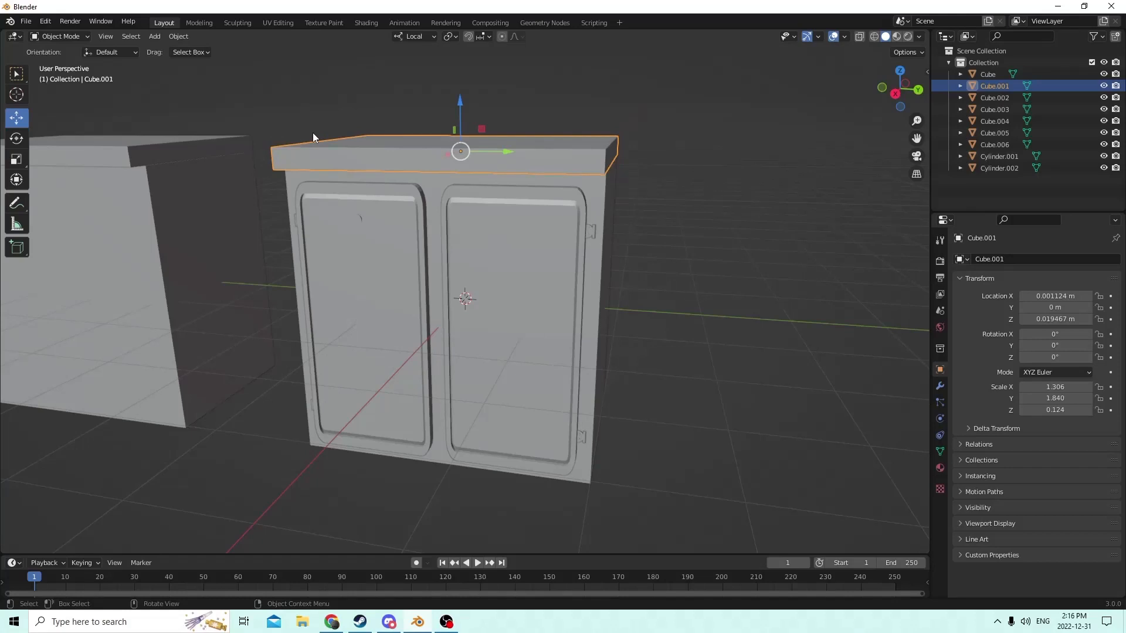
middle_click_drag(88, 190, 191, 181)
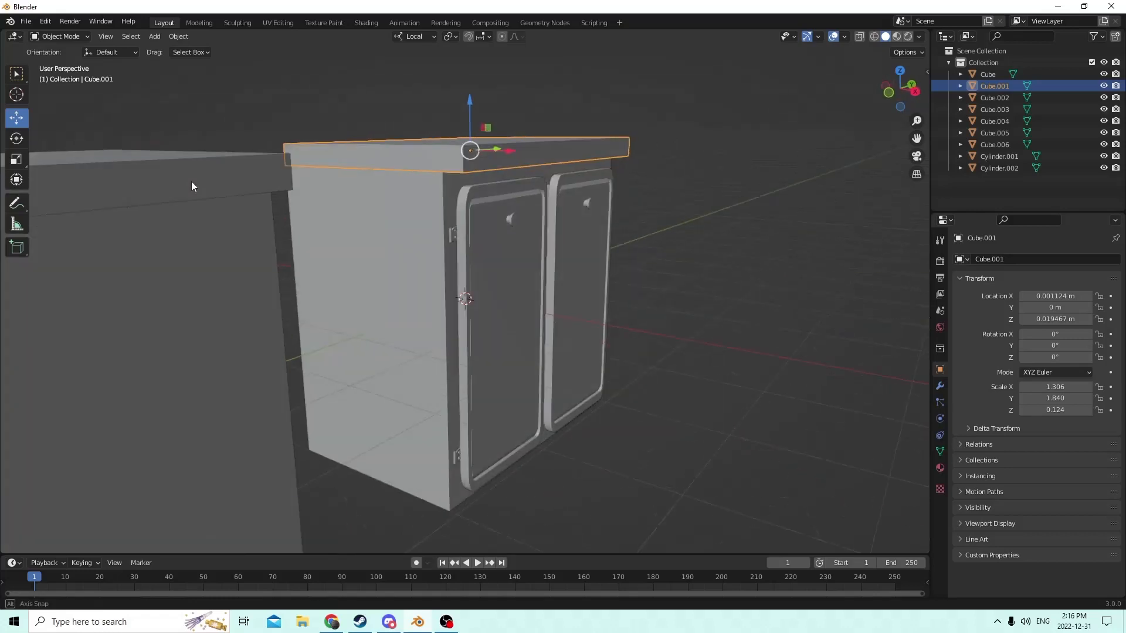
left_click(227, 325)
middle_click_drag(203, 322, 136, 309)
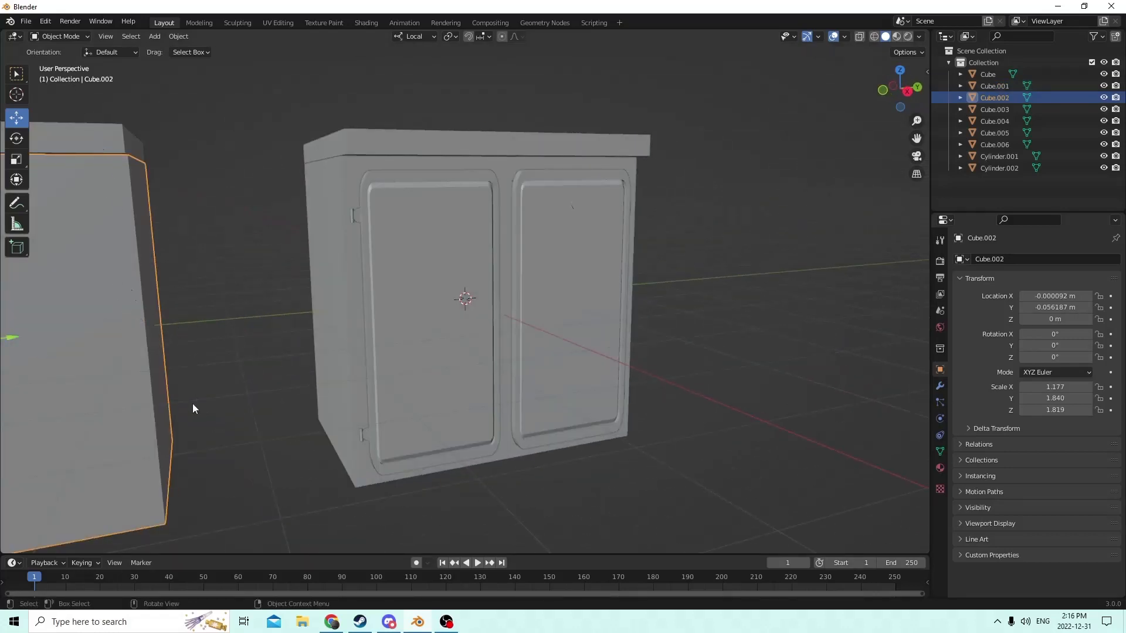
scroll(192, 403, "down", 2)
middle_click_drag(113, 269, 418, 248)
left_click_drag(418, 249, 462, 264)
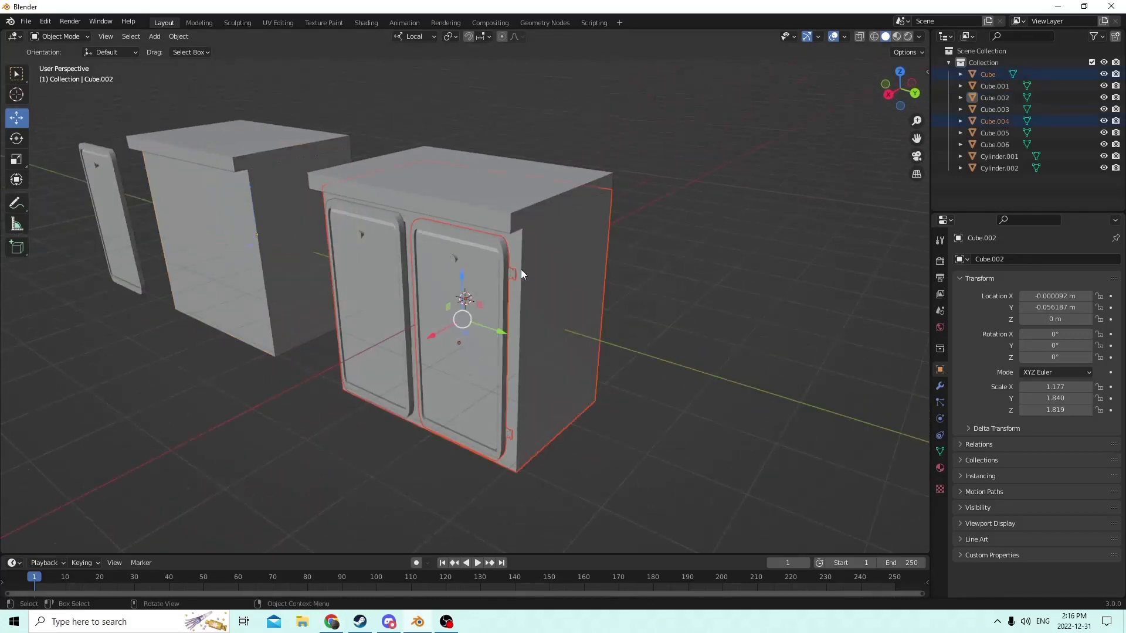
key("KP_Decimal")
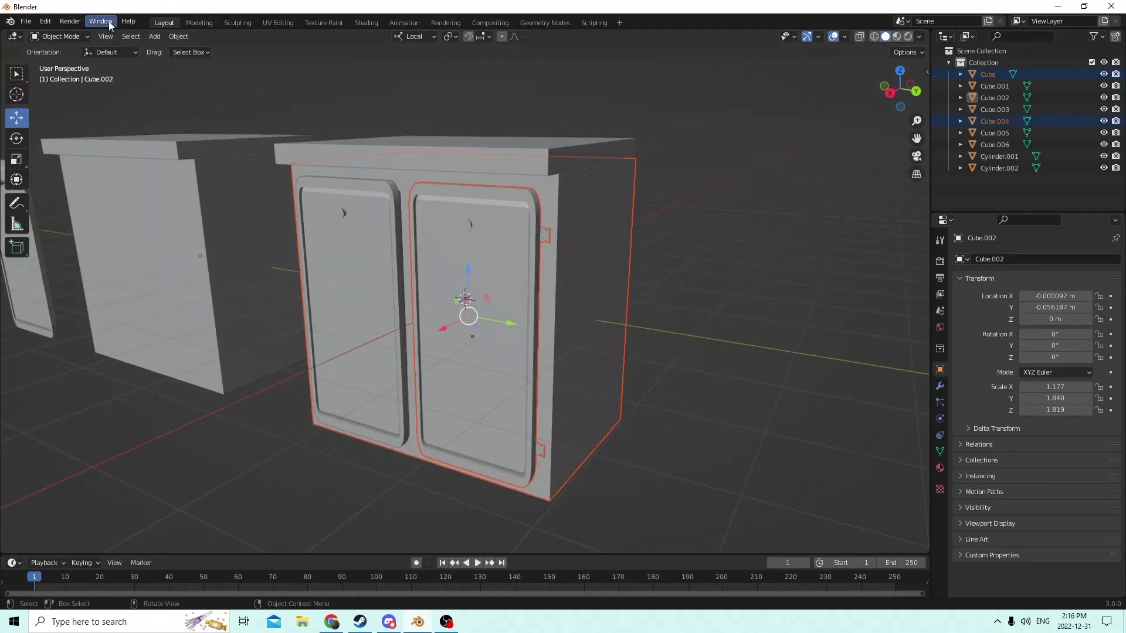
Undo the recent selections and the last outward nudge of both door panels
left_click(45, 22)
left_click(56, 30)
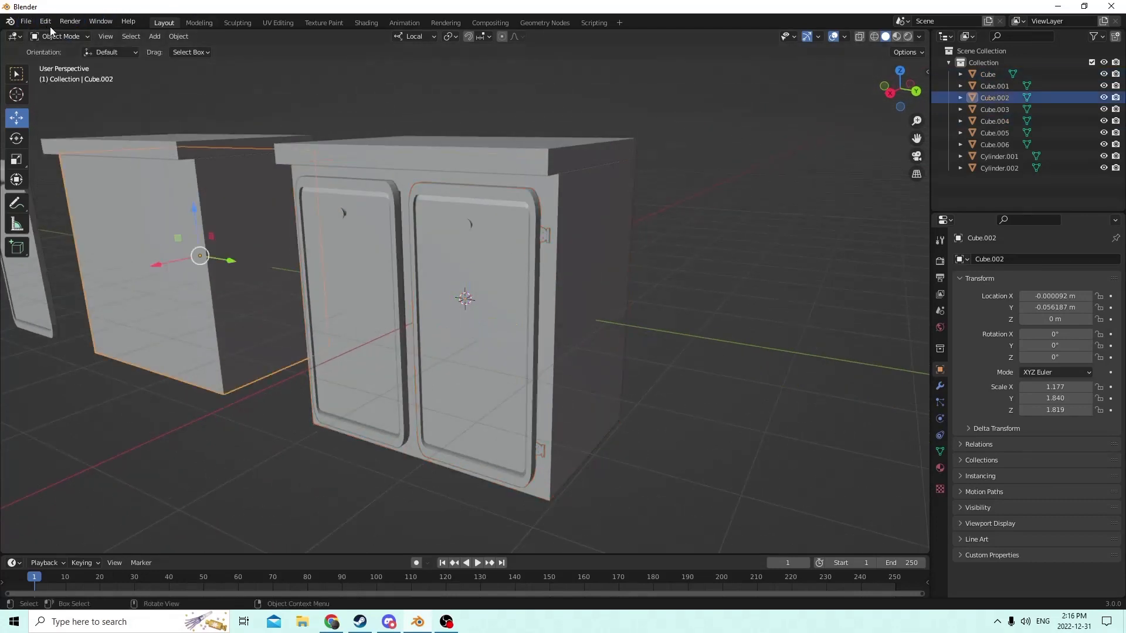
left_click(50, 24)
left_click(57, 34)
left_click(48, 22)
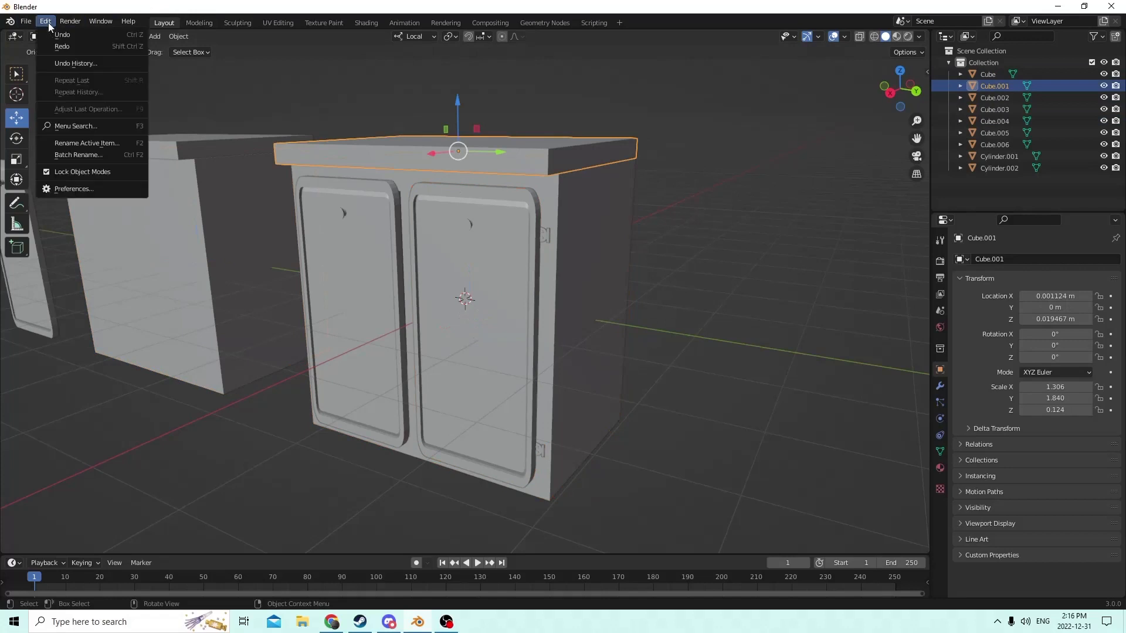
left_click(57, 34)
left_click(46, 21)
left_click(56, 34)
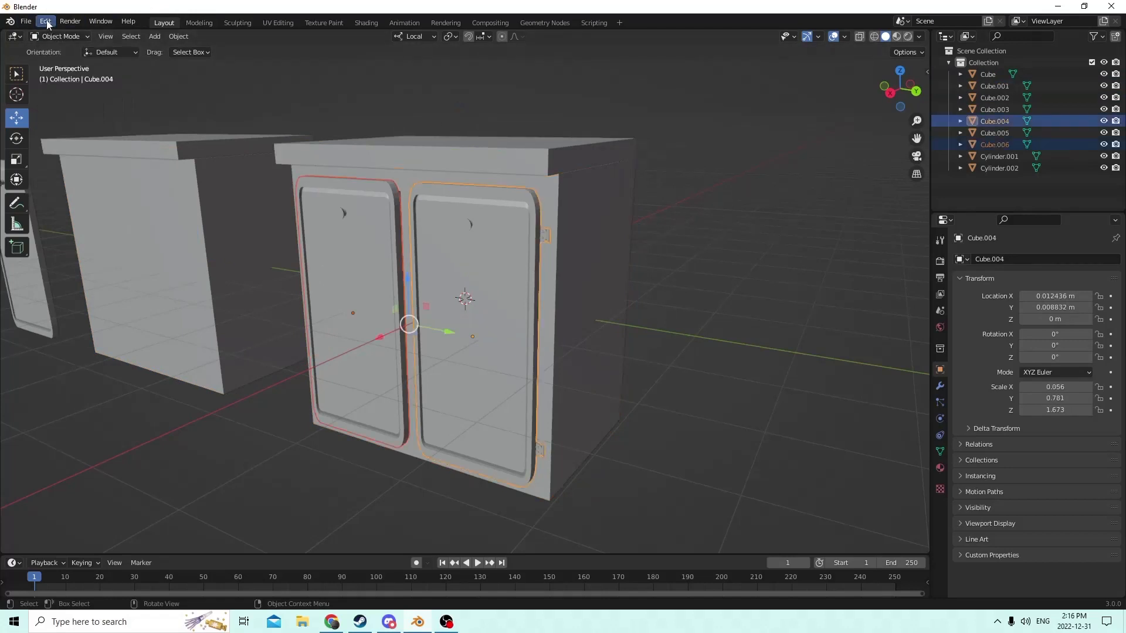
left_click(46, 22)
left_click(49, 31)
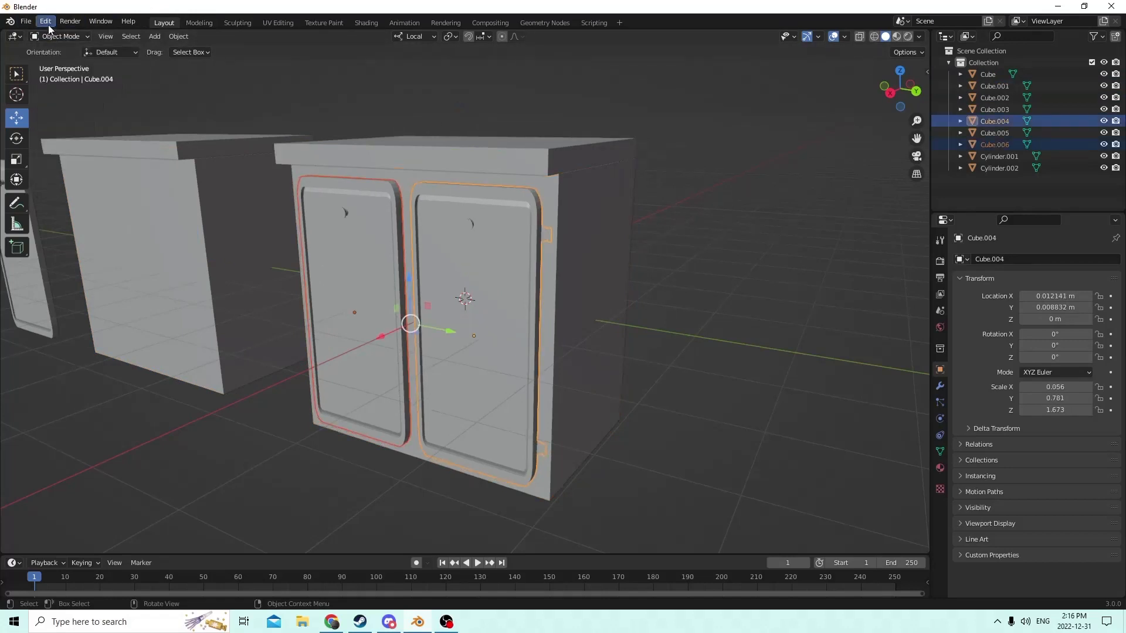
left_click(591, 293)
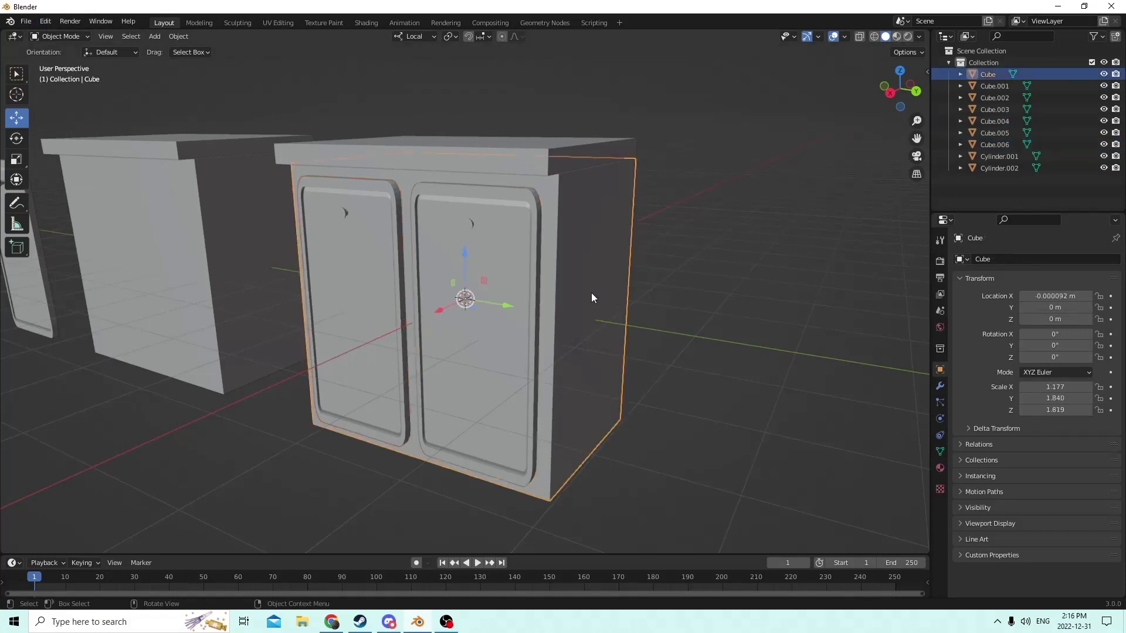
left_click(49, 22)
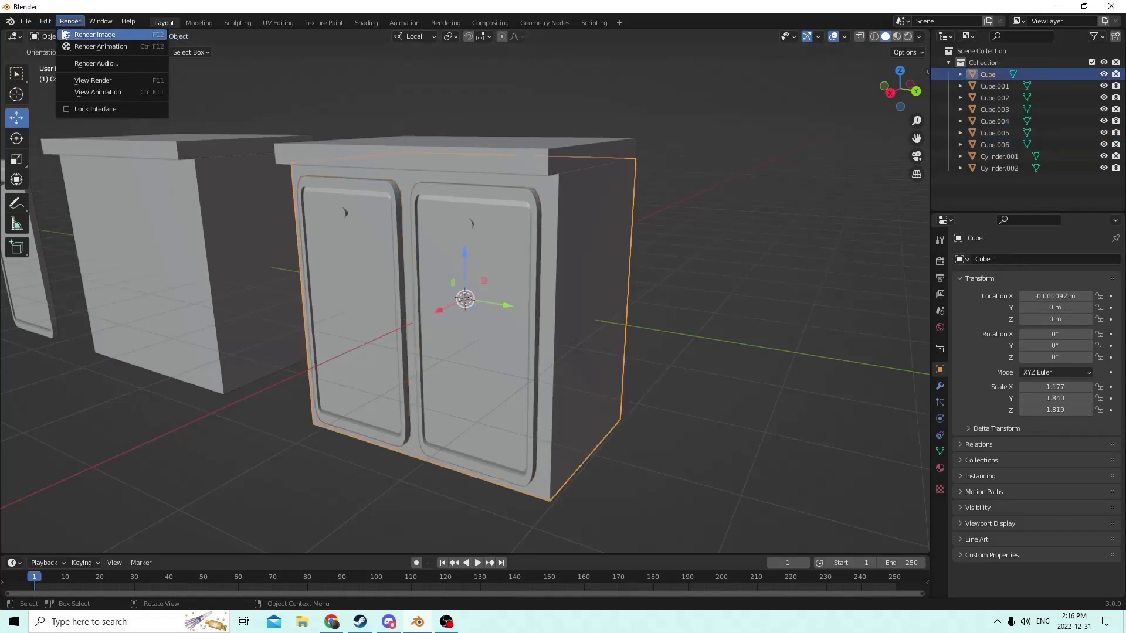
left_click(45, 21)
left_click(45, 22)
left_click(61, 35)
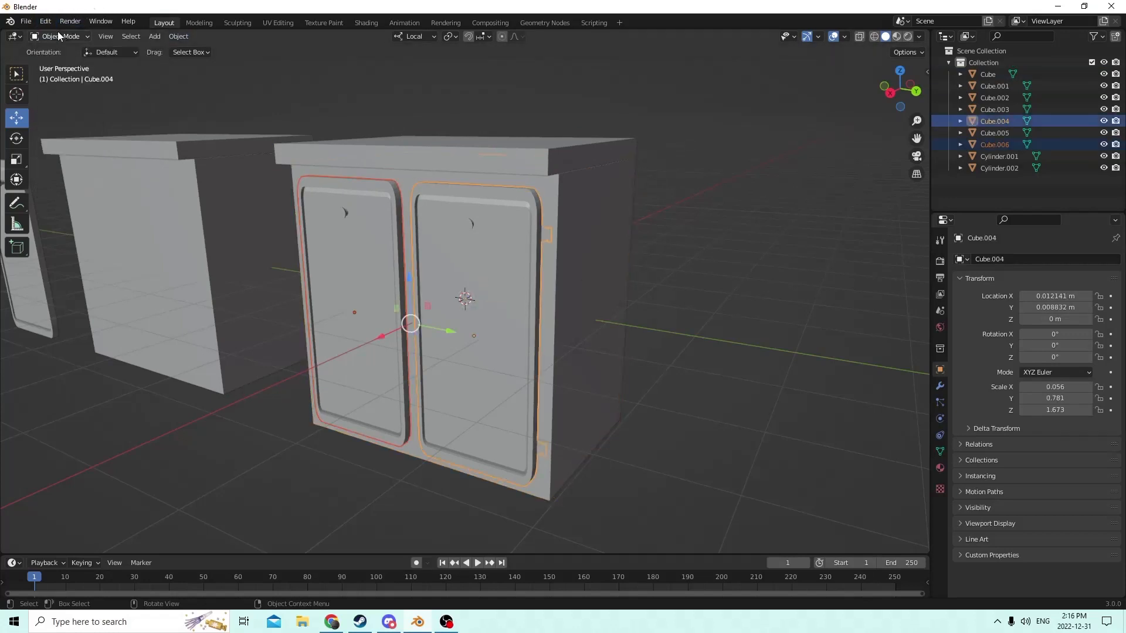
left_click(47, 22)
left_click(64, 47)
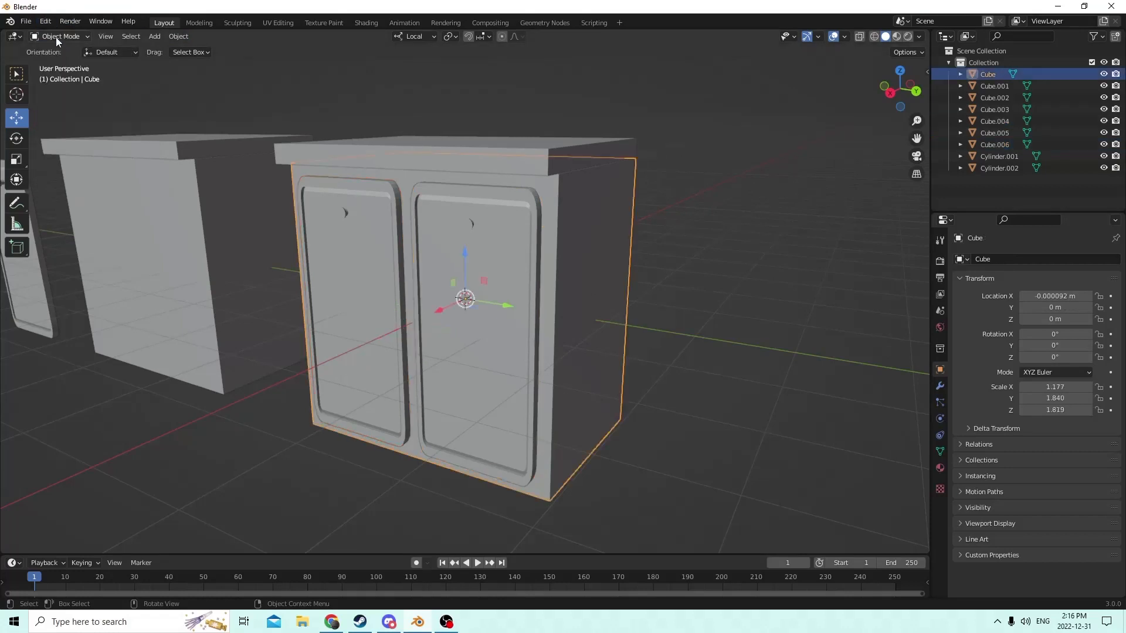
left_click(45, 21)
Move both door panels outward by about 0.000323 m along local X, to X 0.012464 m
middle_click_drag(545, 135, 529, 275)
left_click(381, 265)
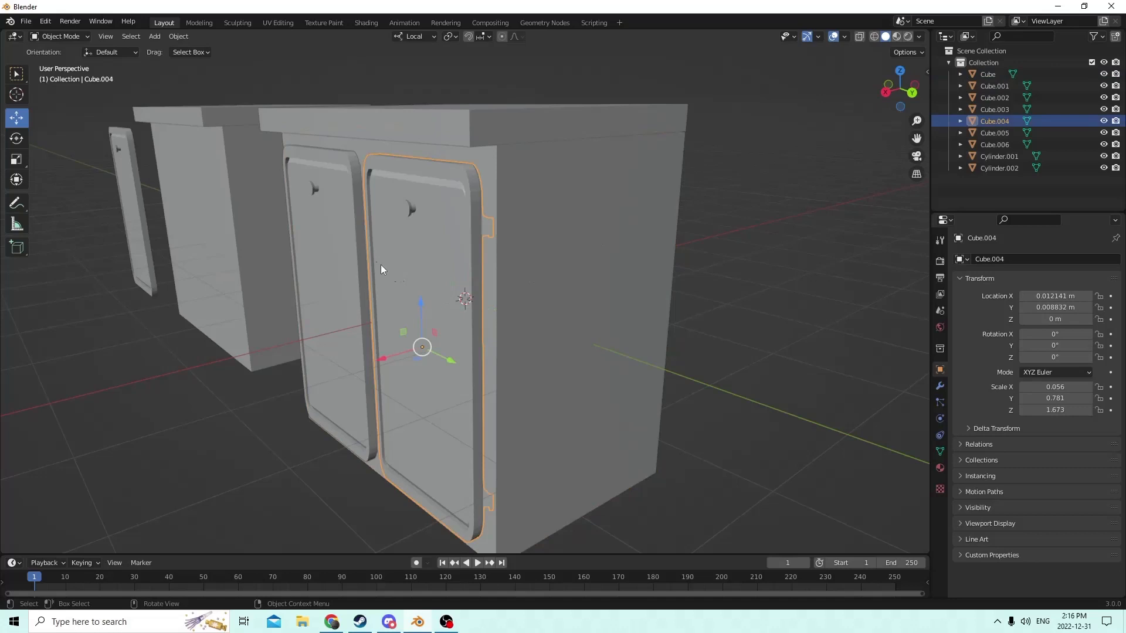
left_click(333, 255, "shift")
middle_click_drag(333, 255, 326, 273)
left_click_drag(322, 347, 315, 347)
scroll(315, 347, "up", 4)
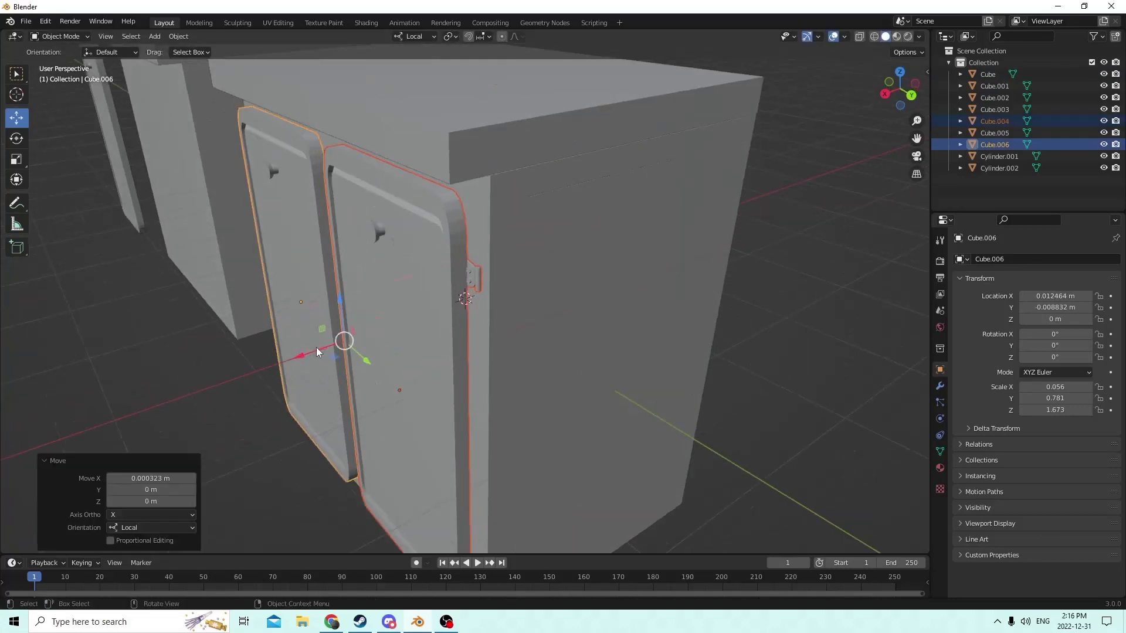
middle_click_drag(306, 350, 427, 346)
scroll(459, 351, "down", 2)
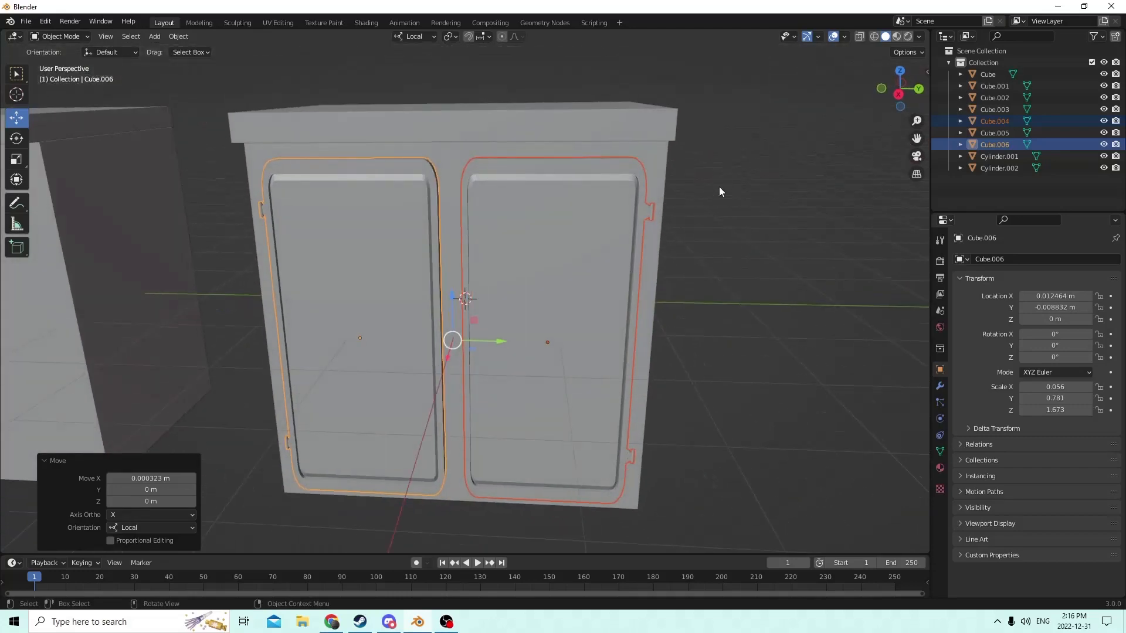
Duplicate the cabinet body and move the copy along local Y past the neighbouring cabinet, to about Y -0.1019 m
left_click(656, 173)
scroll(656, 172, "down", 2)
middle_click_drag(656, 172, 579, 264)
key("shift+d")
right_click(746, 145)
scroll(727, 170, "down", 2)
left_click_drag(505, 305, 82, 217)
middle_click_drag(289, 230, 315, 207)
scroll(328, 212, "up", 4)
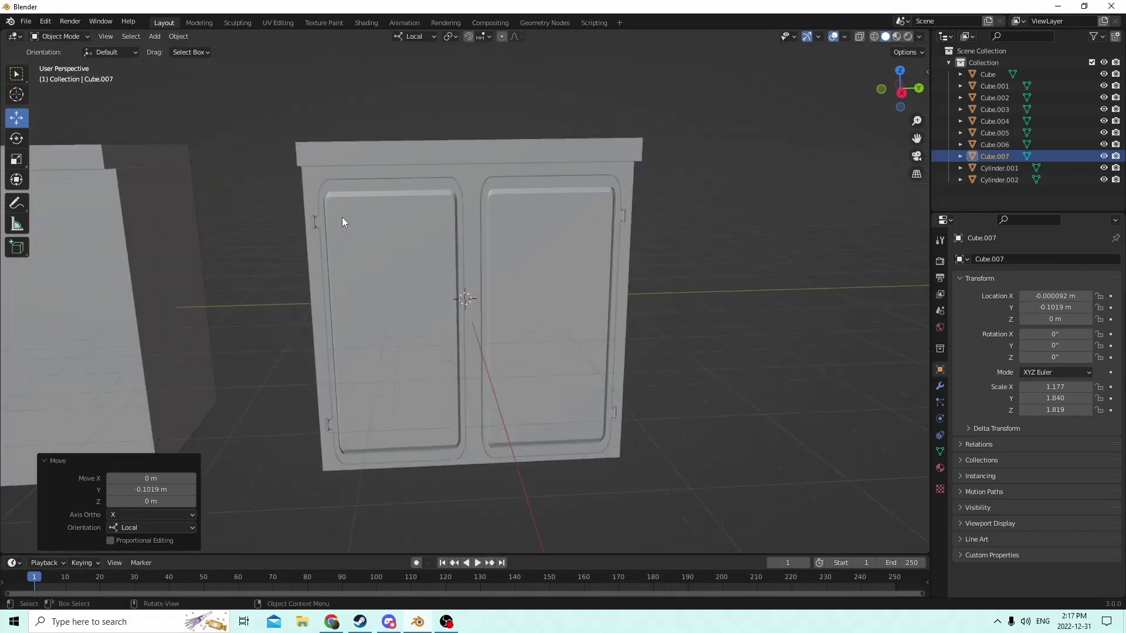
Put the doored cabinet's countertop in Edit Mode and select its upper and lower front edges
left_click(583, 281)
middle_click_drag(572, 280, 468, 75)
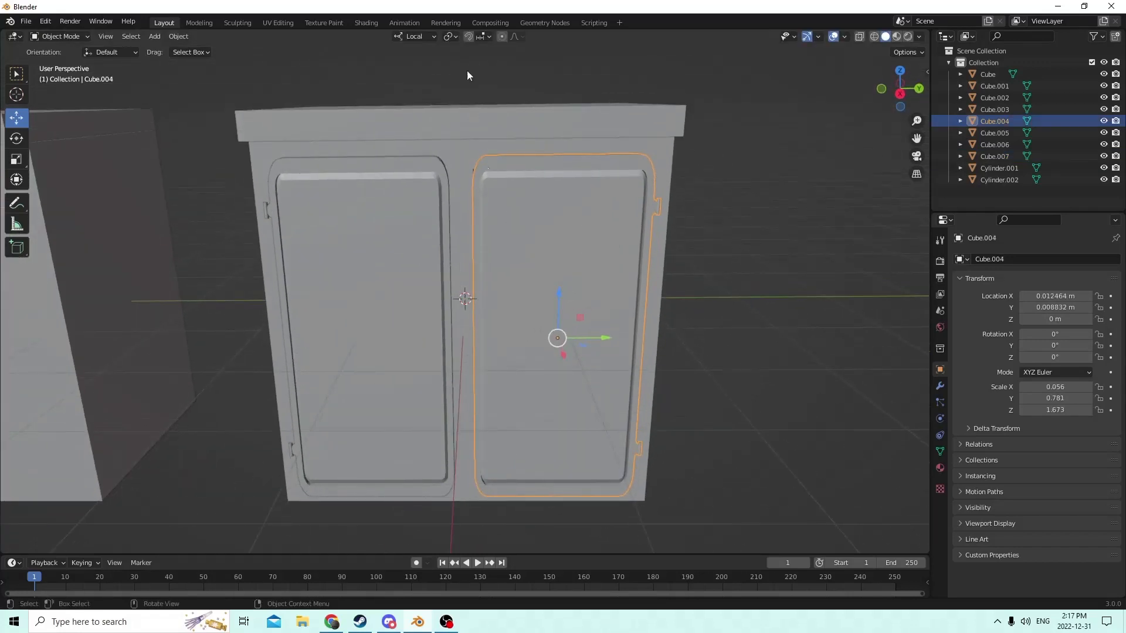
left_click(450, 124)
middle_click_drag(451, 124, 510, 154)
key("Tab")
left_click(594, 61)
middle_click_drag(595, 61, 641, 125)
middle_click_drag(366, 129, 379, 180)
middle_click_drag(325, 277, 466, 235)
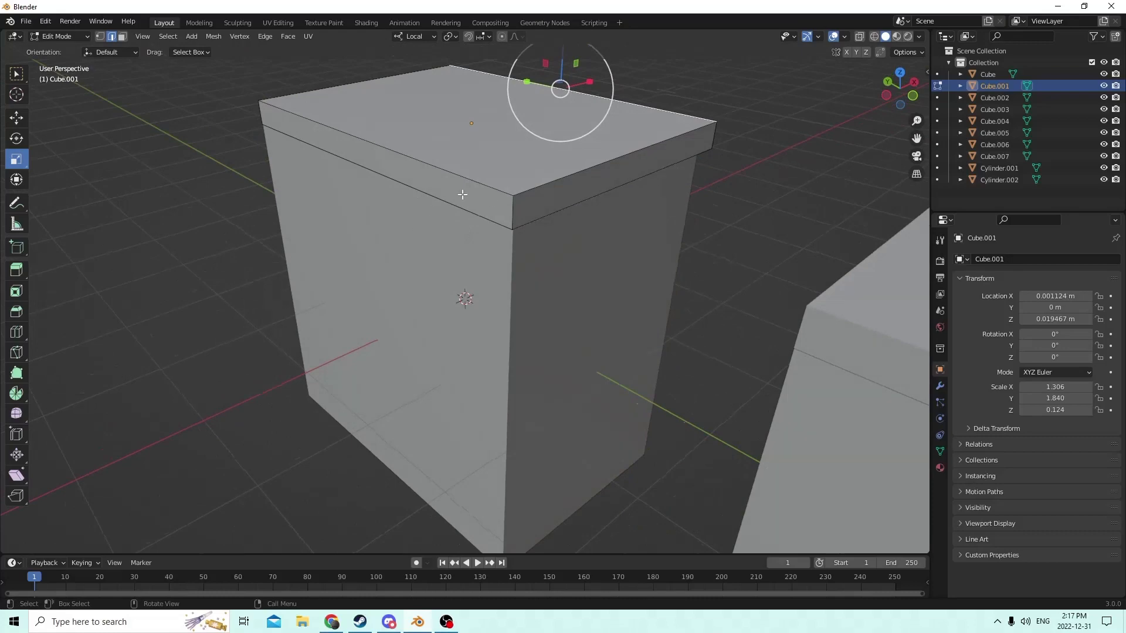
middle_click_drag(566, 209, 390, 188)
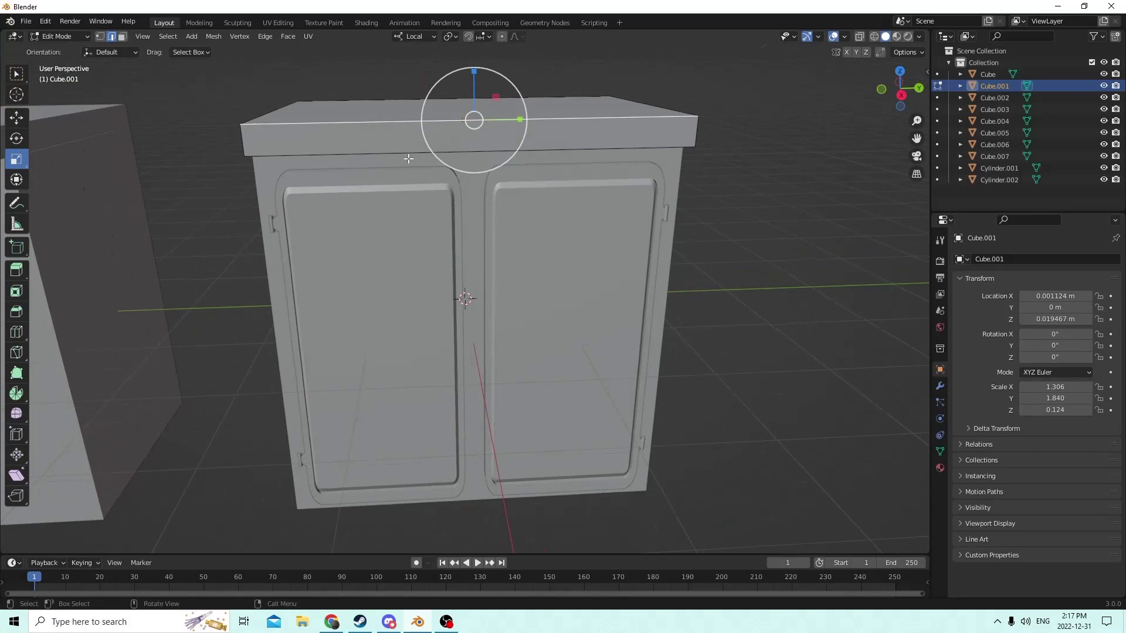
middle_click_drag(403, 156, 675, 223)
key("ctrl+b")
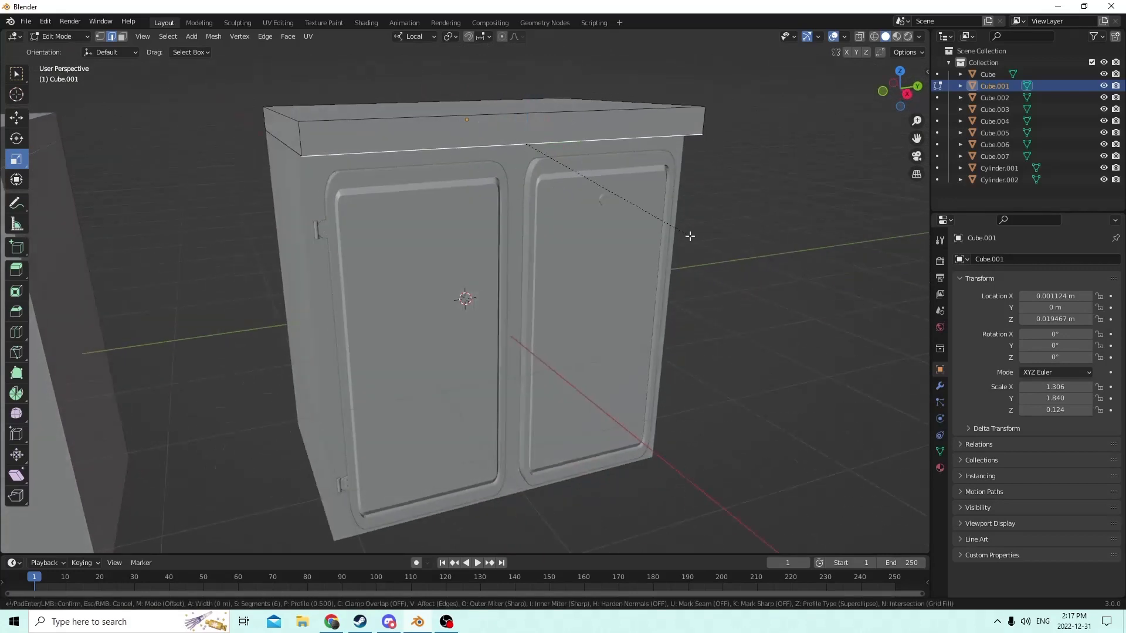
left_click(731, 245)
left_click(404, 120, "shift")
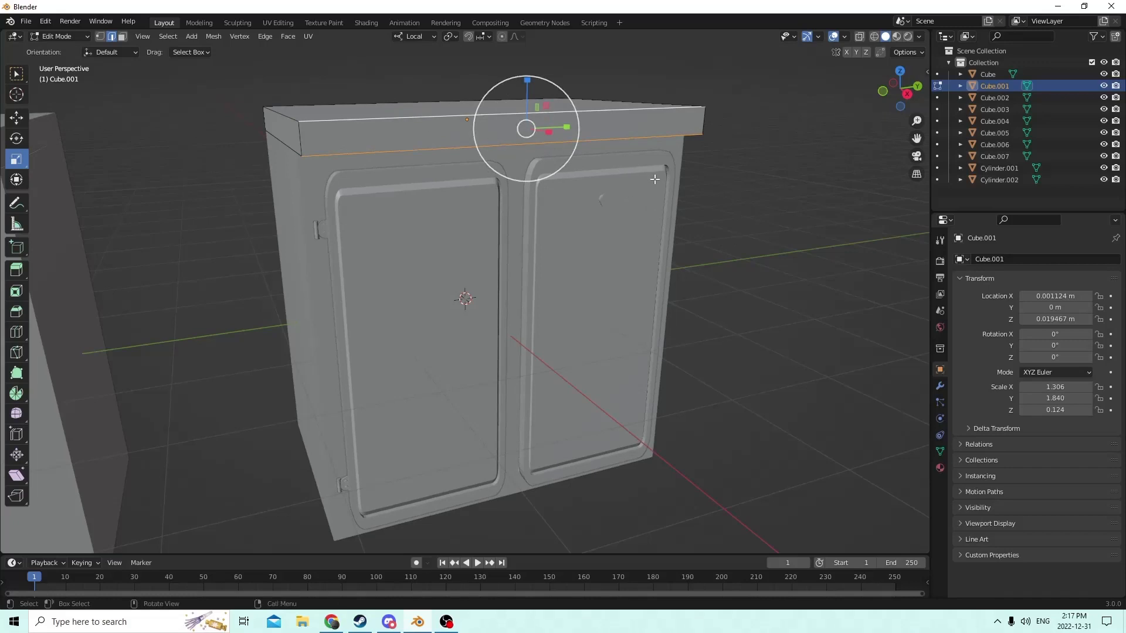
Bevel the countertop's two front edges about 0.00312 m wide with 6 segments and return to Object Mode
key("ctrl+b")
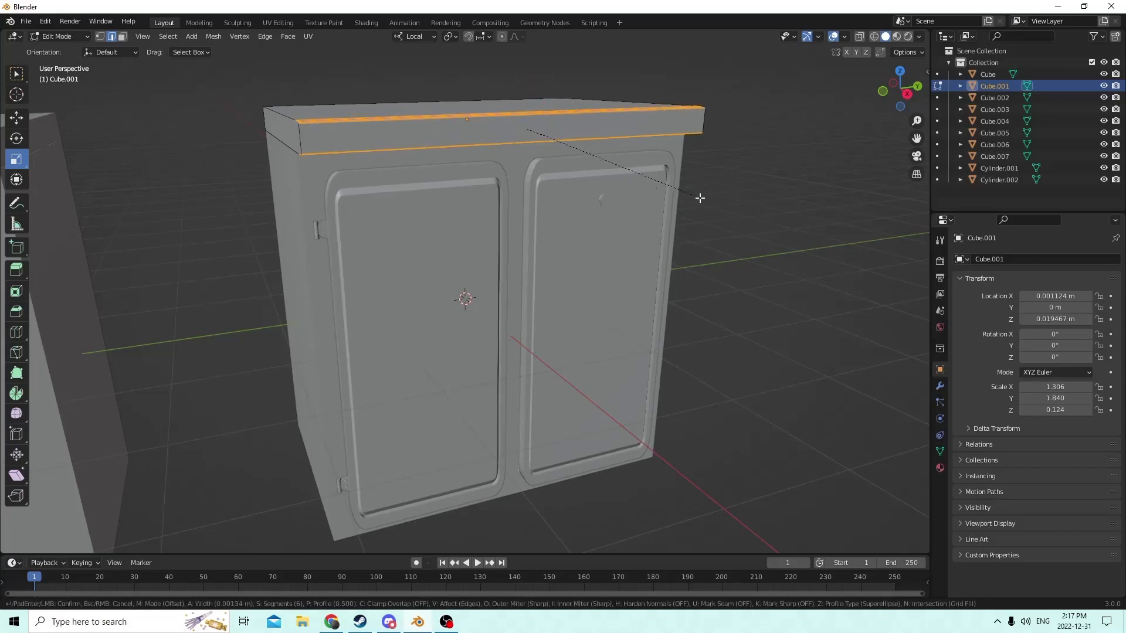
left_click(726, 196)
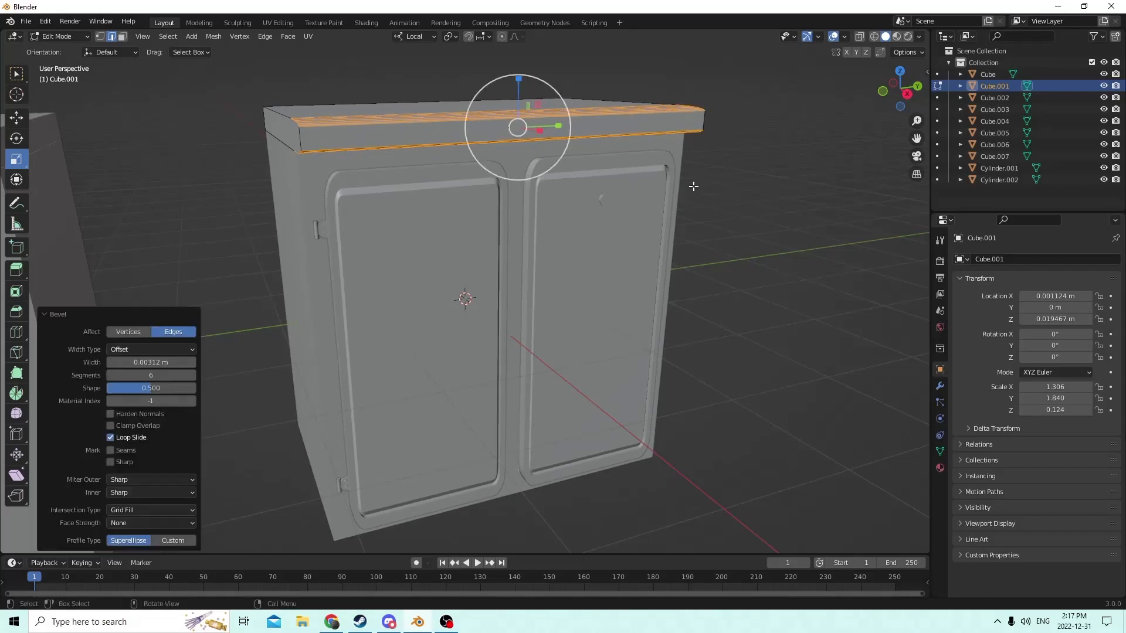
middle_click_drag(388, 121, 454, 158)
key("Tab")
middle_click_drag(649, 97, 426, 87)
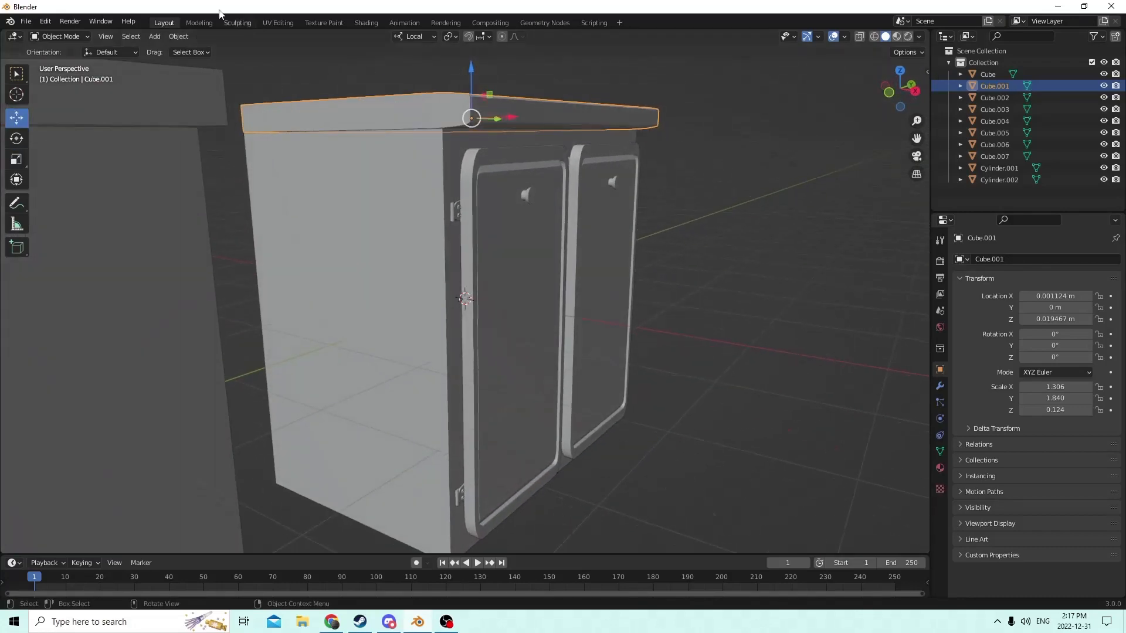
Undo the bevel on the countertop's front edges, going back to Edit Mode with both edges selected
left_click(44, 22)
mouse_move(63, 25)
key("Tab")
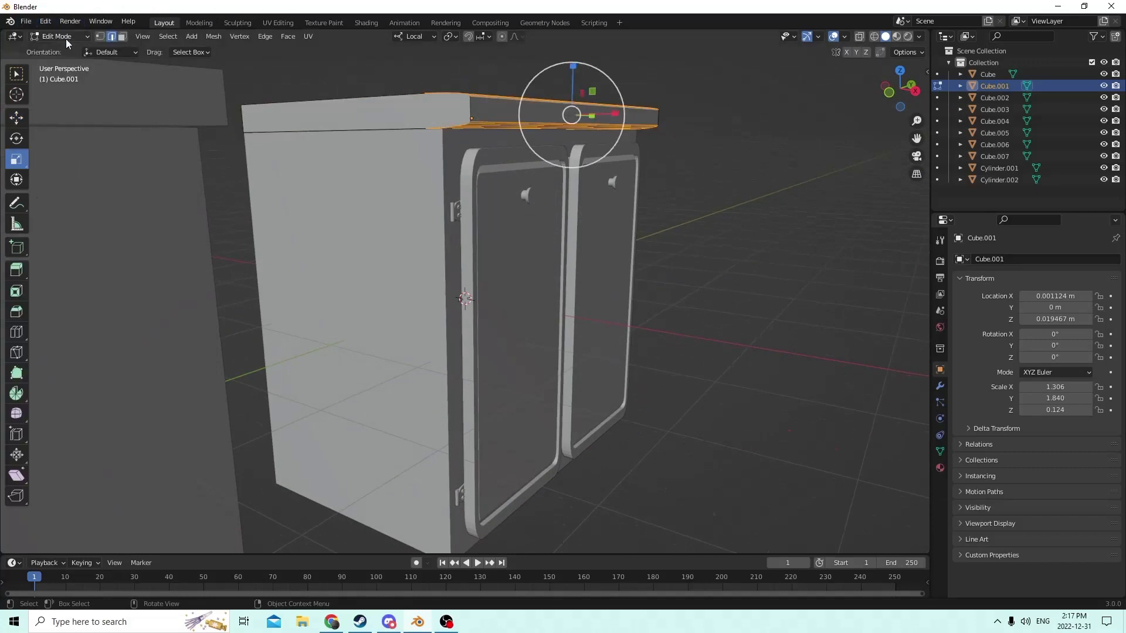
left_click(50, 20)
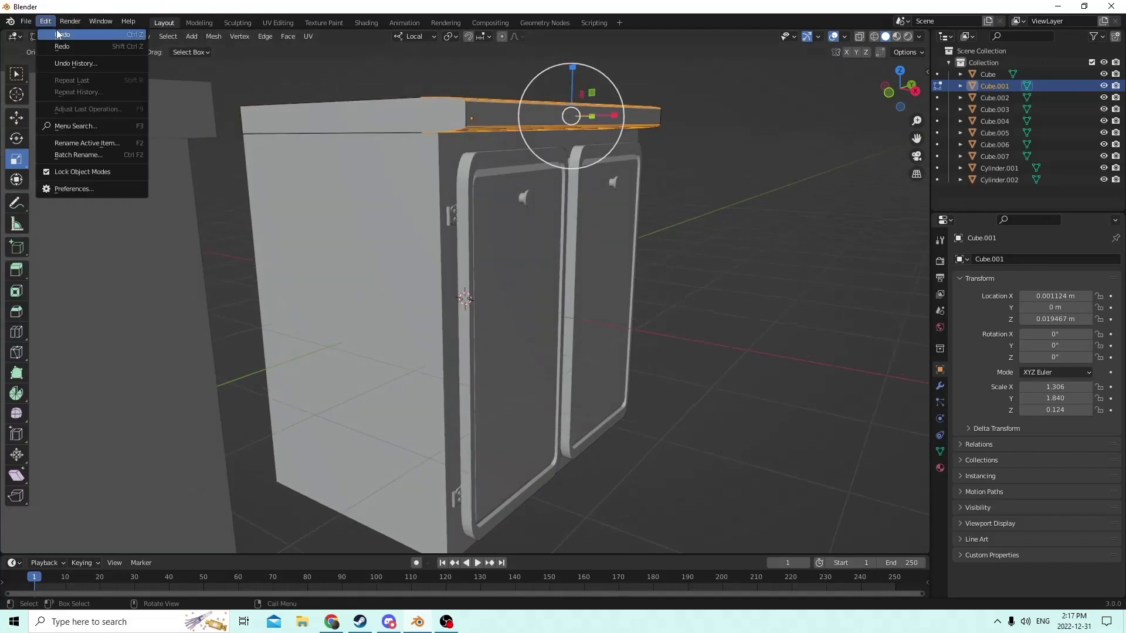
left_click(57, 32)
middle_click_drag(428, 105, 438, 133)
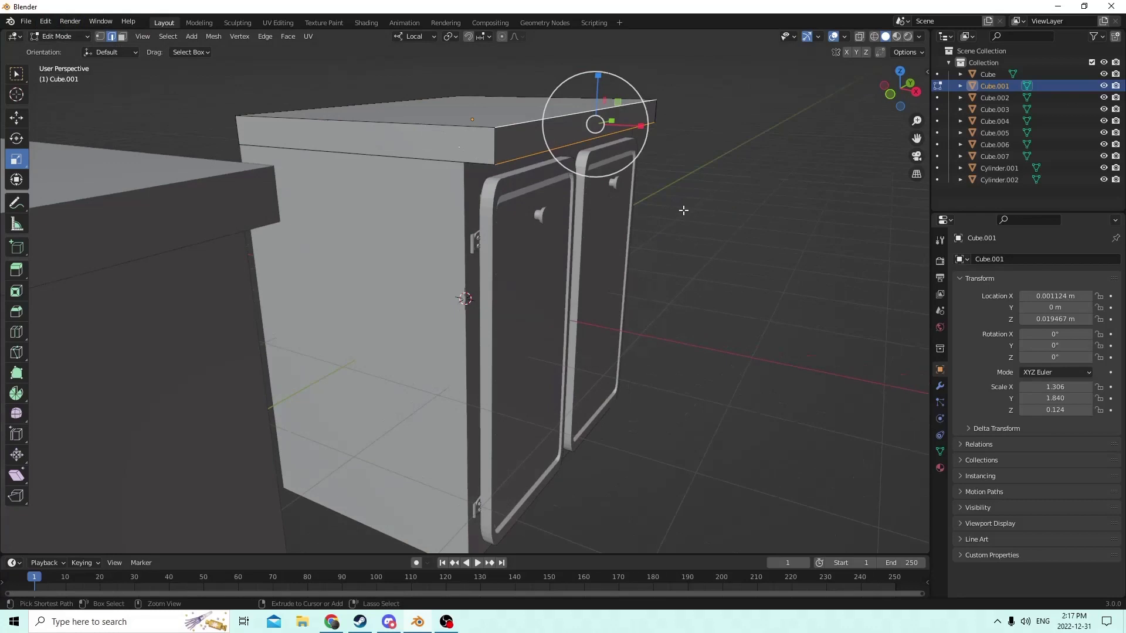
key("ctrl+b")
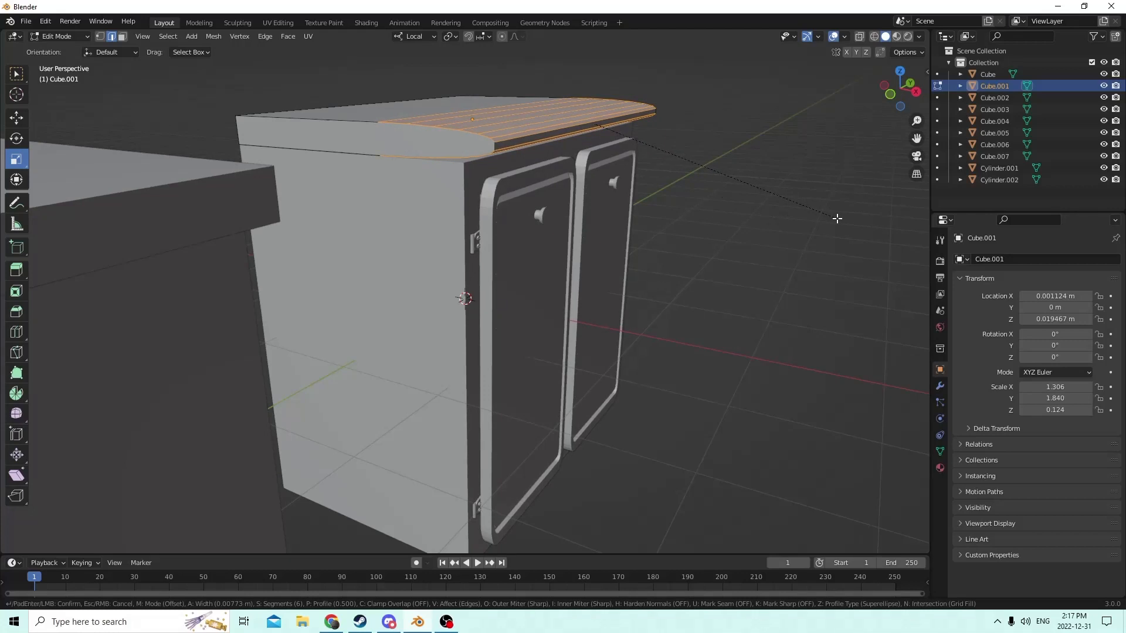
key("Escape")
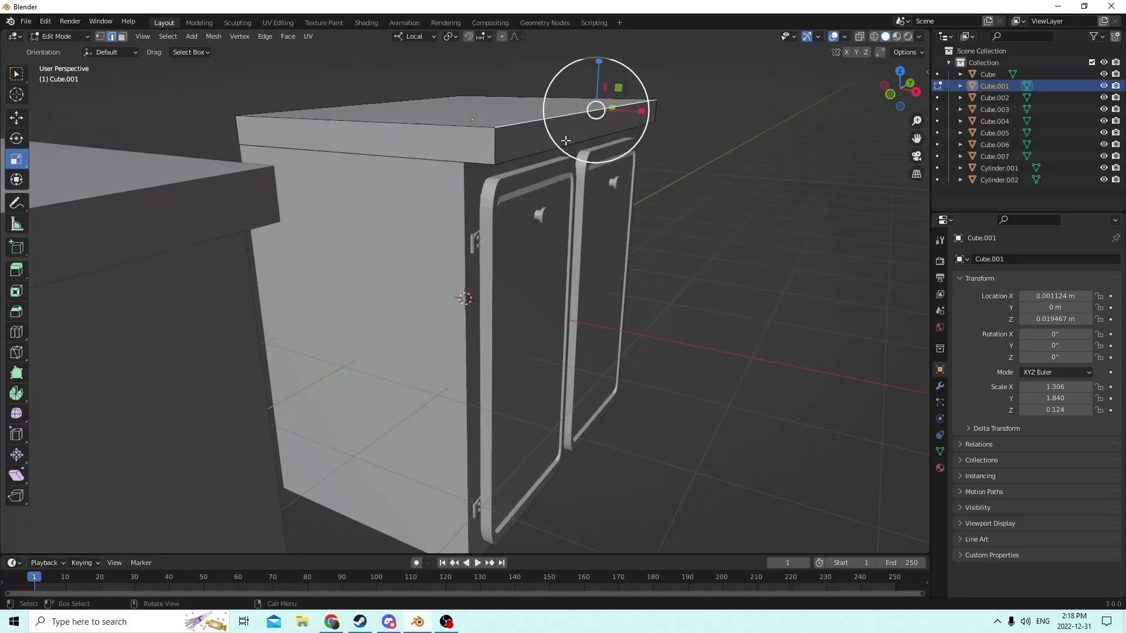
key("ctrl+b")
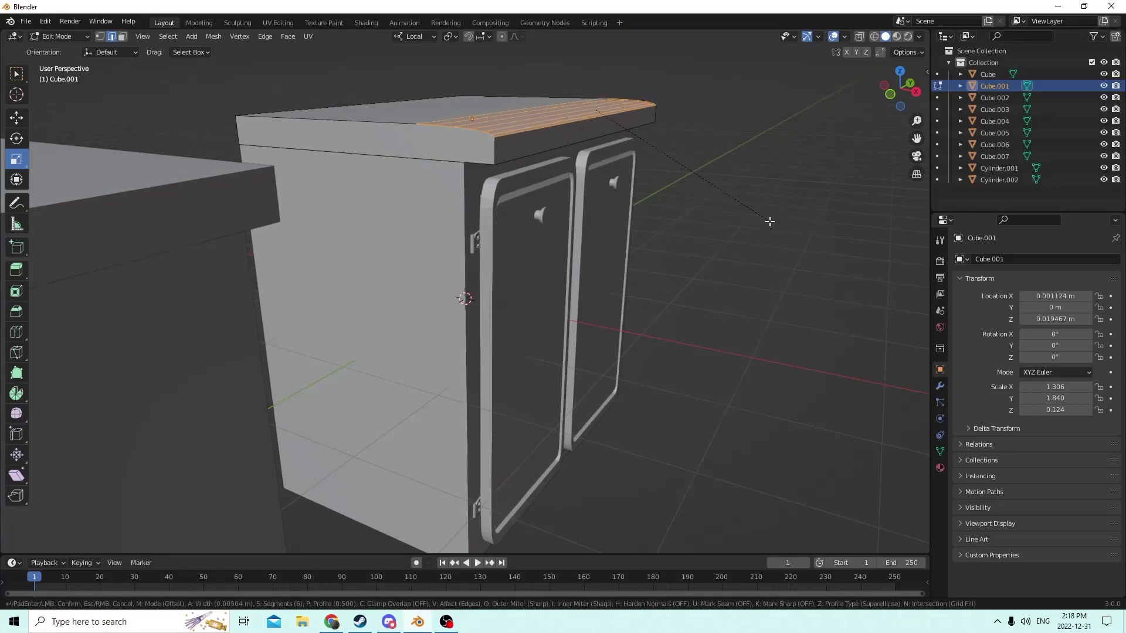
left_click(798, 240)
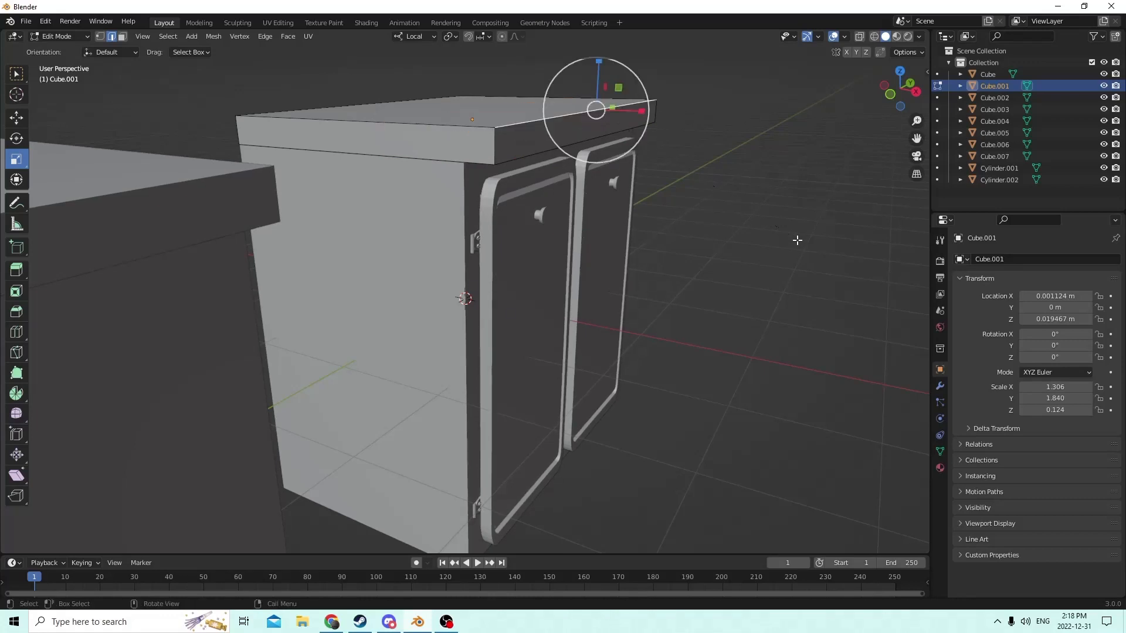
Return to Object Mode and join the doored cabinet's body with its countertop into one object
middle_click_drag(797, 238, 521, 210)
key("Tab")
left_click(436, 230)
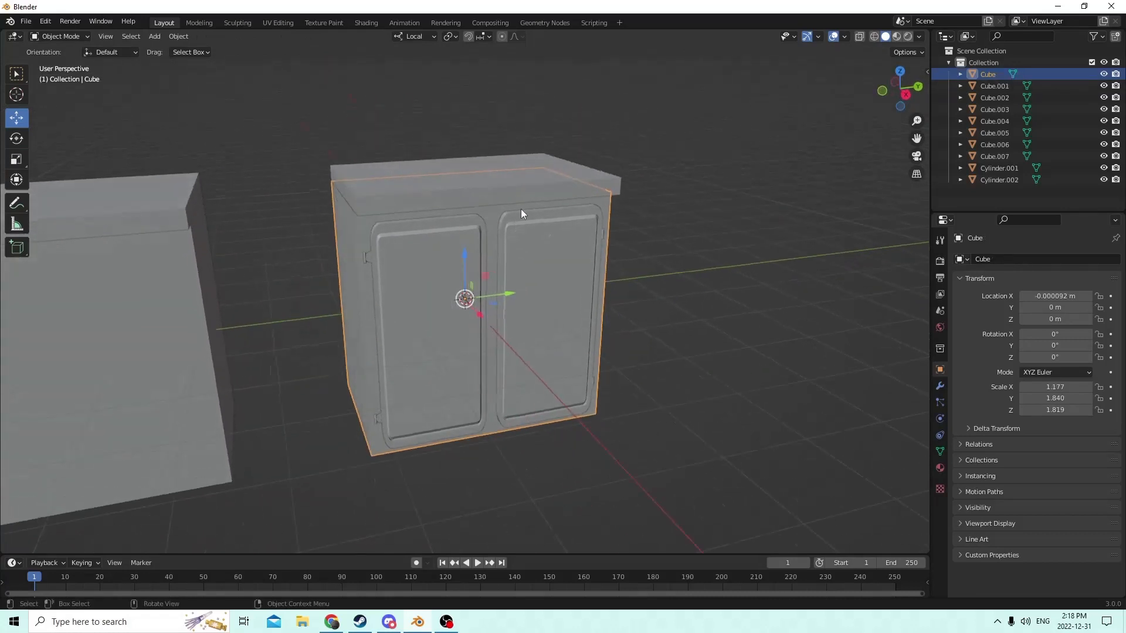
left_click(457, 186, "shift")
middle_click_drag(458, 187, 407, 201)
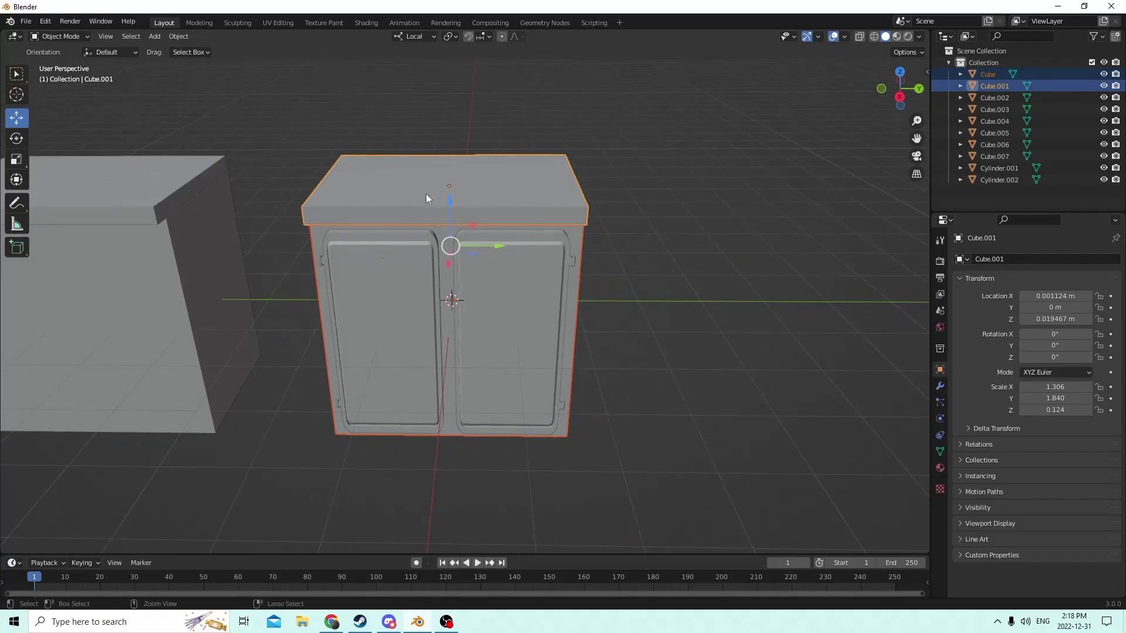
key("ctrl+j")
Join both door panels to the combined cabinet body and countertop, keeping the cabinet as the active object
left_click(422, 261)
left_click(507, 263)
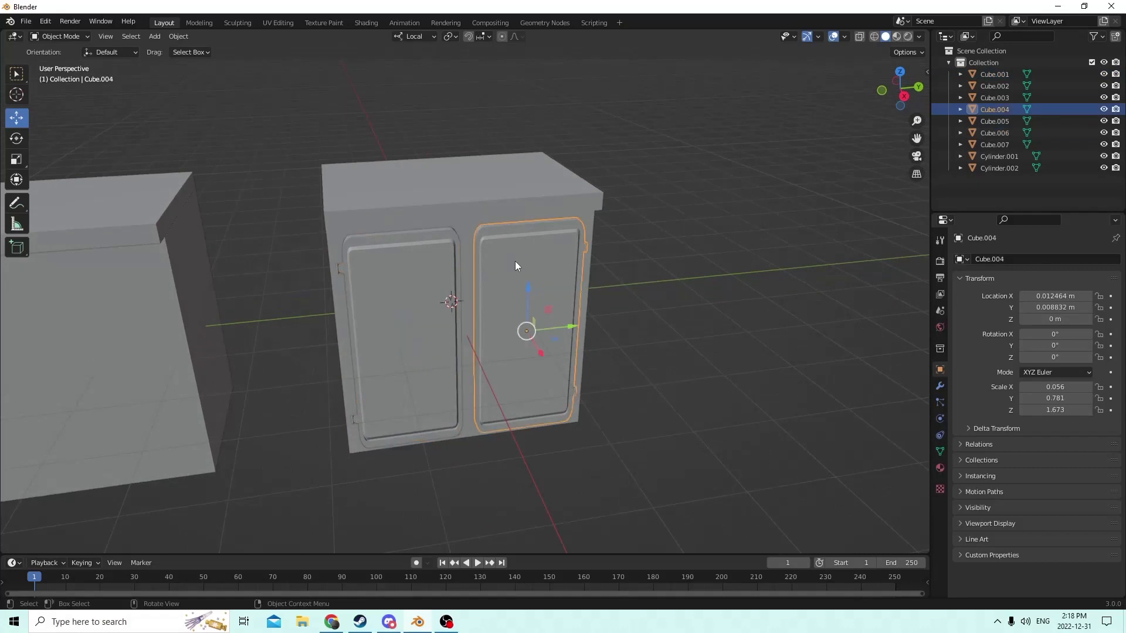
left_click(440, 231, "shift")
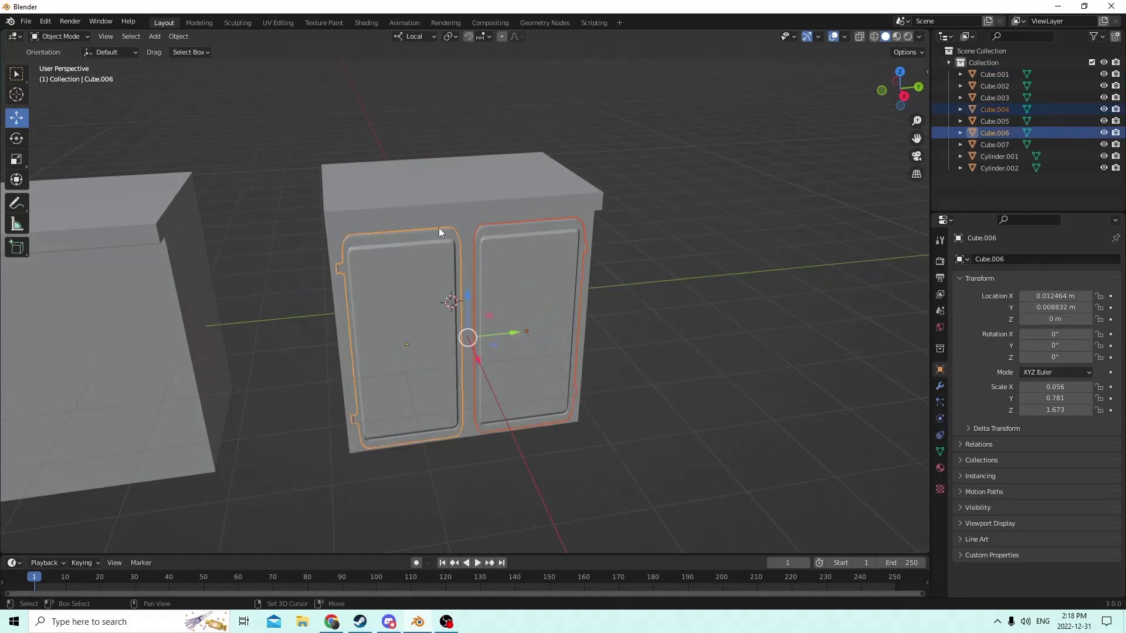
left_click(467, 216, "shift")
key("ctrl+j")
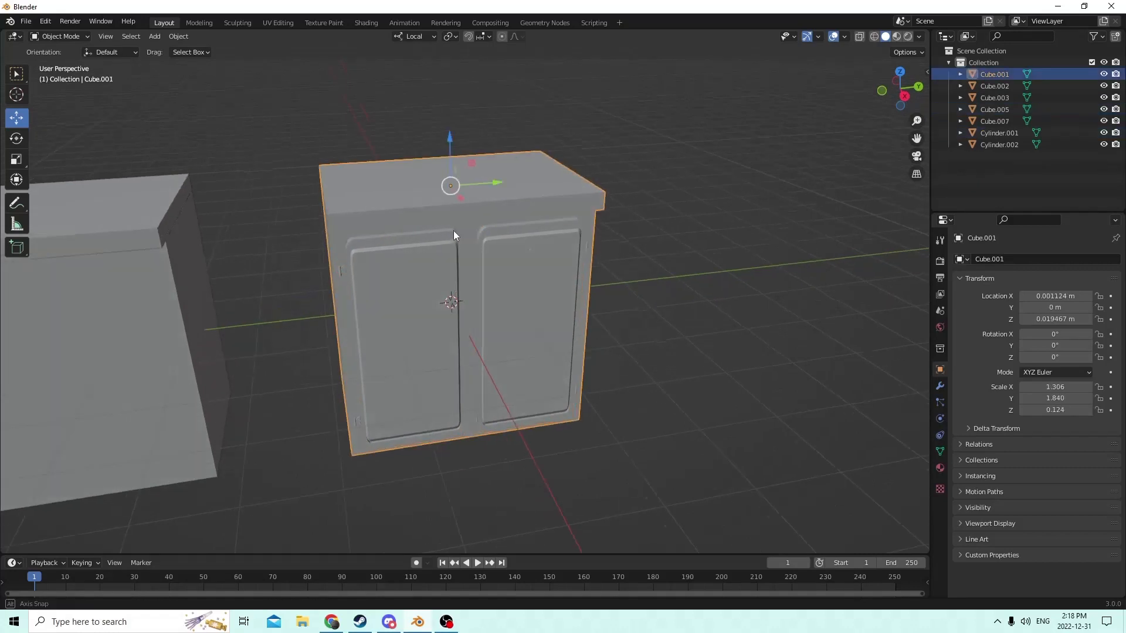
Examine the joined cabinet's doors, knobs, hinges and countertop overhang from the front and the side
middle_click_drag(453, 234, 551, 218)
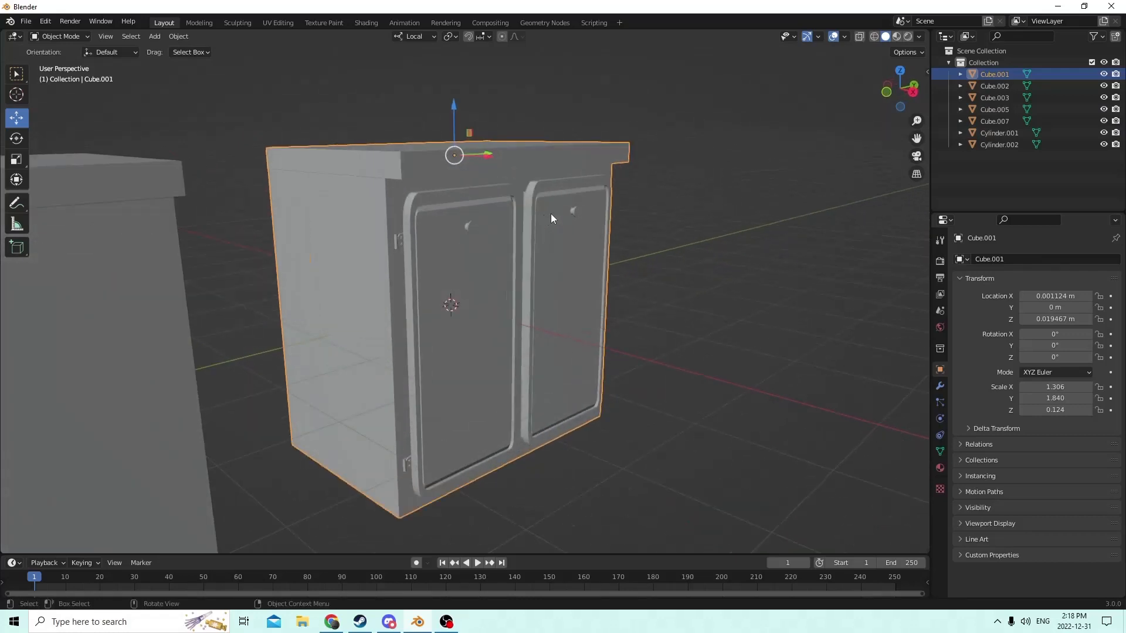
middle_click_drag(856, 83, 579, 137)
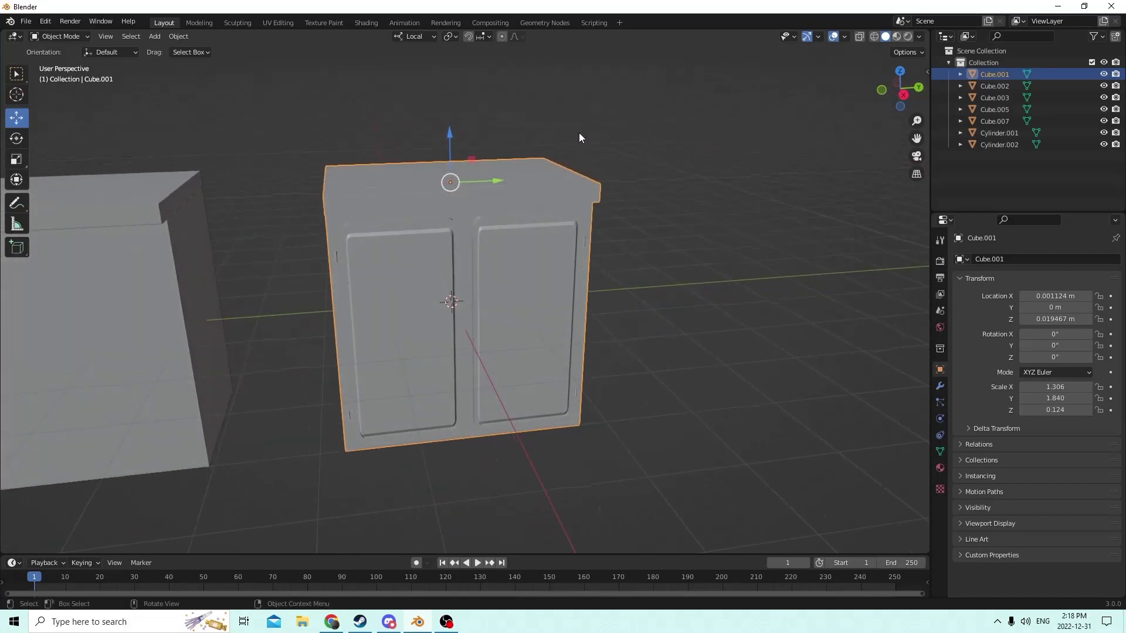
mouse_move(856, 151)
middle_mouse_down()
mouse_move(884, 156)
mouse_move(867, 155)
middle_mouse_up()
scroll(817, 157, "up", 3)
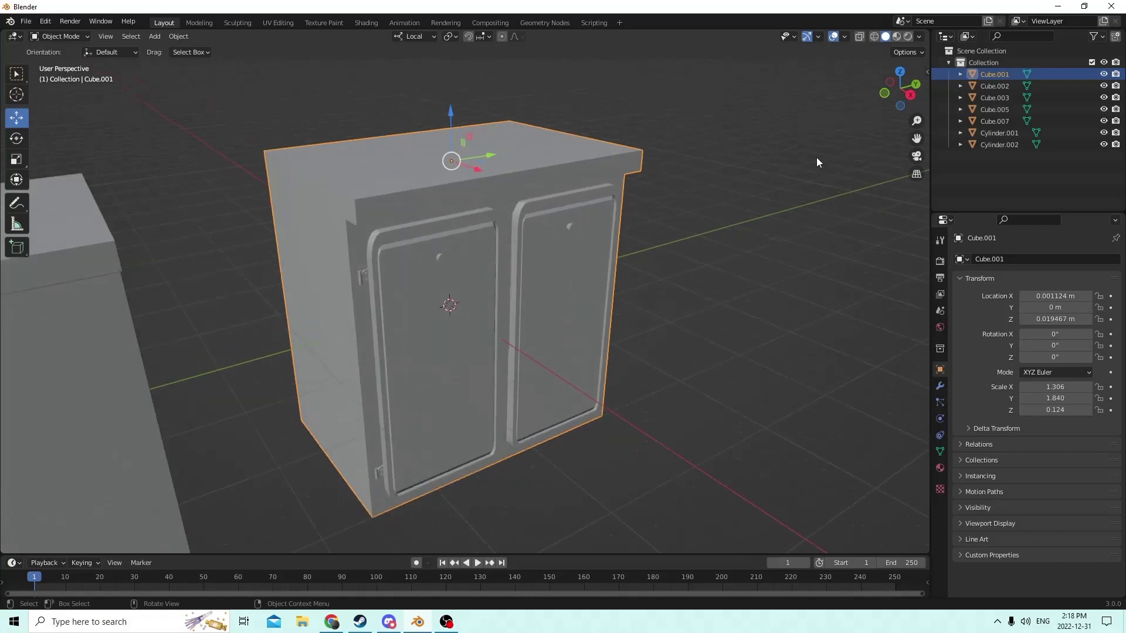
scroll(803, 141, "down", 2)
middle_click_drag(808, 132, 844, 149)
scroll(844, 150, "up", 2)
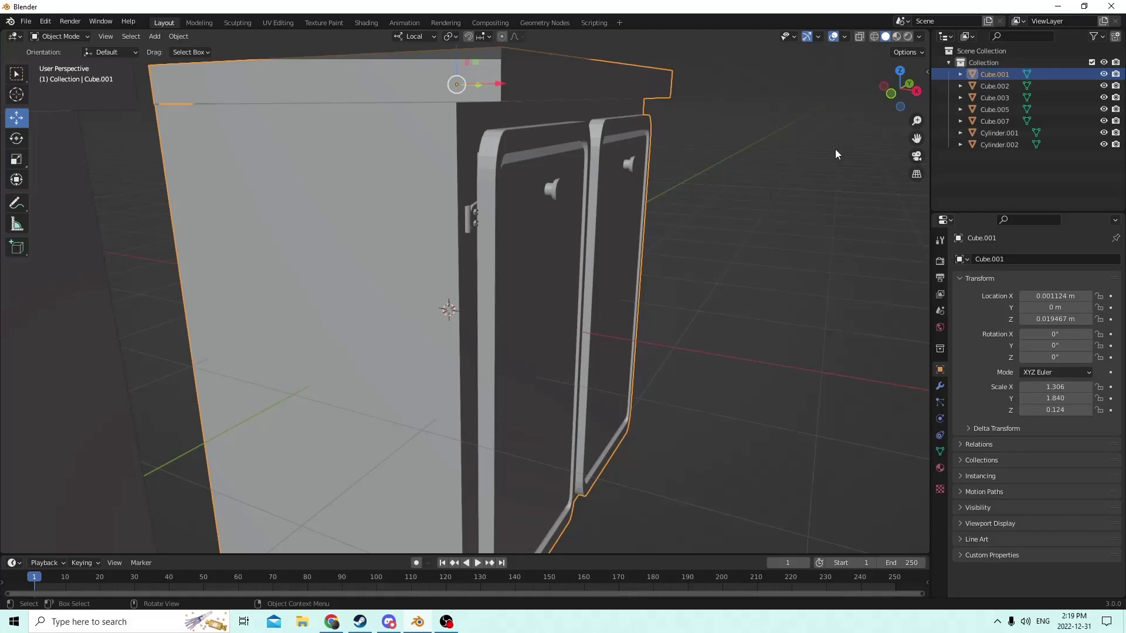
middle_click_drag(754, 141, 425, 139)
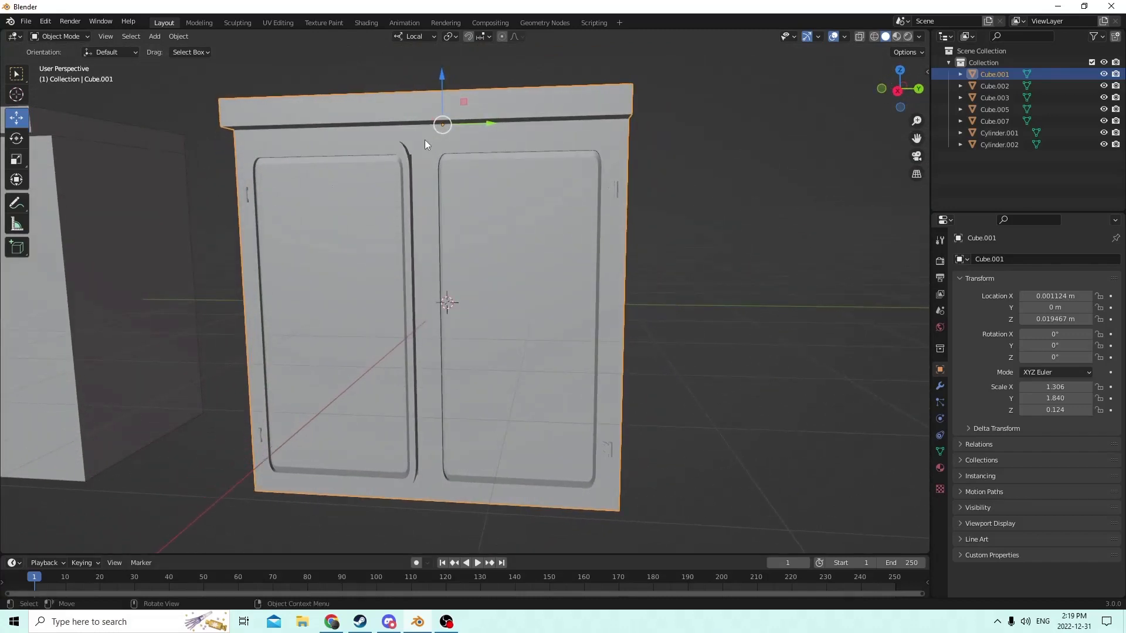